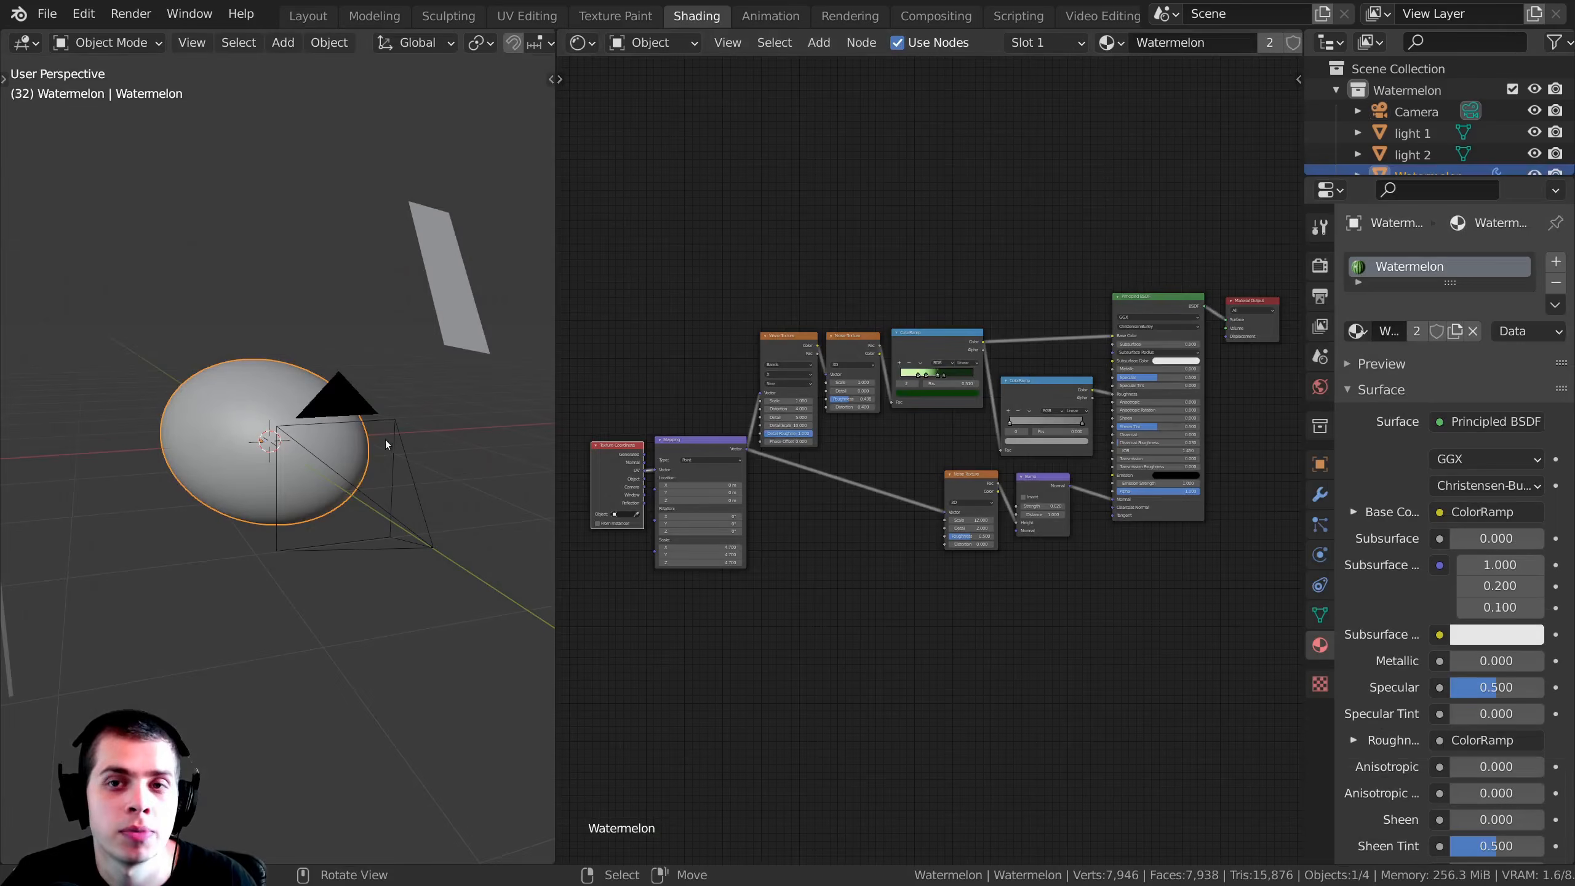
Step: Add a UV sphere mesh at the center of the existing watermelon
middle_drag(313, 469, 372, 468)
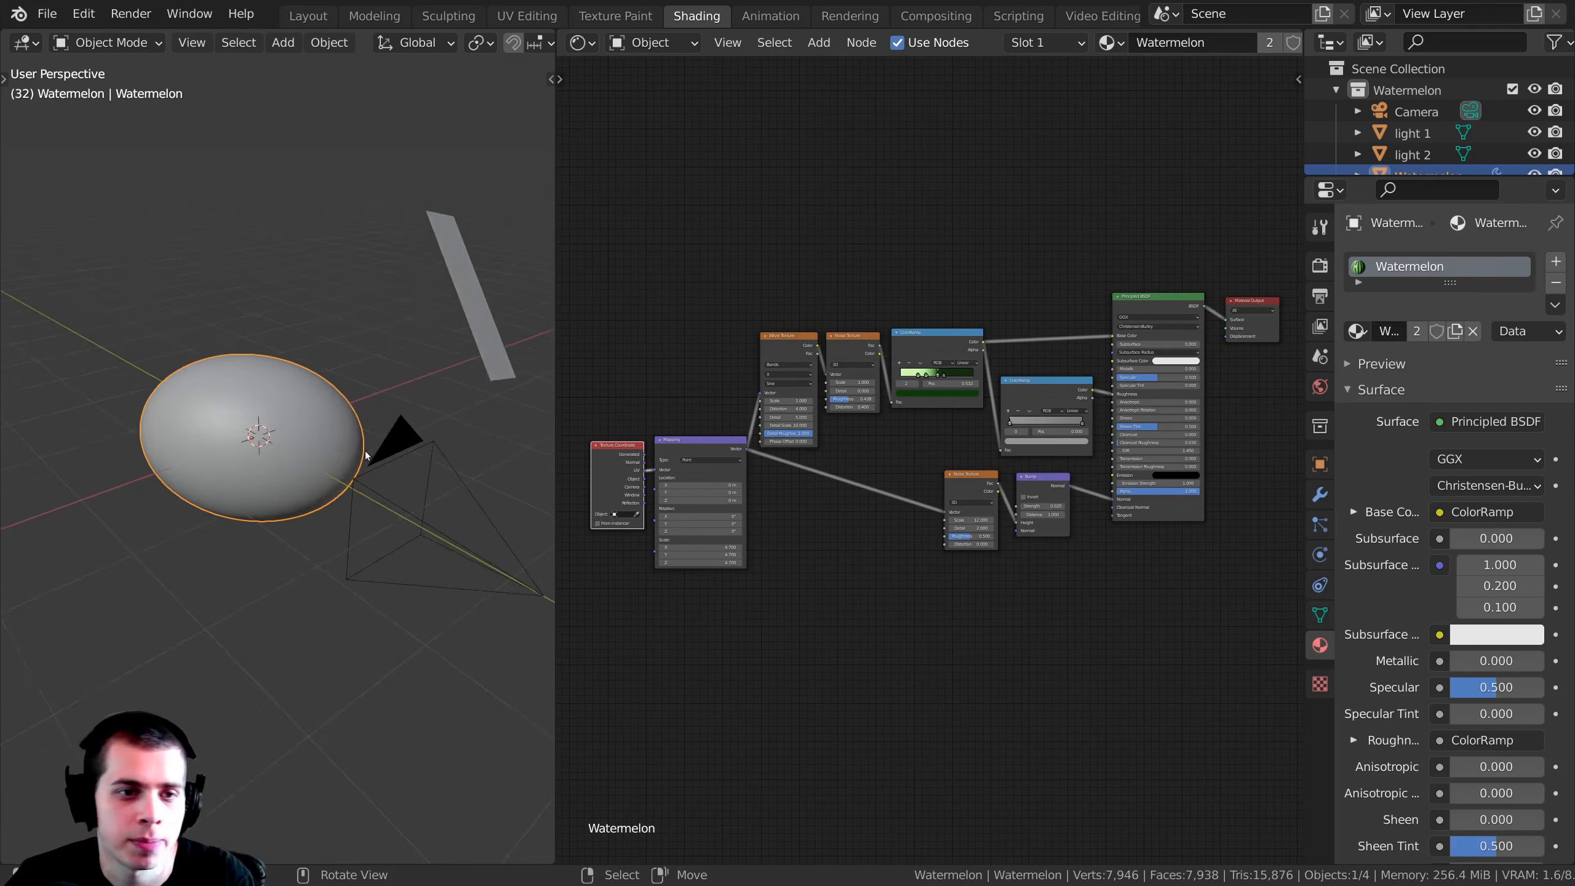
scroll(394, 468, down, 3)
click(394, 468)
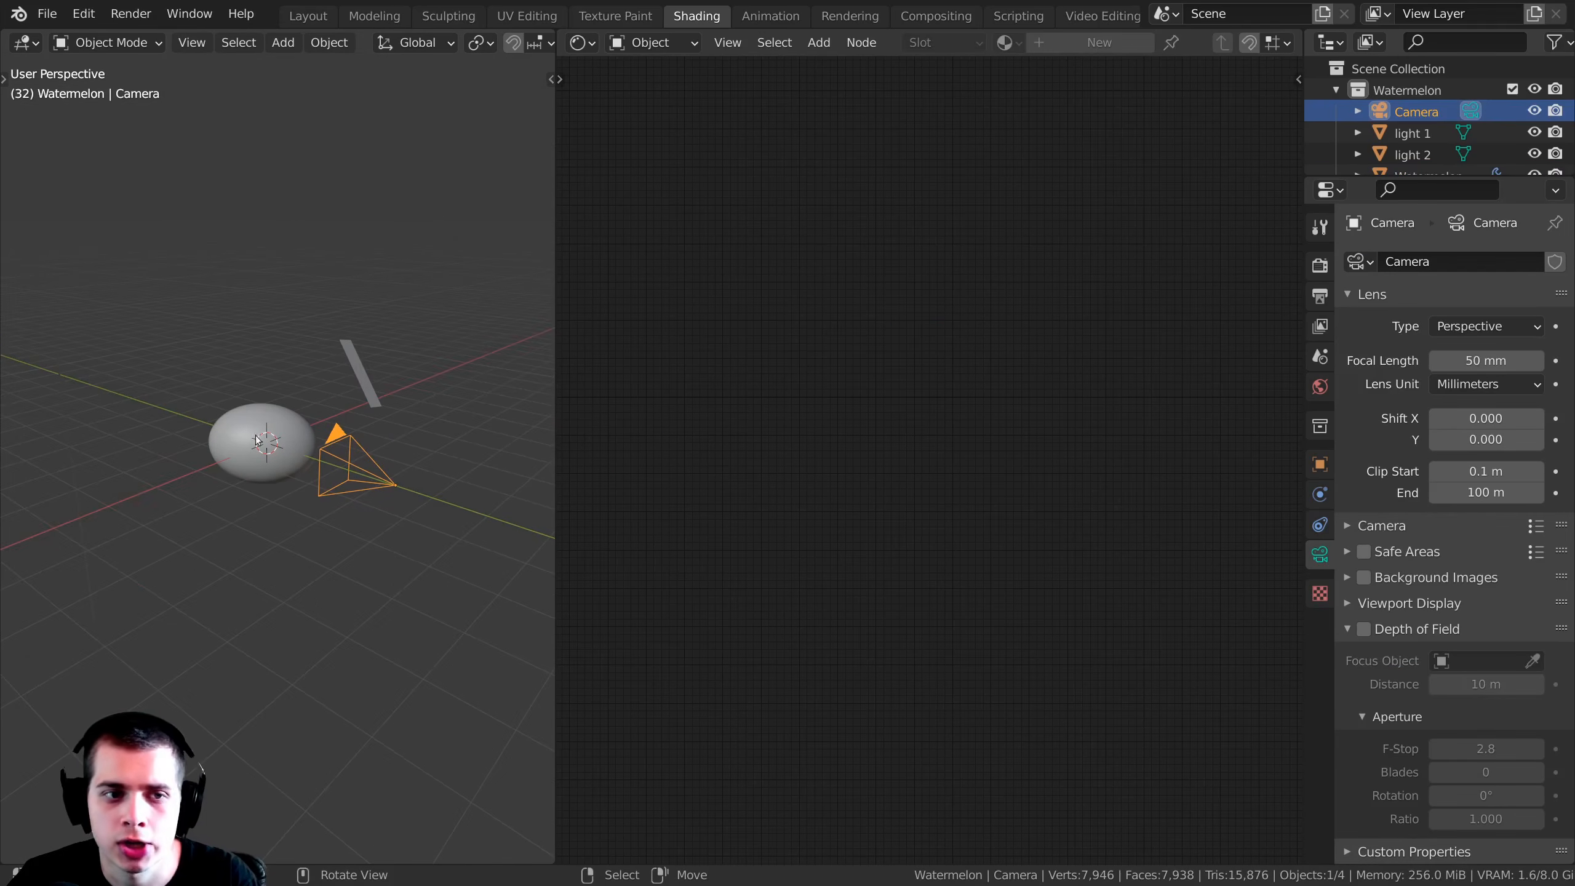
middle_drag(246, 507, 293, 491)
click(280, 465)
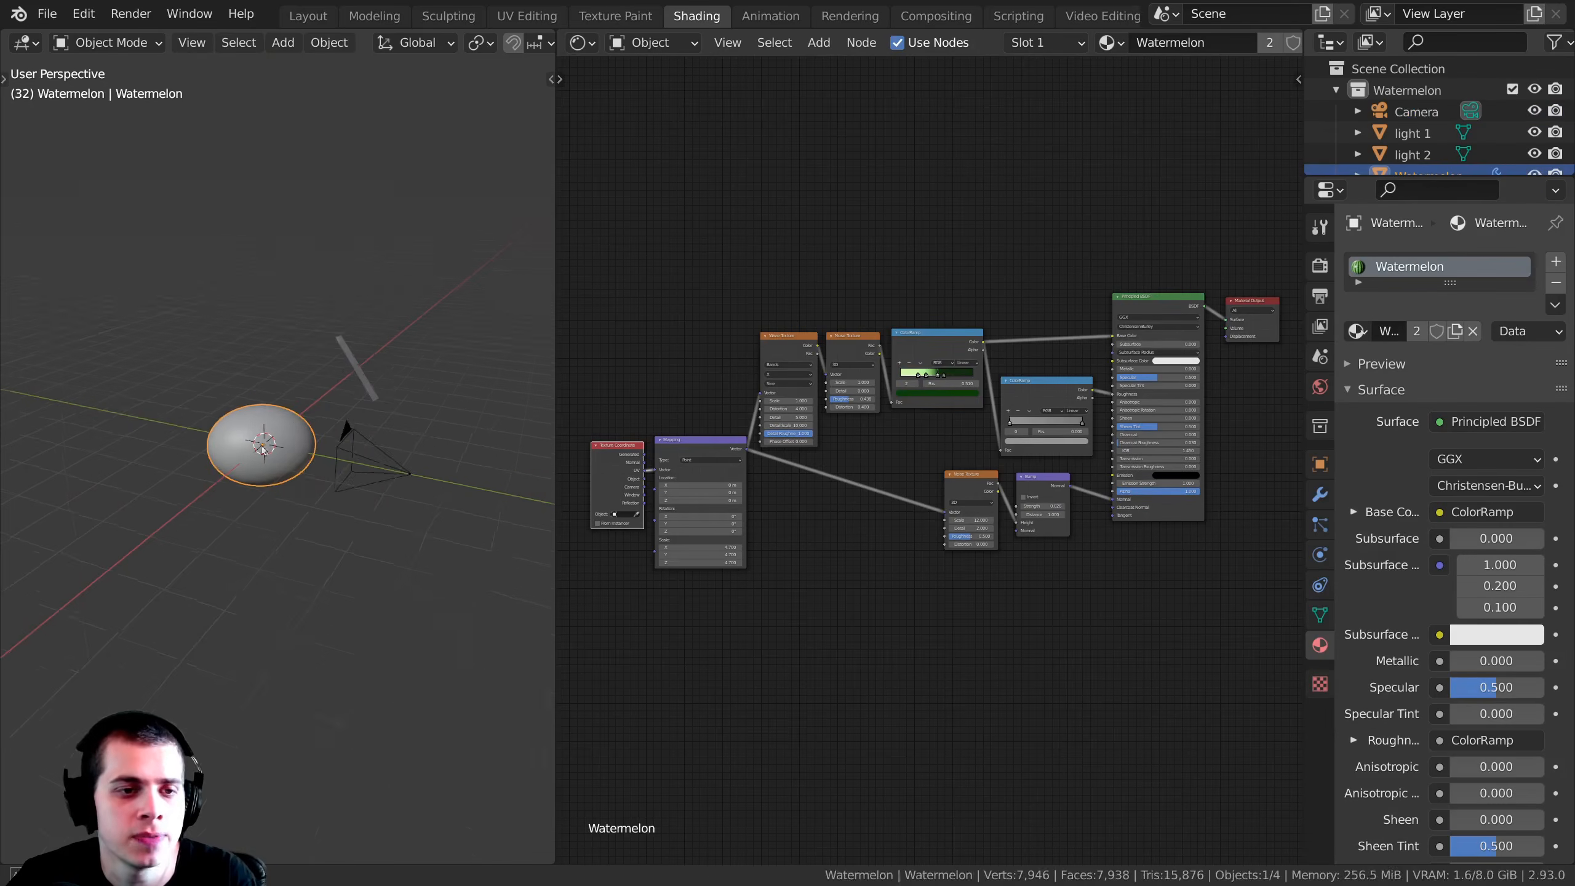
scroll(283, 147, up, 5)
key(shift+a)
mouse_move(275, 151)
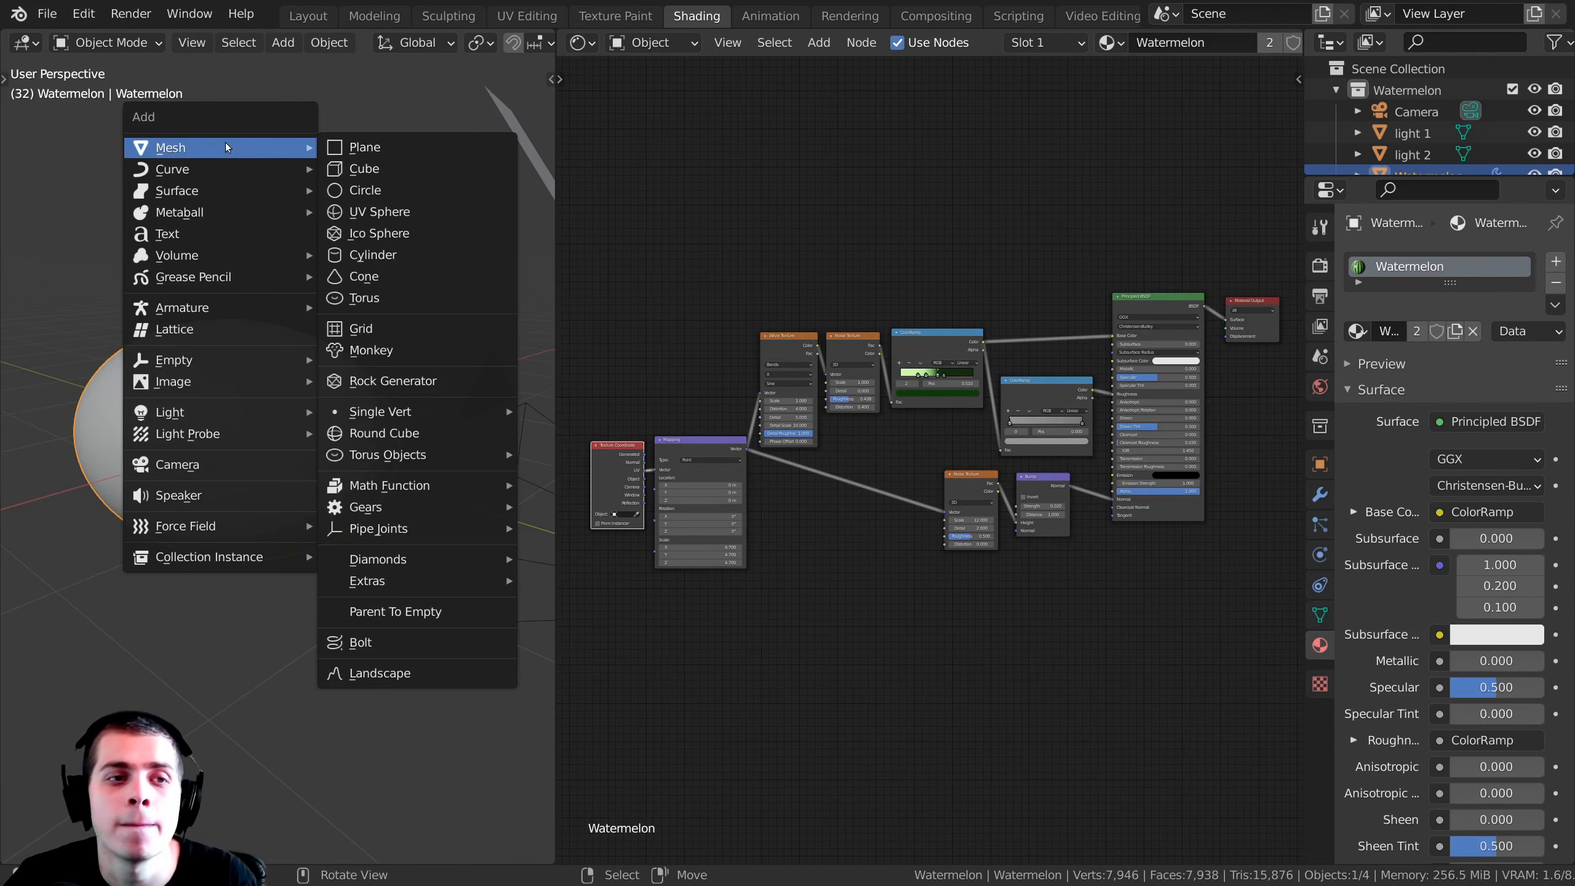
mouse_move(211, 147)
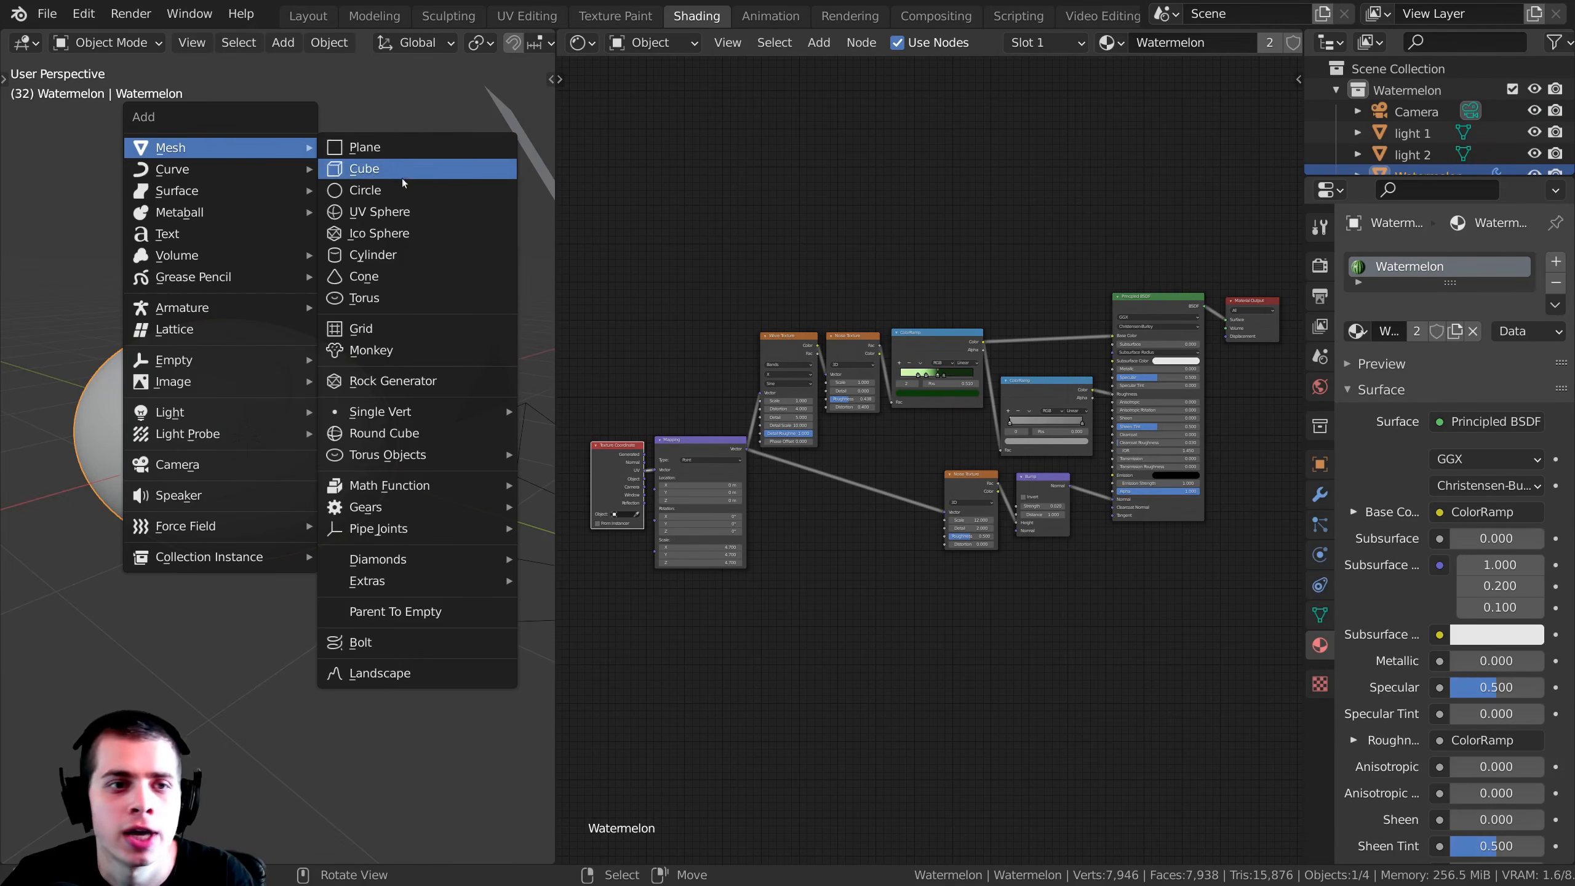
click(396, 213)
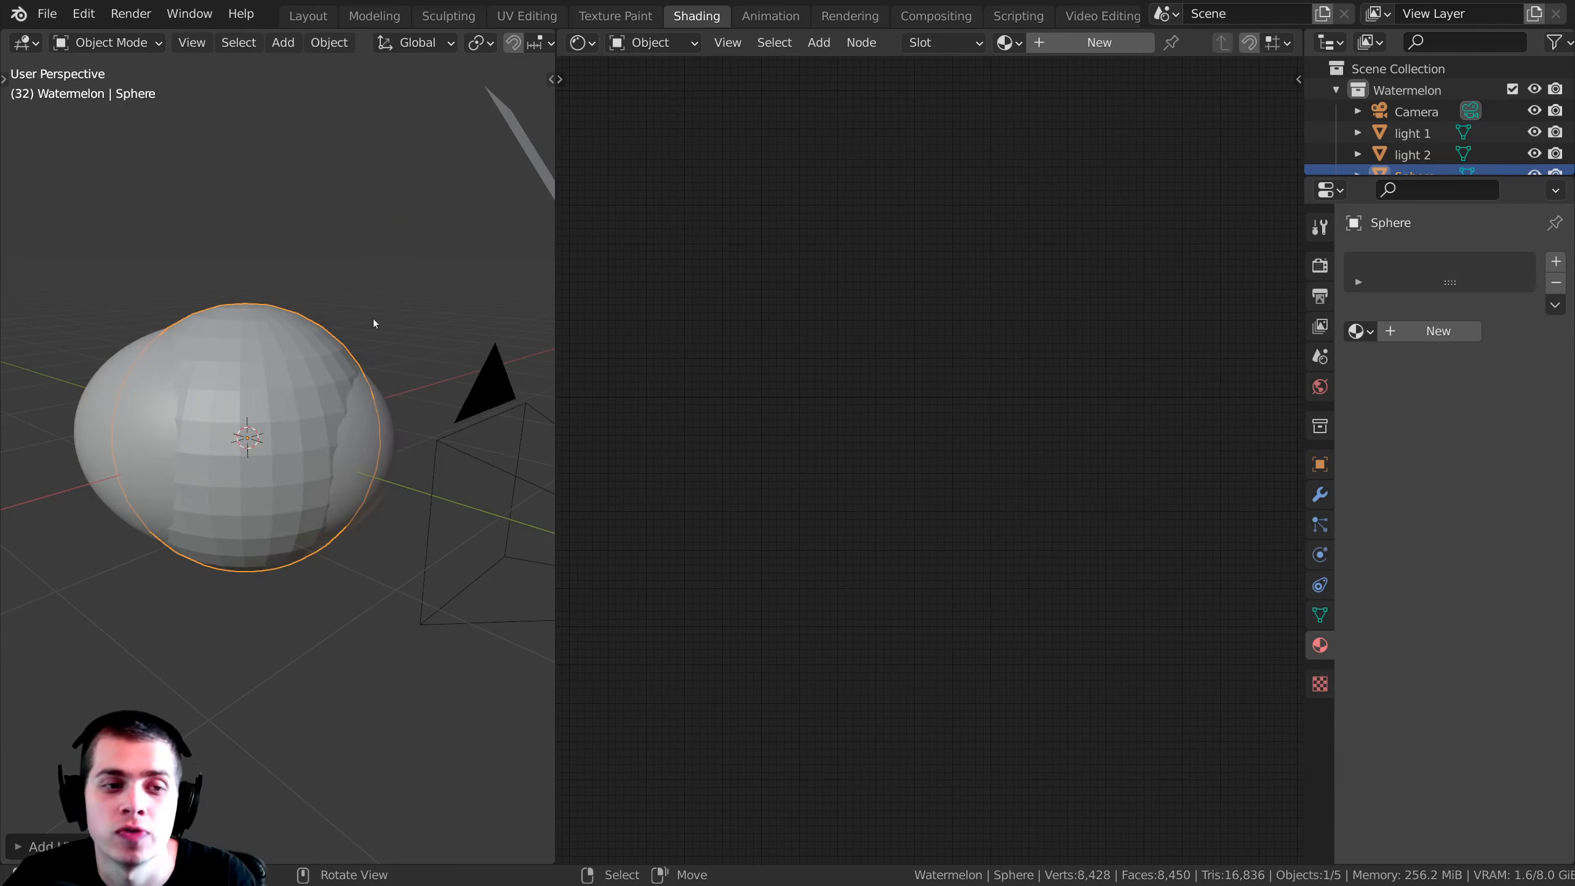
Step: Rotate the new sphere 90 degrees around the global X axis
middle_drag(329, 427, 209, 427)
middle_drag(308, 367, 390, 295)
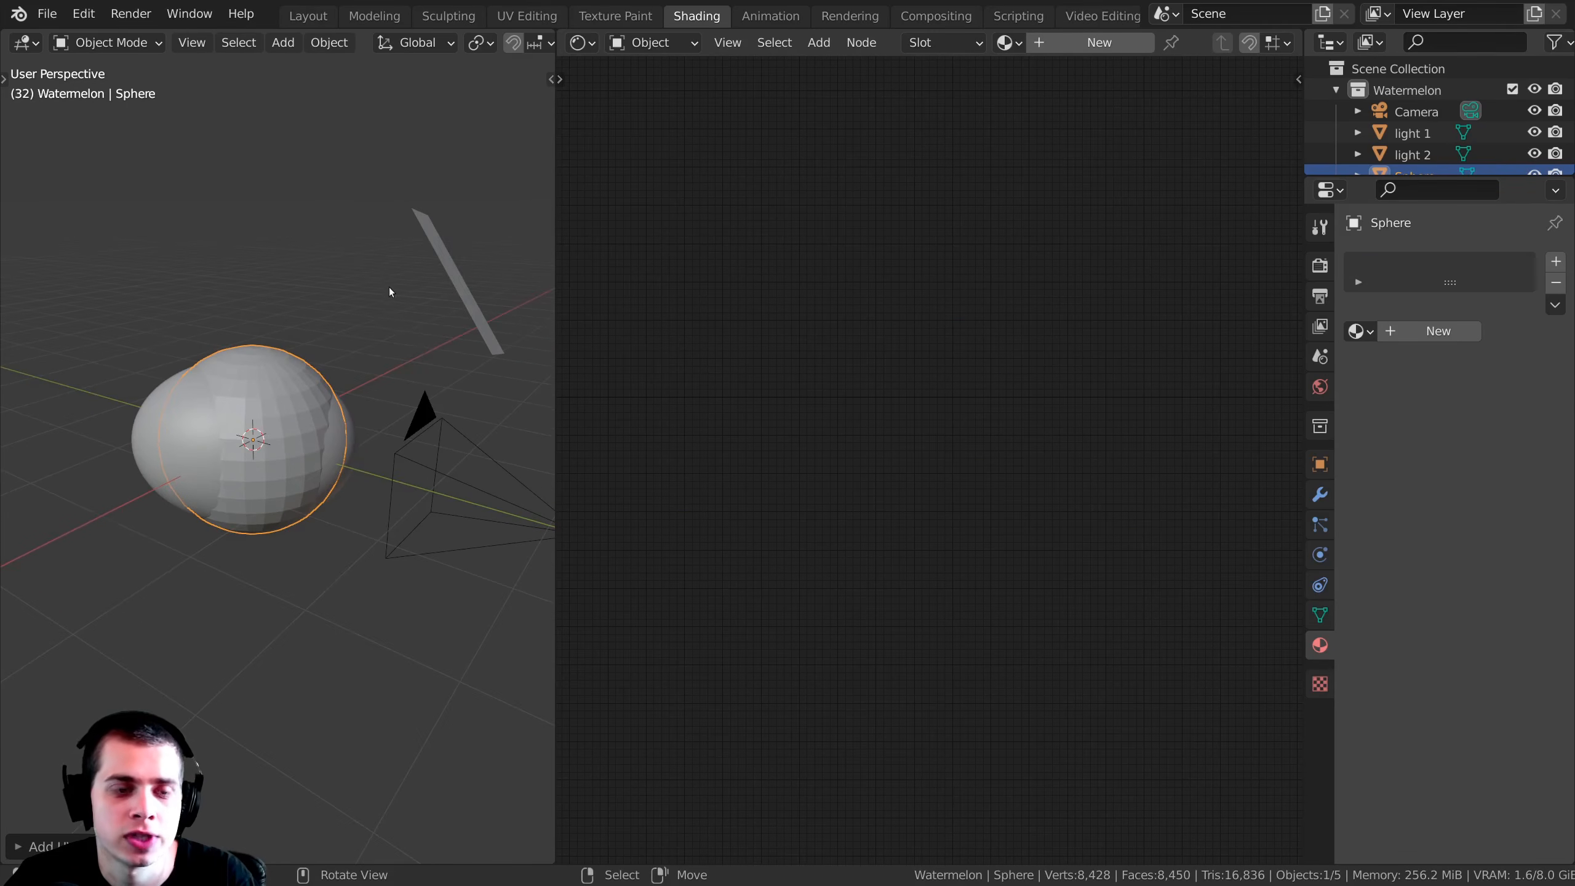
key(r)
key(x)
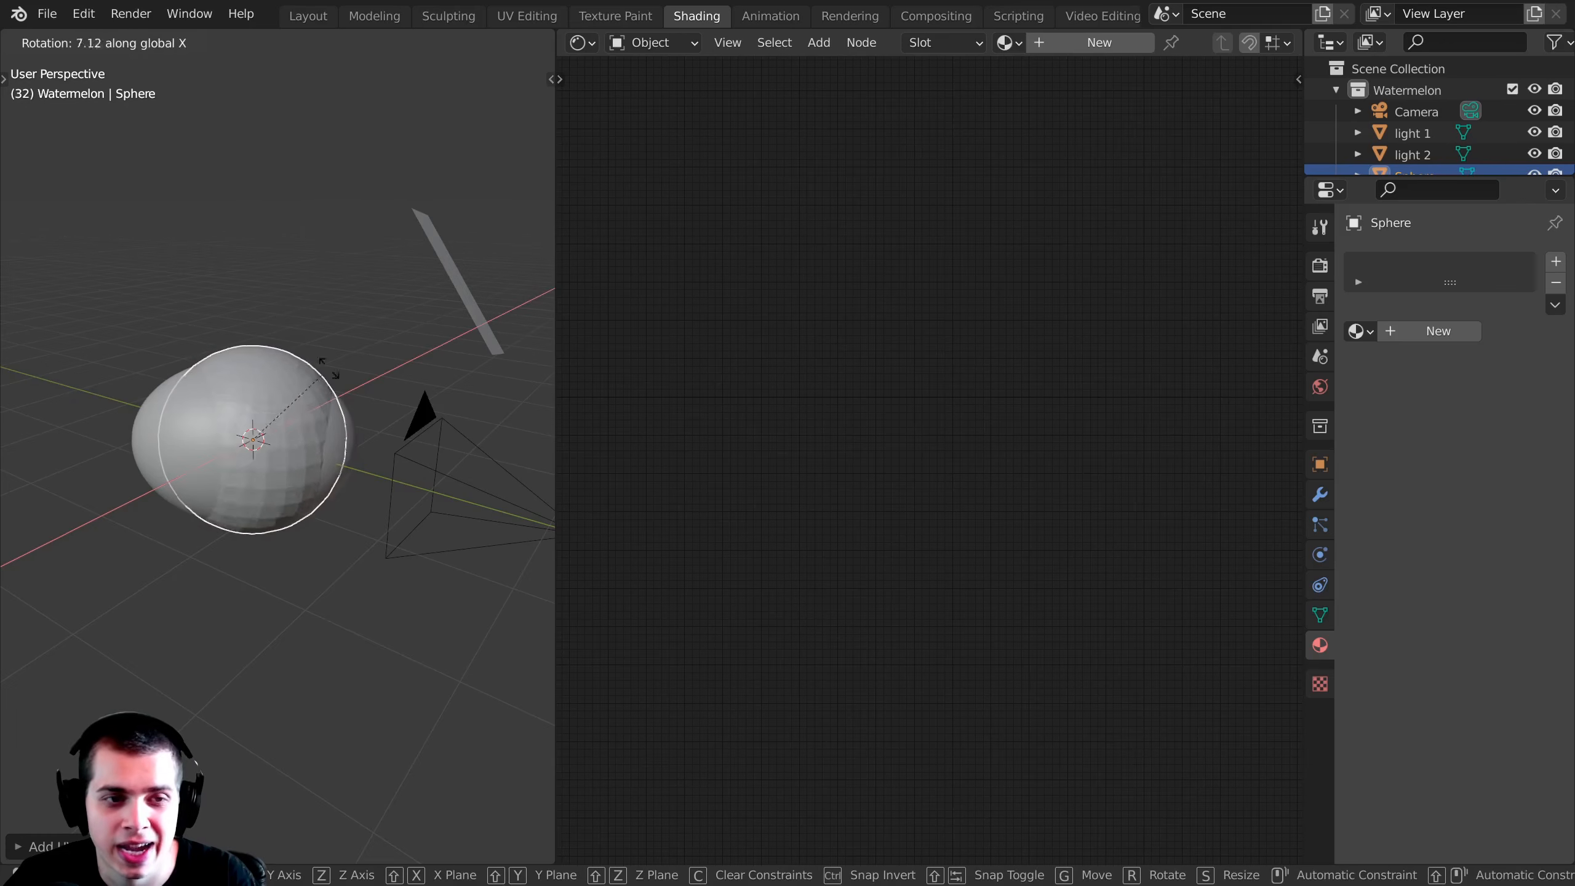
text(90)
key(Return)
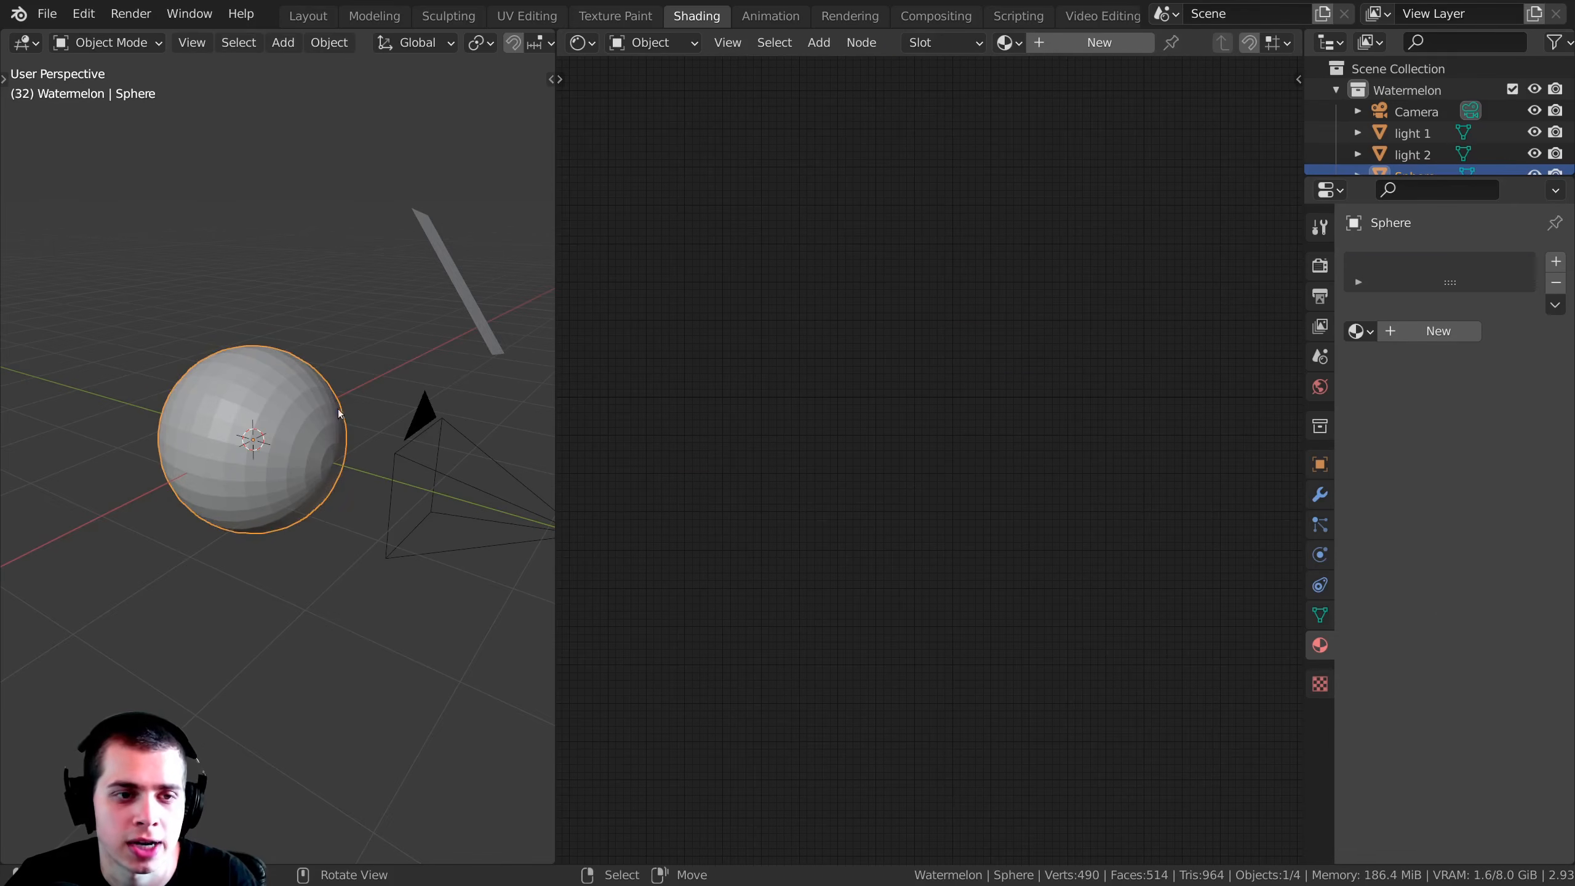
Step: Apply smooth shading to the rotated sphere
scroll(385, 291, up, 4)
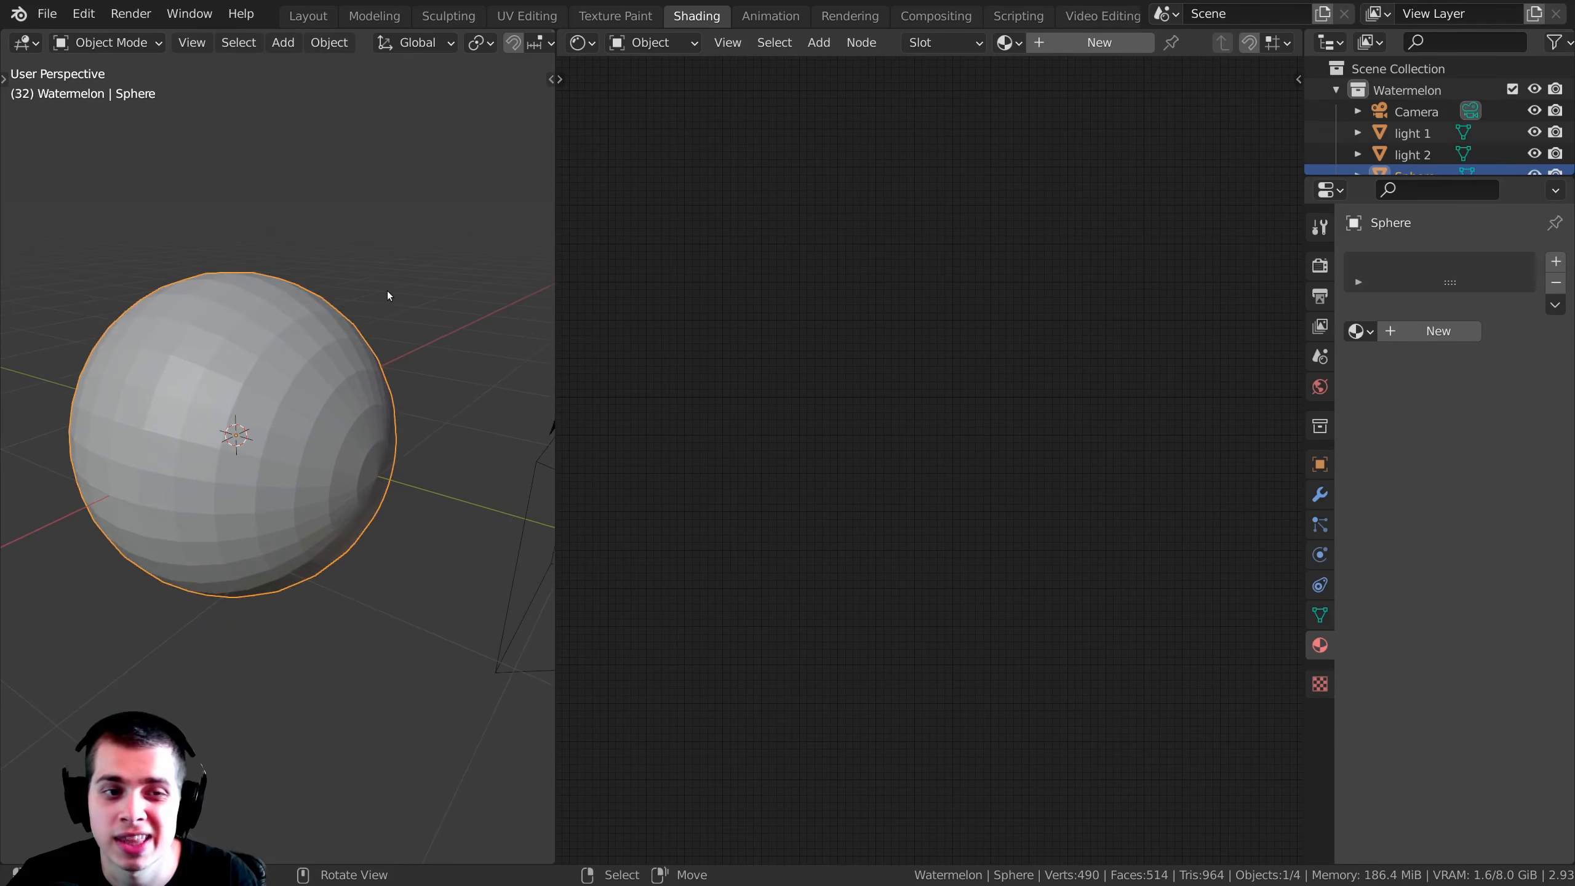
right_click(385, 299)
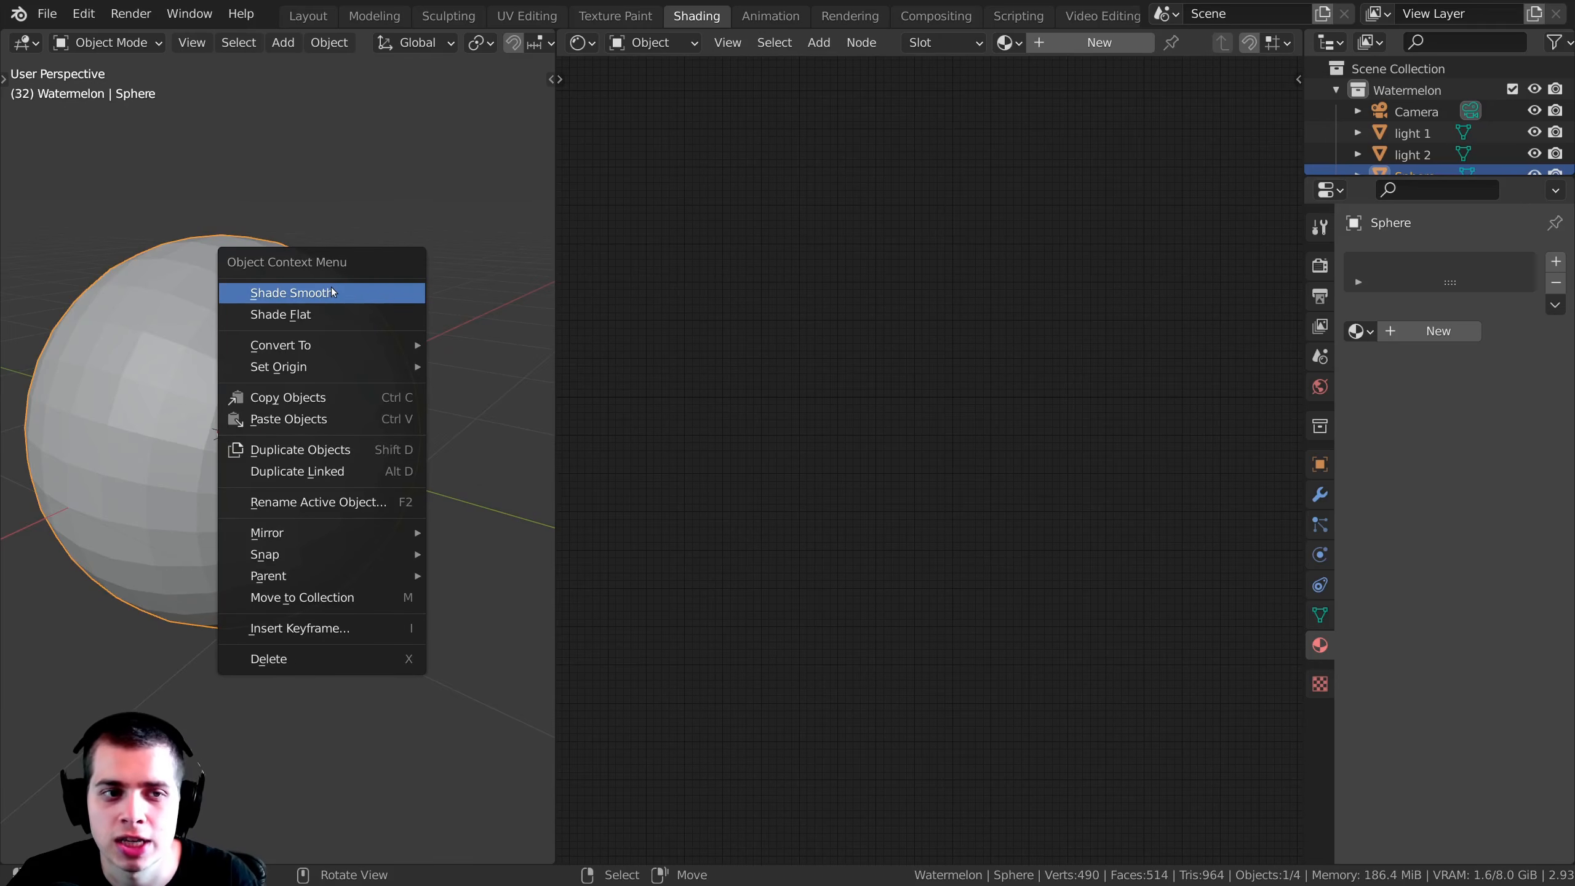
click(332, 292)
scroll(332, 285, down, 3)
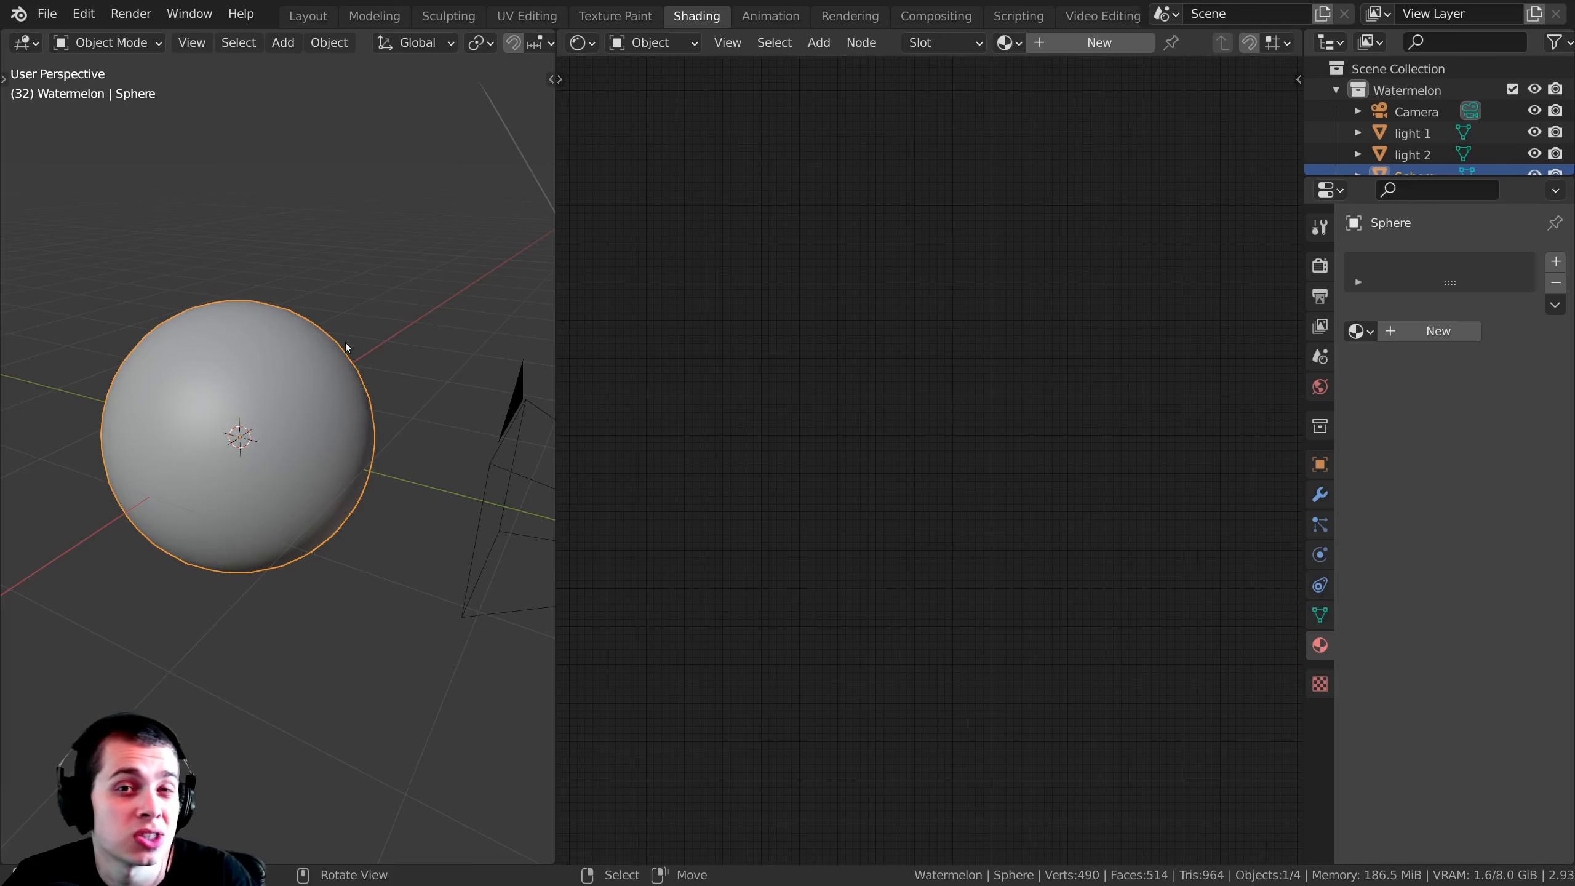
Step: Stretch the sphere's entire mesh in Edit Mode along the global Y axis by a factor of about 1.25, and return to Object Mode
scroll(345, 348, down, 1)
key(Tab)
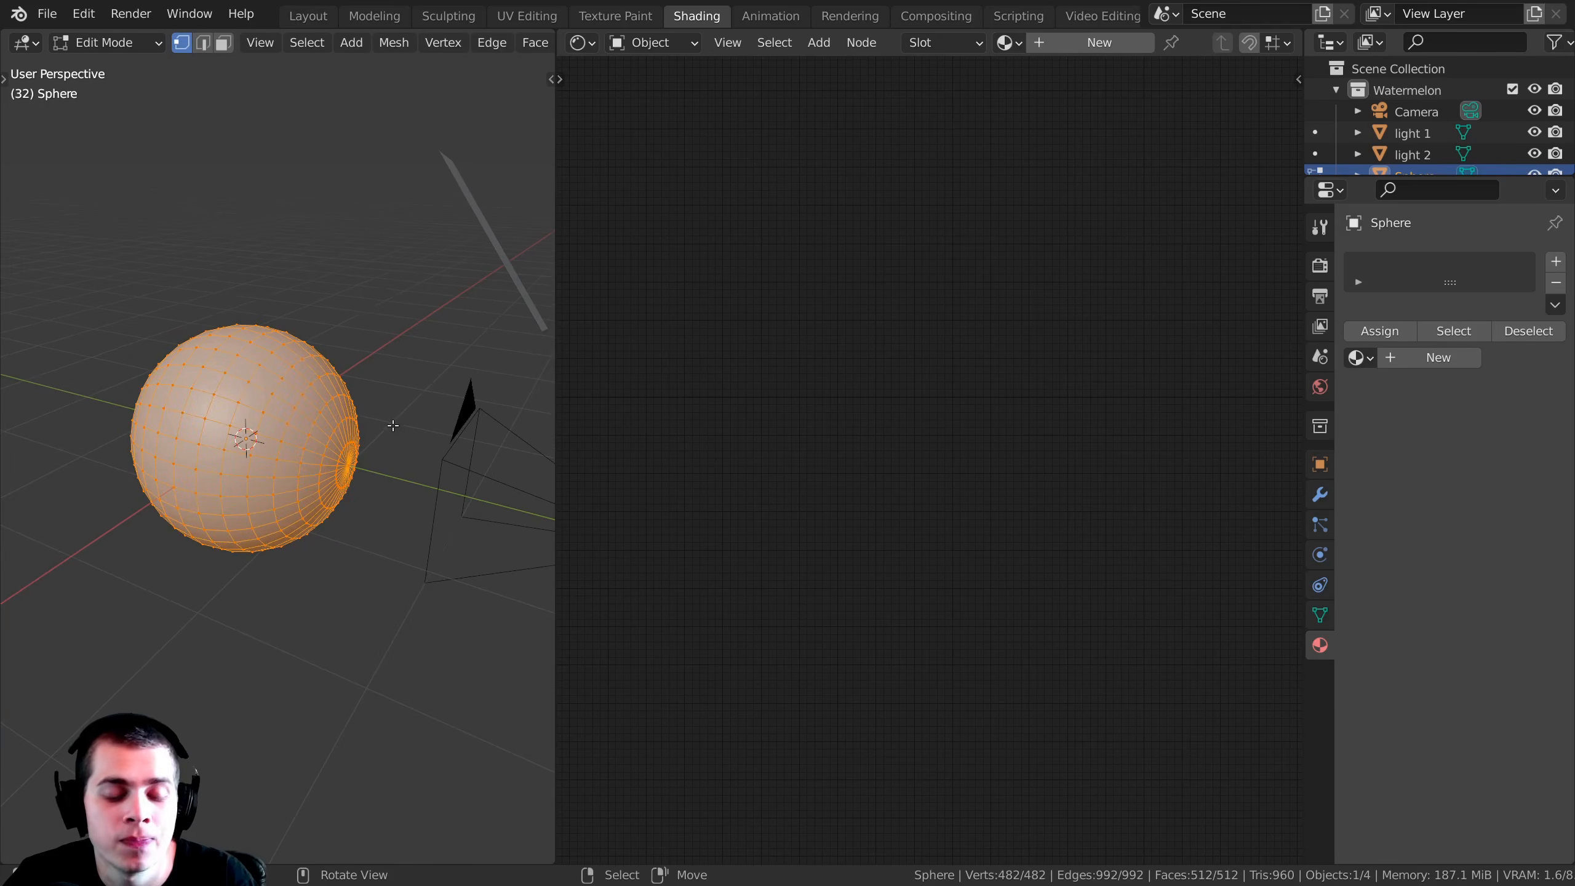
key(s)
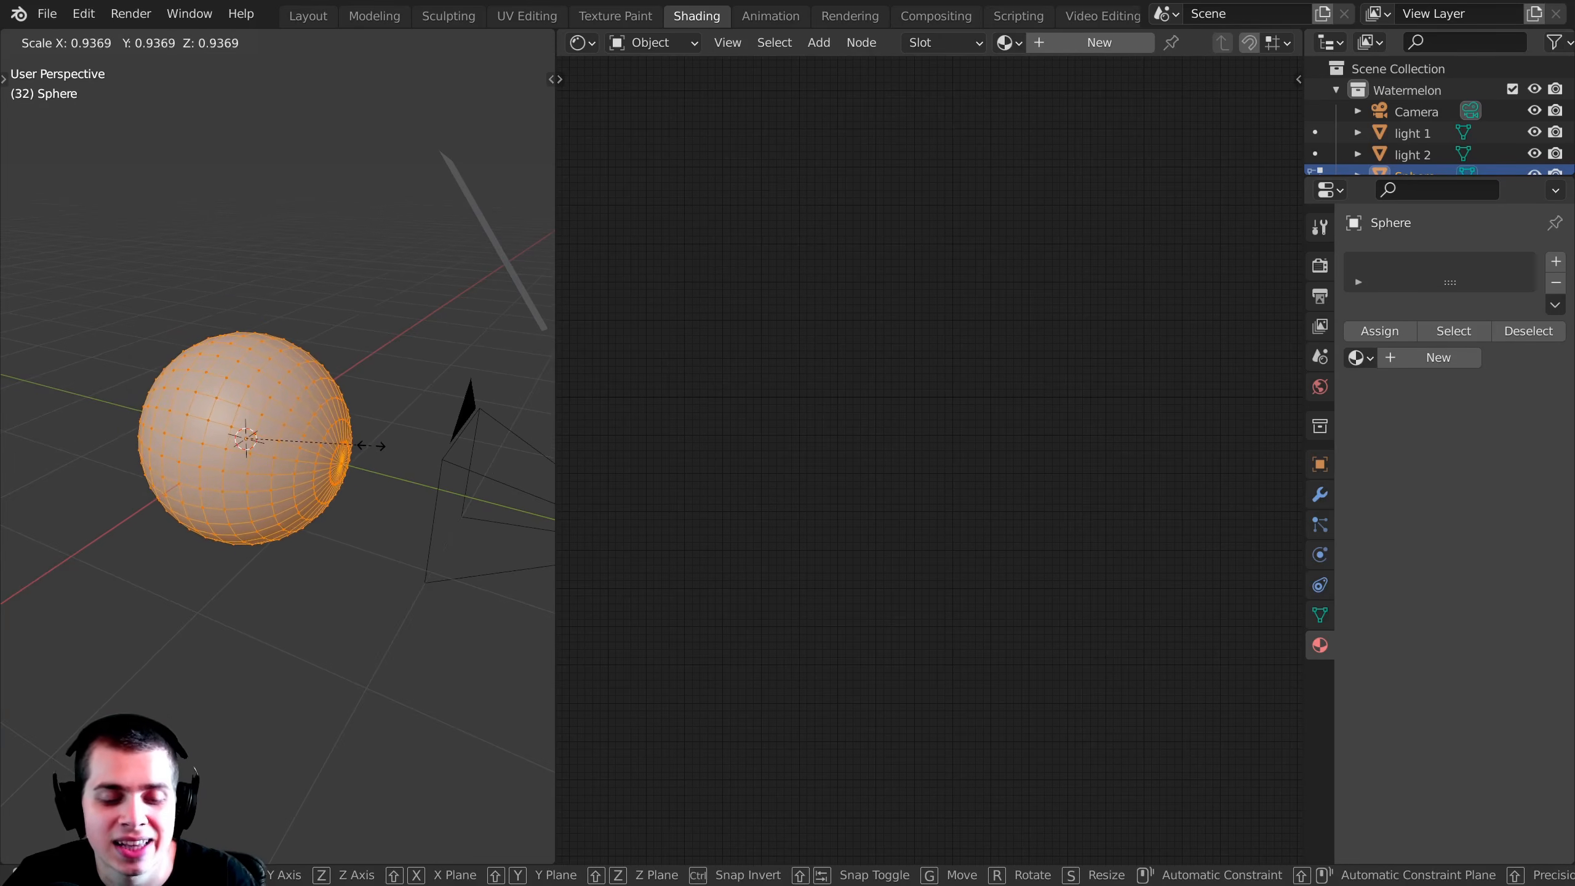
key(y)
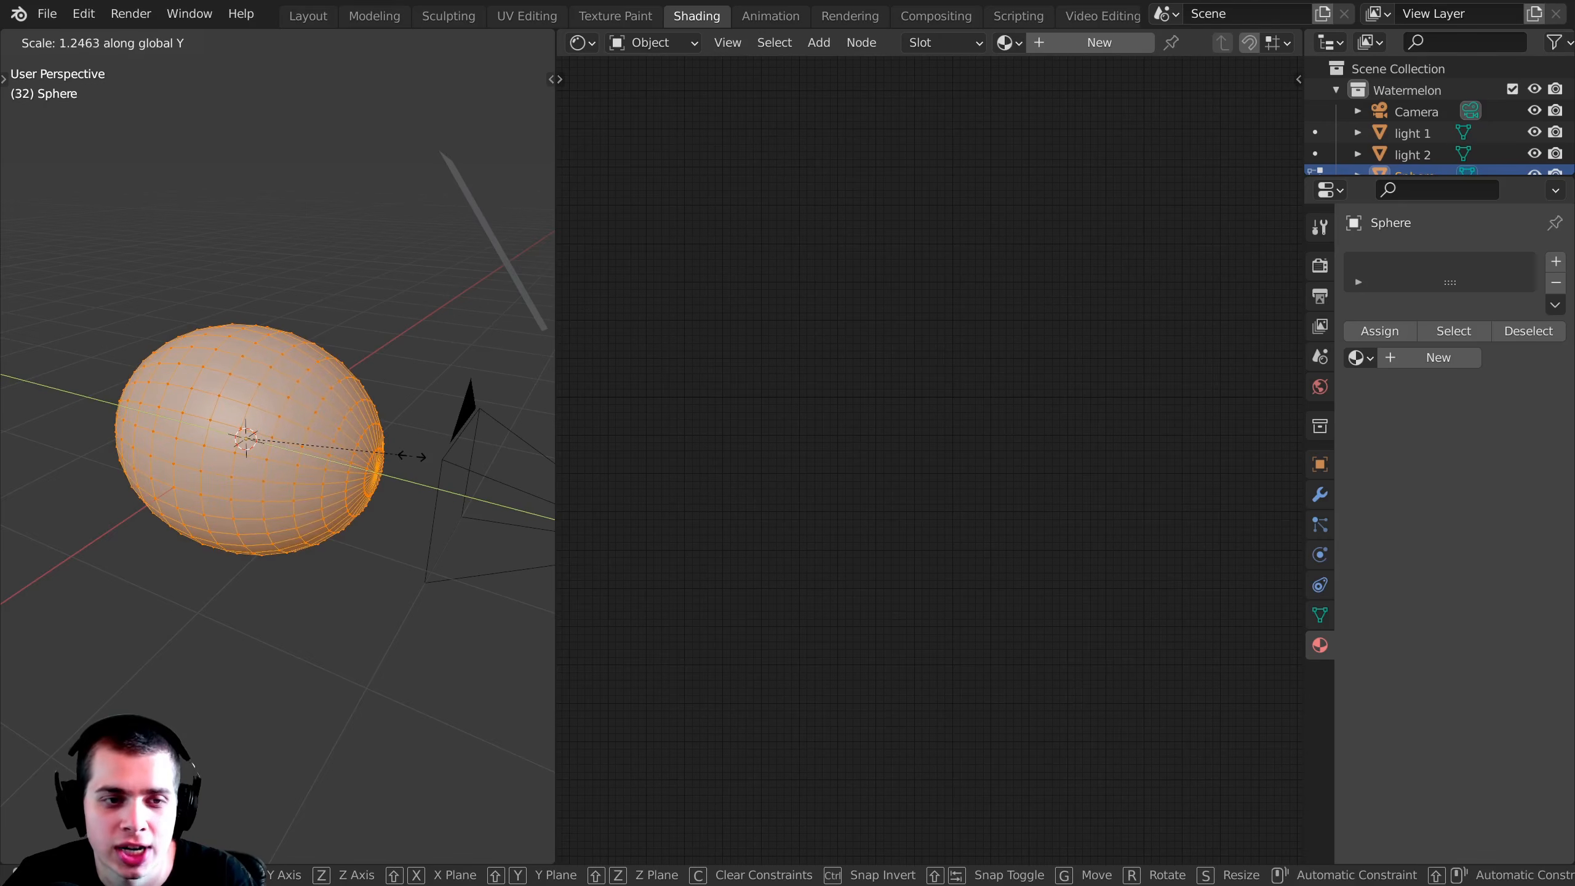
click(411, 456)
key(Tab)
Step: Give the sphere a Subdivision Surface modifier with its viewport level set to 2
scroll(366, 551, down, 2)
middle_drag(367, 551, 285, 484)
scroll(335, 494, up, 5)
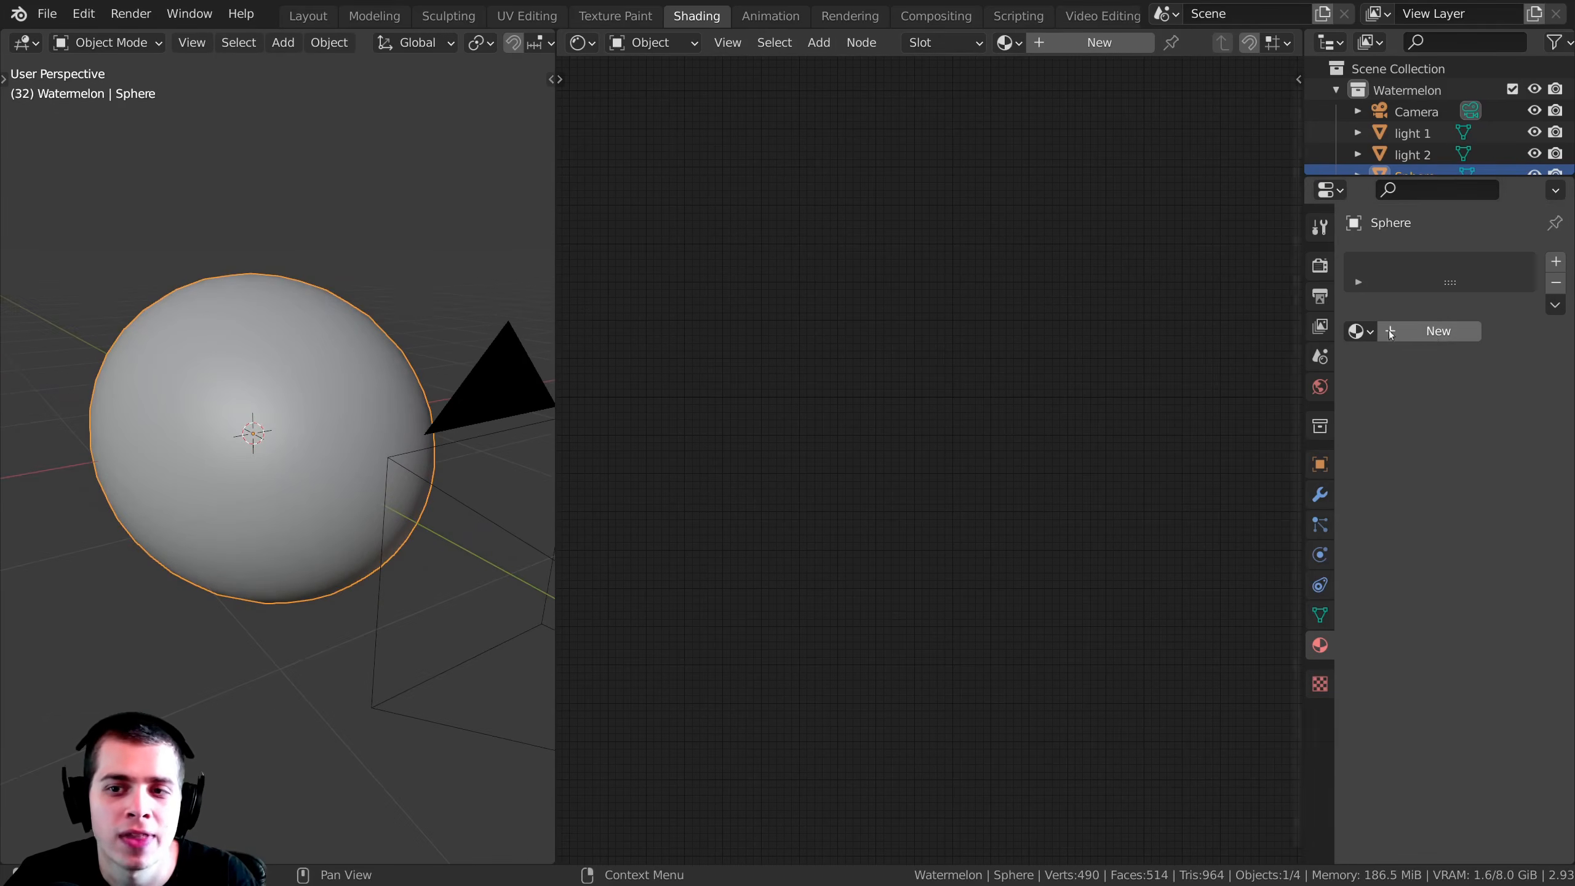
drag(1297, 459, 1192, 459)
click(1213, 495)
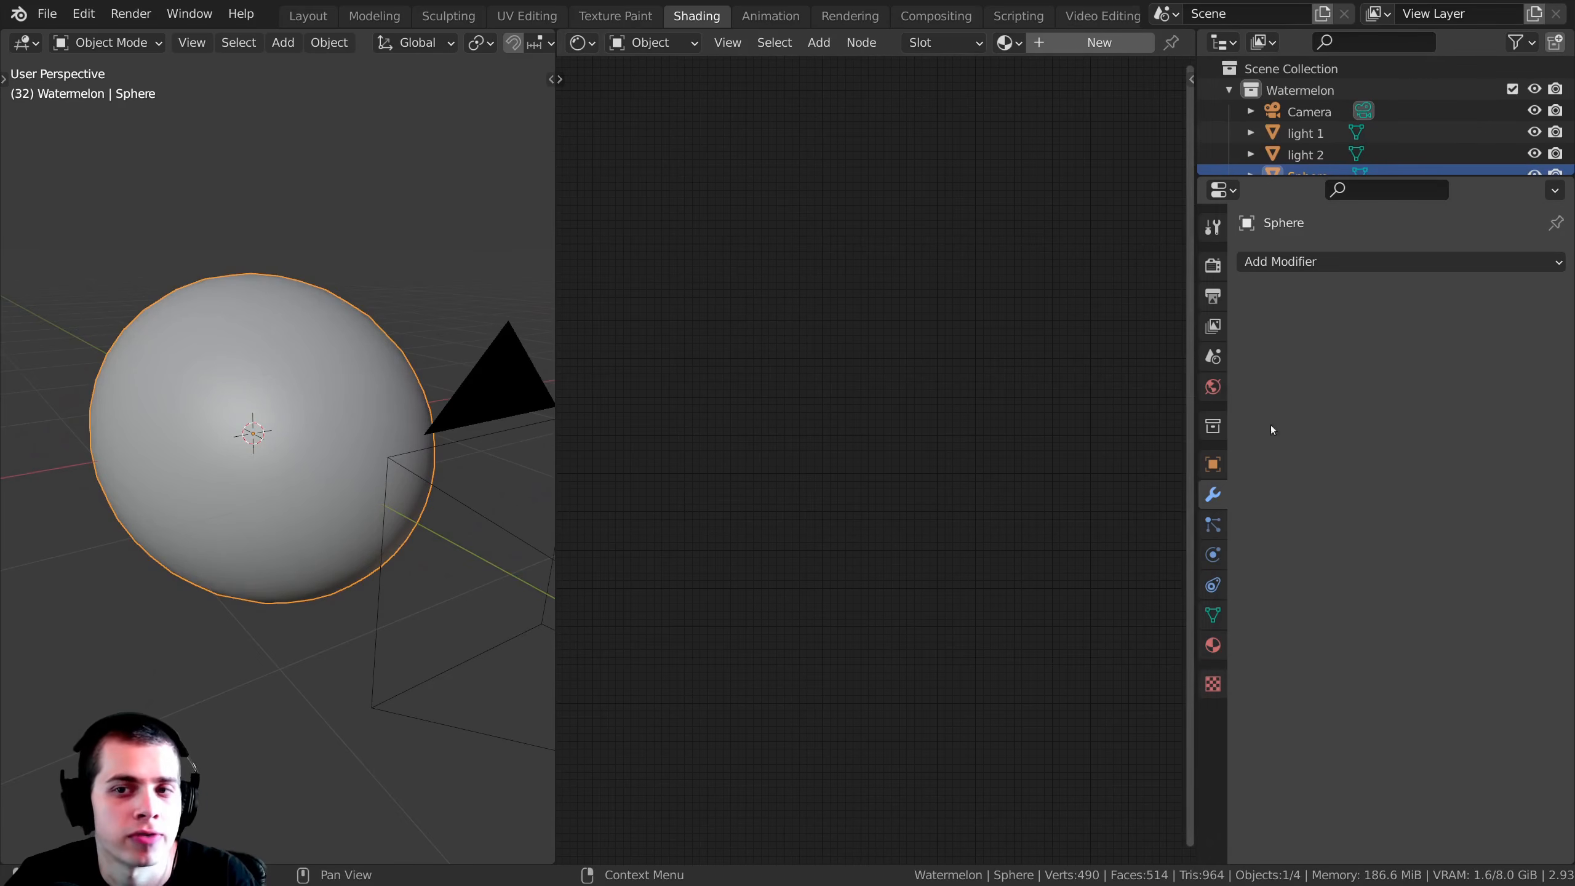
click(1265, 261)
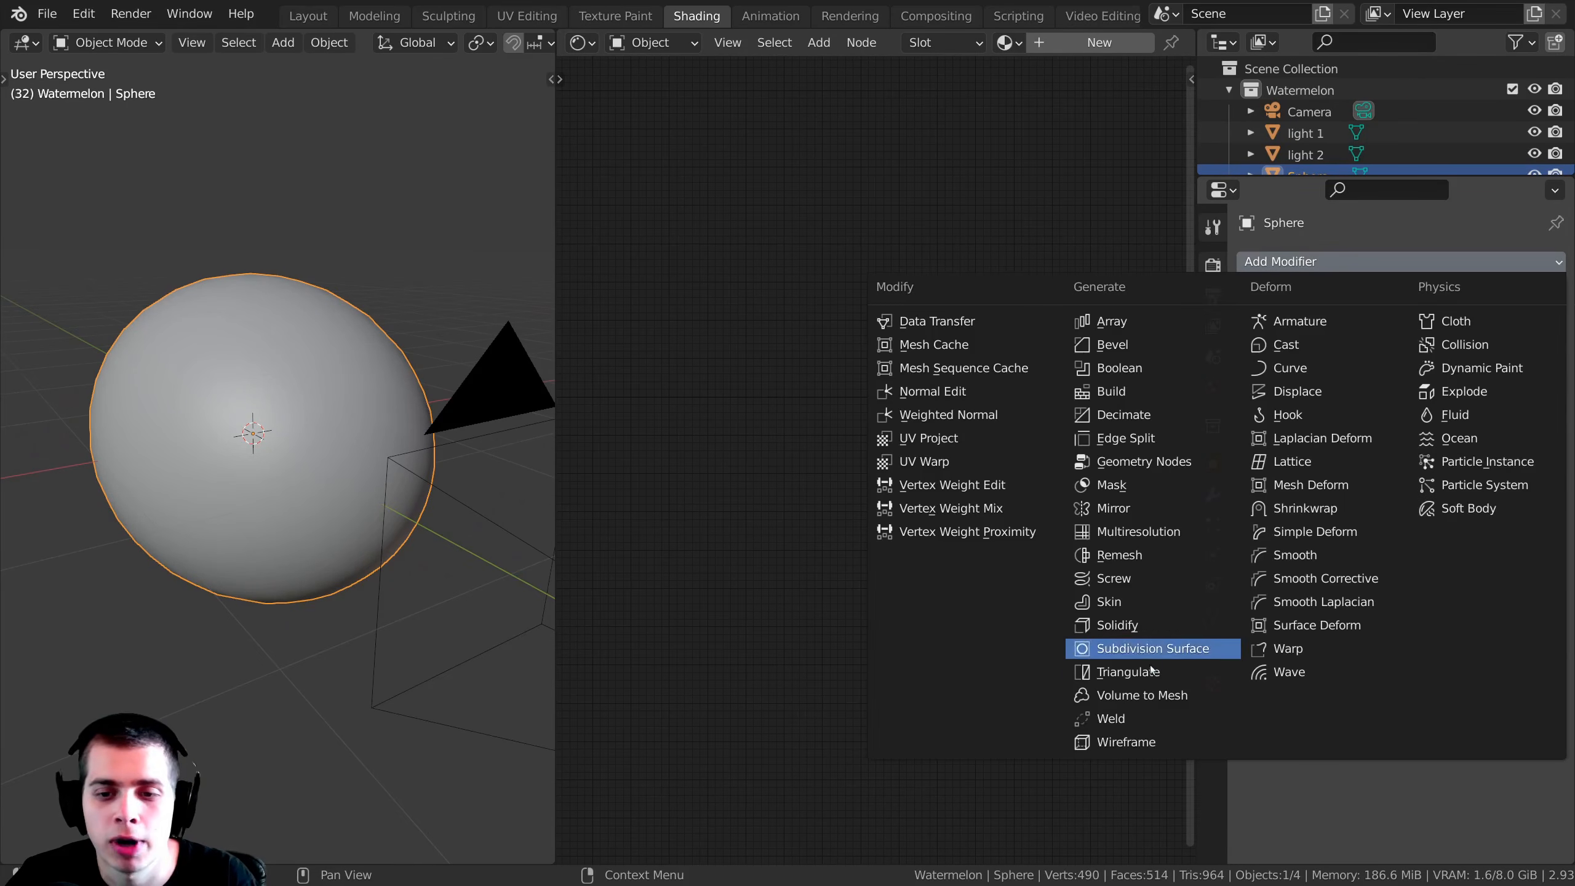
click(1143, 645)
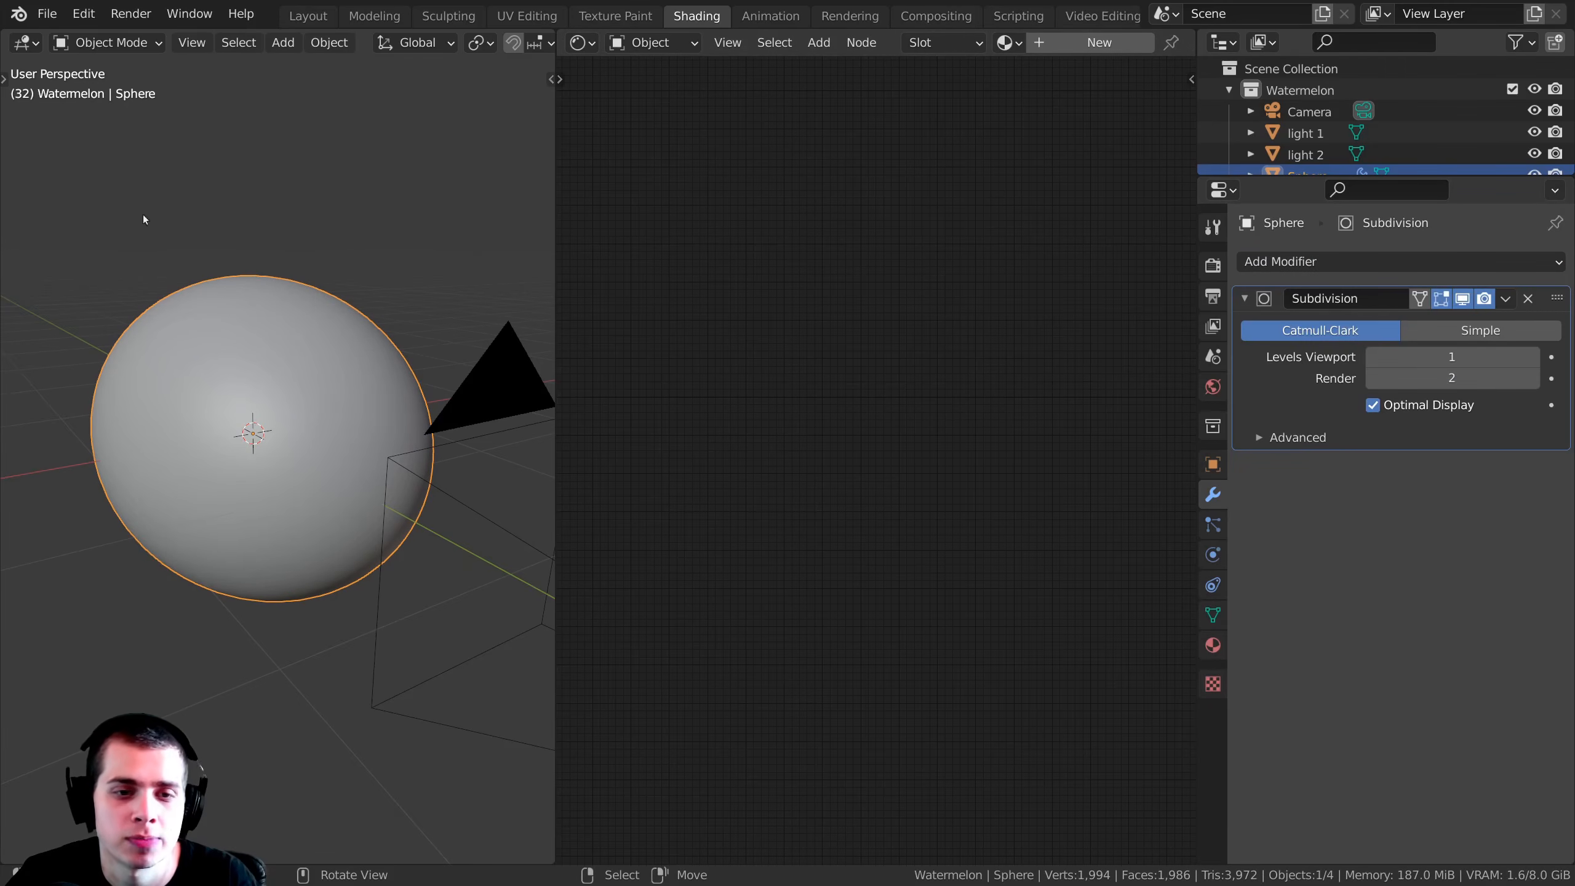
click(1531, 356)
Step: Examine the placement of the two light planes and the emission settings of their Lights material
middle_drag(328, 335, 242, 384)
scroll(275, 361, down, 3)
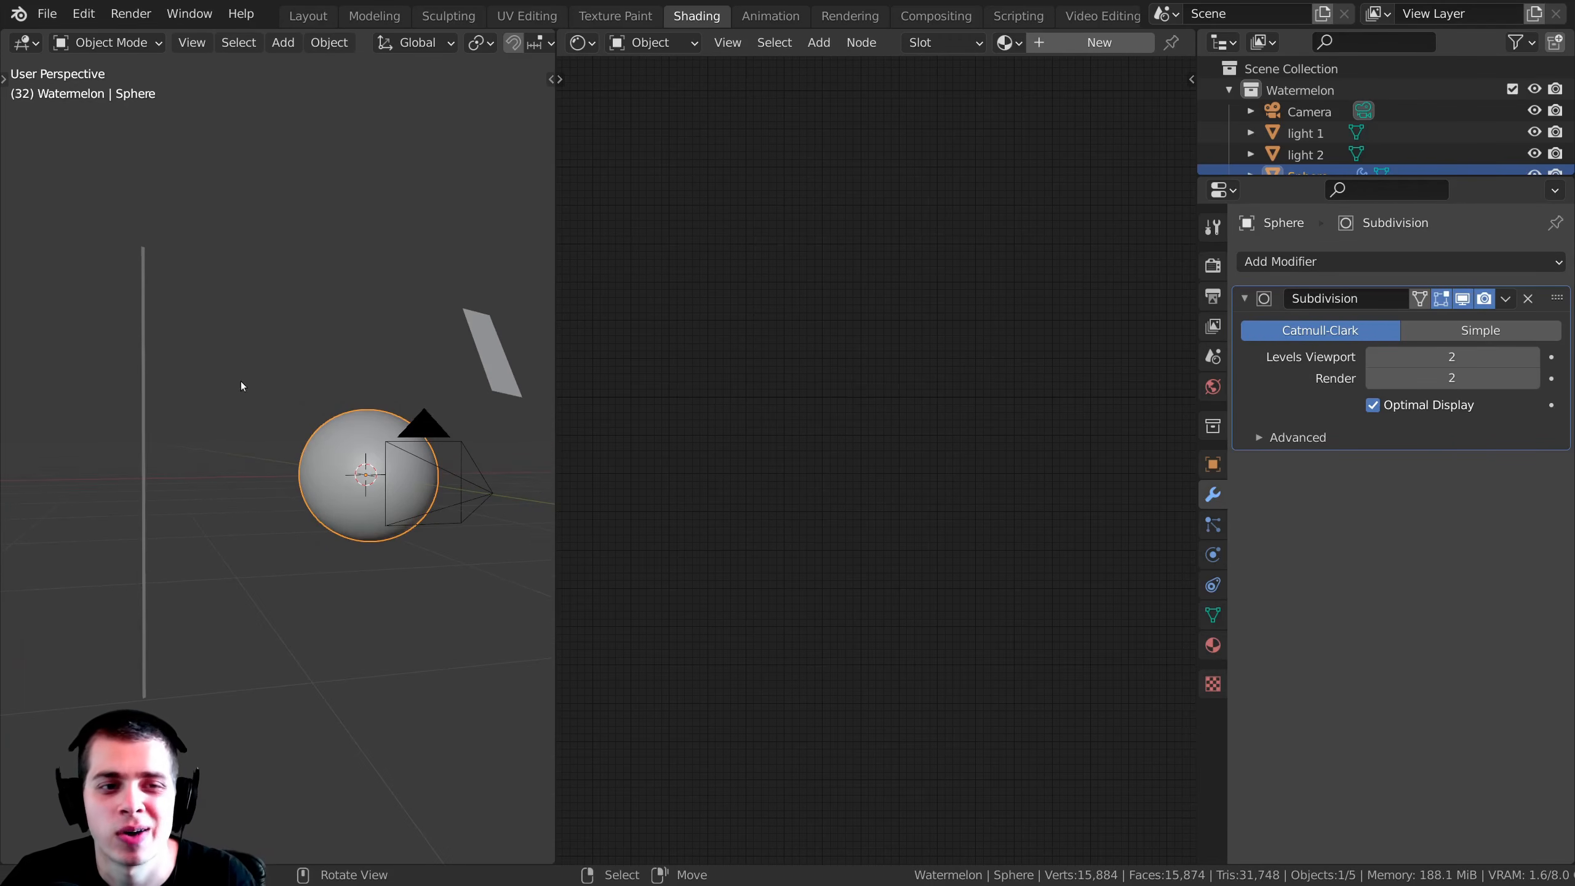
click(483, 338)
click(146, 372)
middle_drag(148, 371, 257, 417)
middle_drag(193, 494, 214, 502)
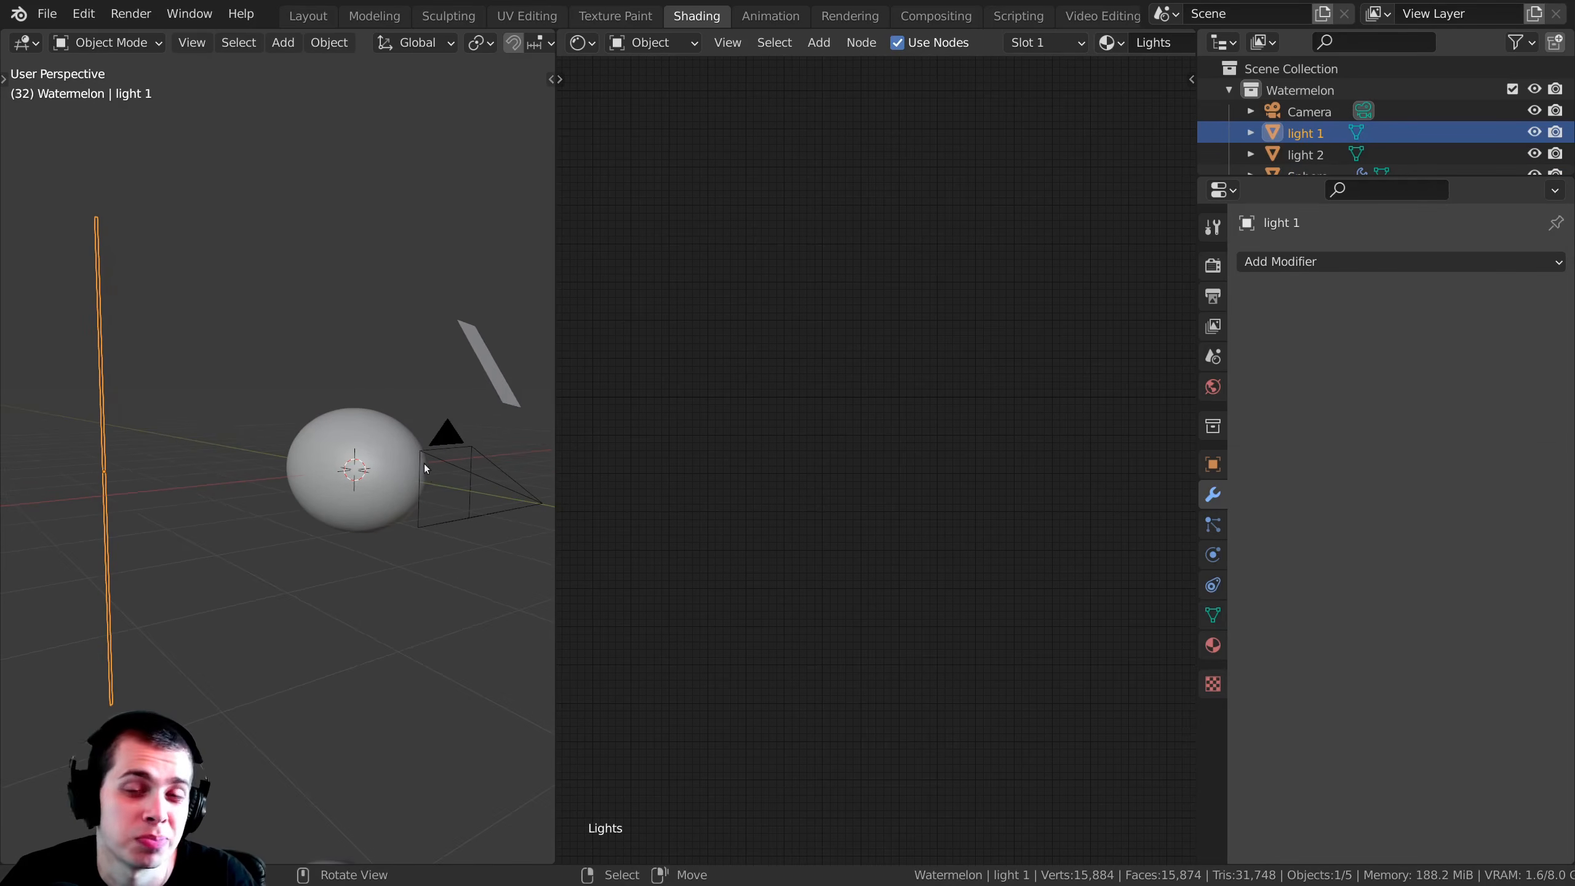
middle_drag(427, 464, 448, 465)
click(1214, 646)
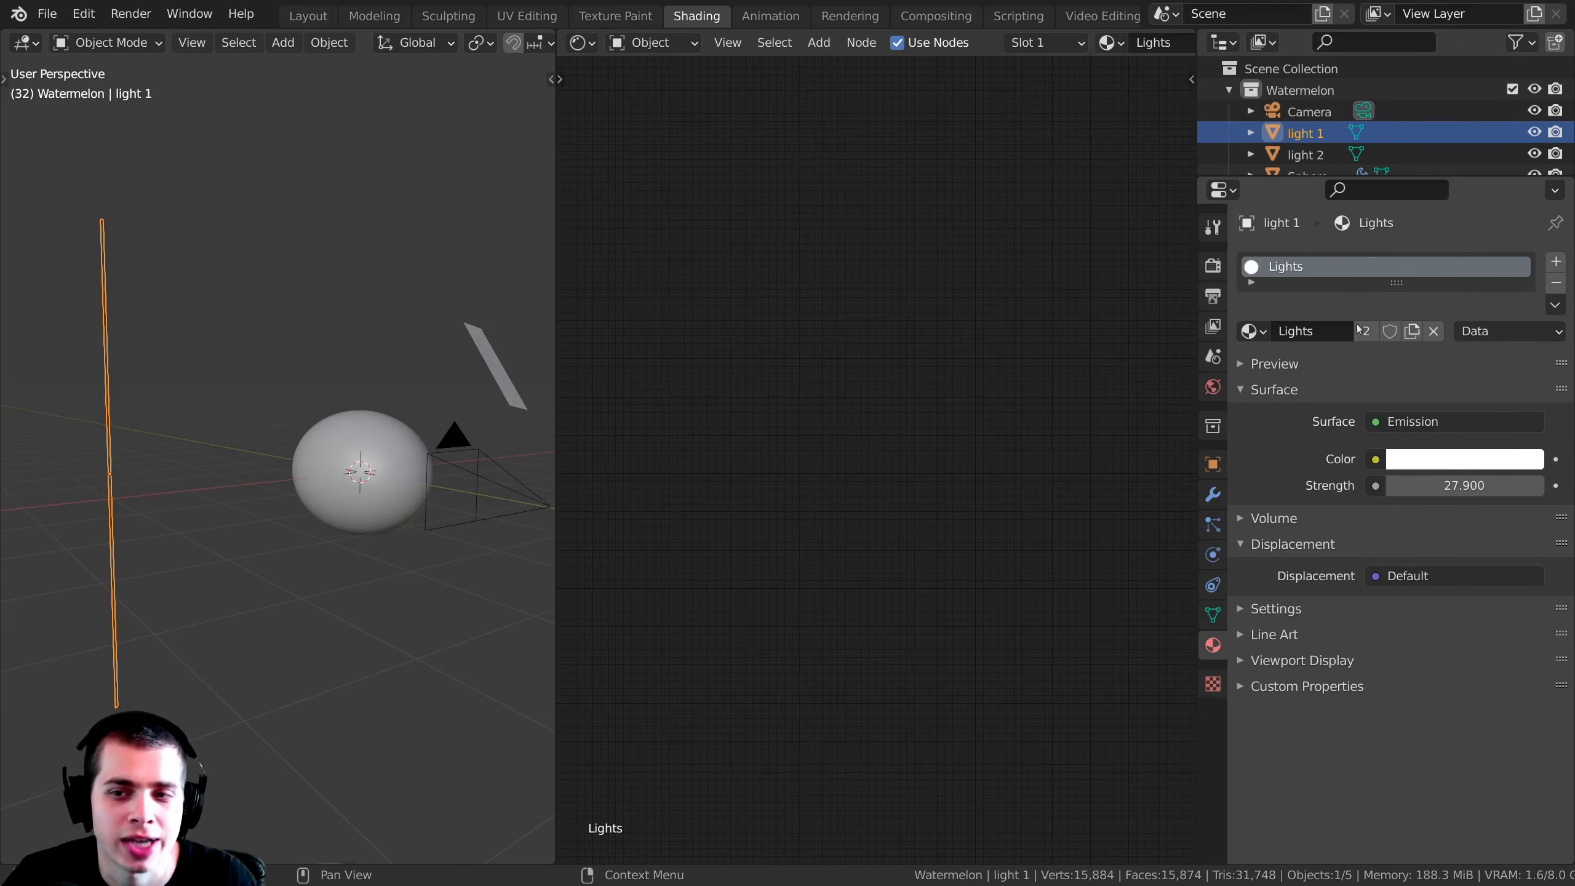
click(1405, 421)
key(Escape)
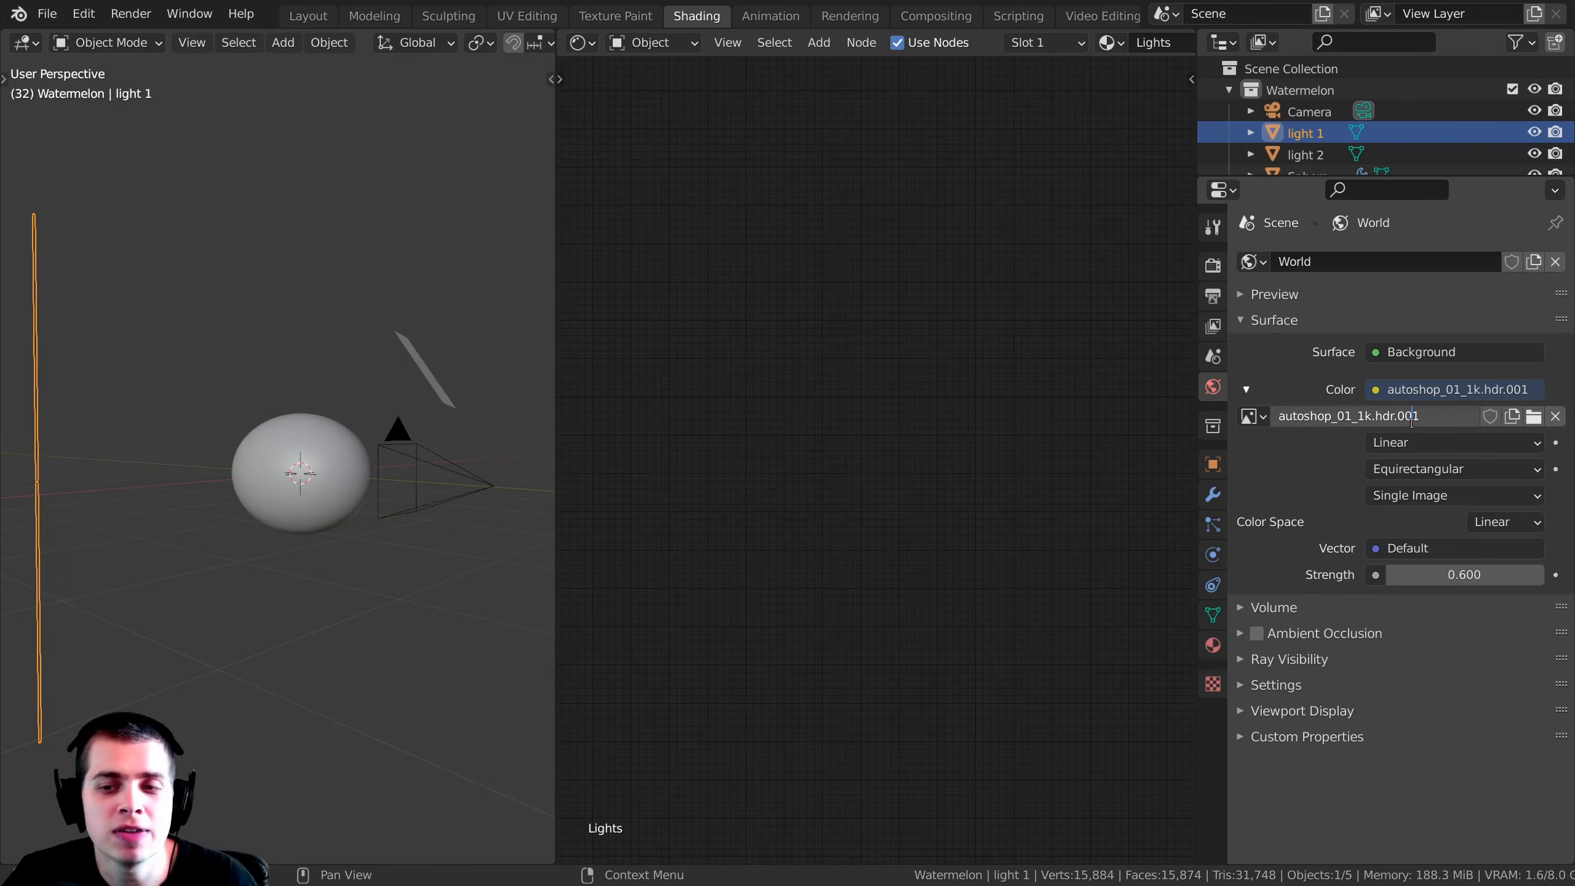
drag(1423, 420, 1274, 420)
click(1262, 397)
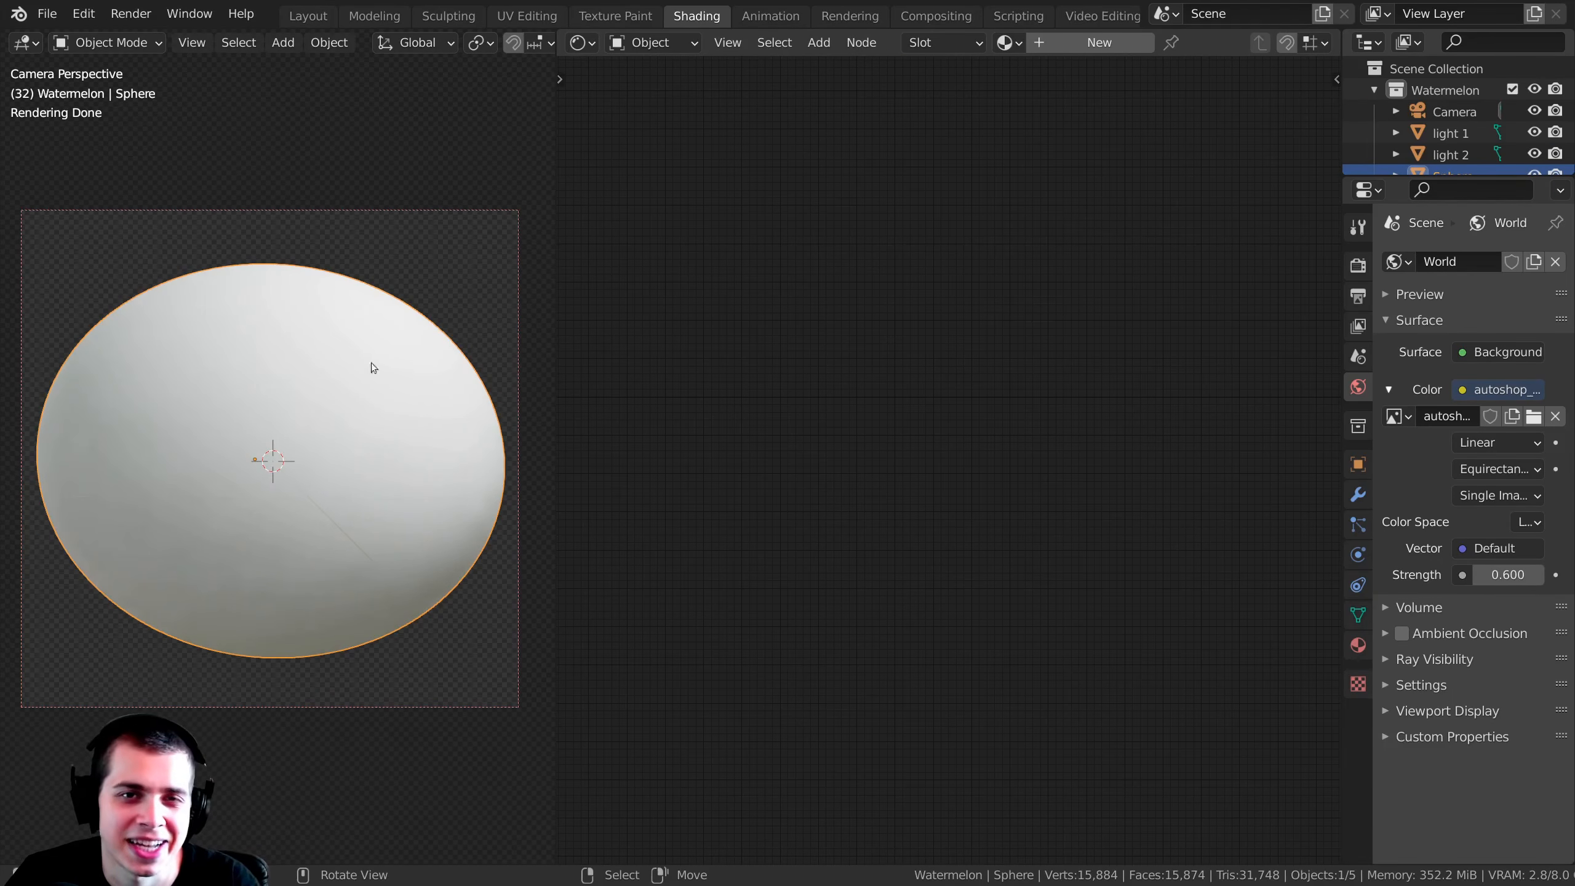
Step: Enlarge the shader editor and create a new material on the sphere named "Watermelon Tutorial"
drag(548, 160, 474, 161)
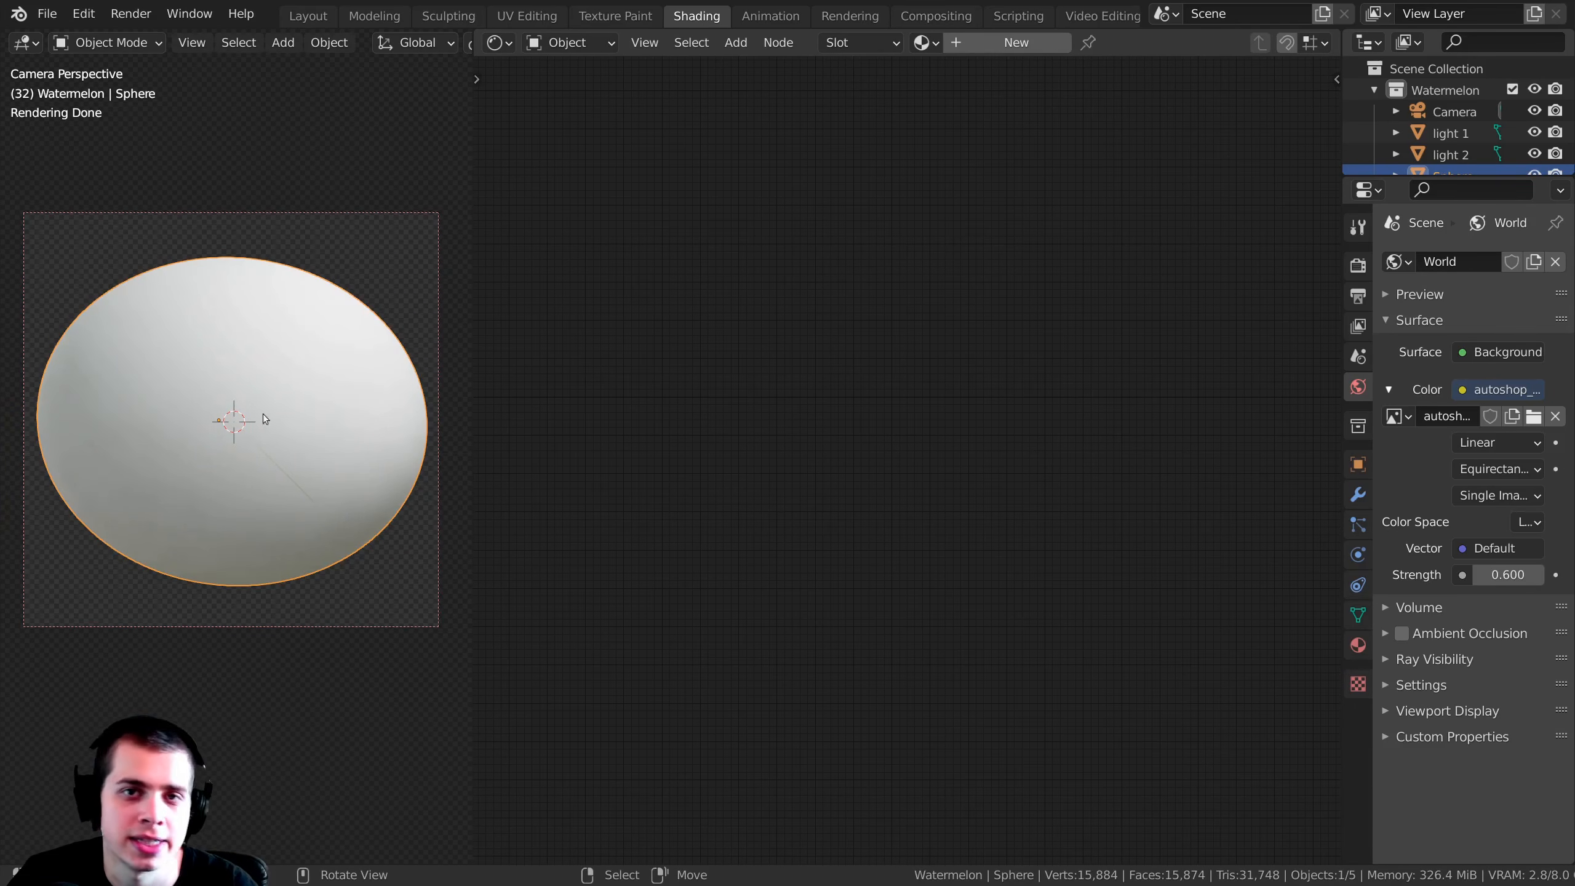
click(498, 44)
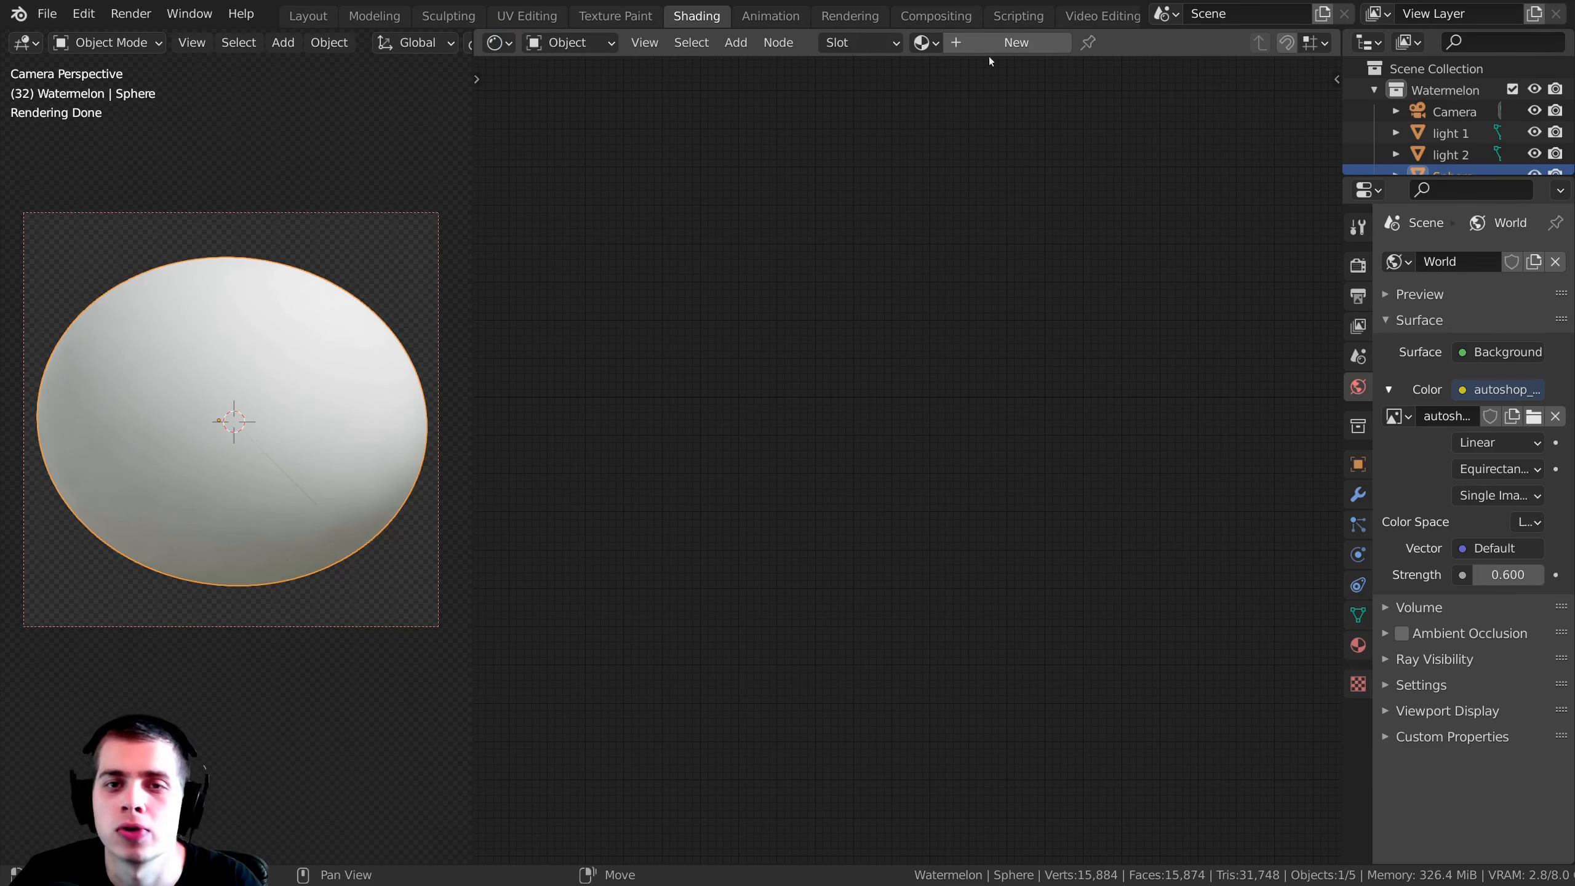
click(1023, 42)
double_click(1070, 43)
text(Watermelon Tutorial)
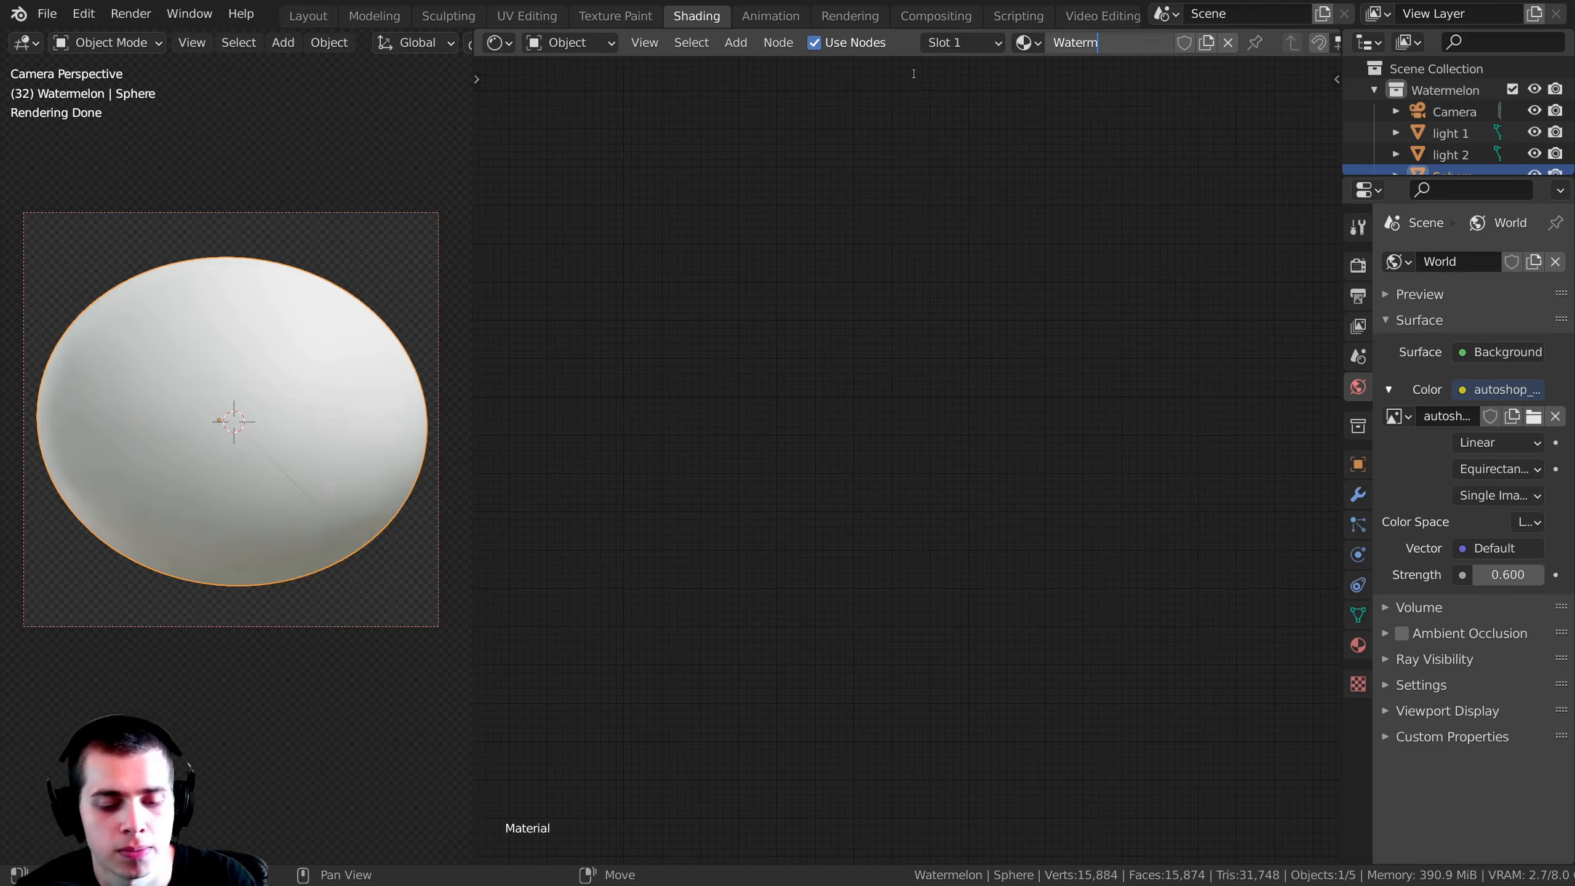
key(Return)
Step: Add a Wave Texture node and place it to the left of the Principled BSDF node
scroll(937, 251, up, 1)
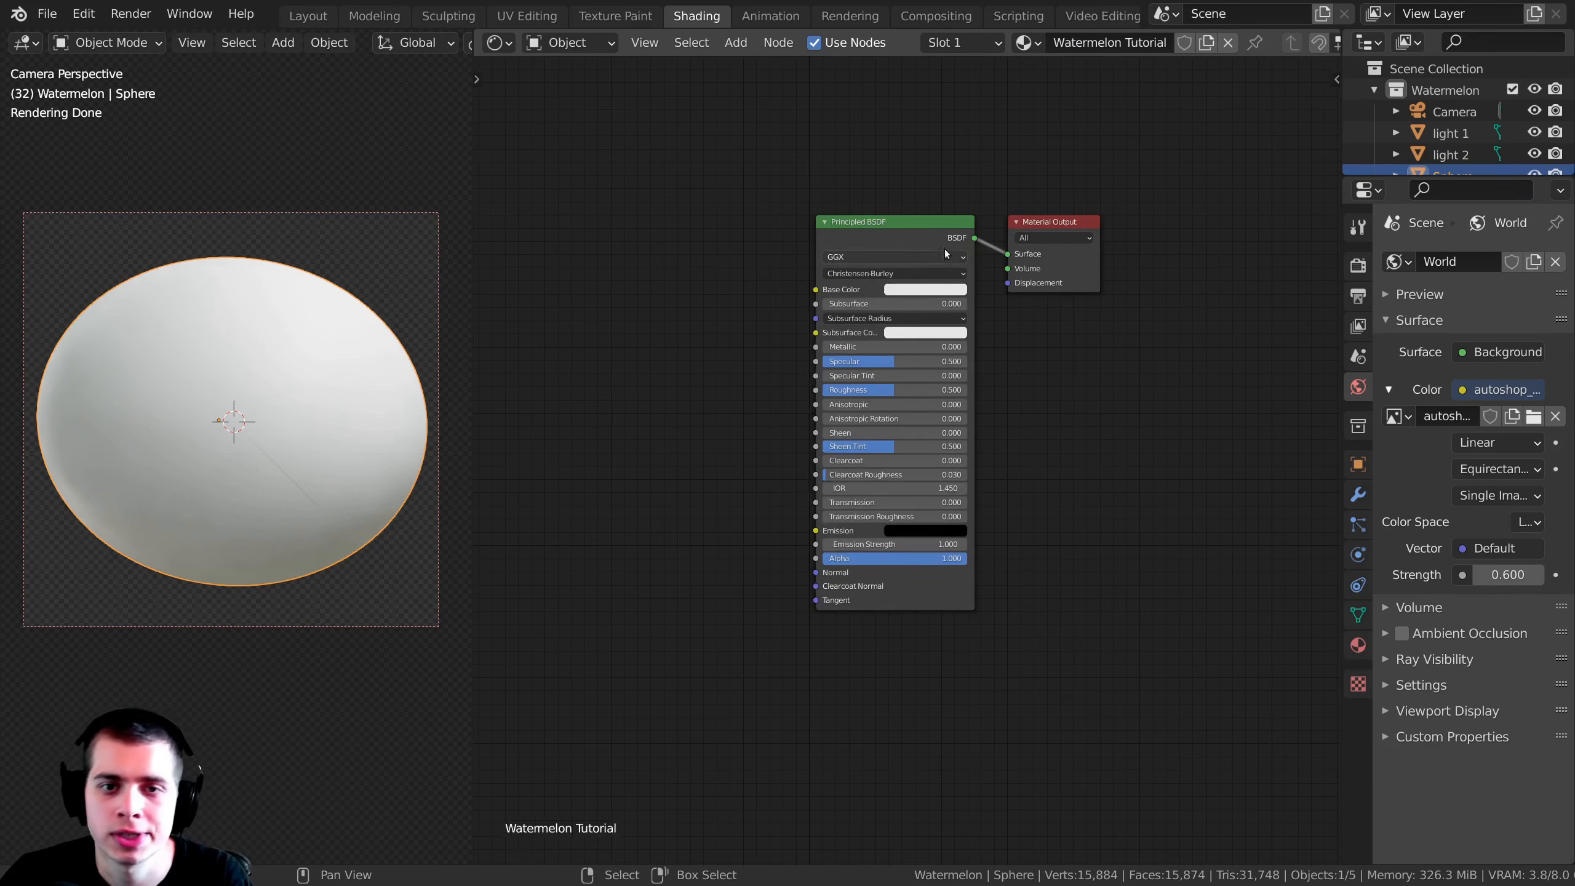
scroll(943, 242, up, 2)
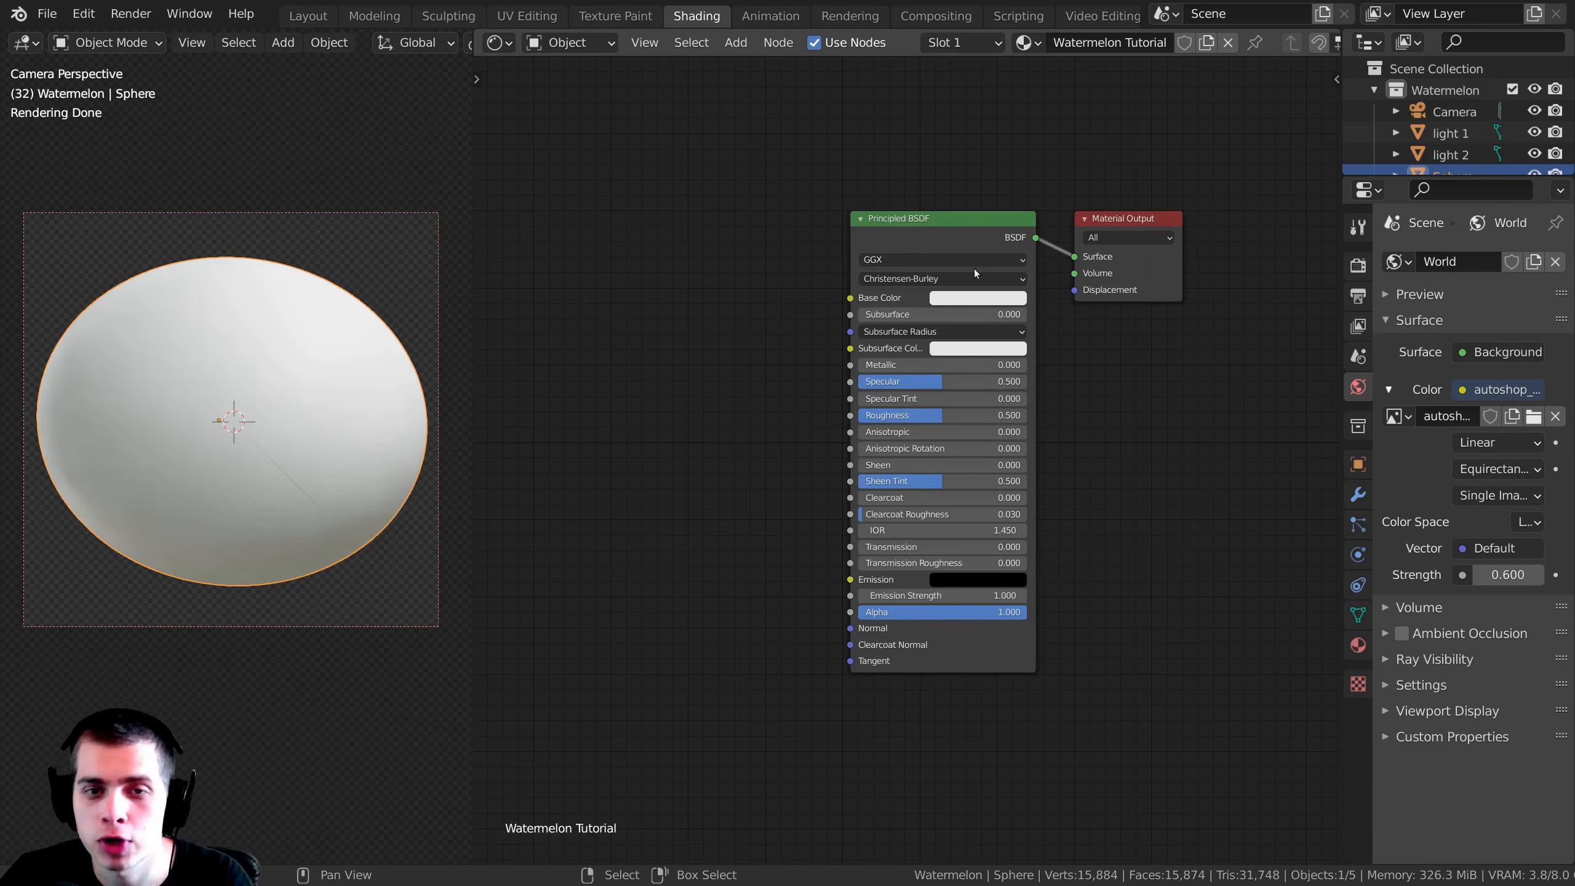
scroll(913, 246, up, 2)
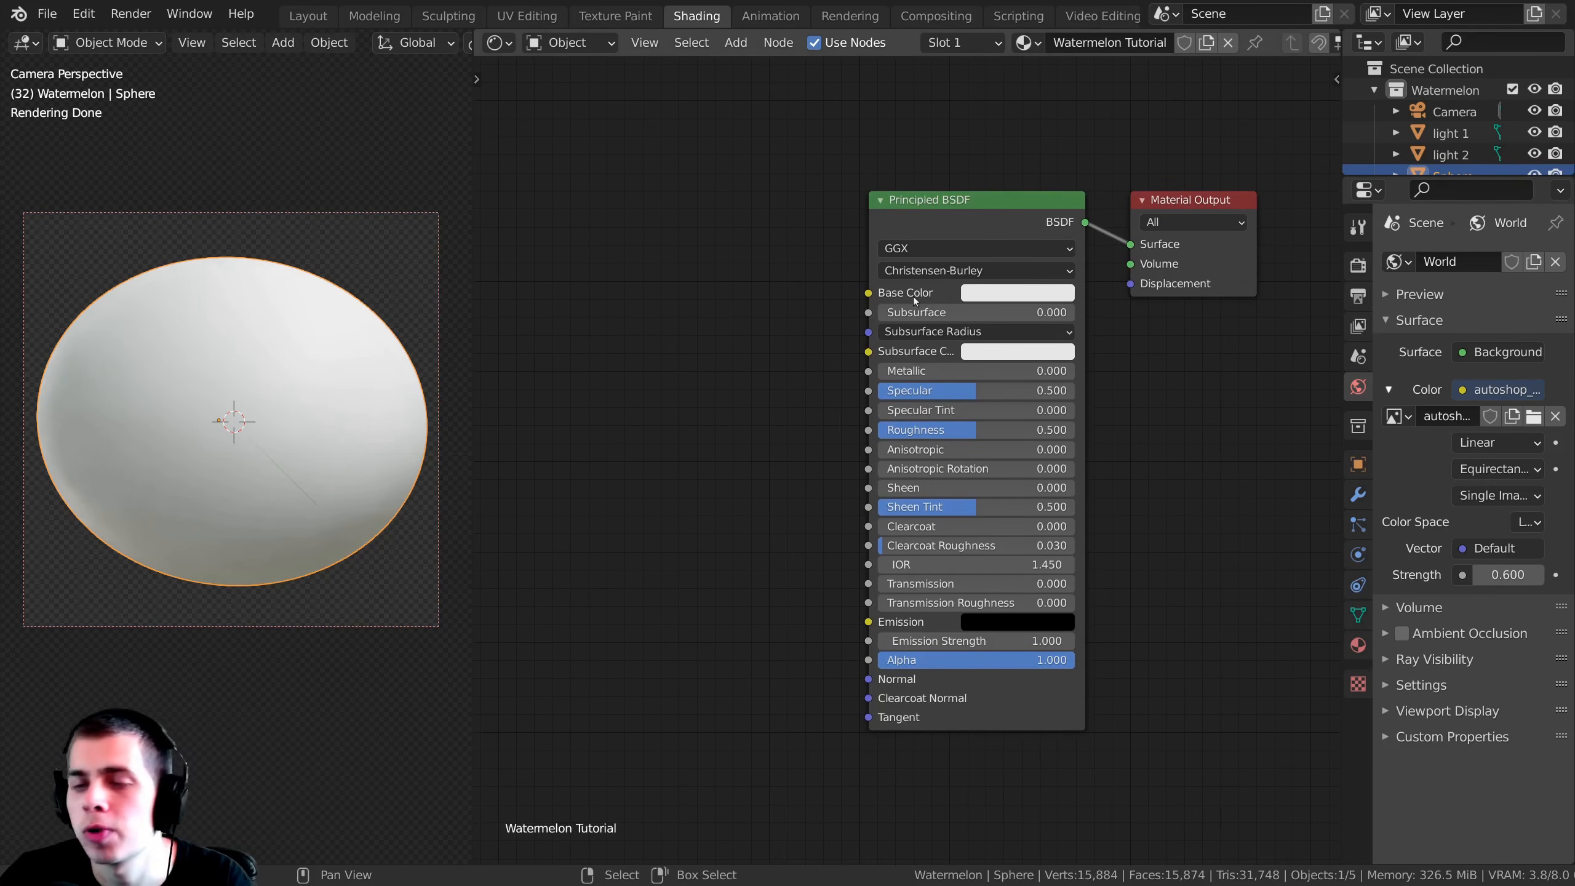
scroll(690, 232, up, 2)
key(shift+a)
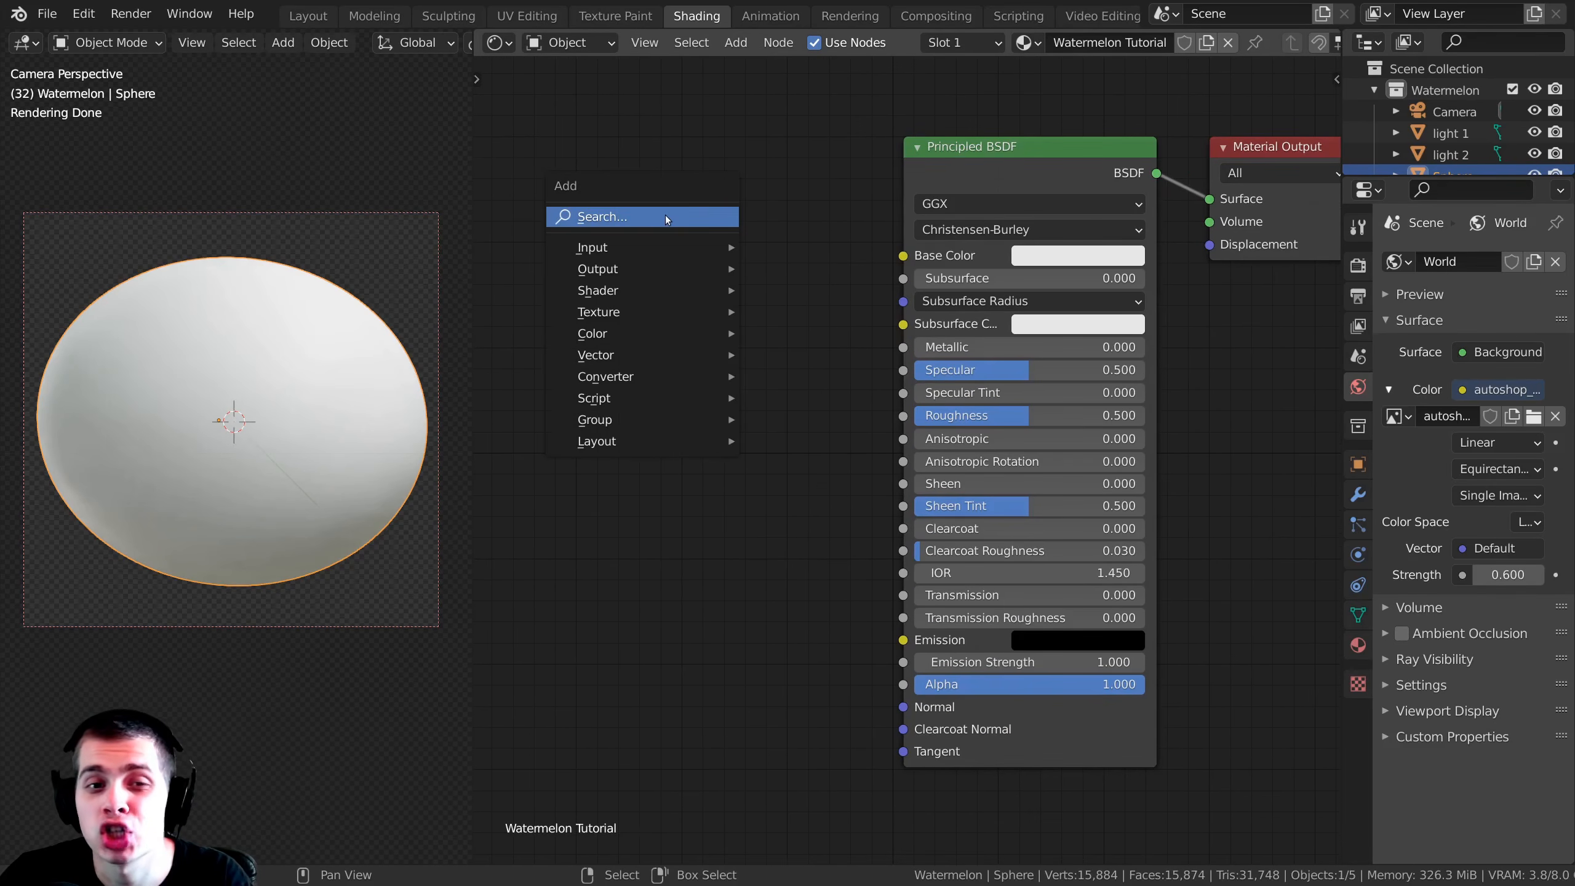
text(wav)
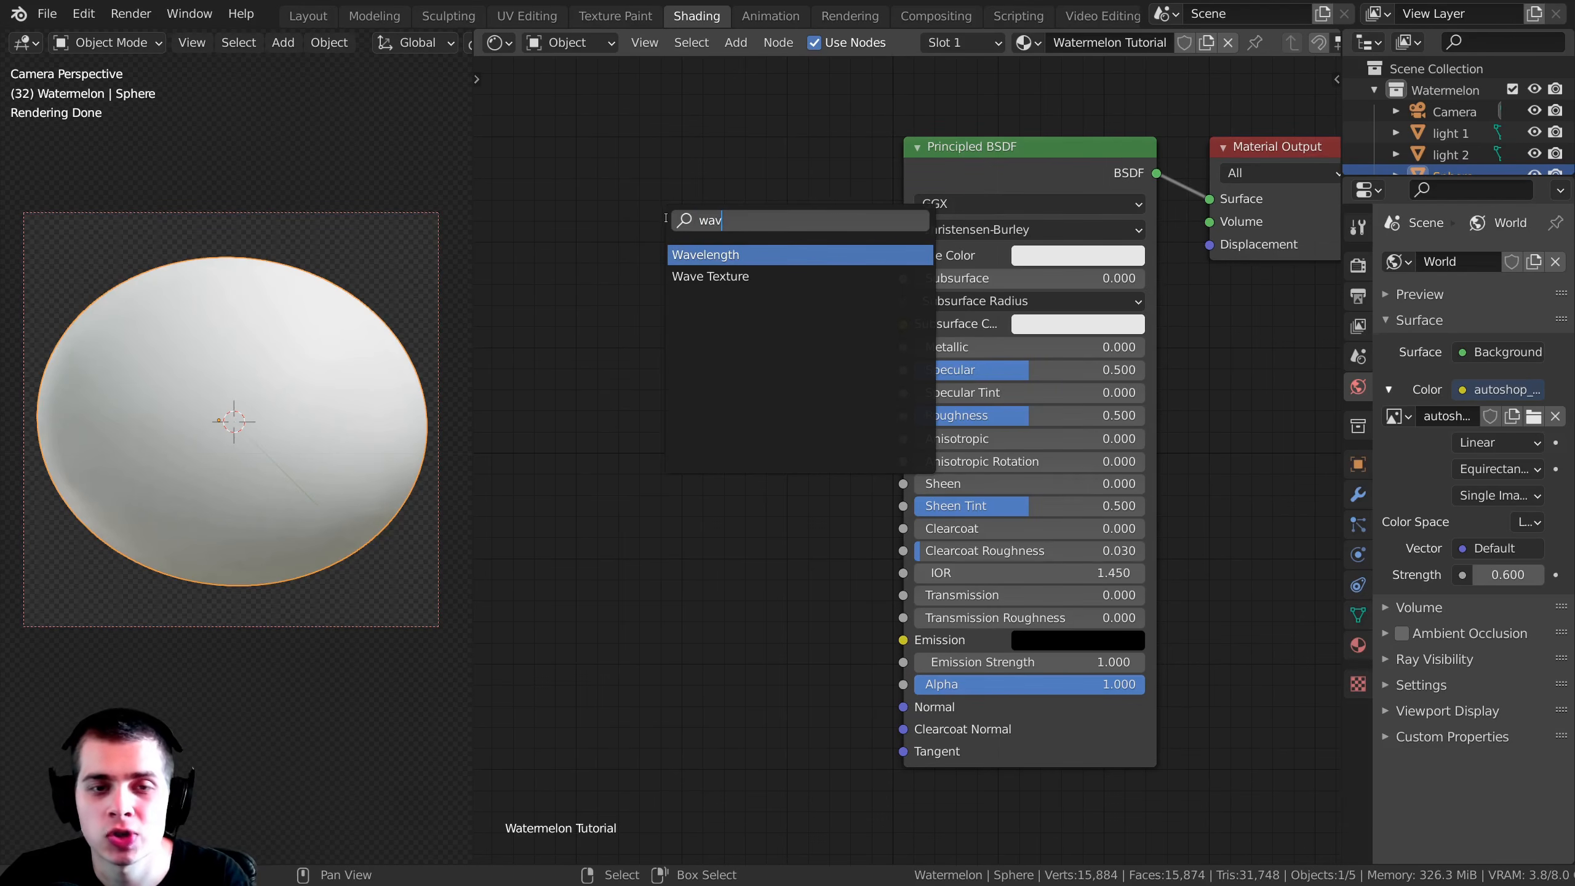
click(710, 276)
click(565, 257)
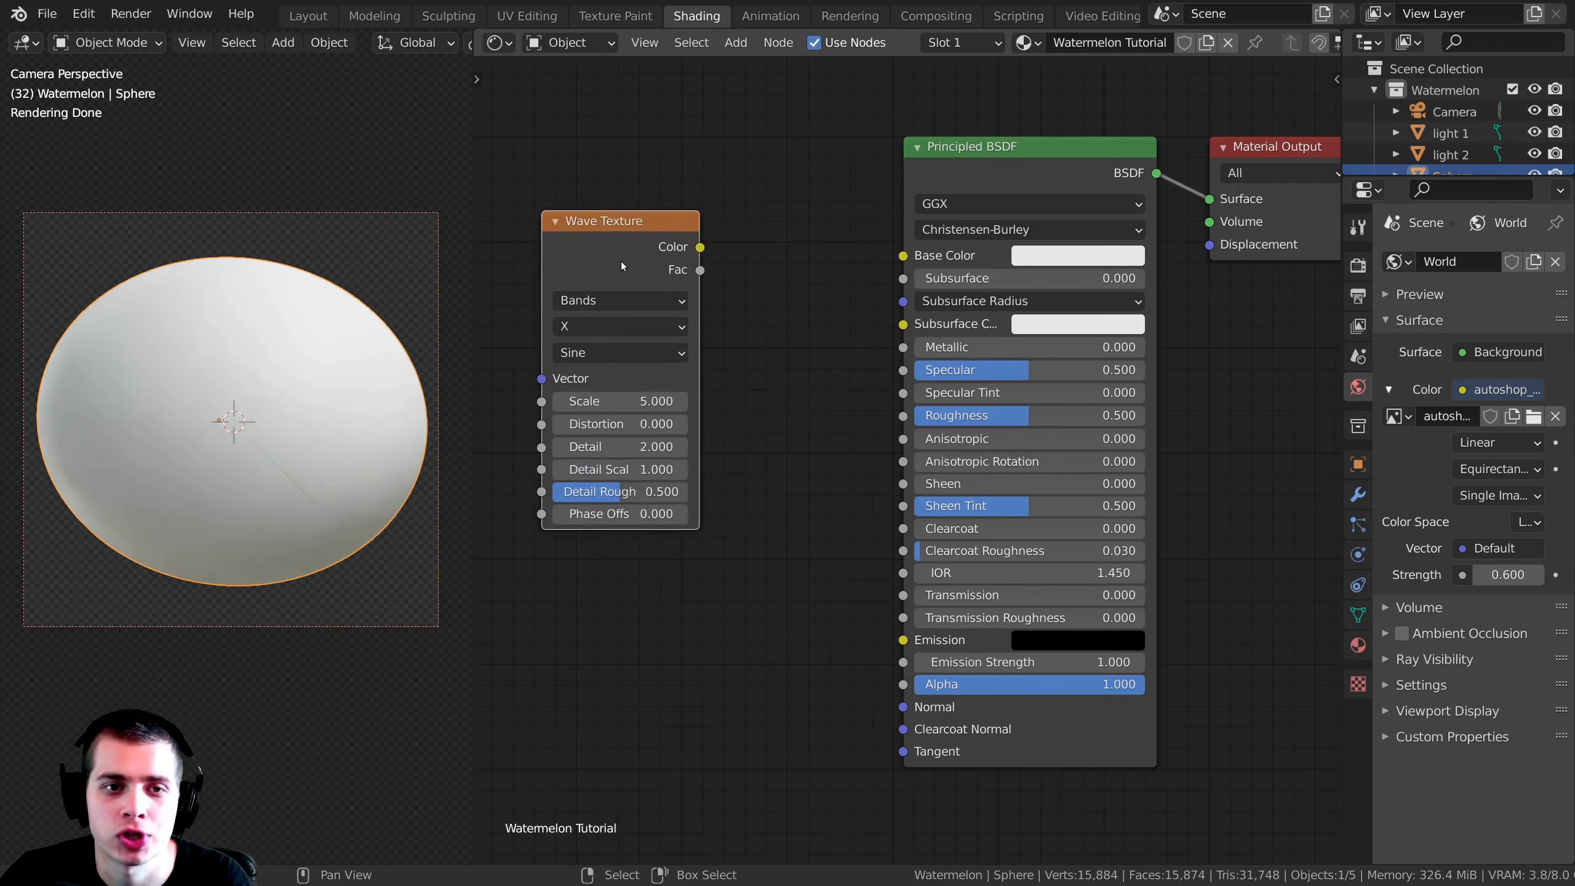
Step: Search the add-ons in the preferences for "node" and examine the details of the enabled Node Wrangler add-on
scroll(992, 288, down, 4)
middle_drag(956, 286, 851, 292)
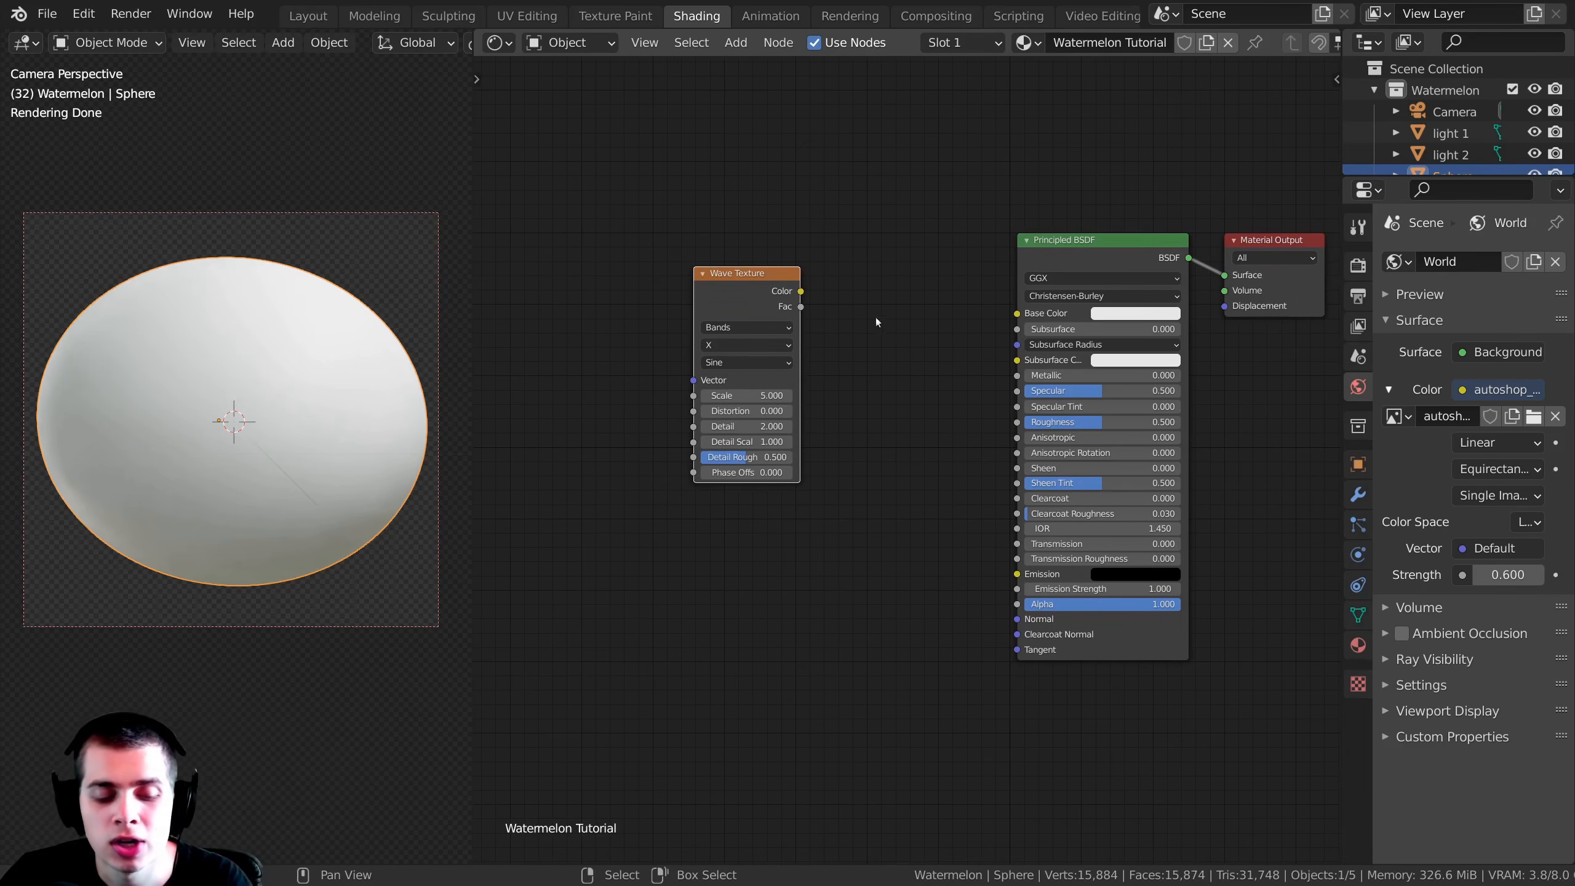
click(83, 13)
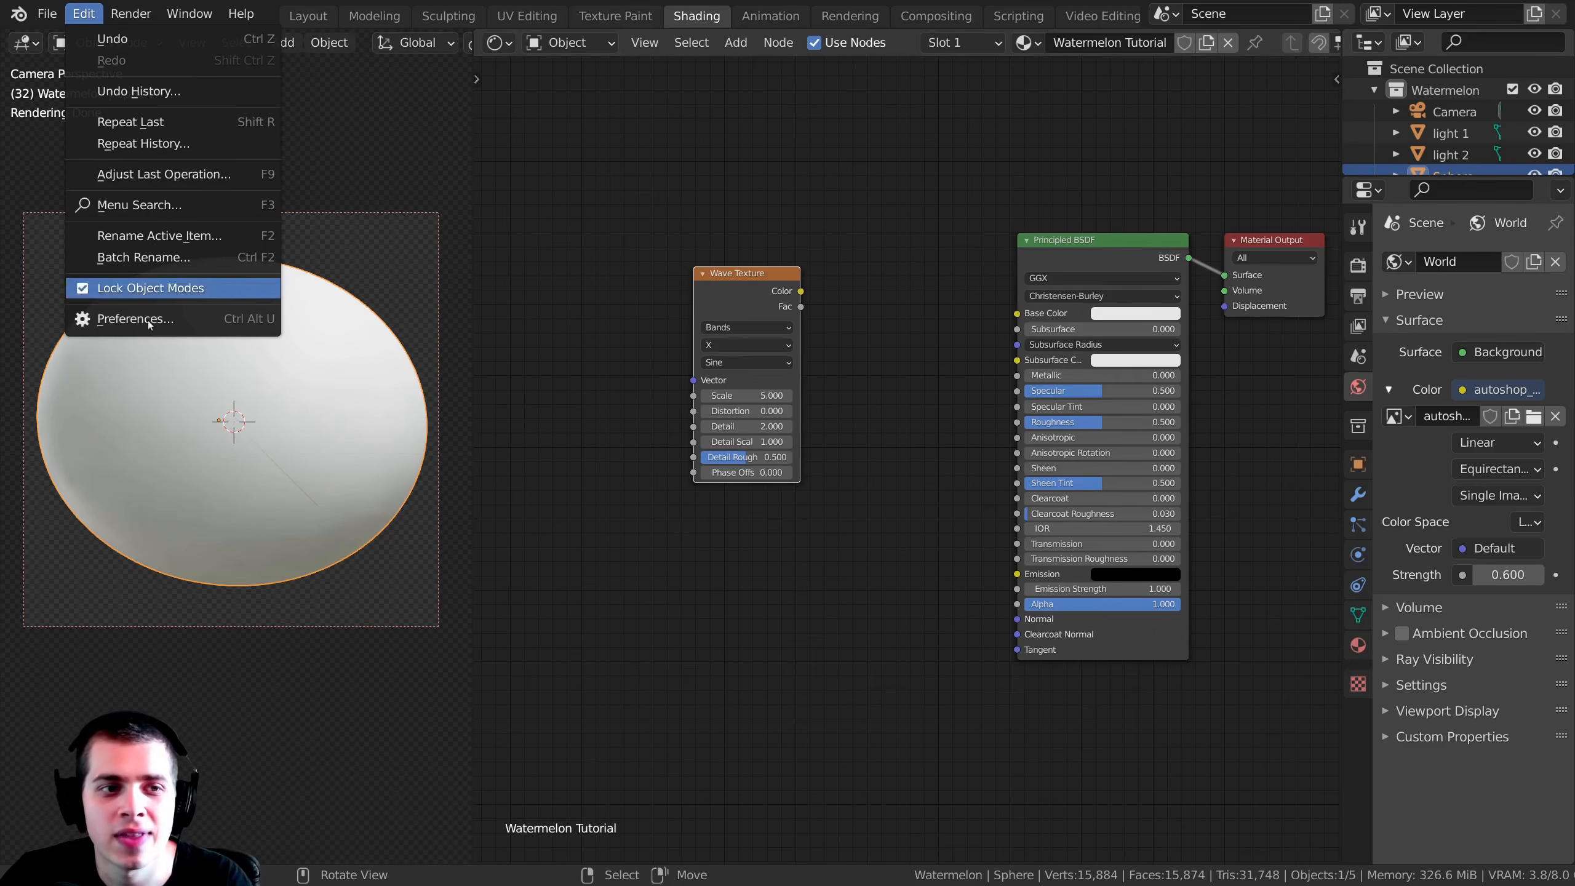
click(189, 320)
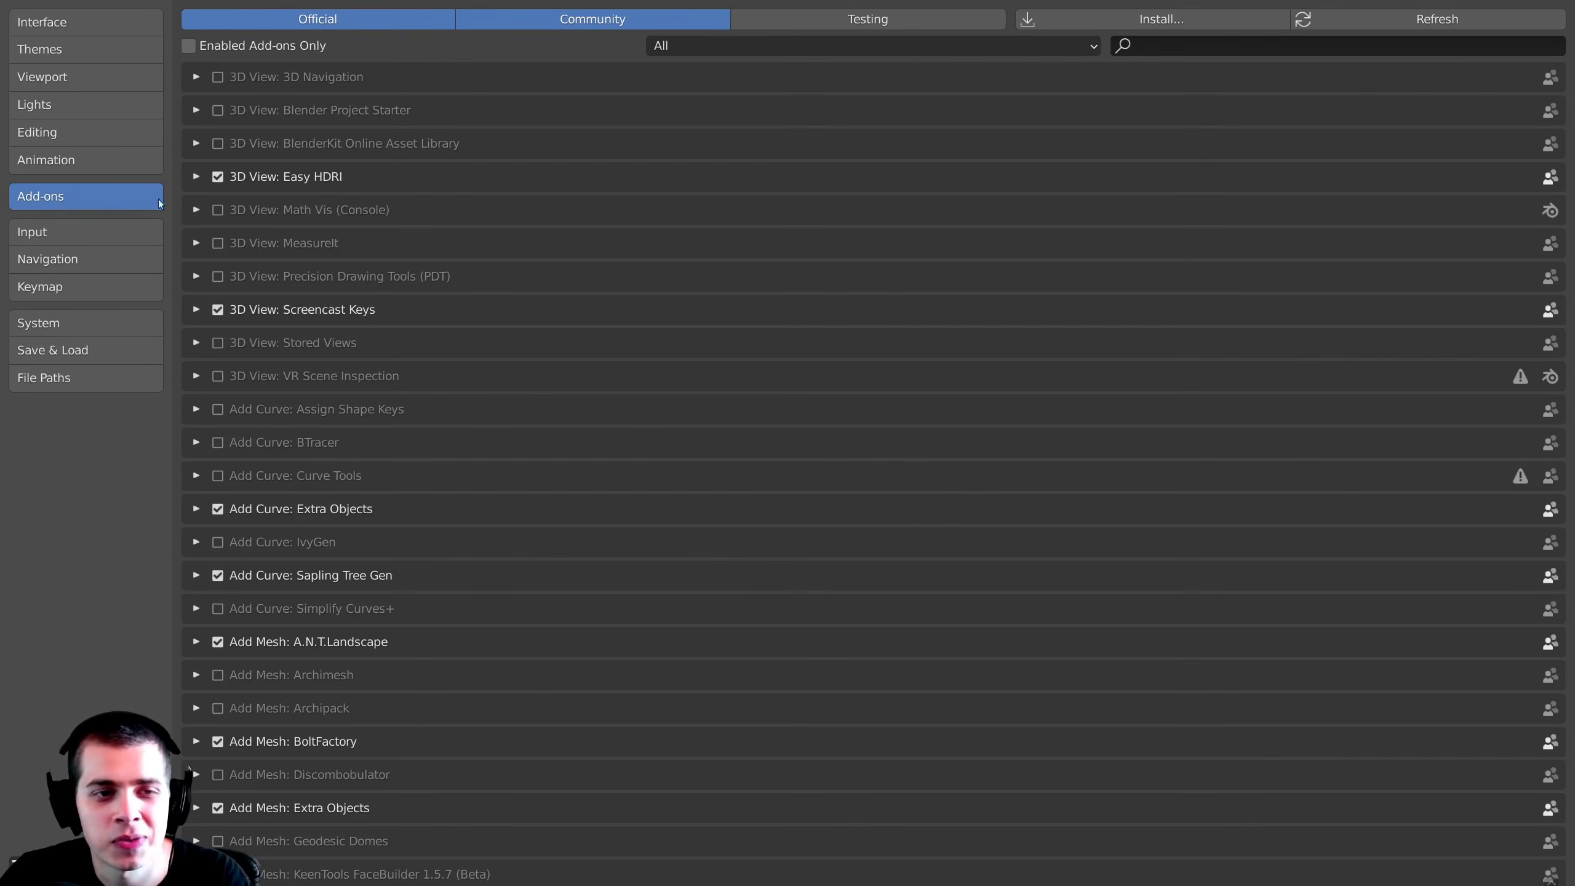
click(1146, 50)
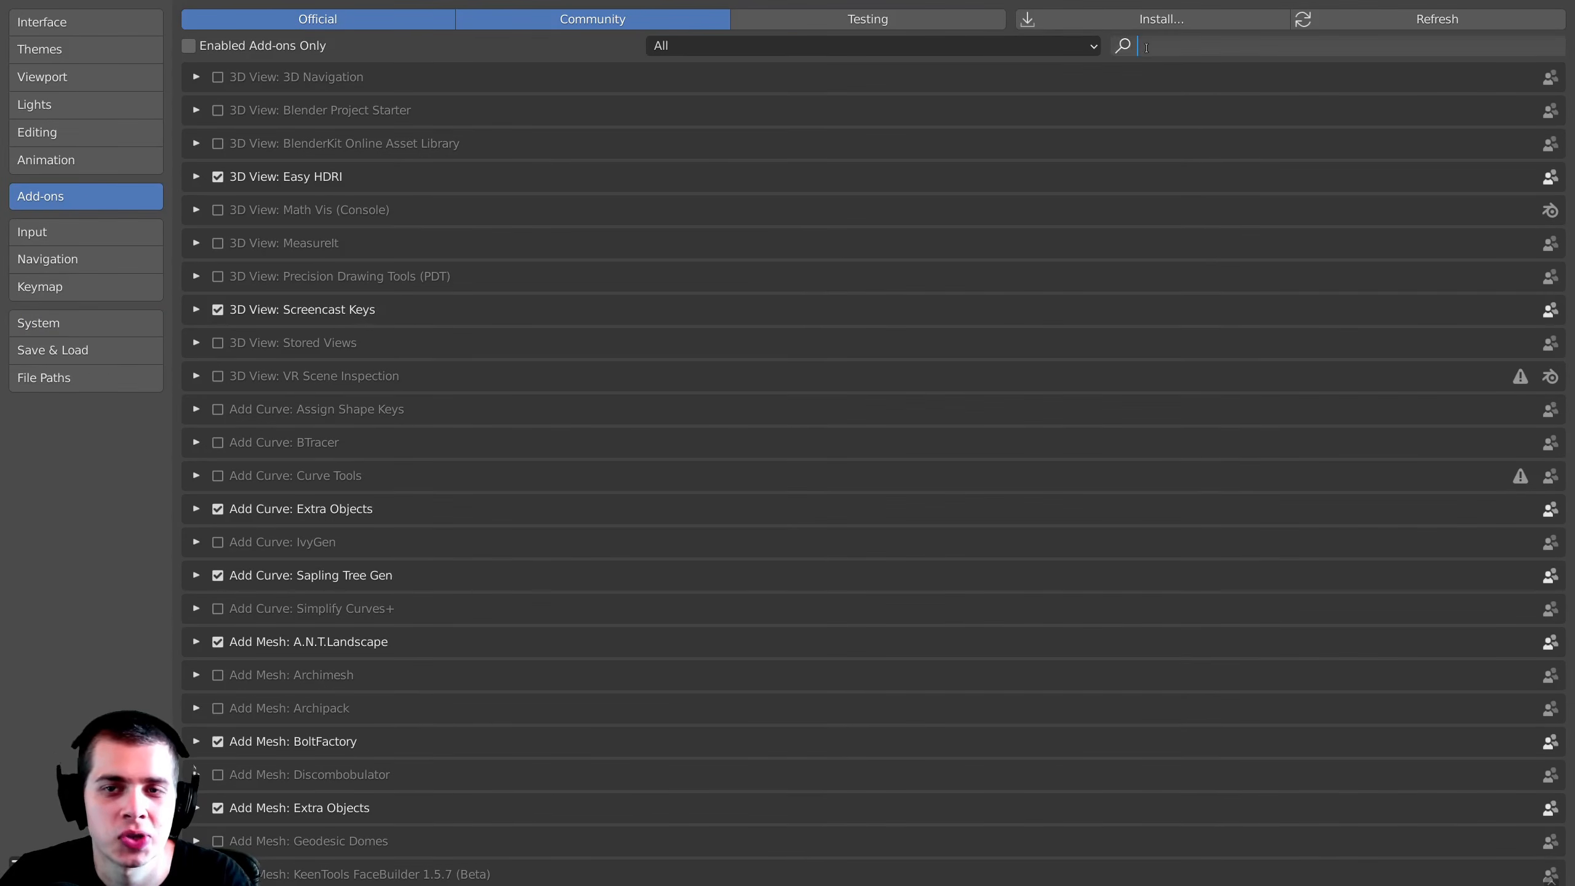
text(nps)
key(BackSpace)
key(BackSpace)
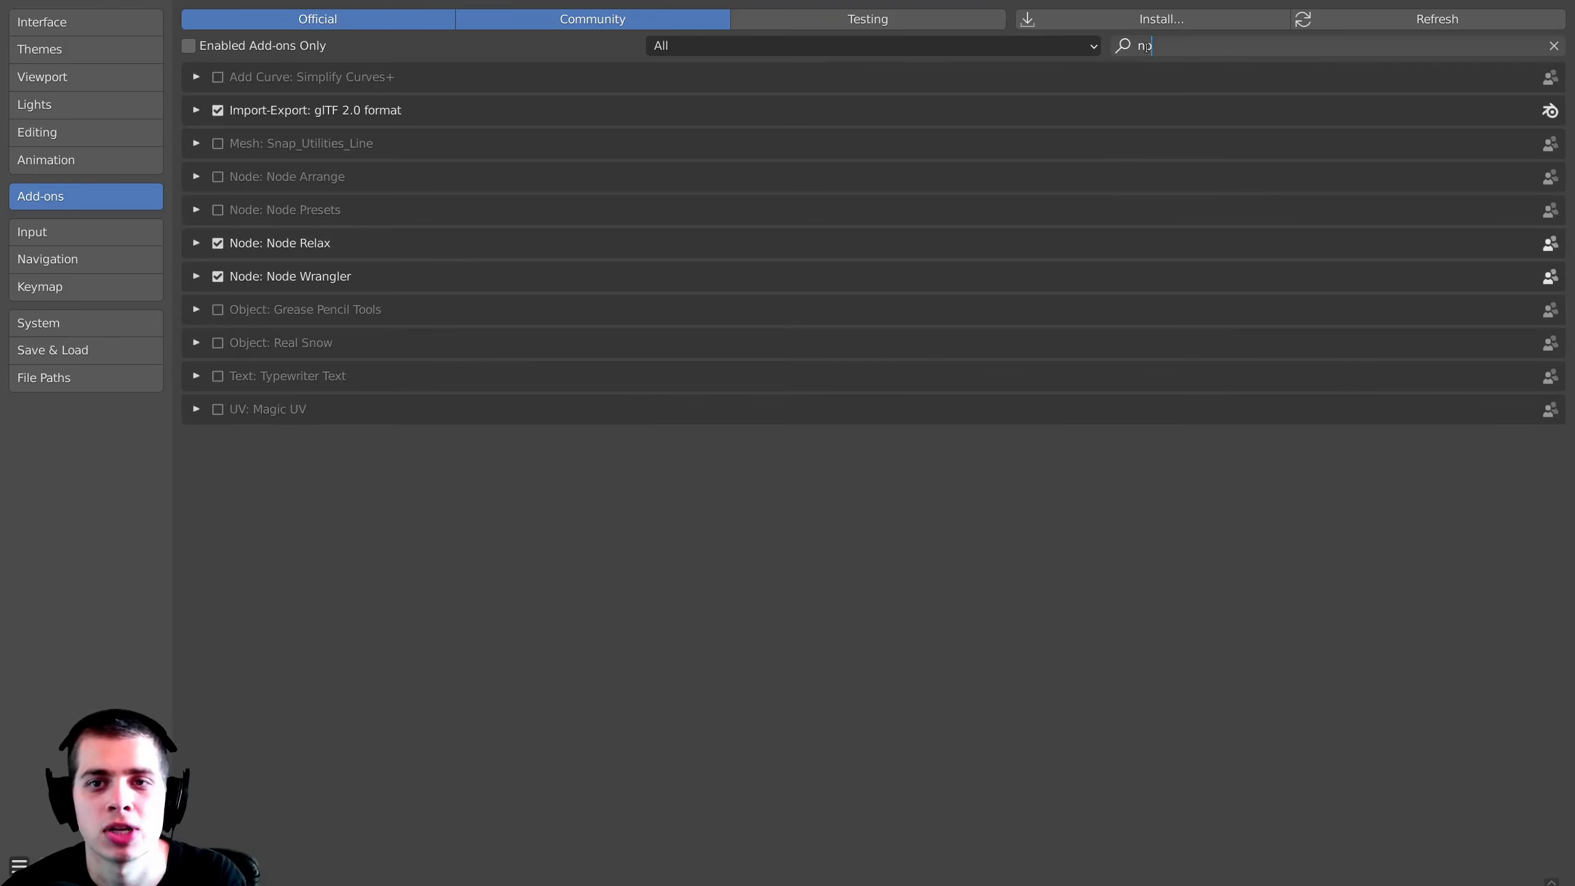
text(ode)
key(Return)
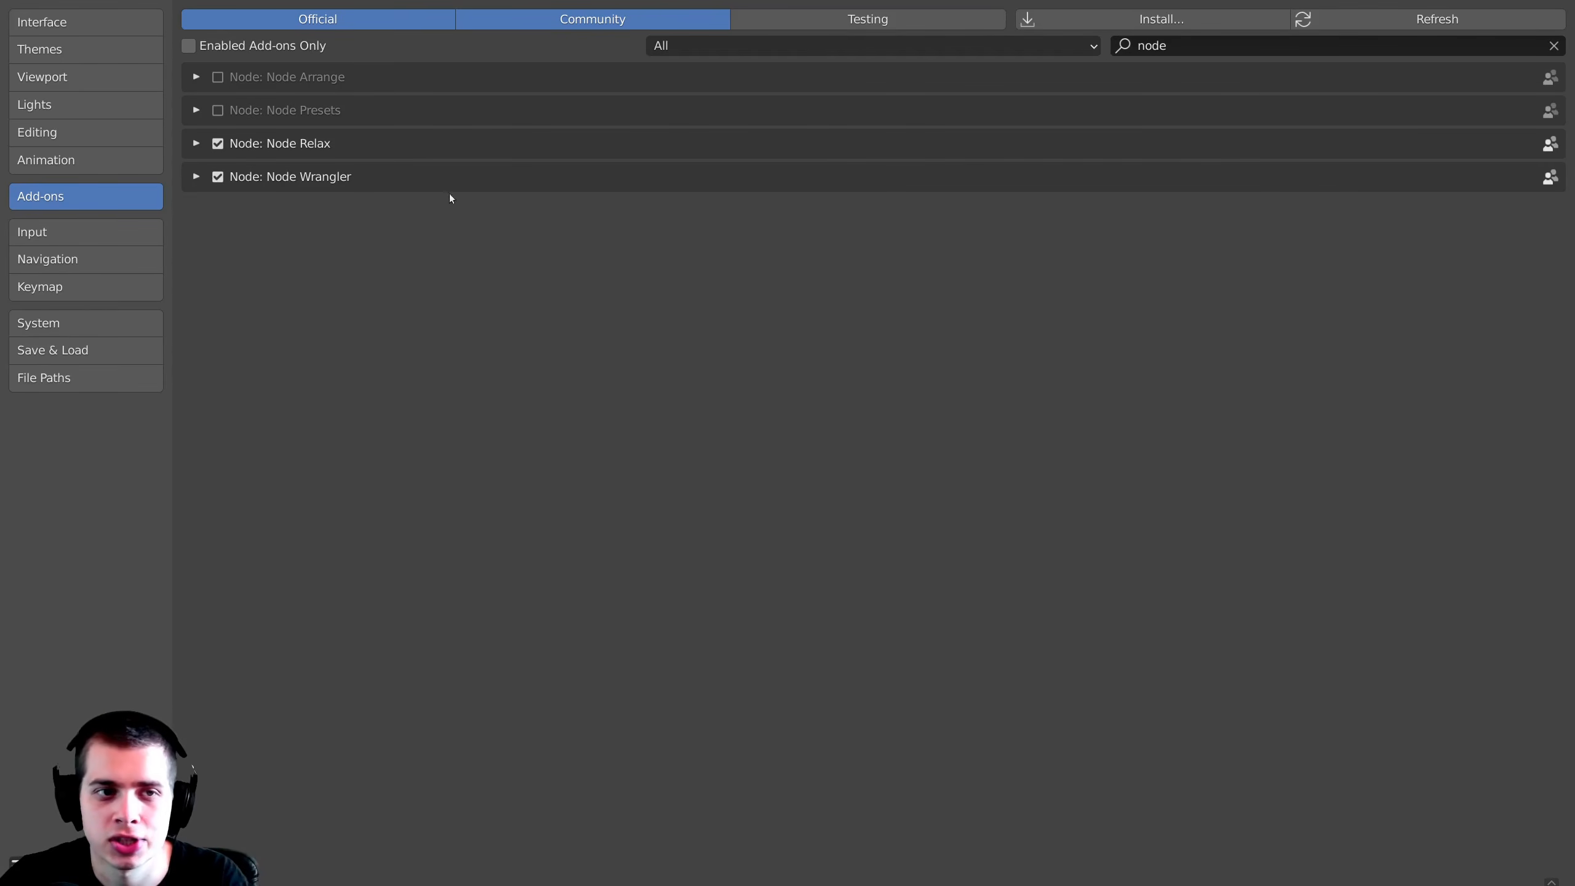
click(196, 177)
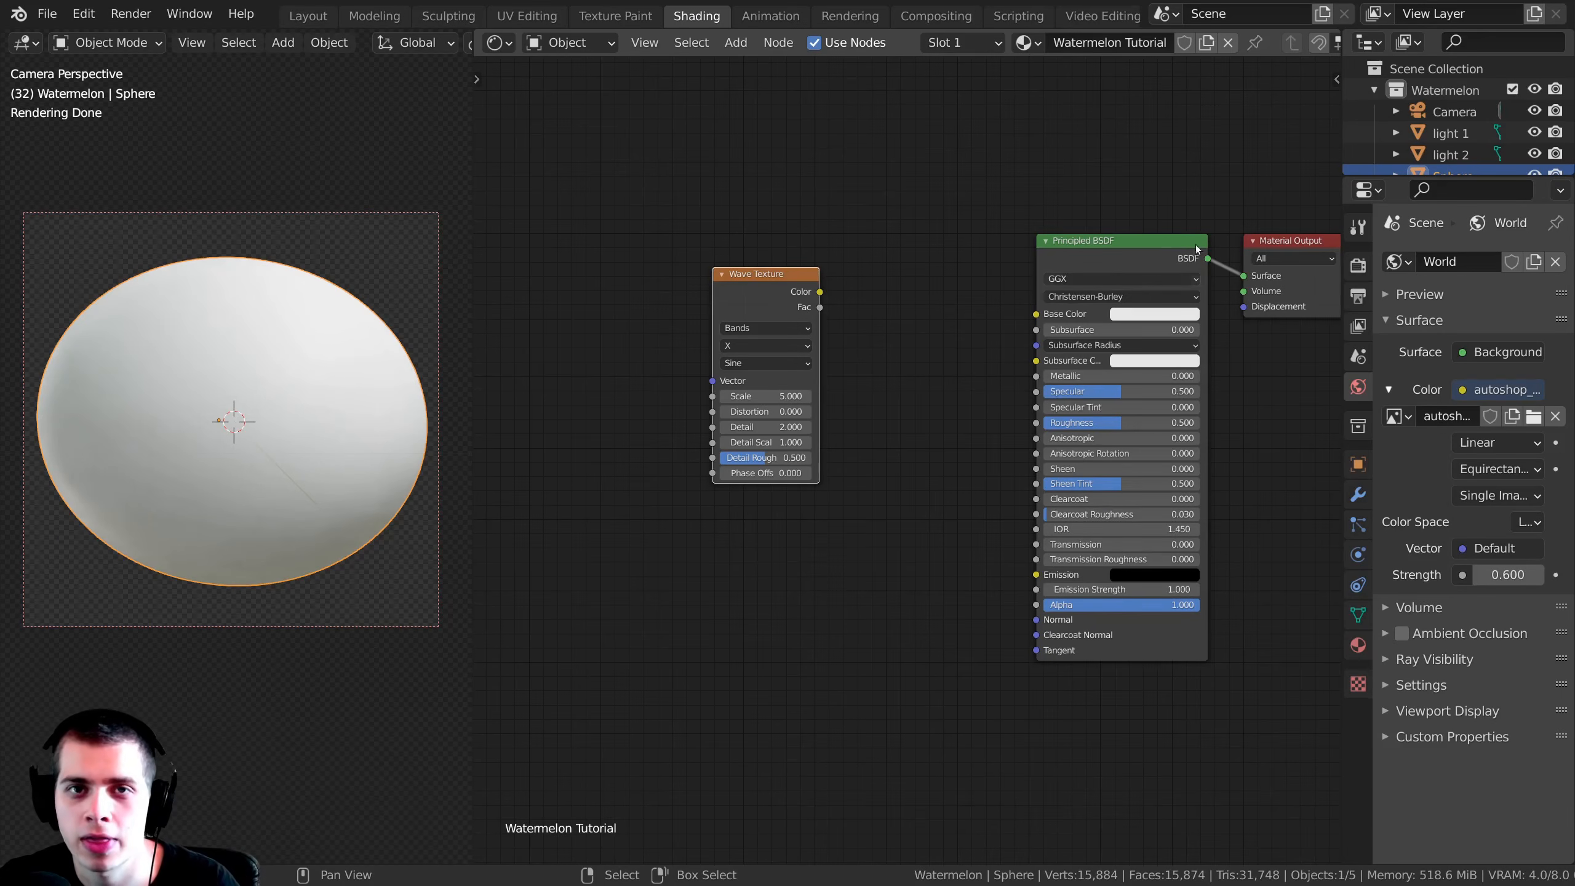
Step: Preview the Wave Texture node's Color output directly on the sphere through a Viewer node
middle_drag(1007, 244, 976, 235)
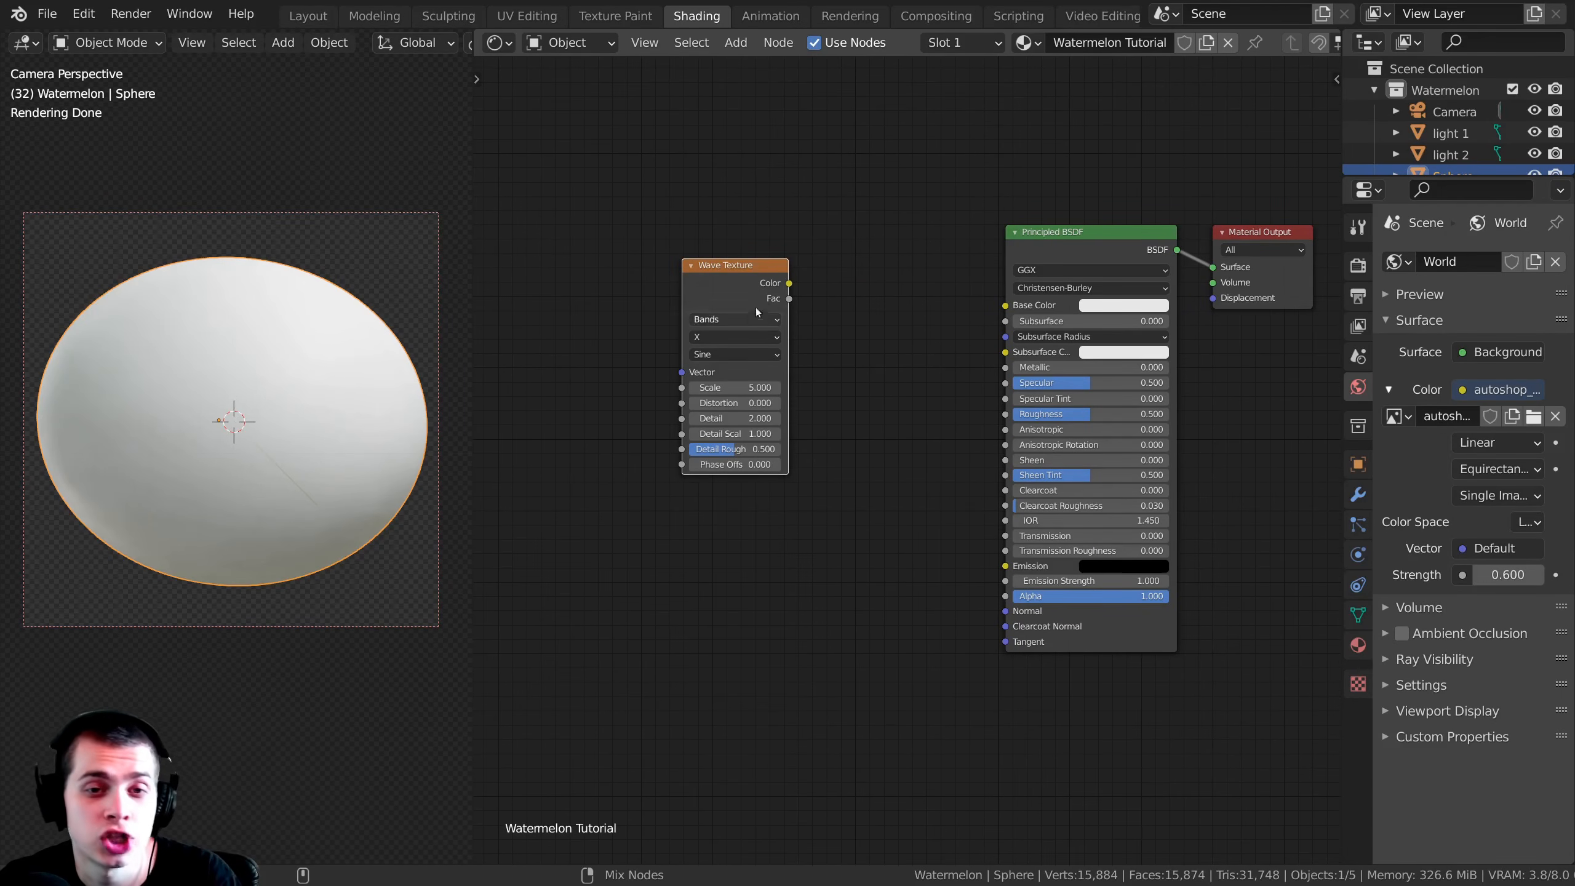
ctrl+shift+click(738, 281)
mouse_move(897, 440)
middle_down()
mouse_move(905, 493)
mouse_move(898, 447)
middle_up()
drag(817, 353, 781, 345)
middle_drag(781, 345, 808, 324)
drag(808, 318, 809, 336)
scroll(856, 323, down, 1)
middle_drag(855, 322, 883, 341)
drag(825, 359, 805, 353)
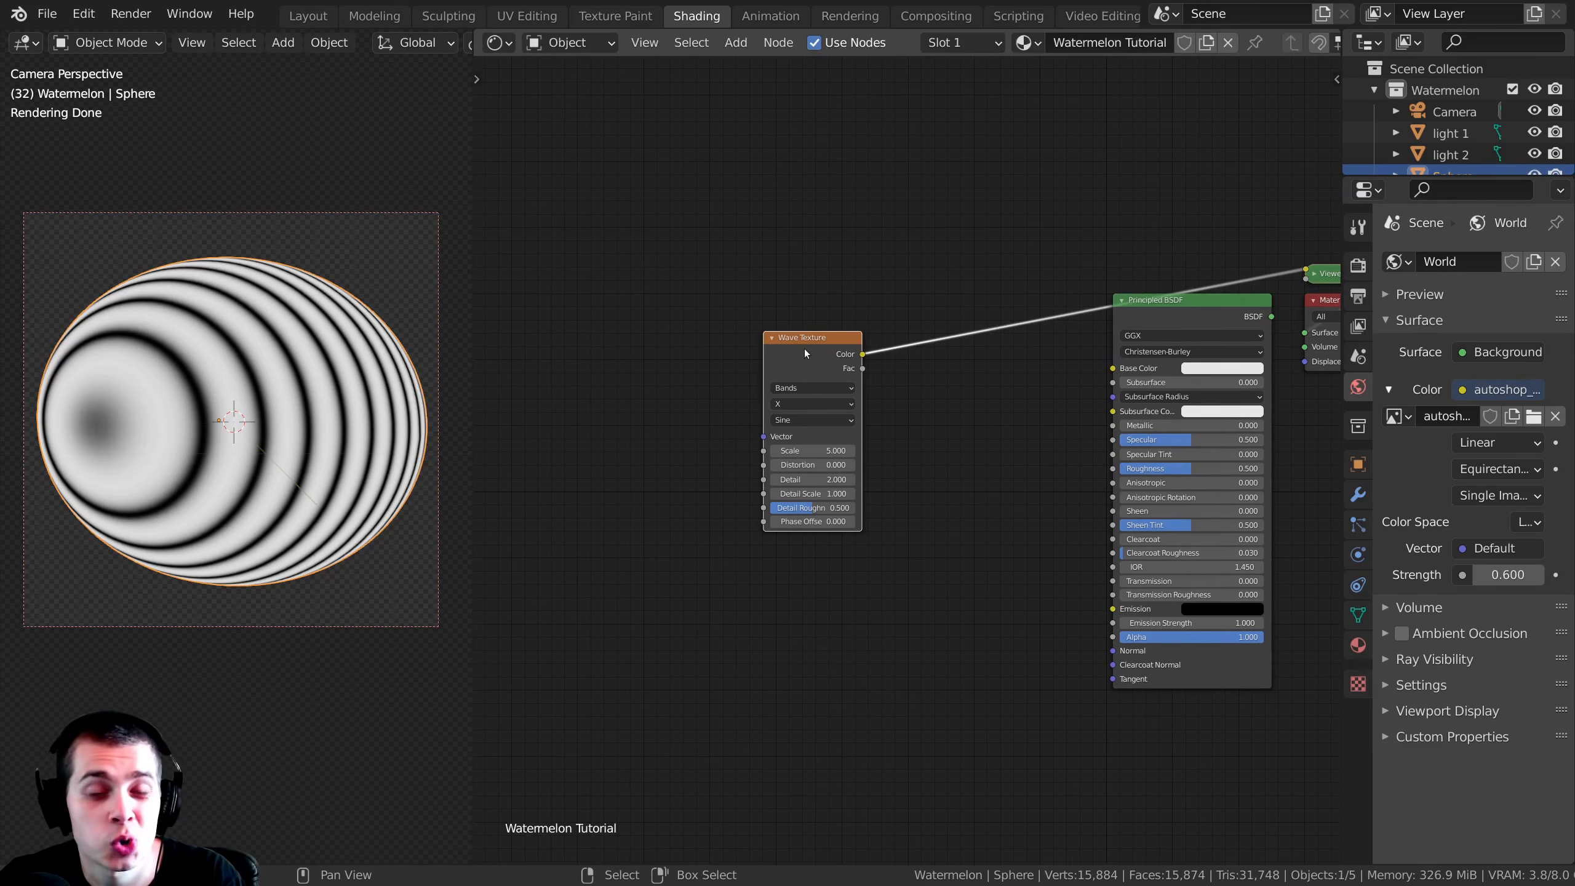
Step: Add linked Texture Coordinate and Mapping nodes in front of the Wave Texture and line them up beside it
key(ctrl+t)
middle_drag(785, 392, 844, 434)
scroll(844, 433, up, 1)
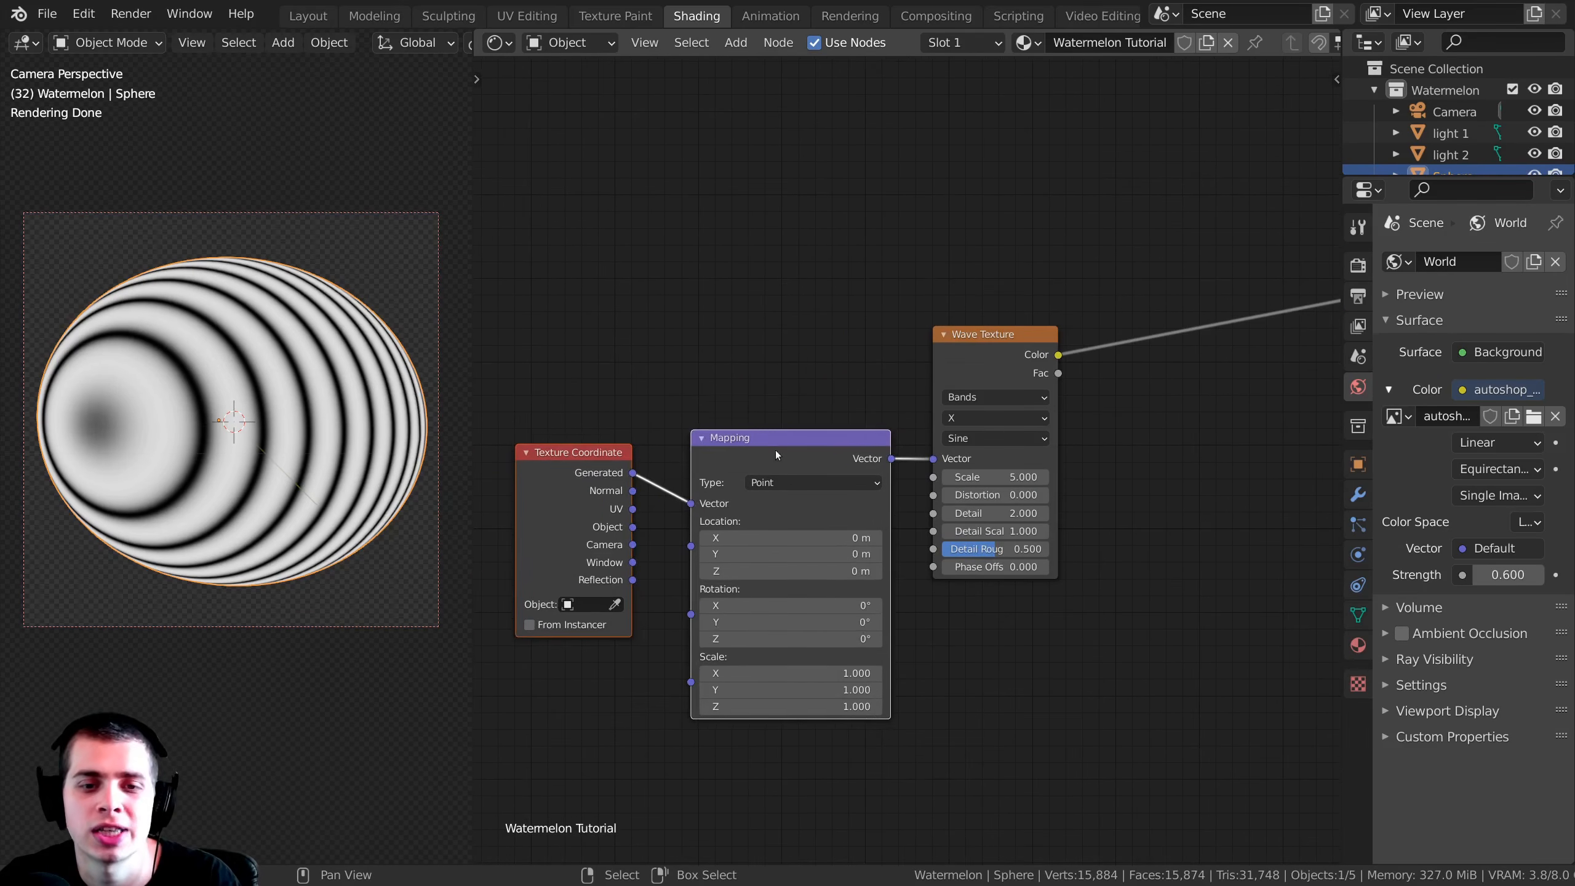
drag(780, 410, 780, 398)
drag(567, 438, 581, 438)
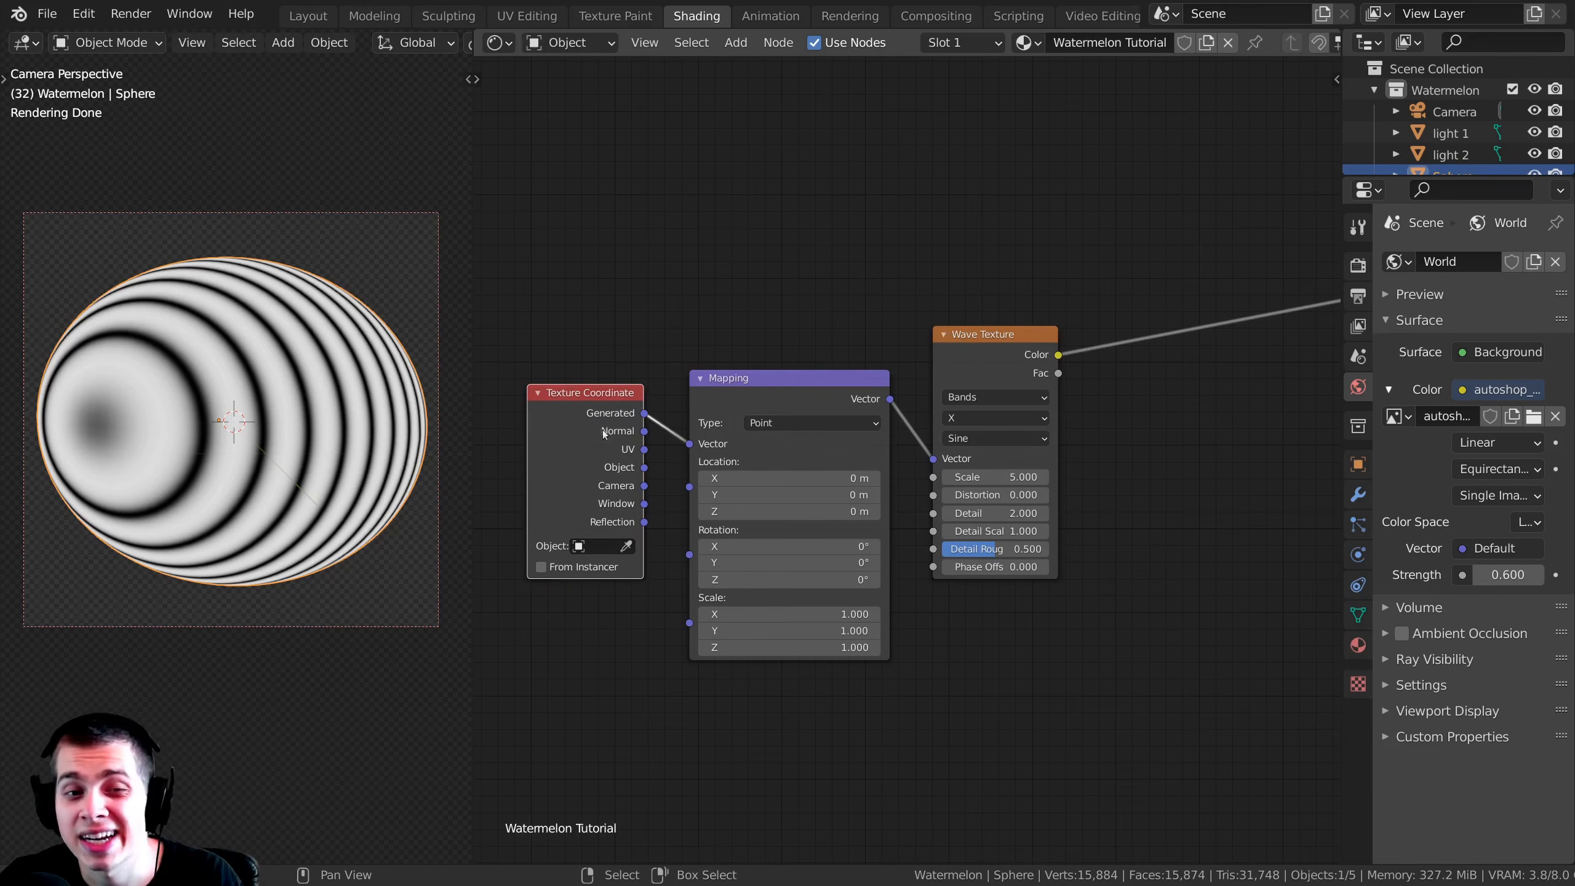
drag(751, 410, 740, 410)
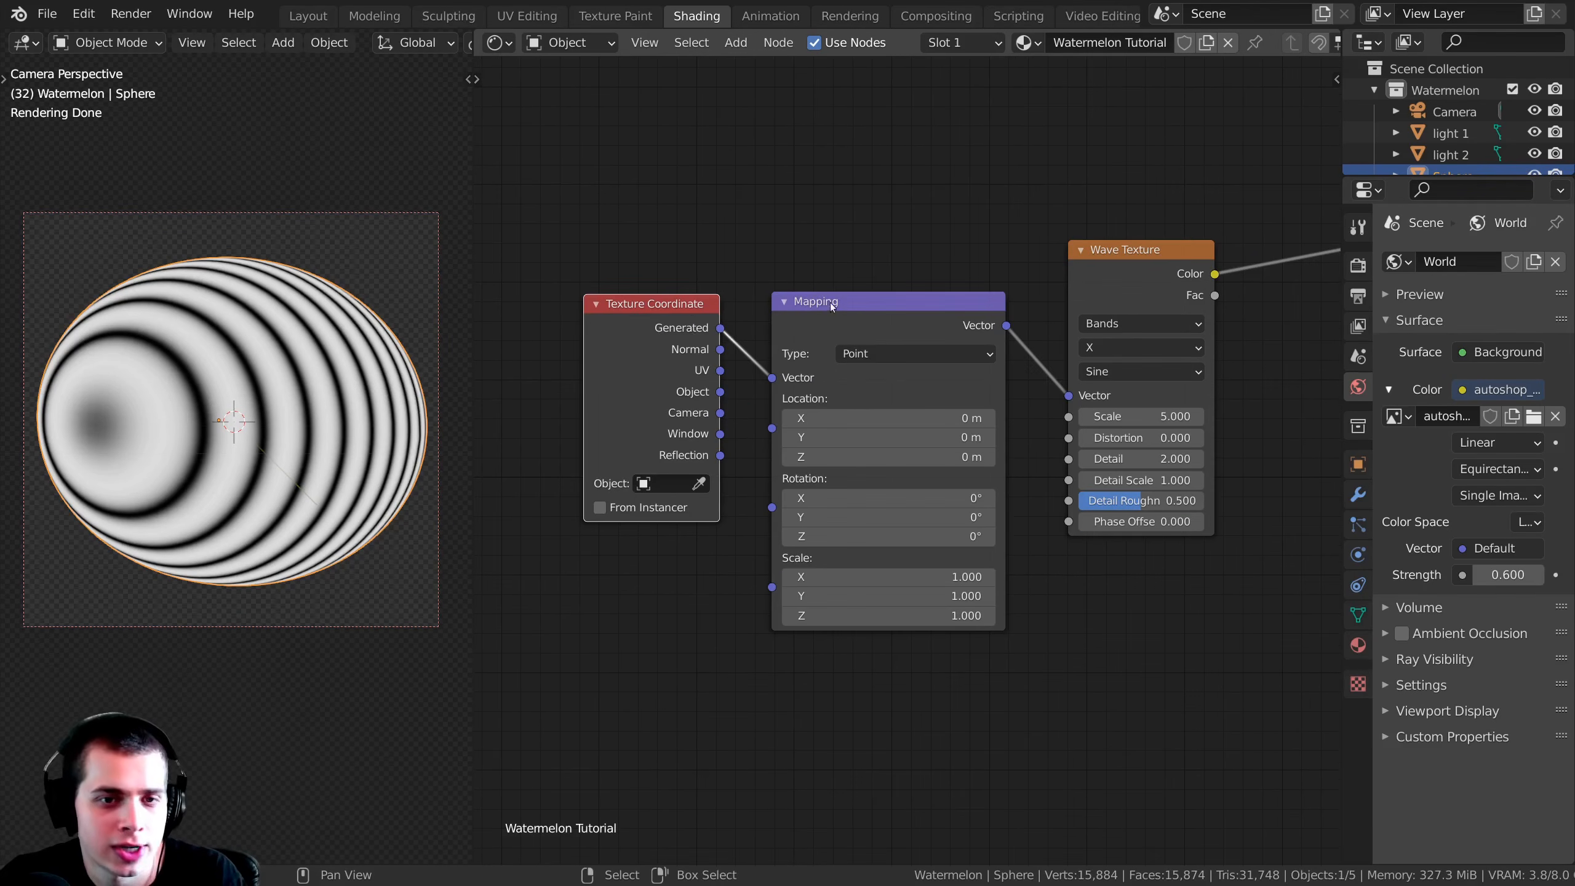
Step: Connect the Texture Coordinate's UV output to the Mapping node's Vector input and inspect the stripes on the sphere from several angles
shift+click(885, 312)
key(g)
right_click(936, 290)
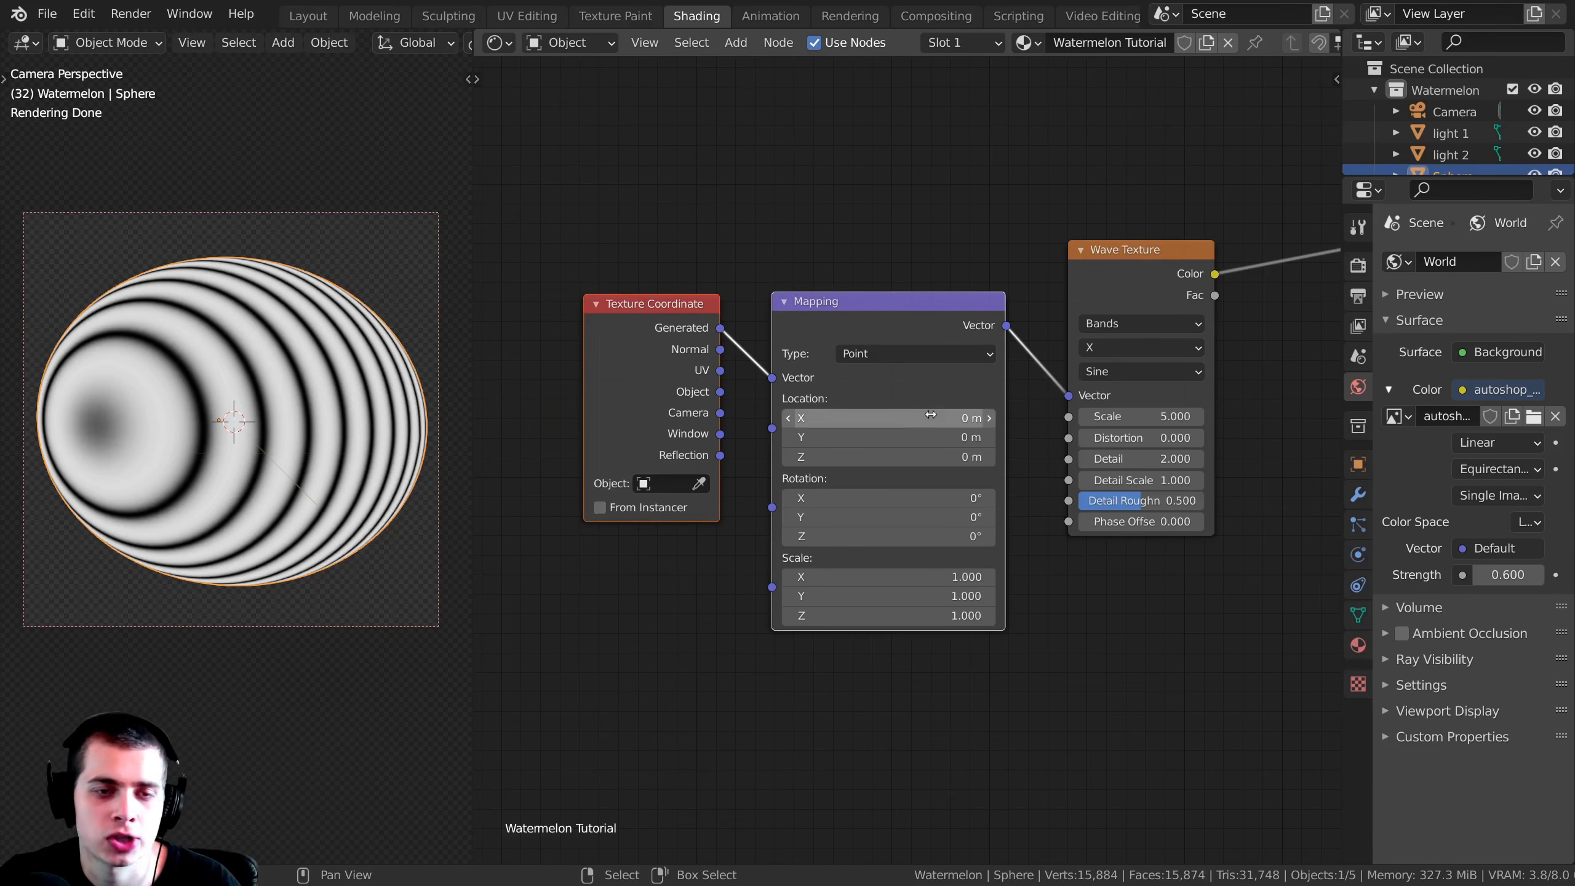
scroll(619, 358, up, 1)
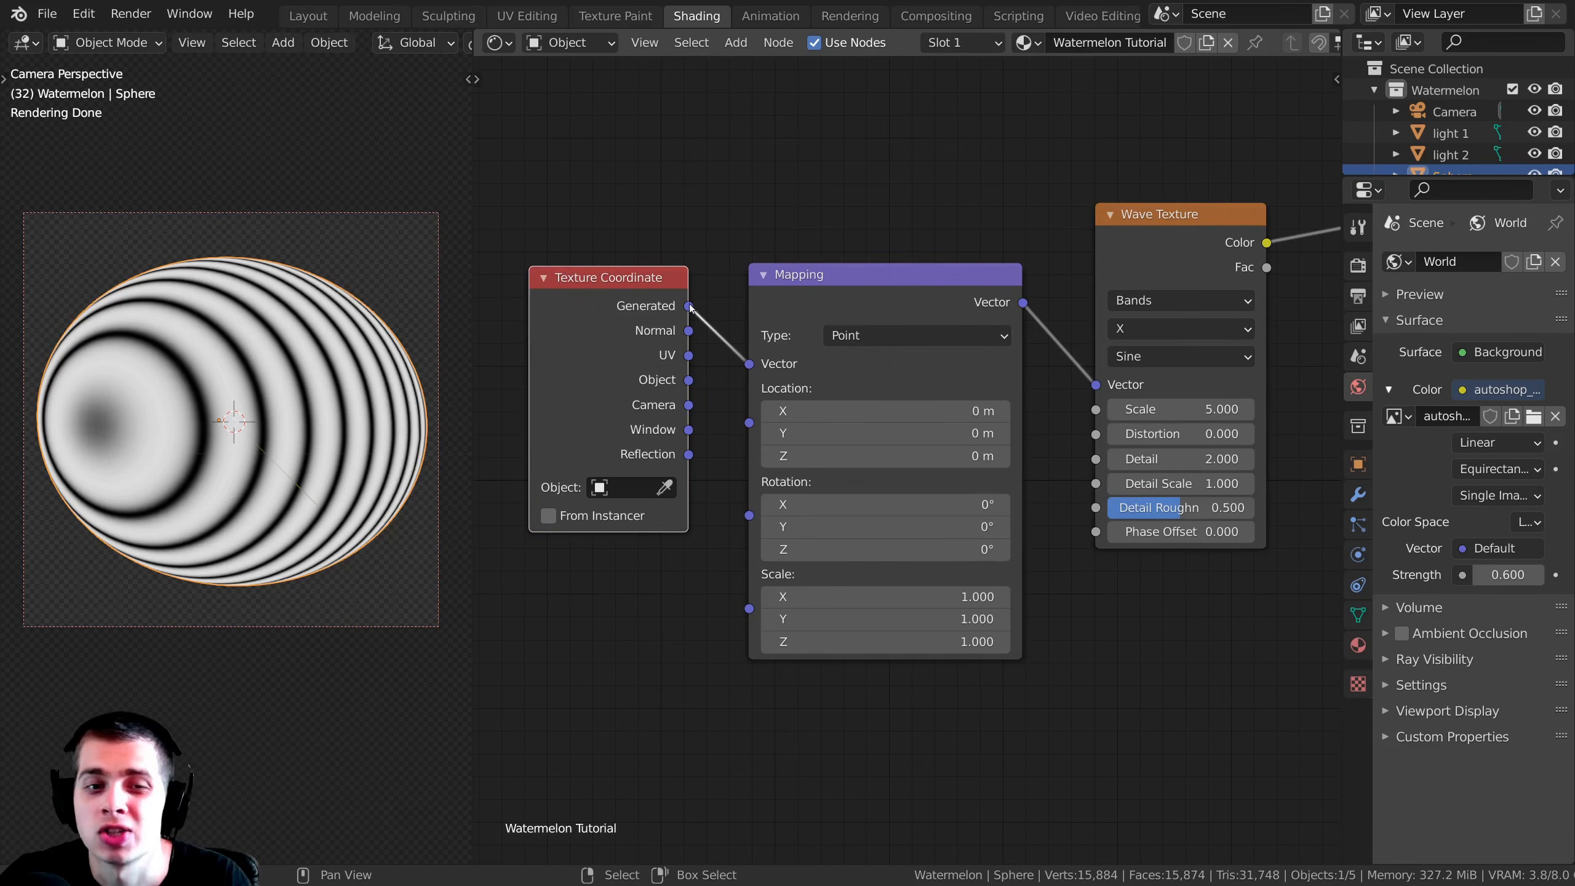
drag(691, 360, 755, 366)
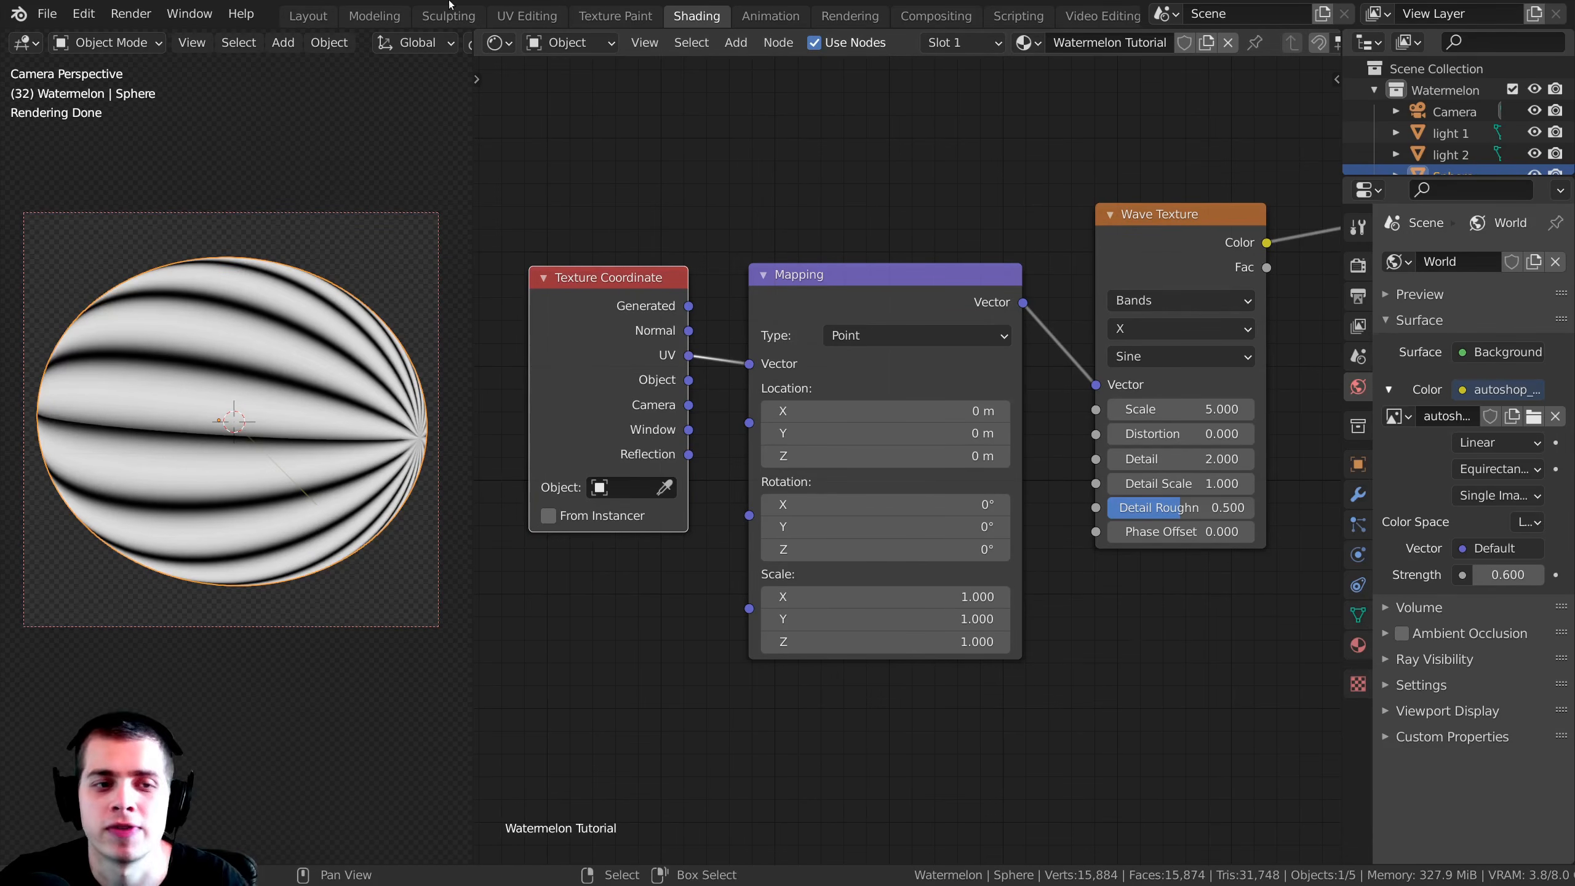
middle_drag(180, 347, 201, 337)
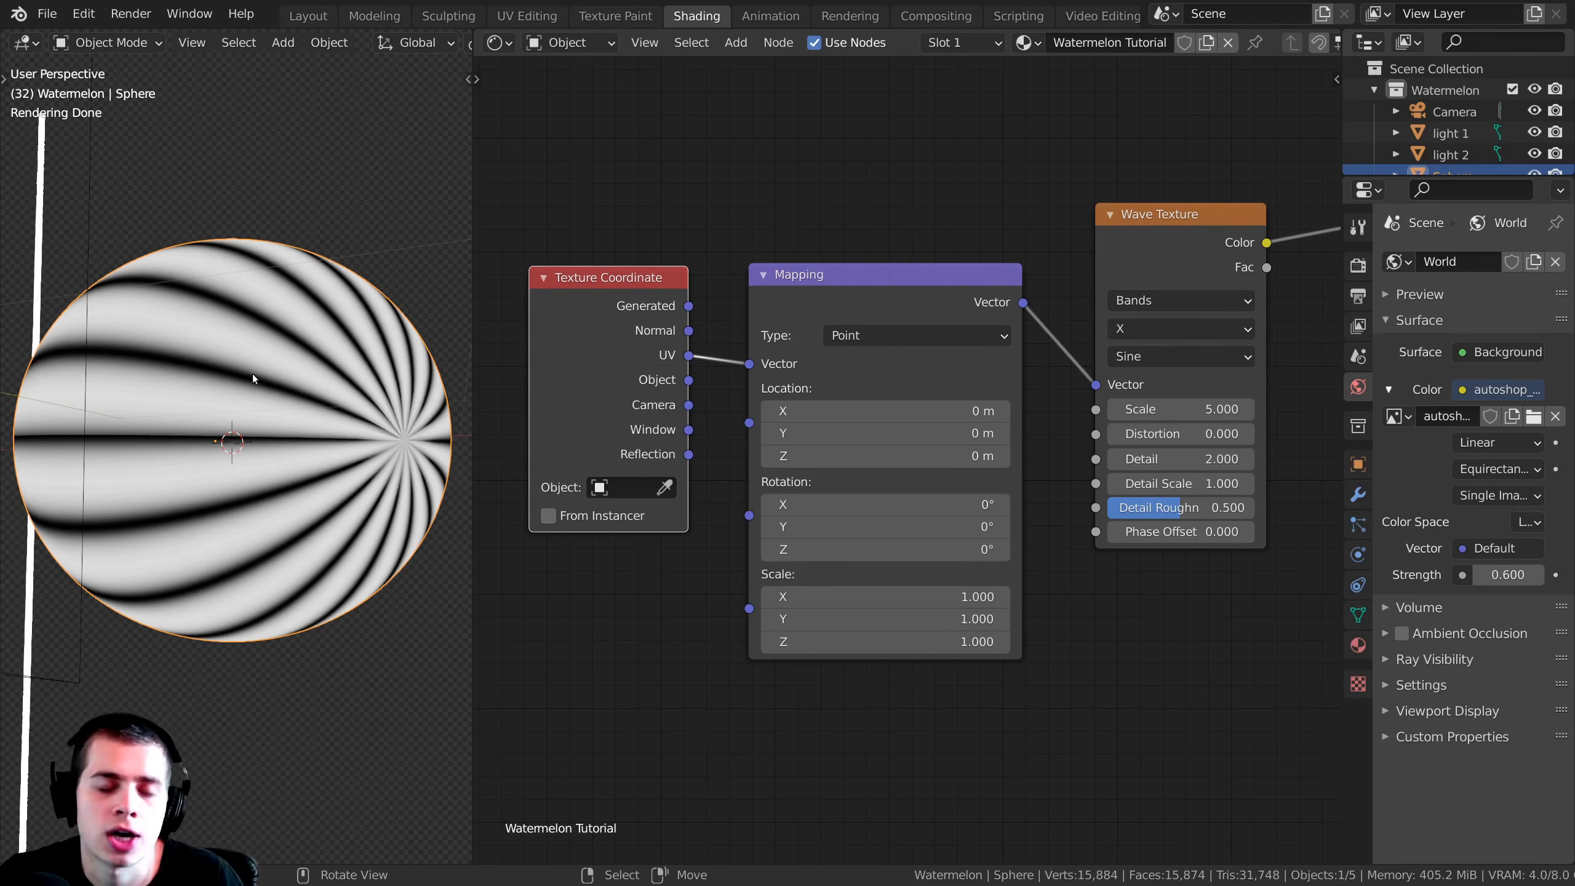
middle_drag(349, 204, 232, 361)
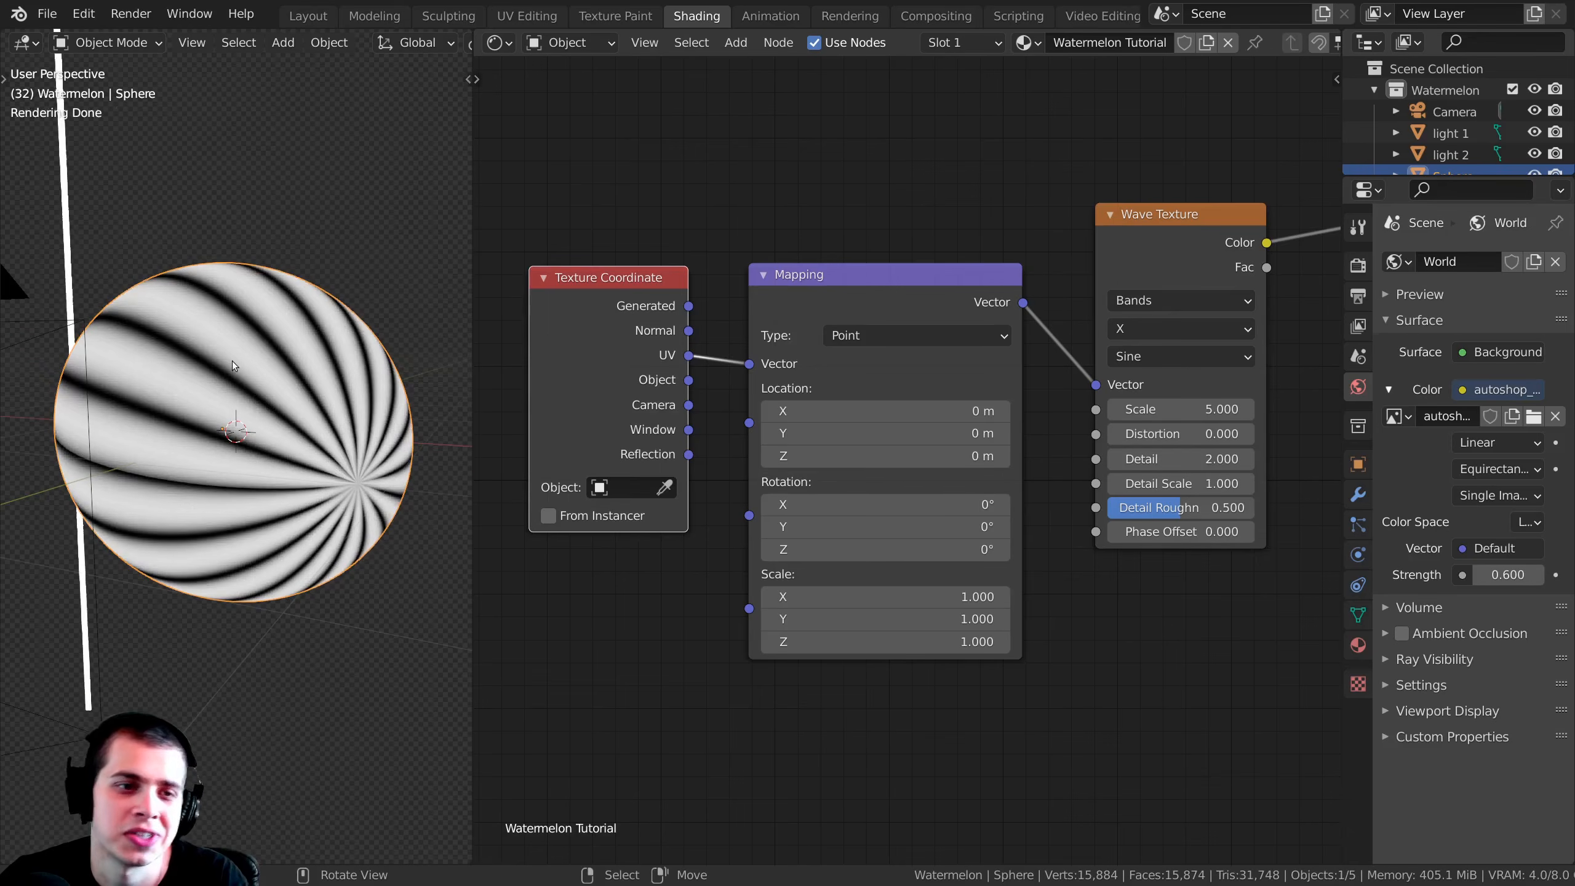
scroll(228, 352, up, 2)
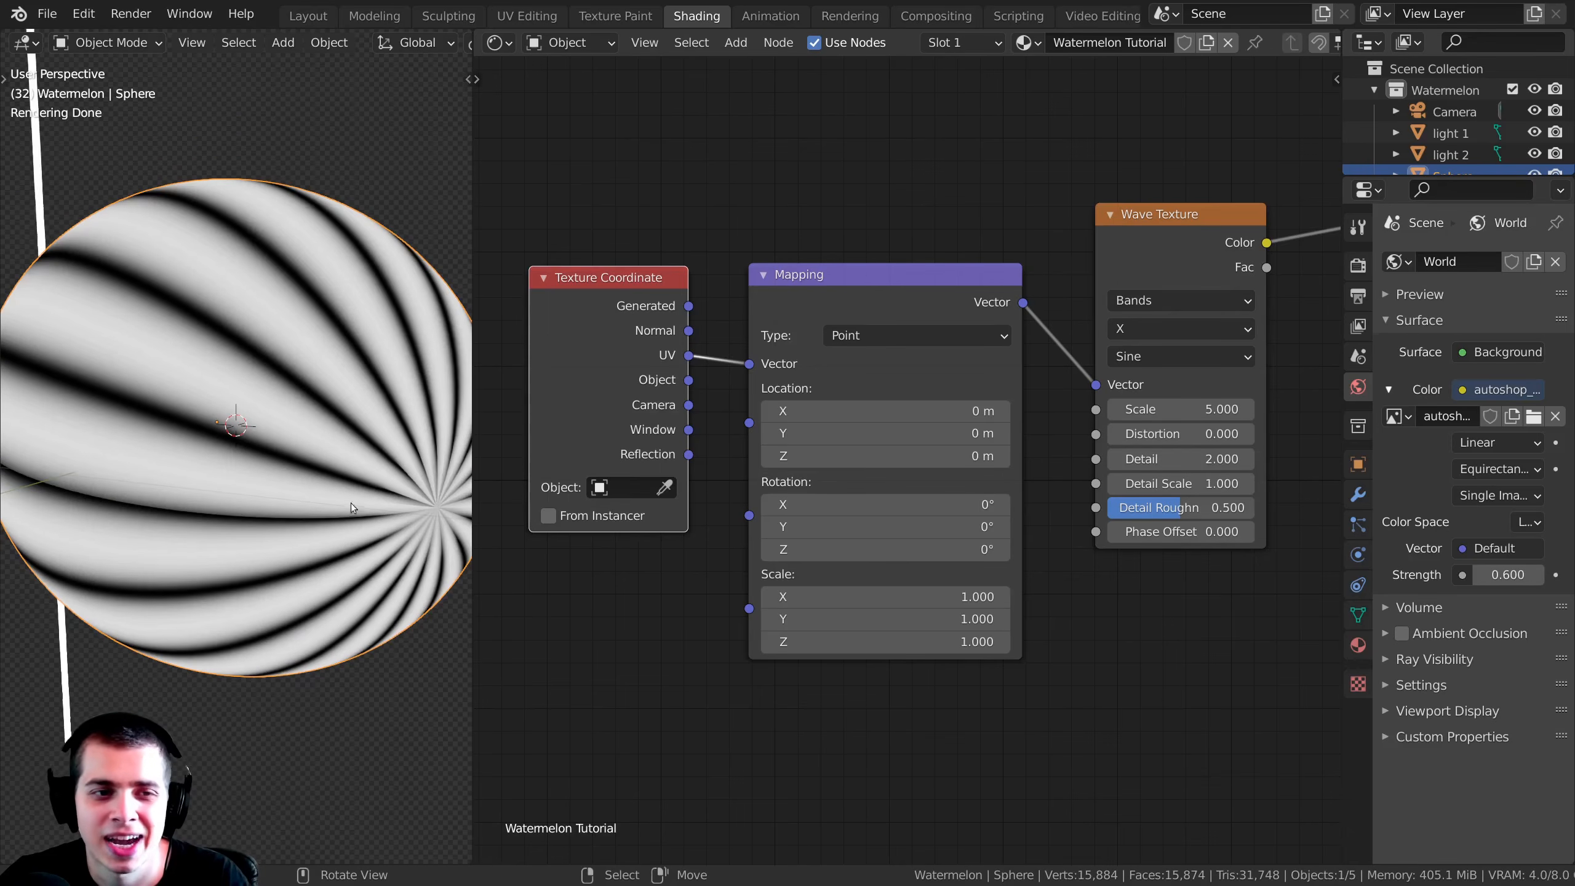
drag(1153, 270, 1141, 283)
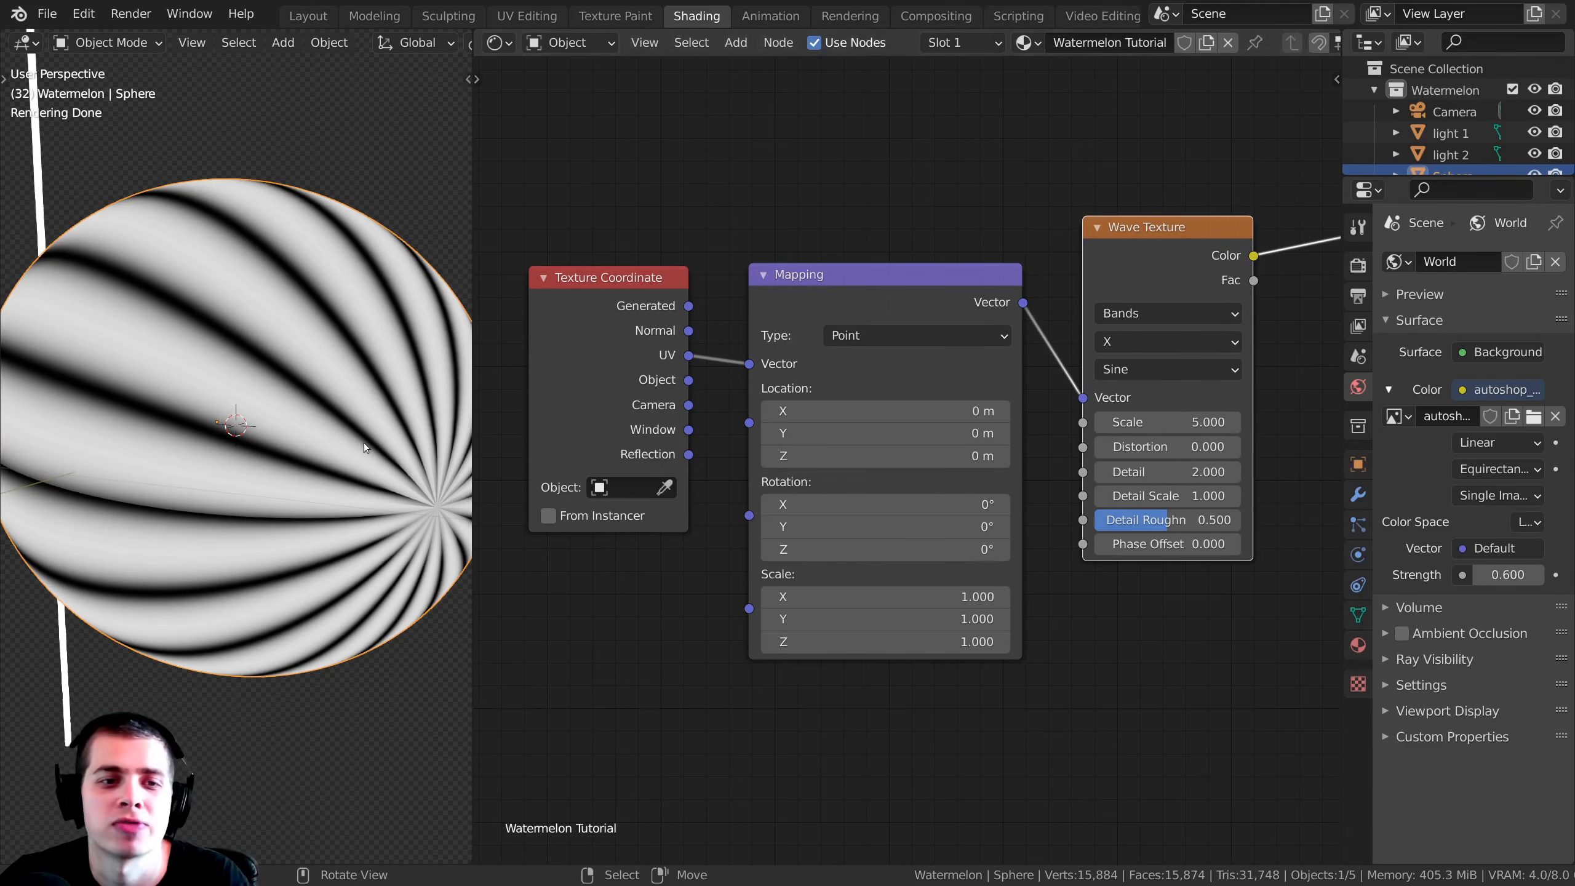
key(KP_0)
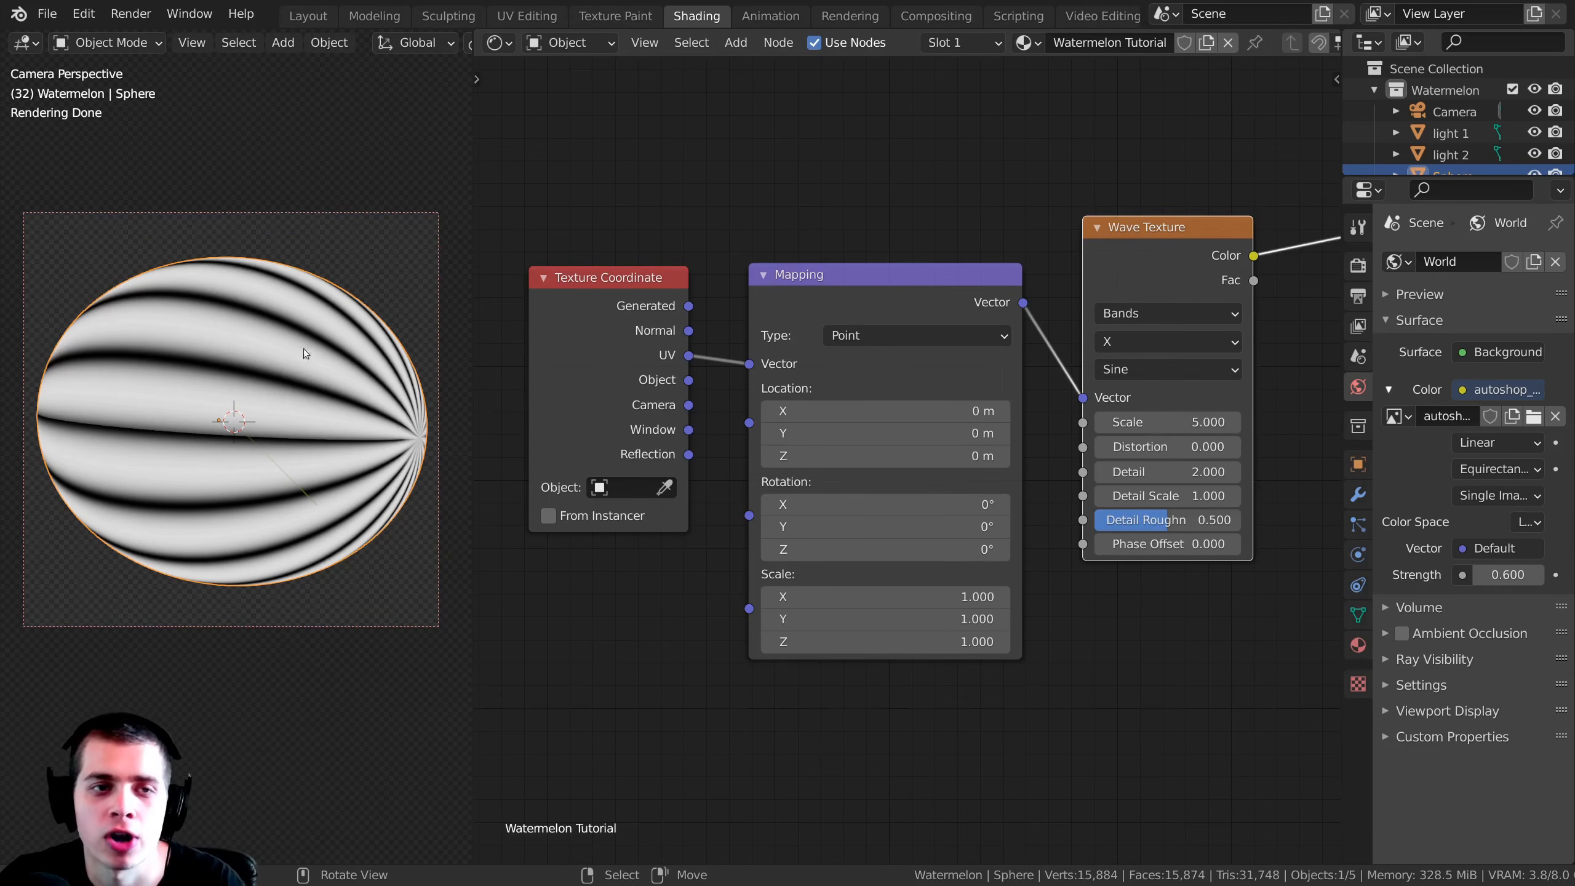
Step: Switch to the UV Editing workspace and show the sphere through the camera in rendered shading beside its UV layout
click(526, 15)
scroll(457, 397, down, 2)
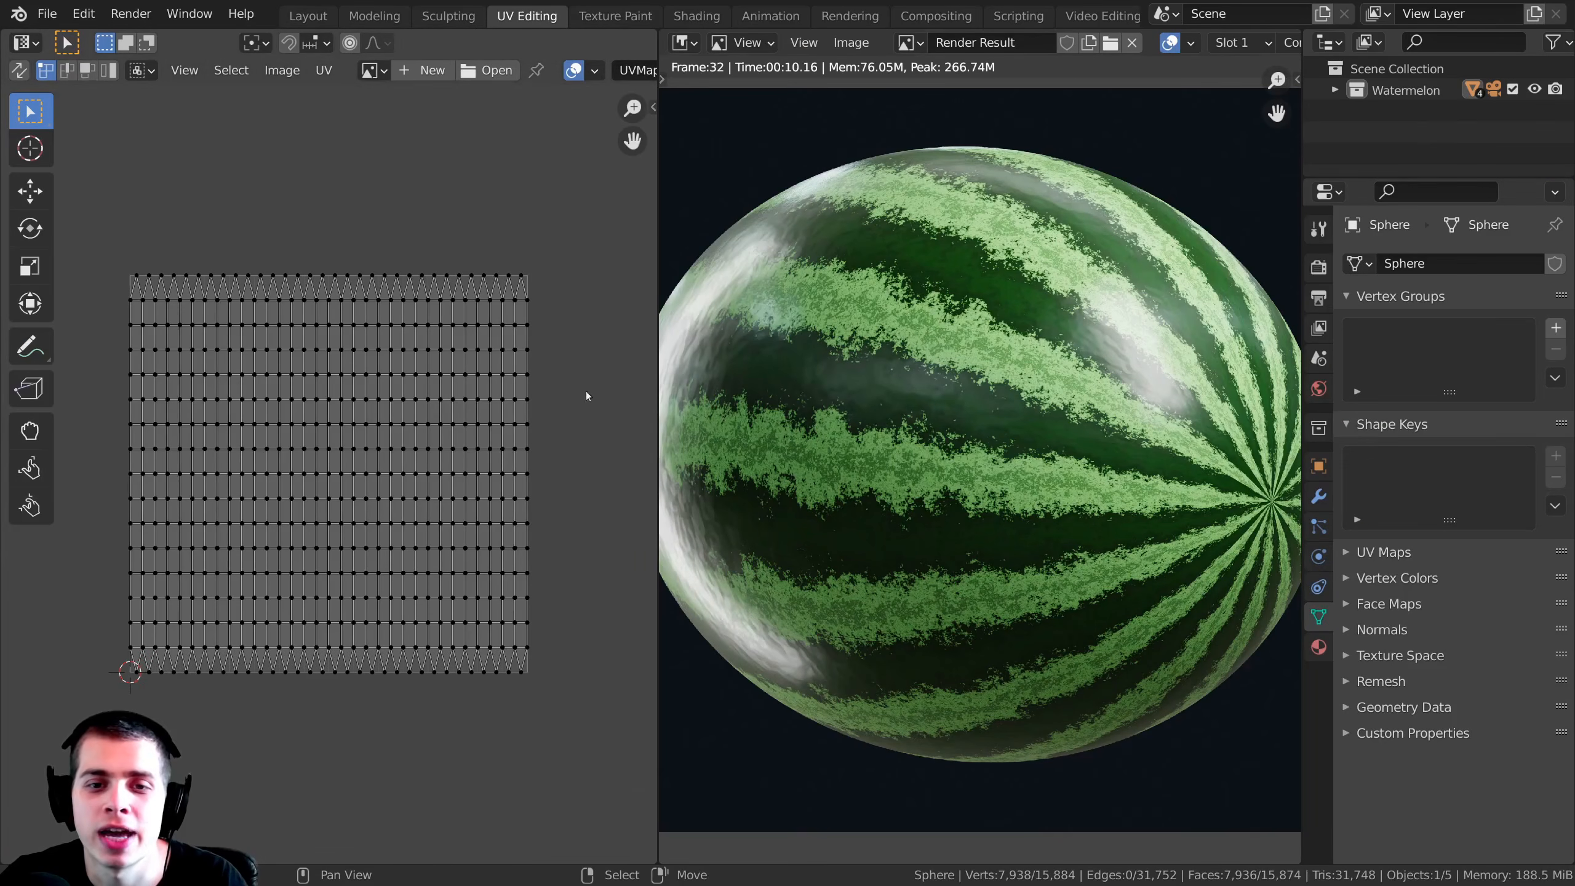
key(Escape)
key(KP_0)
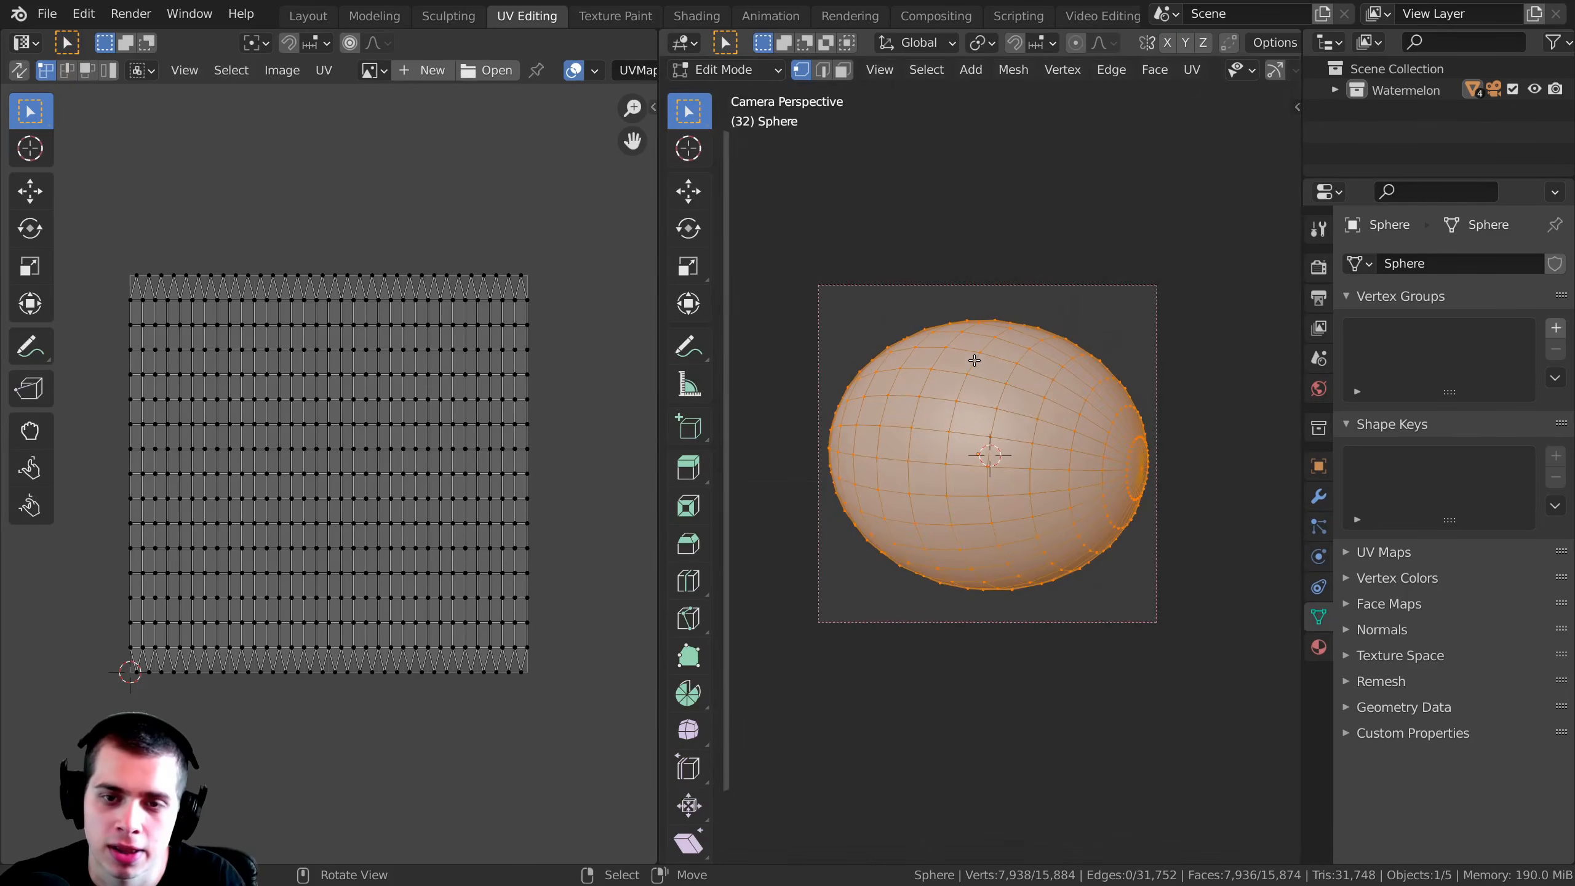
key(z)
click(1047, 577)
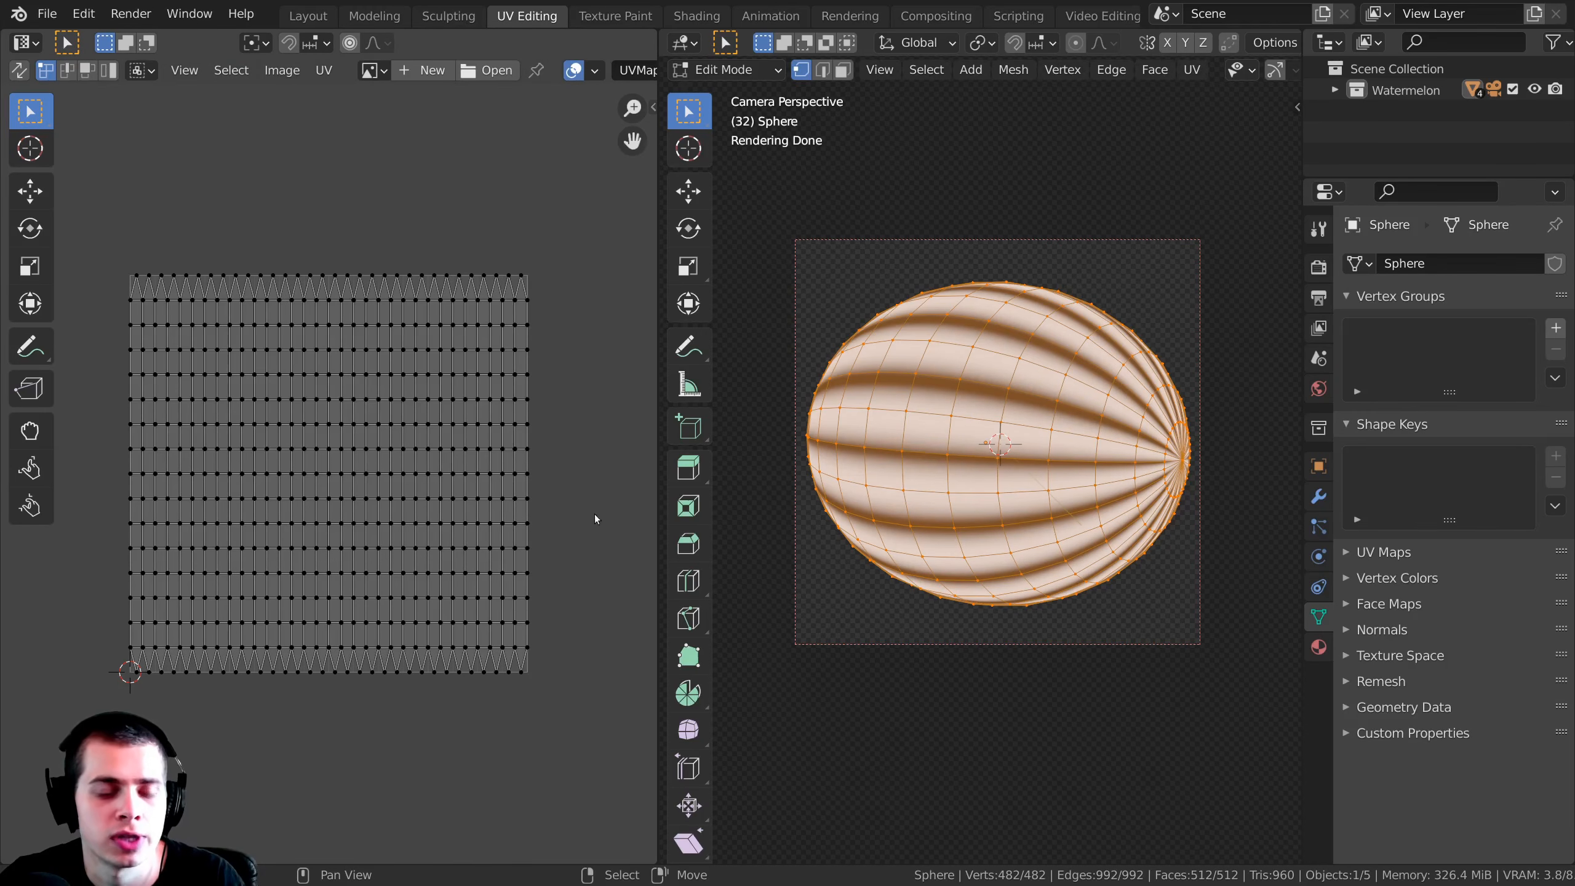
Step: Try scaling down the sphere's entire UV layout to see how it affects the stripes, then leave Edit Mode
key(a)
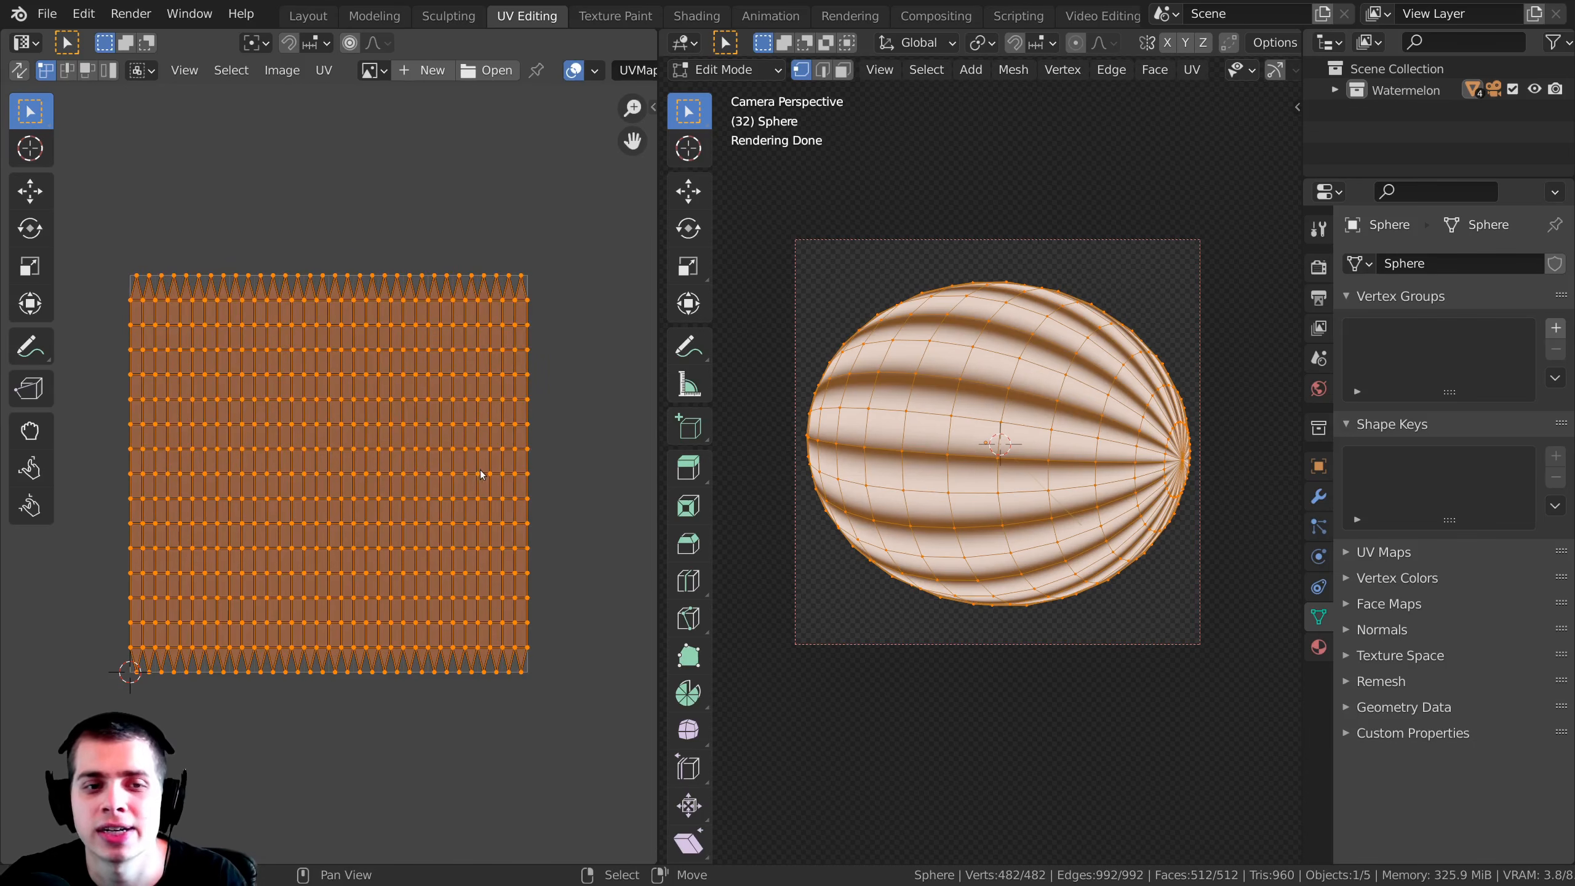
key(s)
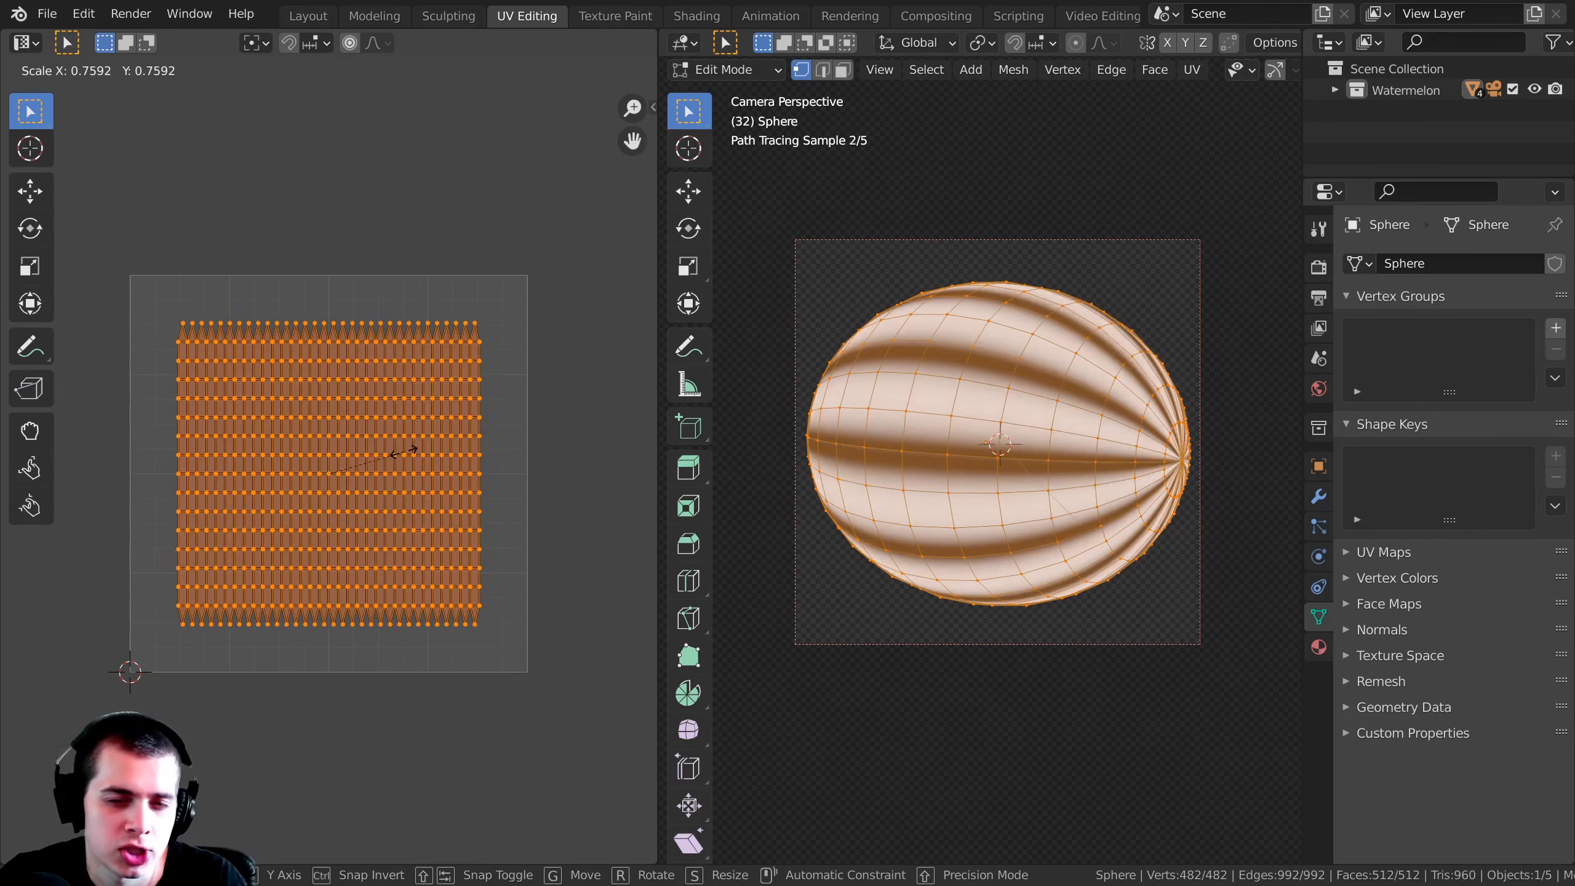
key(Escape)
key(s)
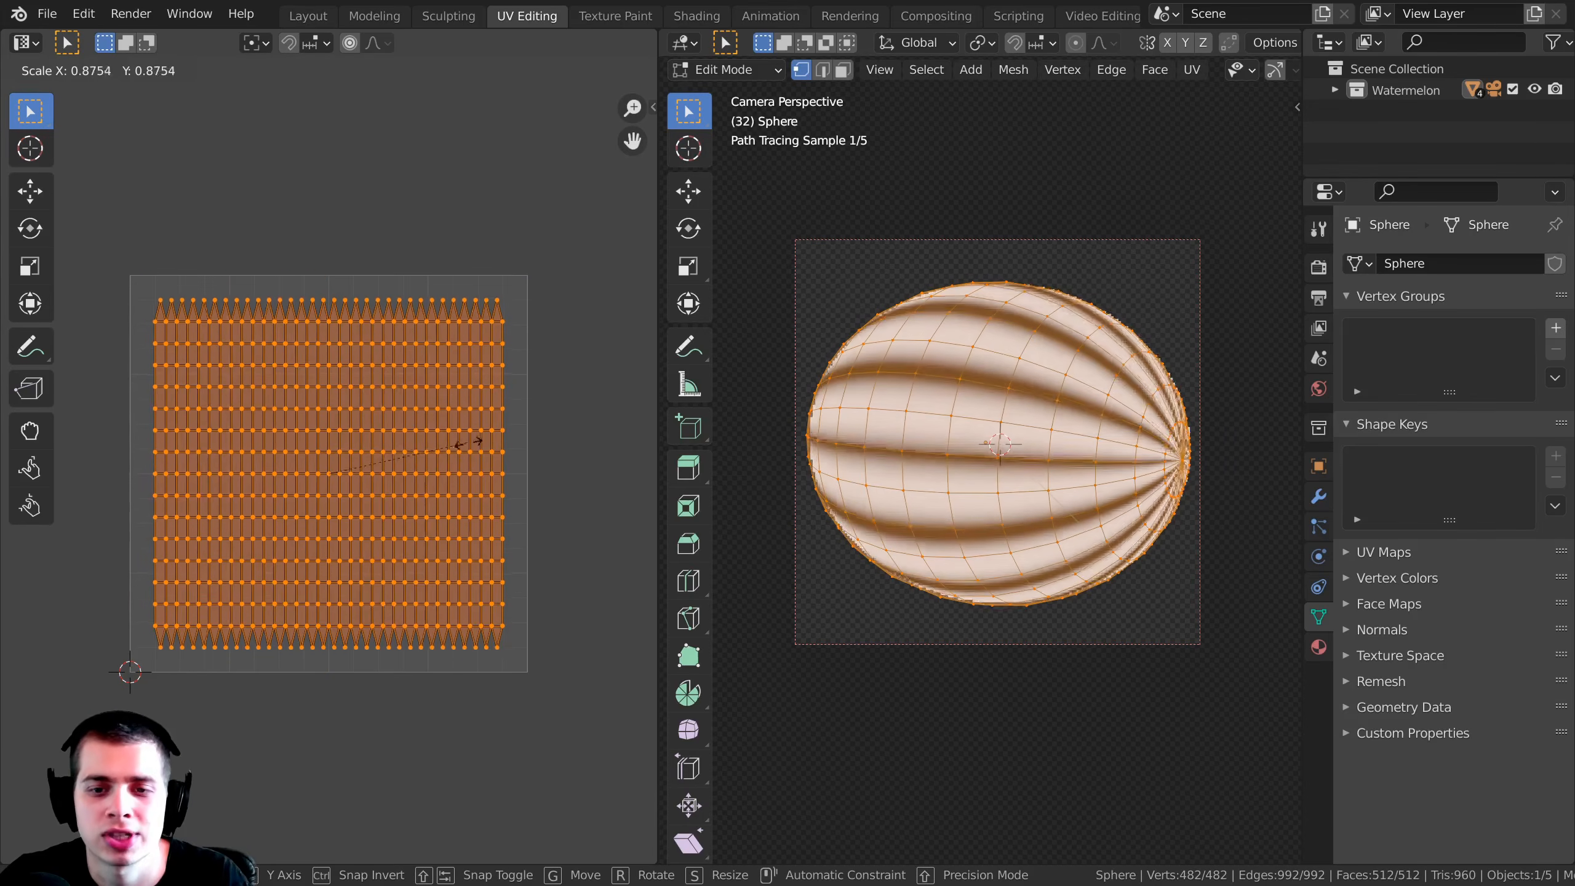
key(Escape)
key(Tab)
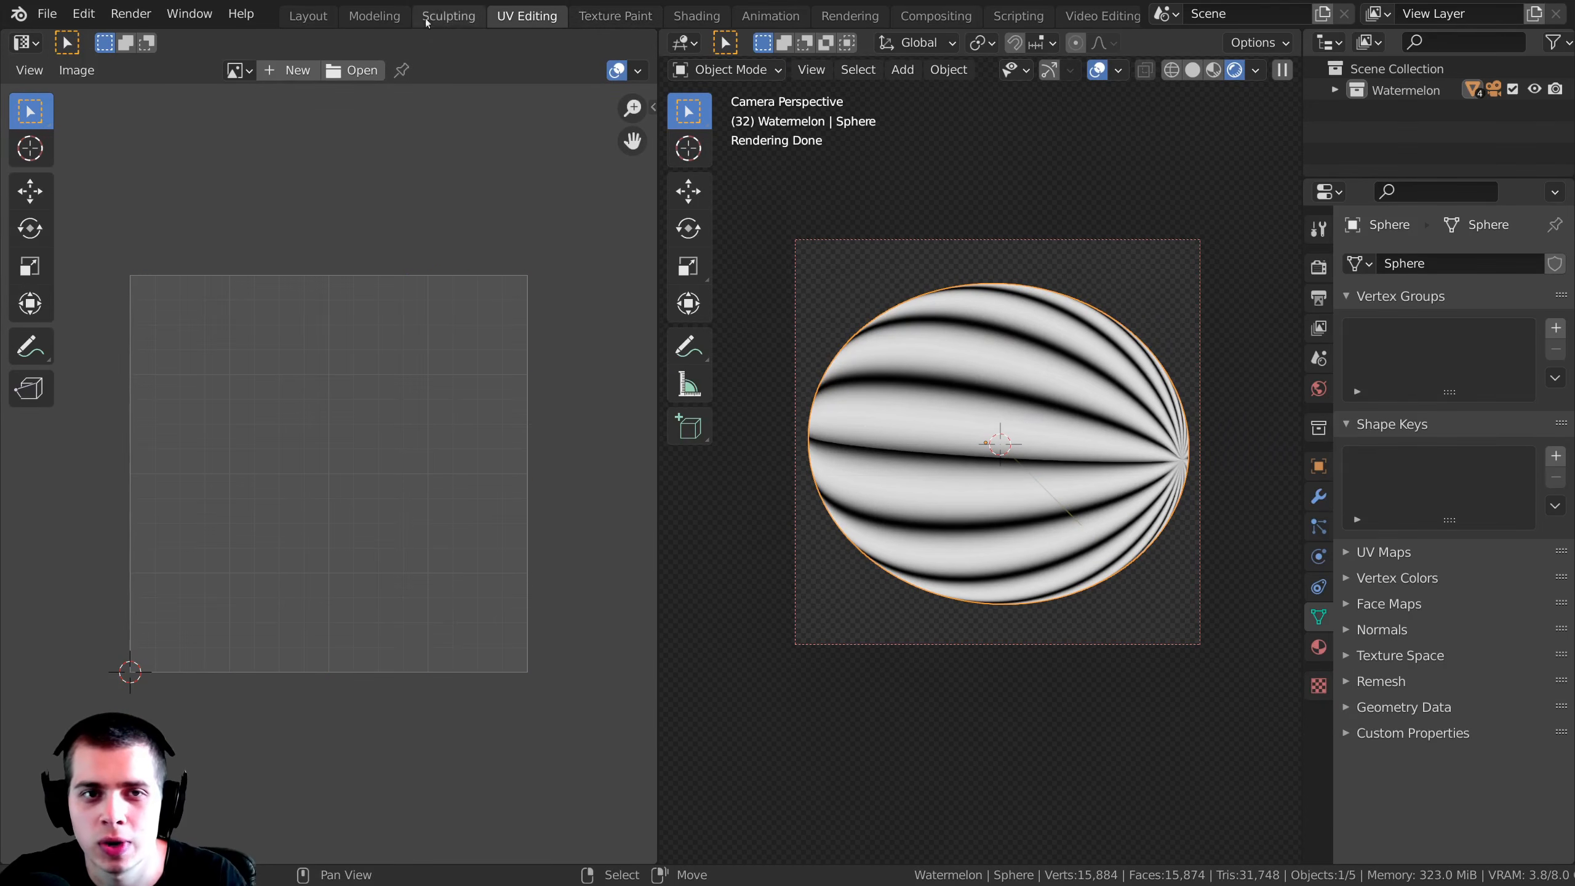
Step: Return to the Shading workspace, reposition the Mapping and Wave Texture nodes, and view the sphere's stripes close up
click(696, 16)
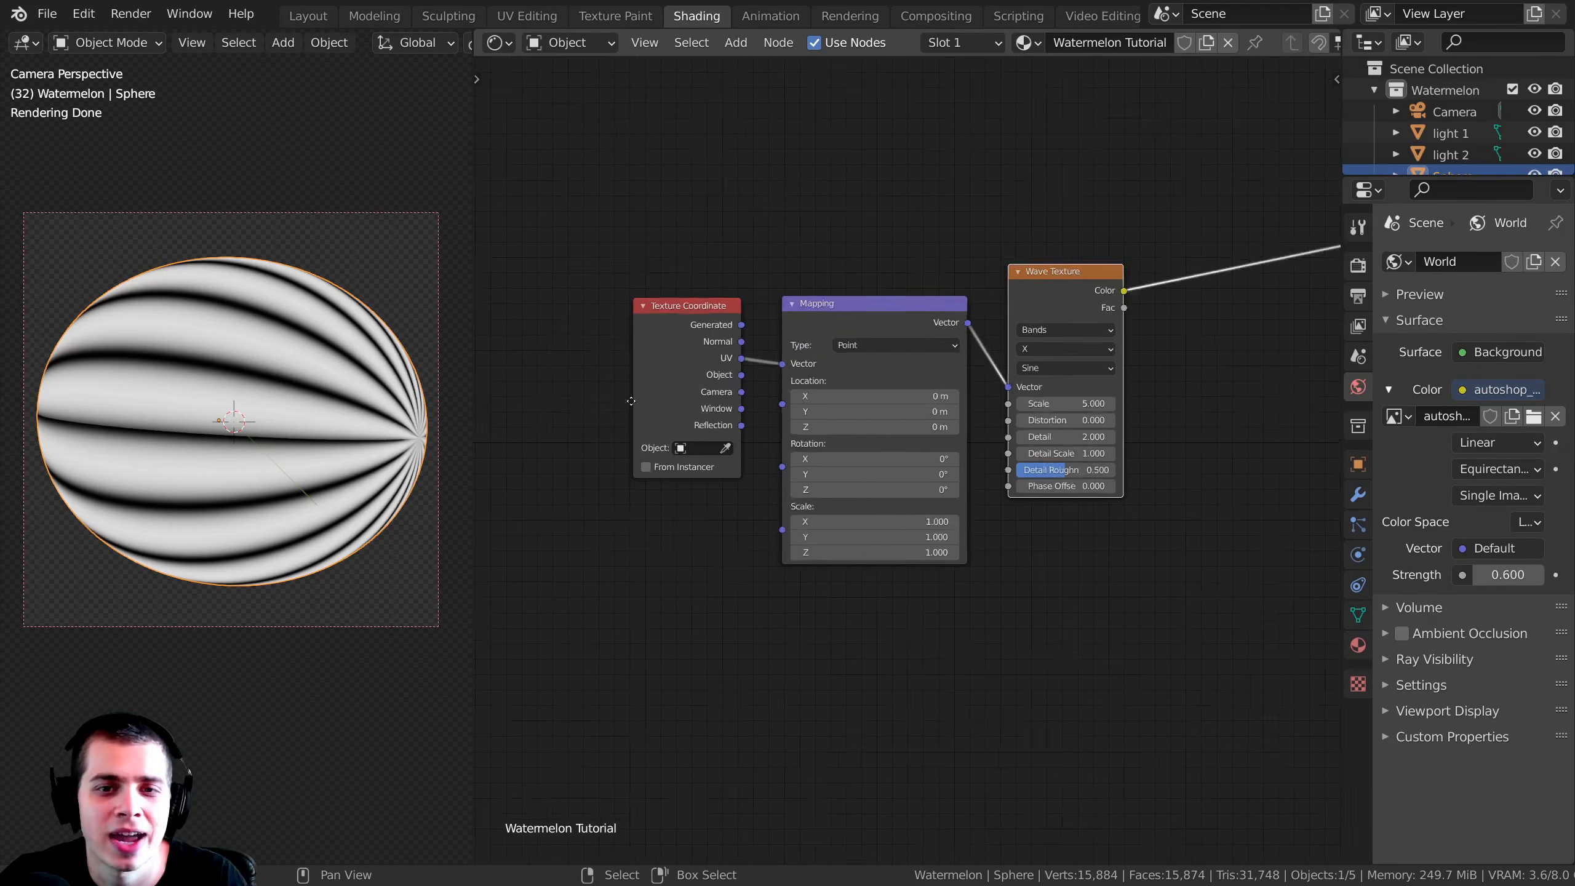
middle_drag(653, 389, 566, 429)
drag(922, 356, 914, 354)
middle_drag(892, 350, 849, 340)
scroll(849, 340, up, 3)
drag(733, 355, 719, 346)
middle_drag(718, 346, 735, 347)
scroll(175, 403, up, 1)
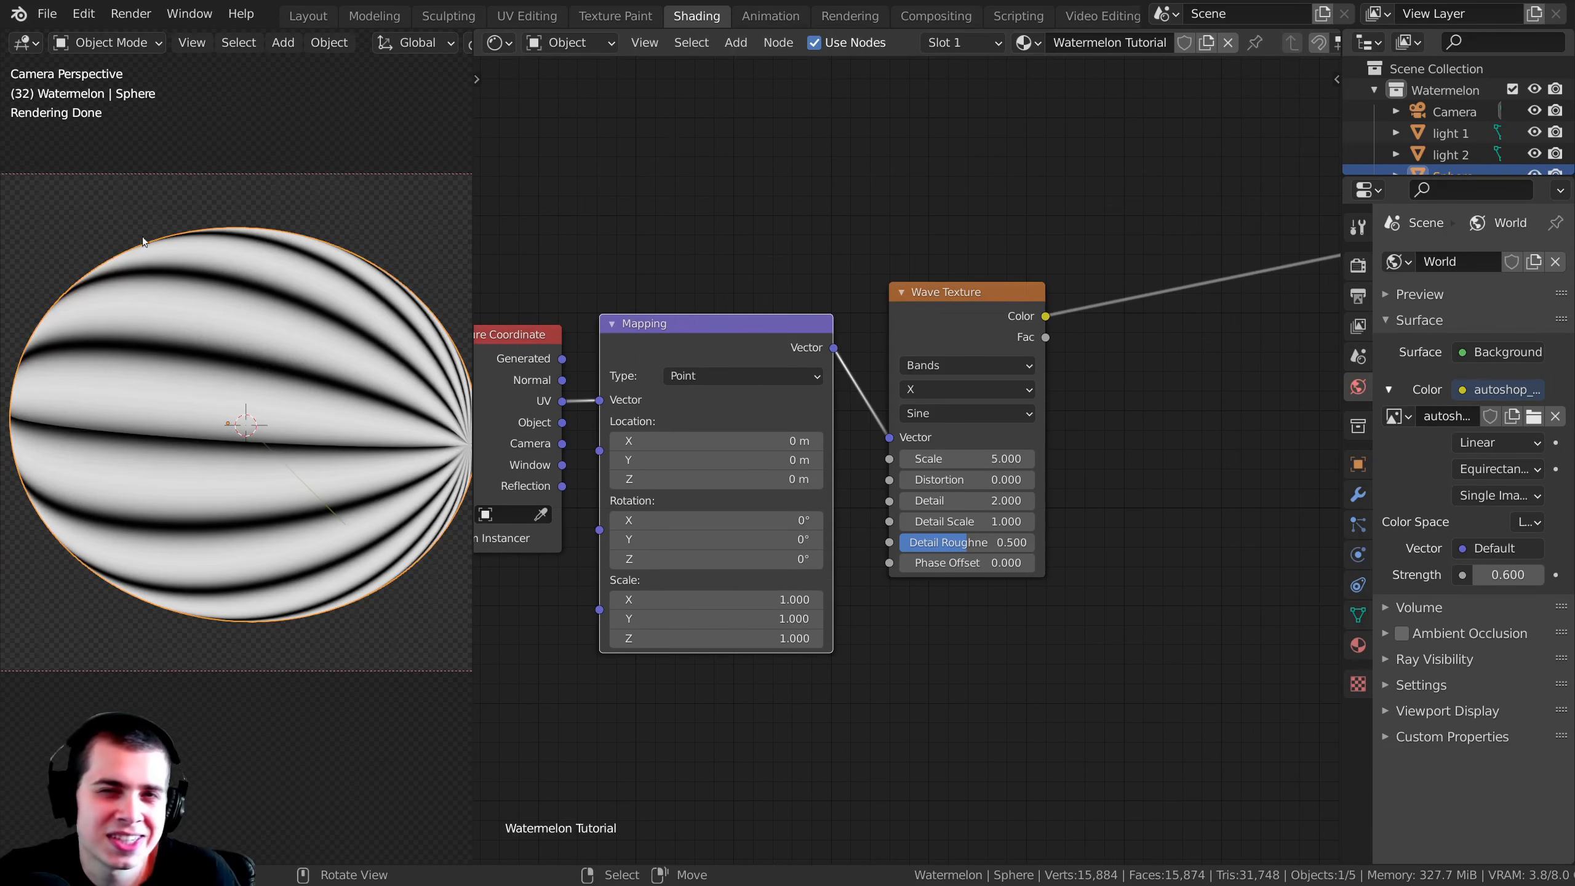
scroll(320, 325, up, 1)
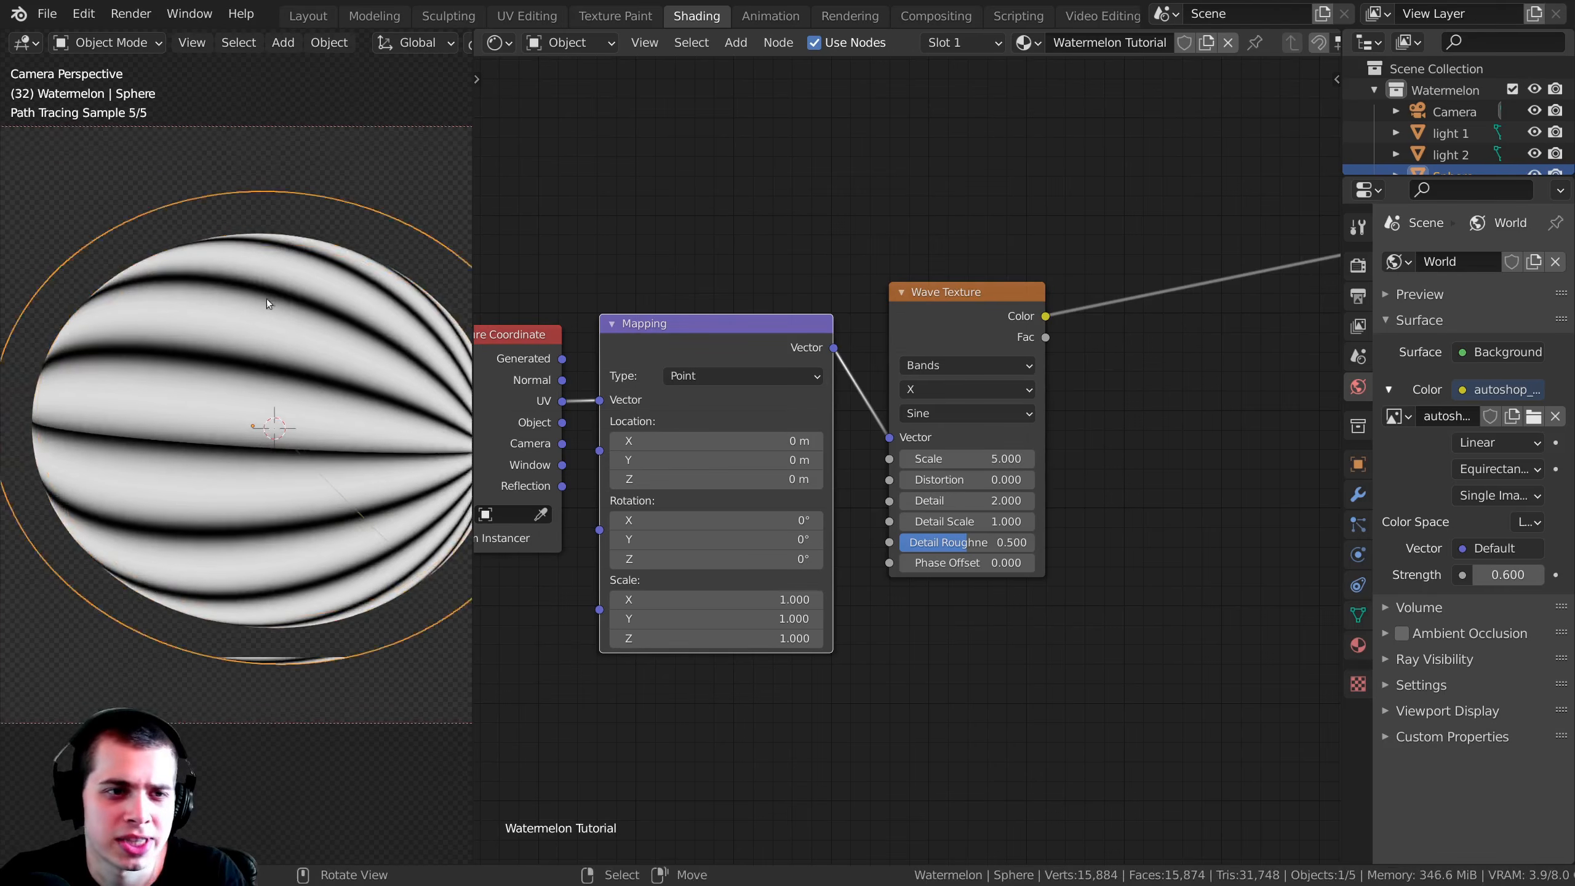
scroll(246, 364, up, 1)
shift+middle_drag(163, 394, 222, 403)
middle_drag(949, 397, 912, 433)
drag(915, 355, 939, 355)
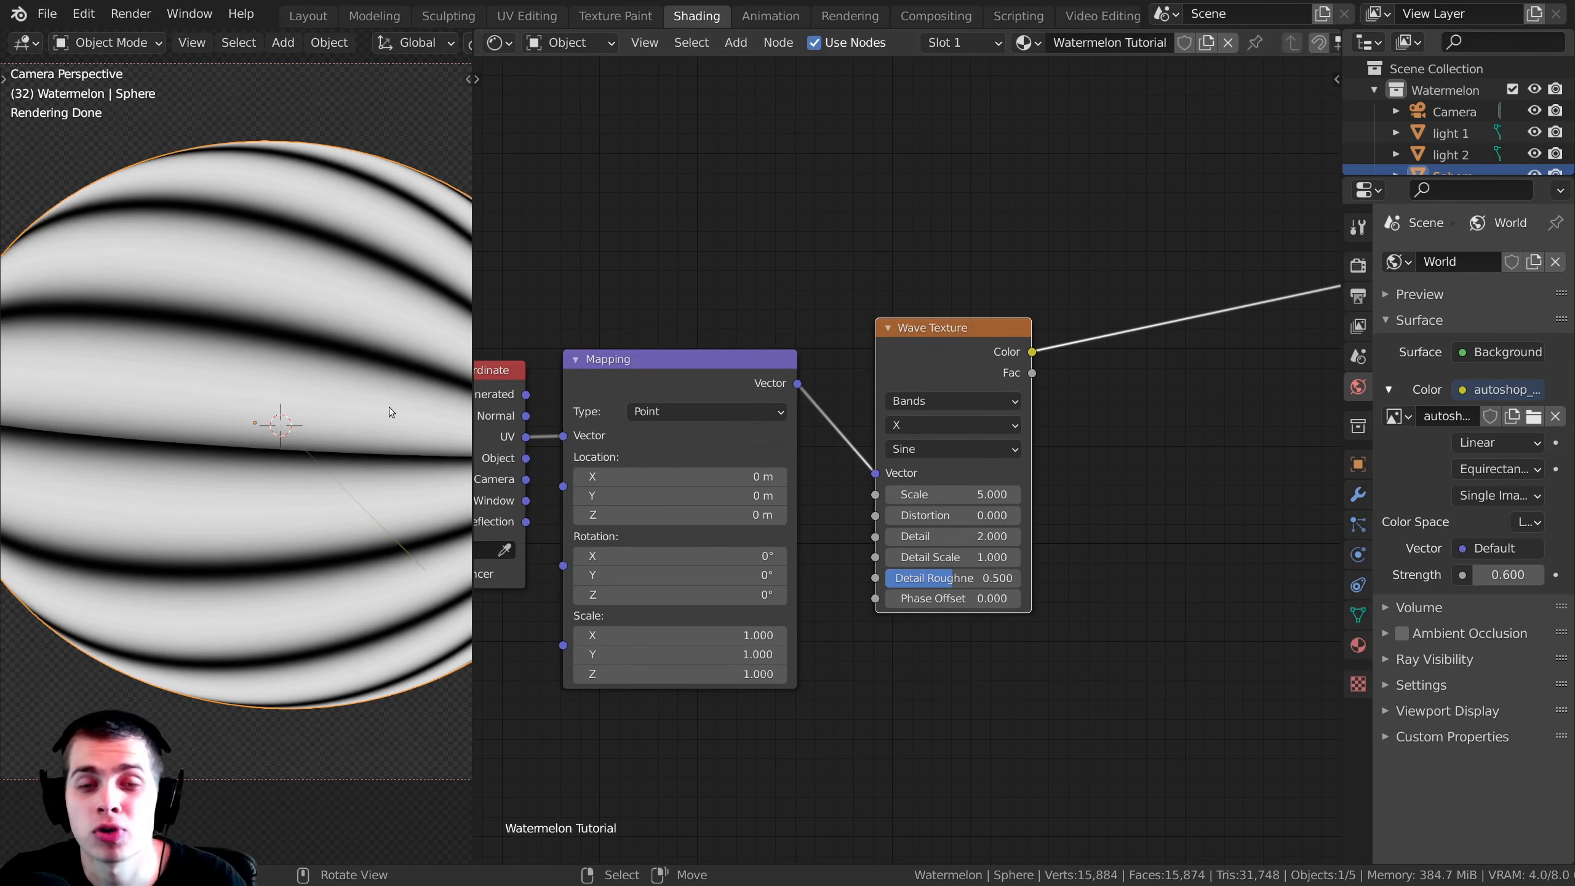
drag(706, 399, 714, 395)
drag(937, 366, 929, 365)
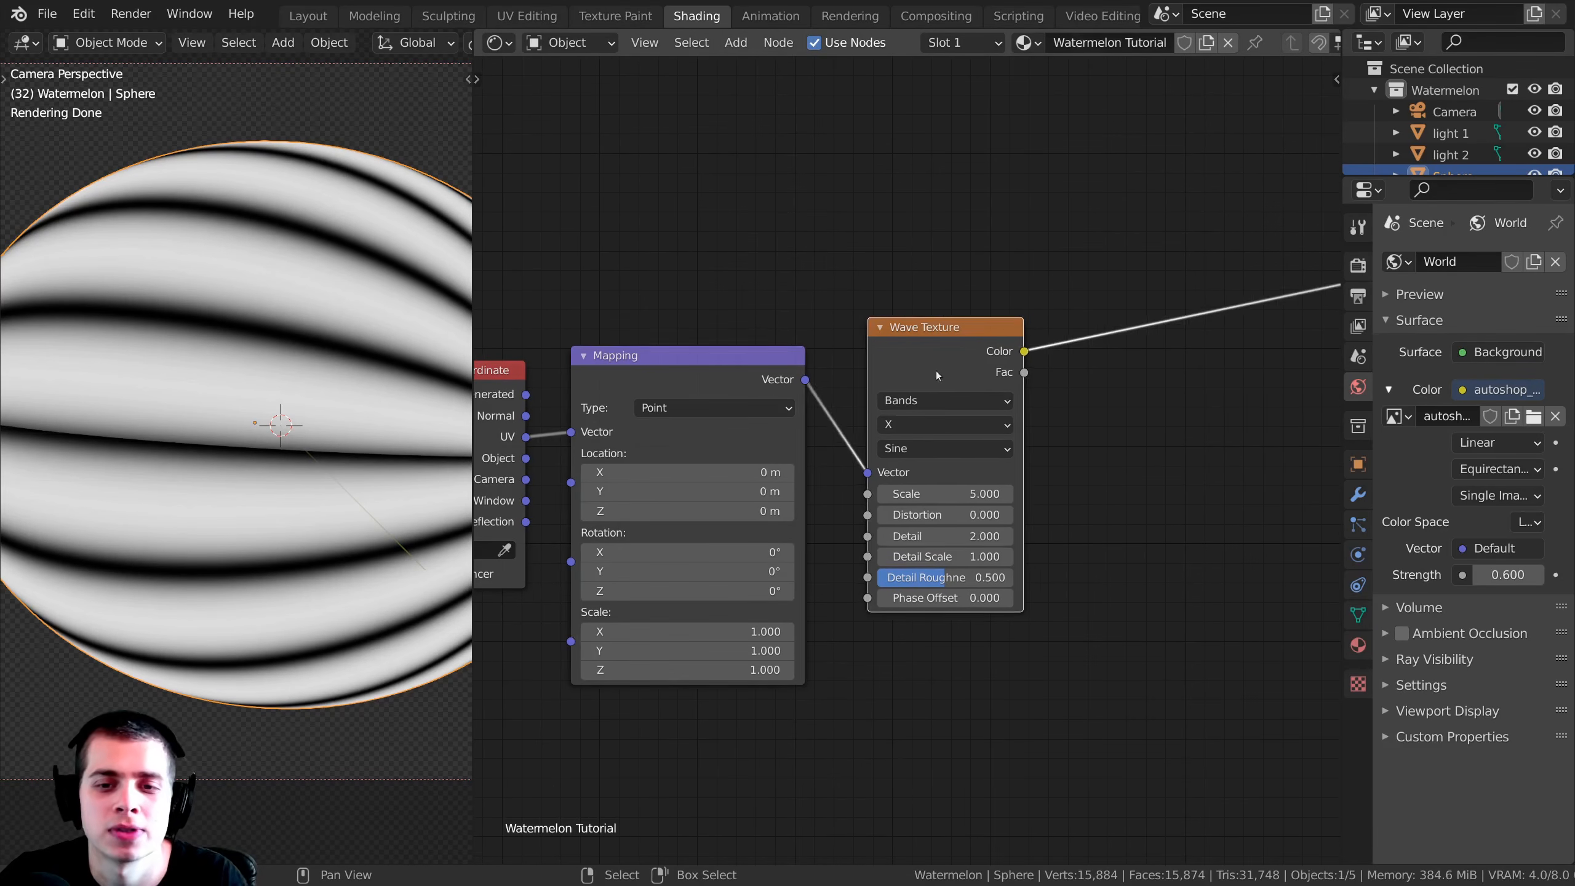
Step: Set the Wave Texture's Distortion to 4 and check the wavy stripes on the whole sphere
scroll(949, 519, up, 1)
middle_drag(949, 519, 925, 492)
click(923, 489)
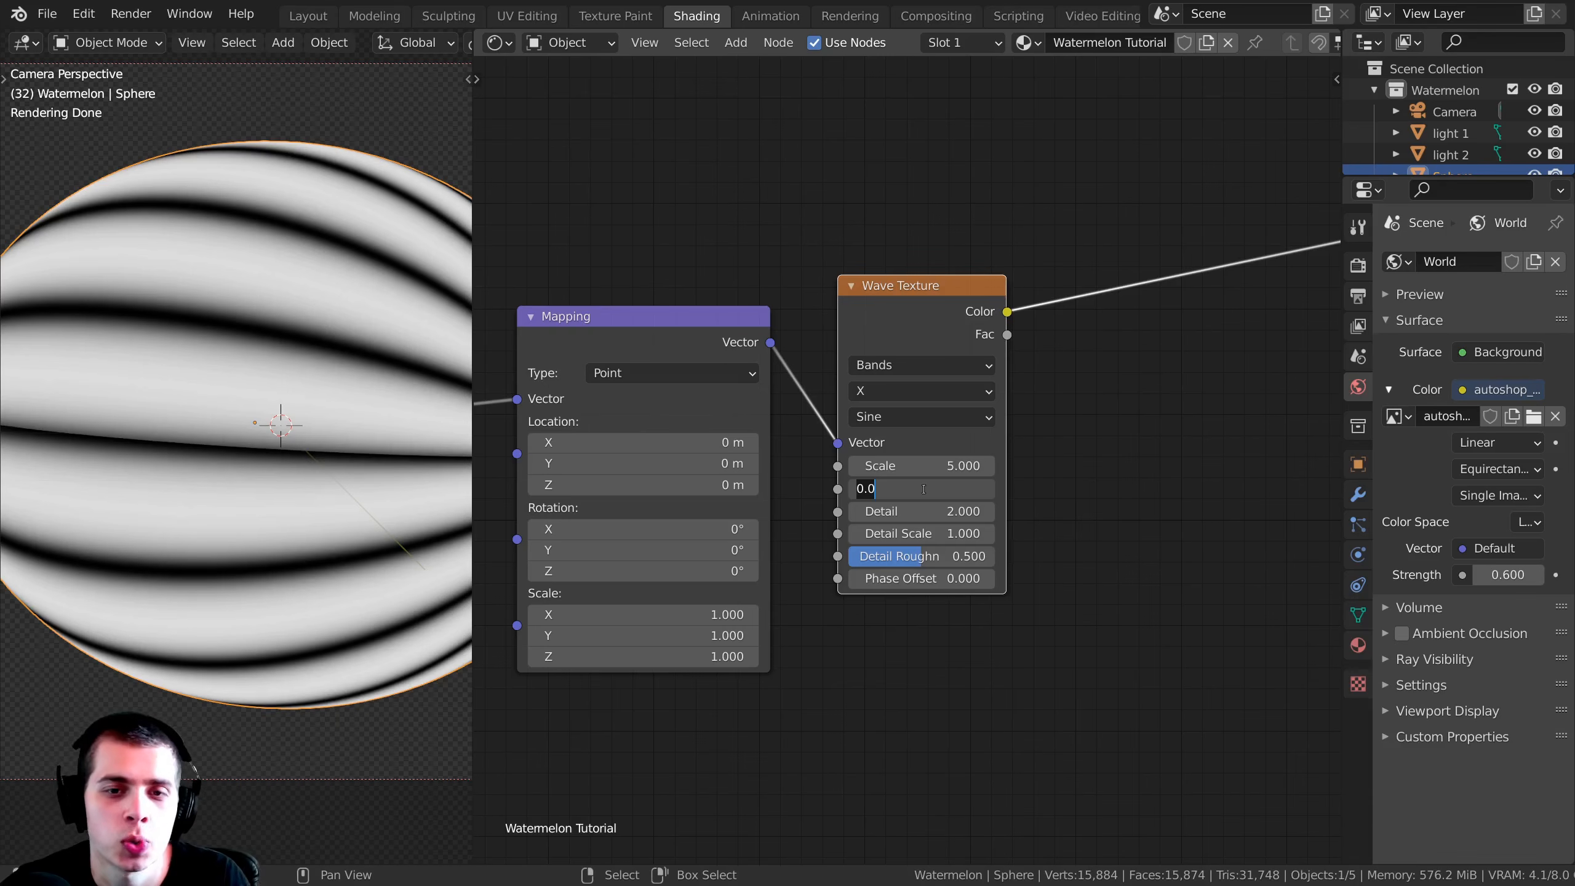
text(4)
key(Return)
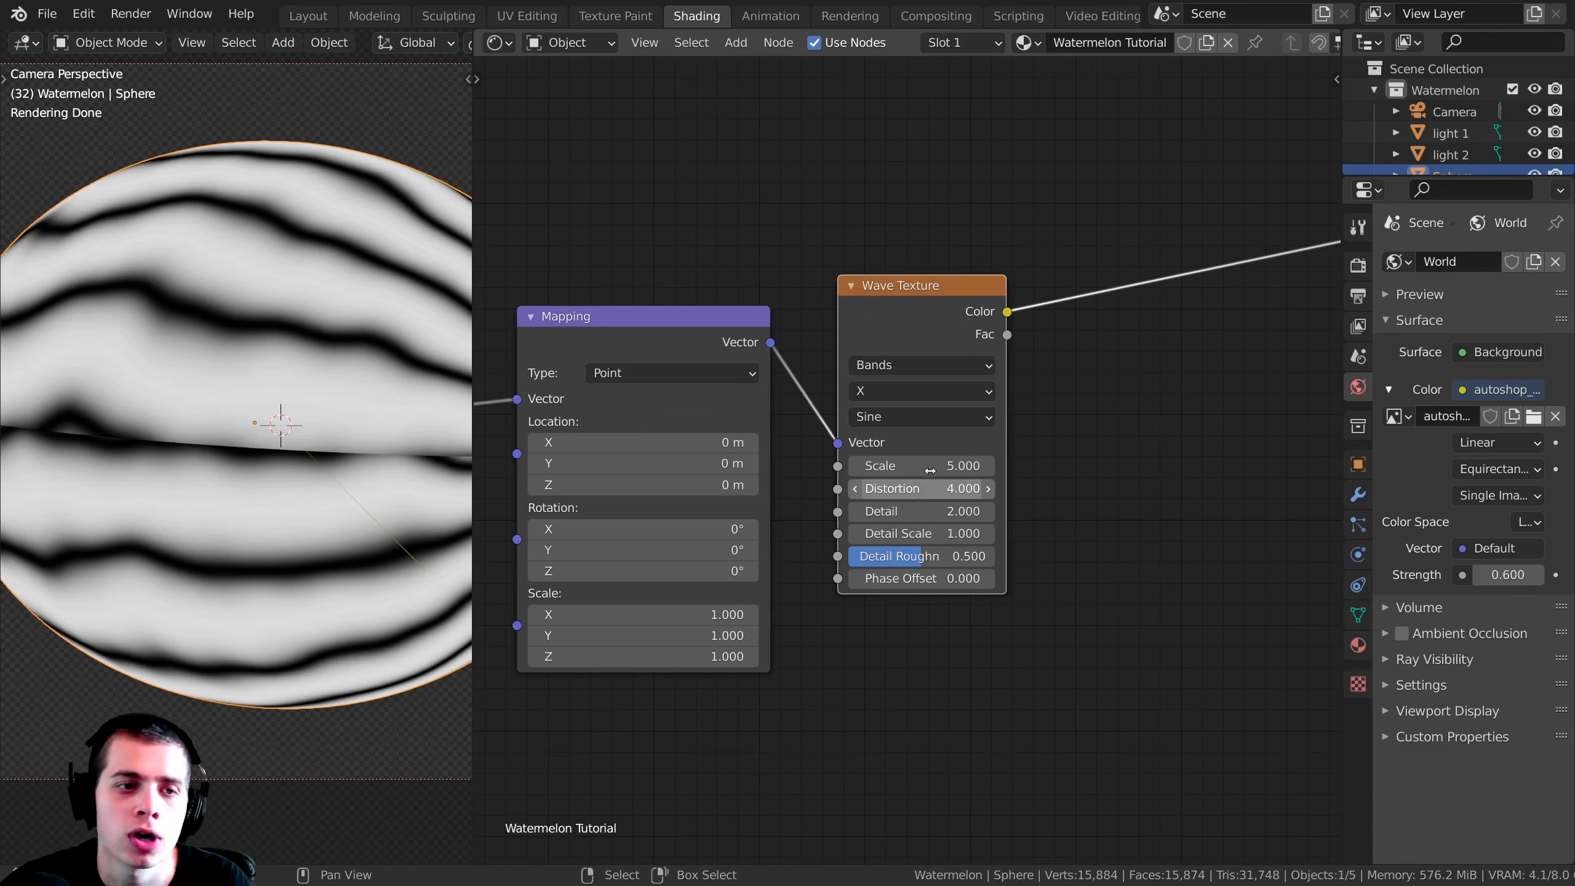
drag(926, 474, 868, 489)
right_click(926, 489)
scroll(149, 375, down, 3)
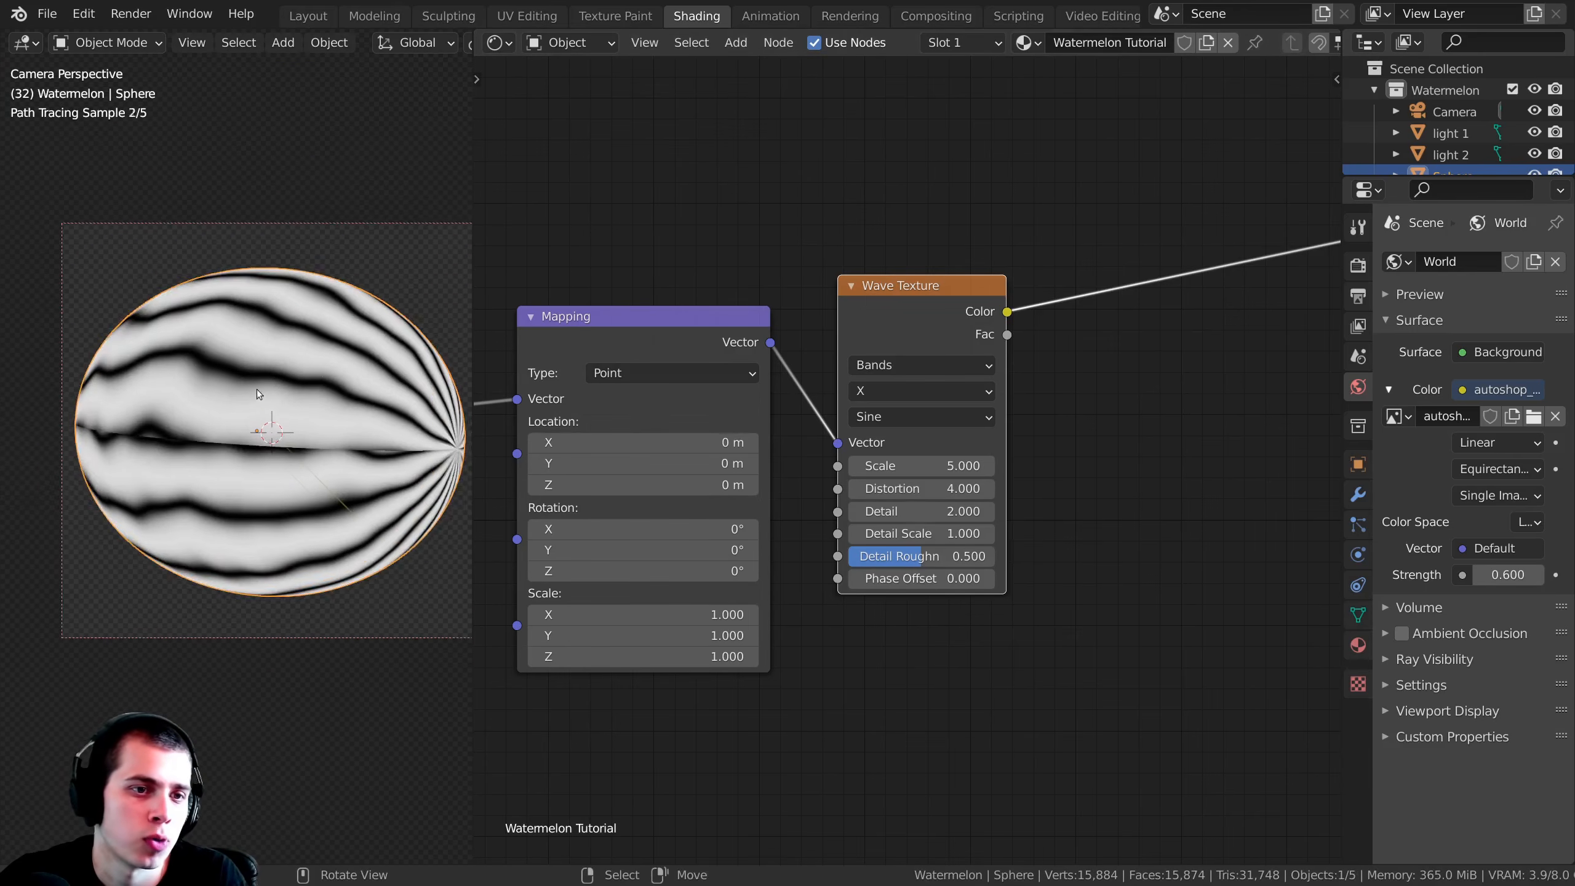
Step: Rotate the sphere freely with trackball rotation to turn the texture seam out of the camera's view, and re-center it in the frame
shift+middle_drag(258, 391, 225, 384)
scroll(227, 448, up, 5)
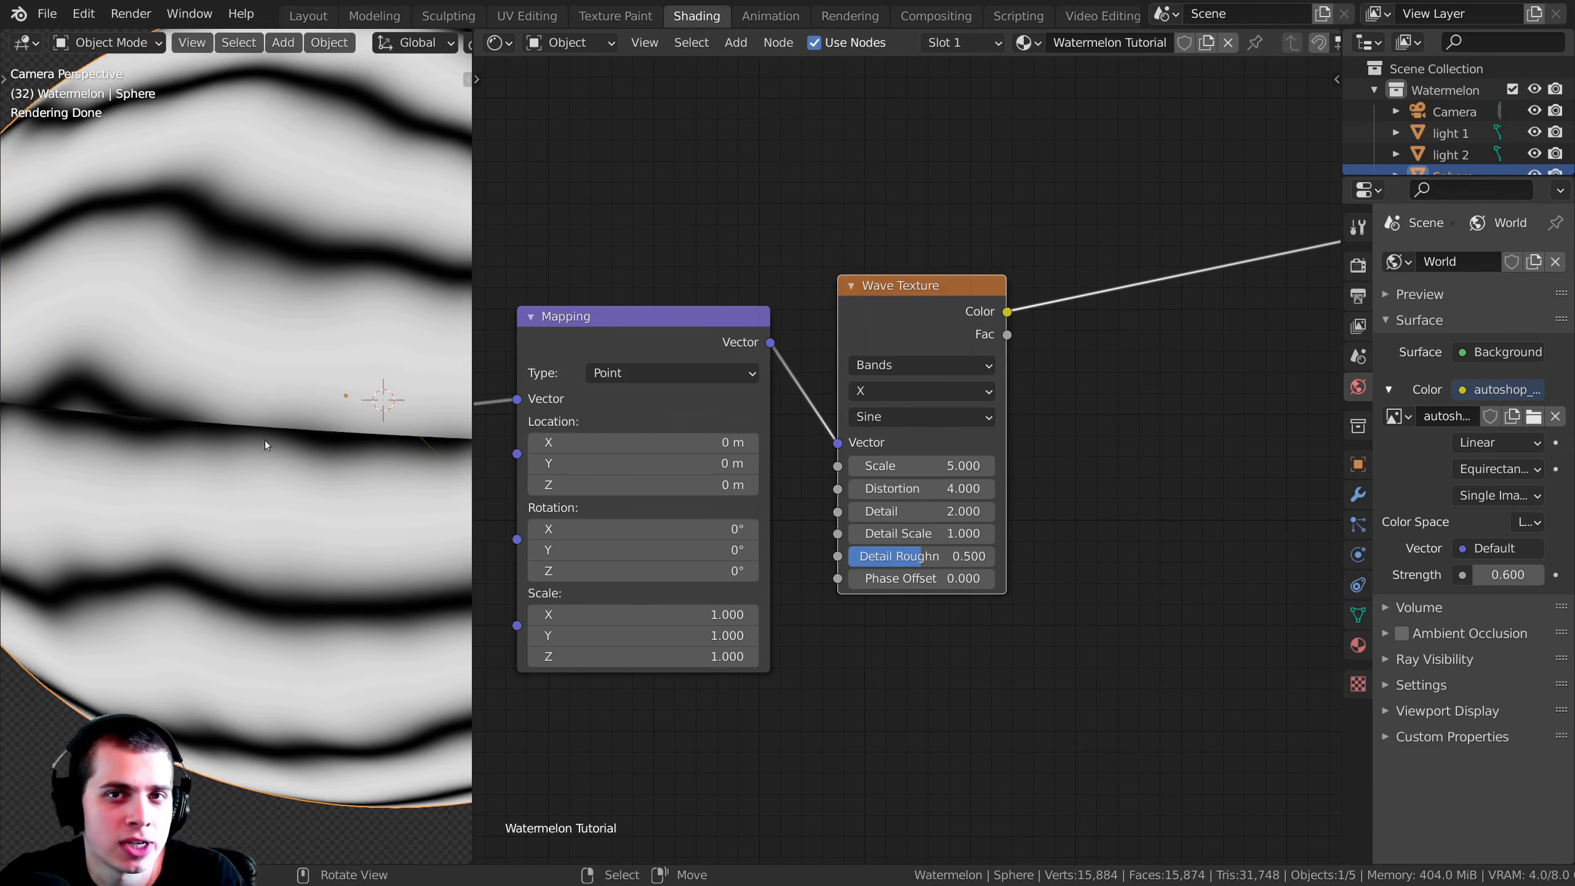
scroll(277, 421, down, 5)
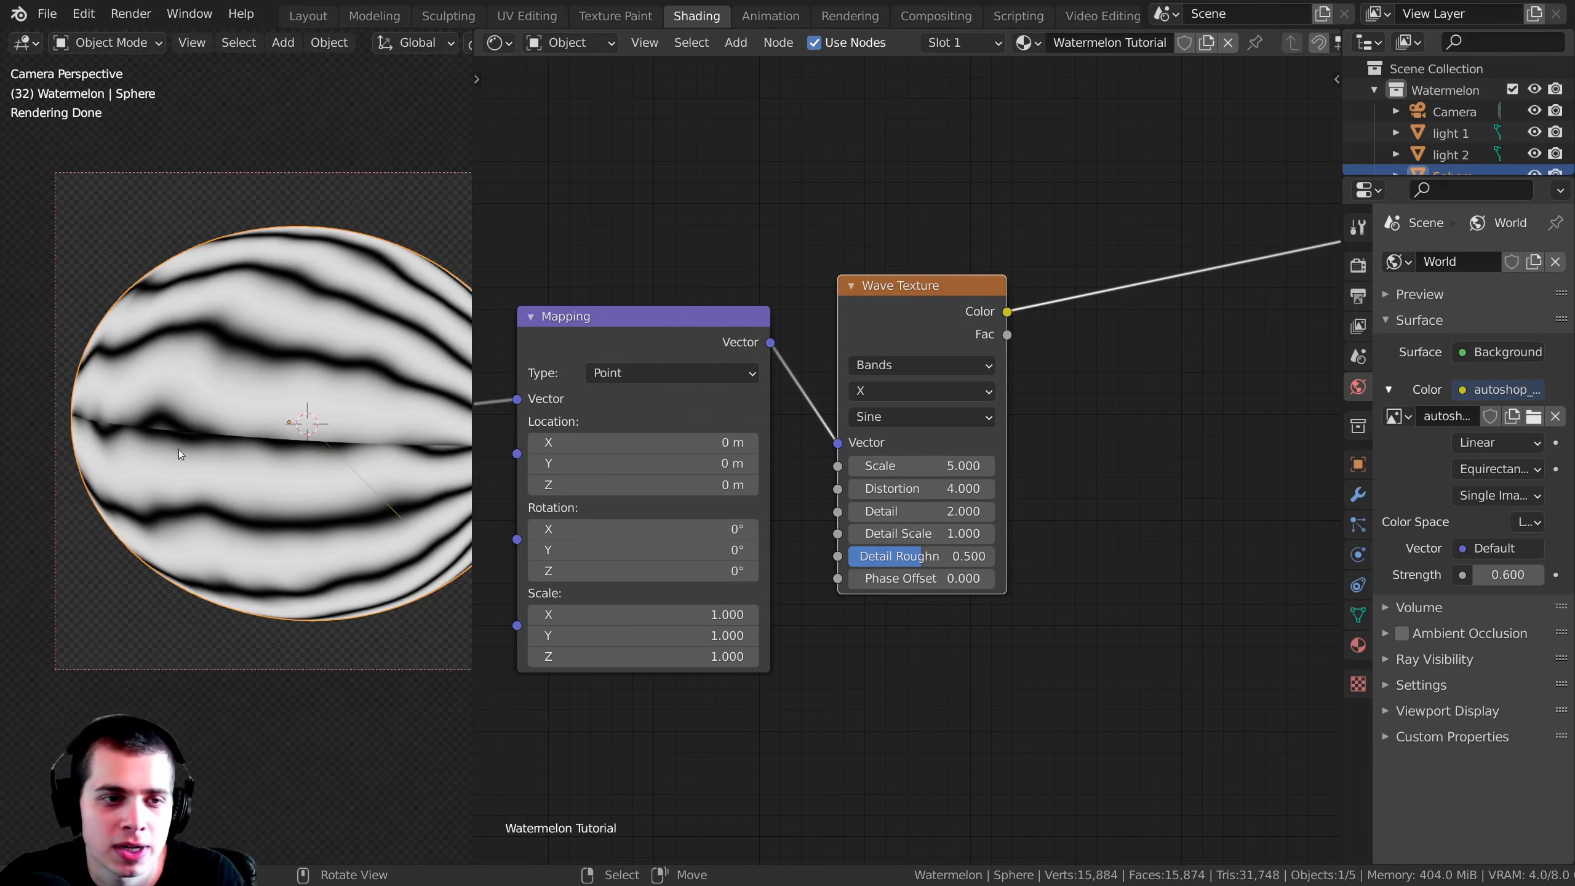
scroll(136, 428, up, 7)
scroll(384, 401, down, 6)
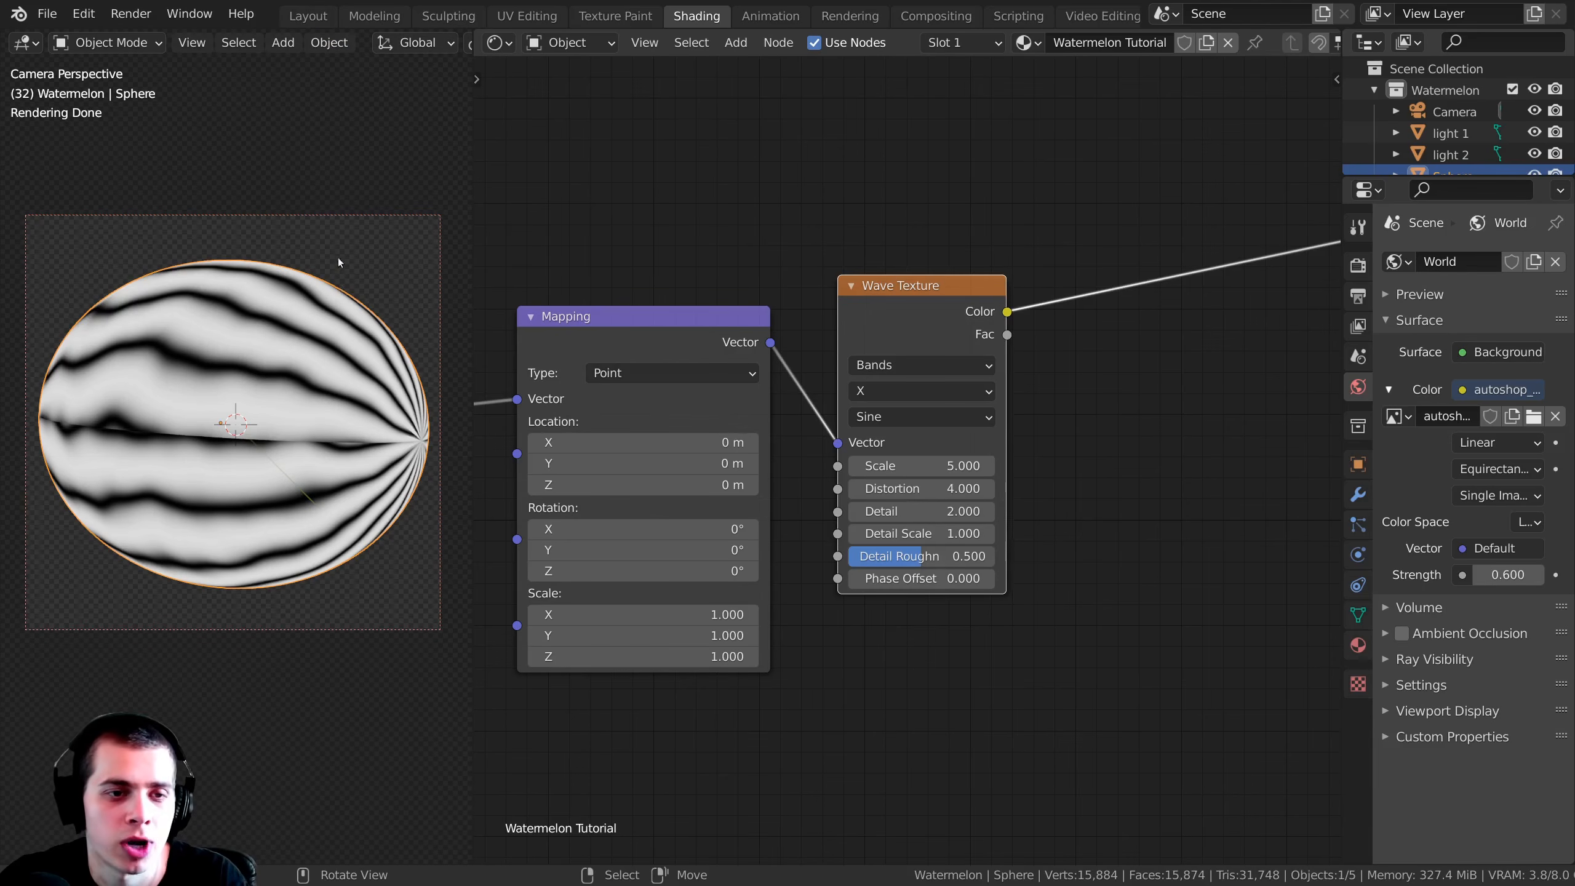
key(r)
key(r)
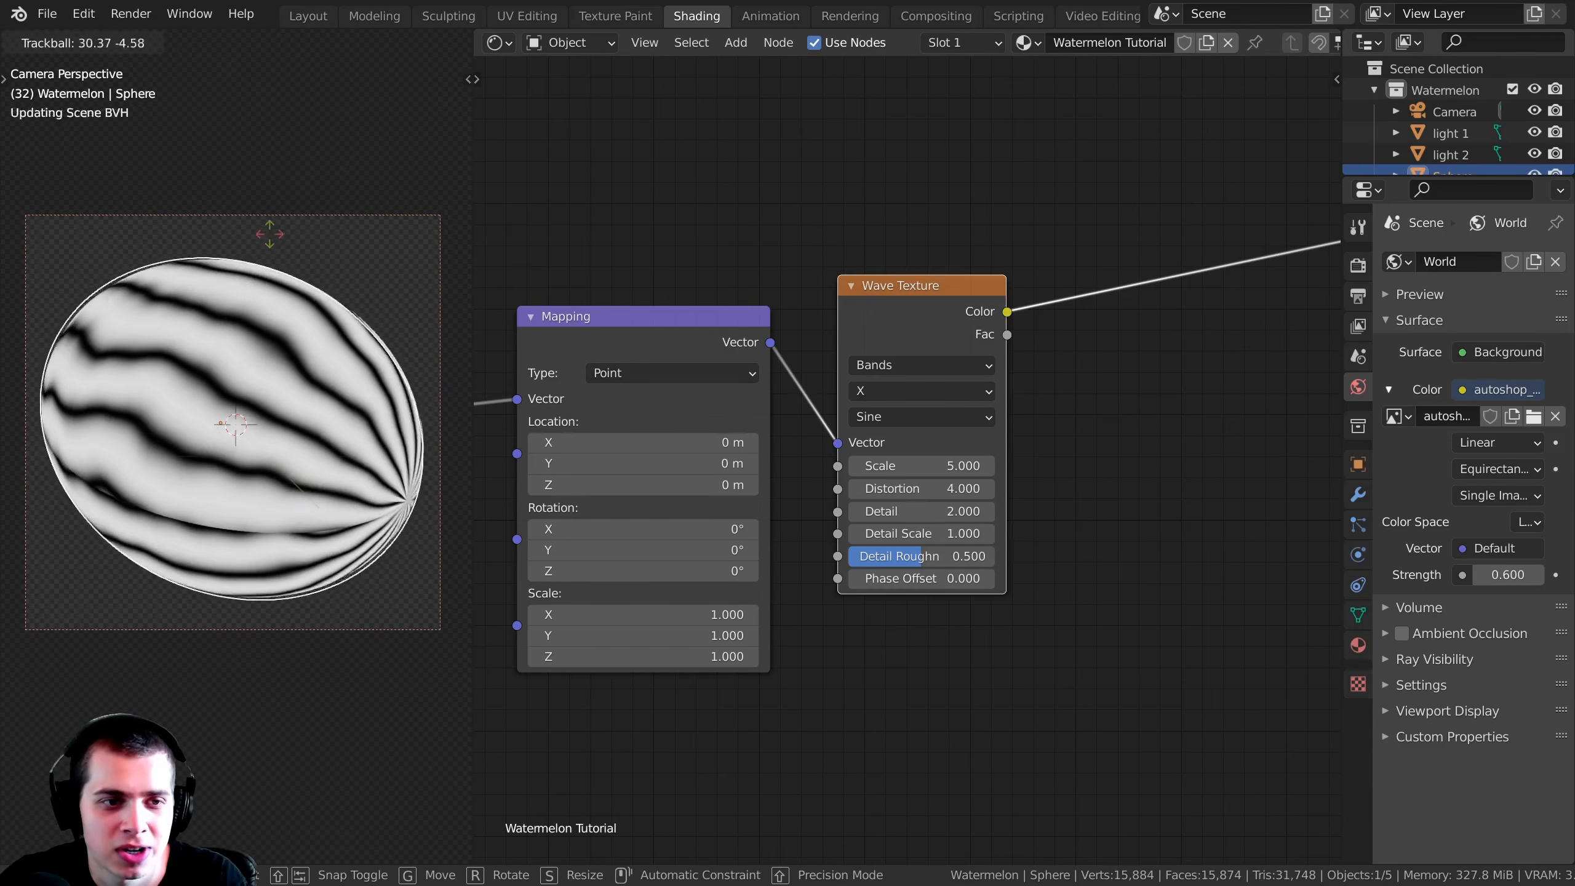
click(301, 315)
key(r)
key(r)
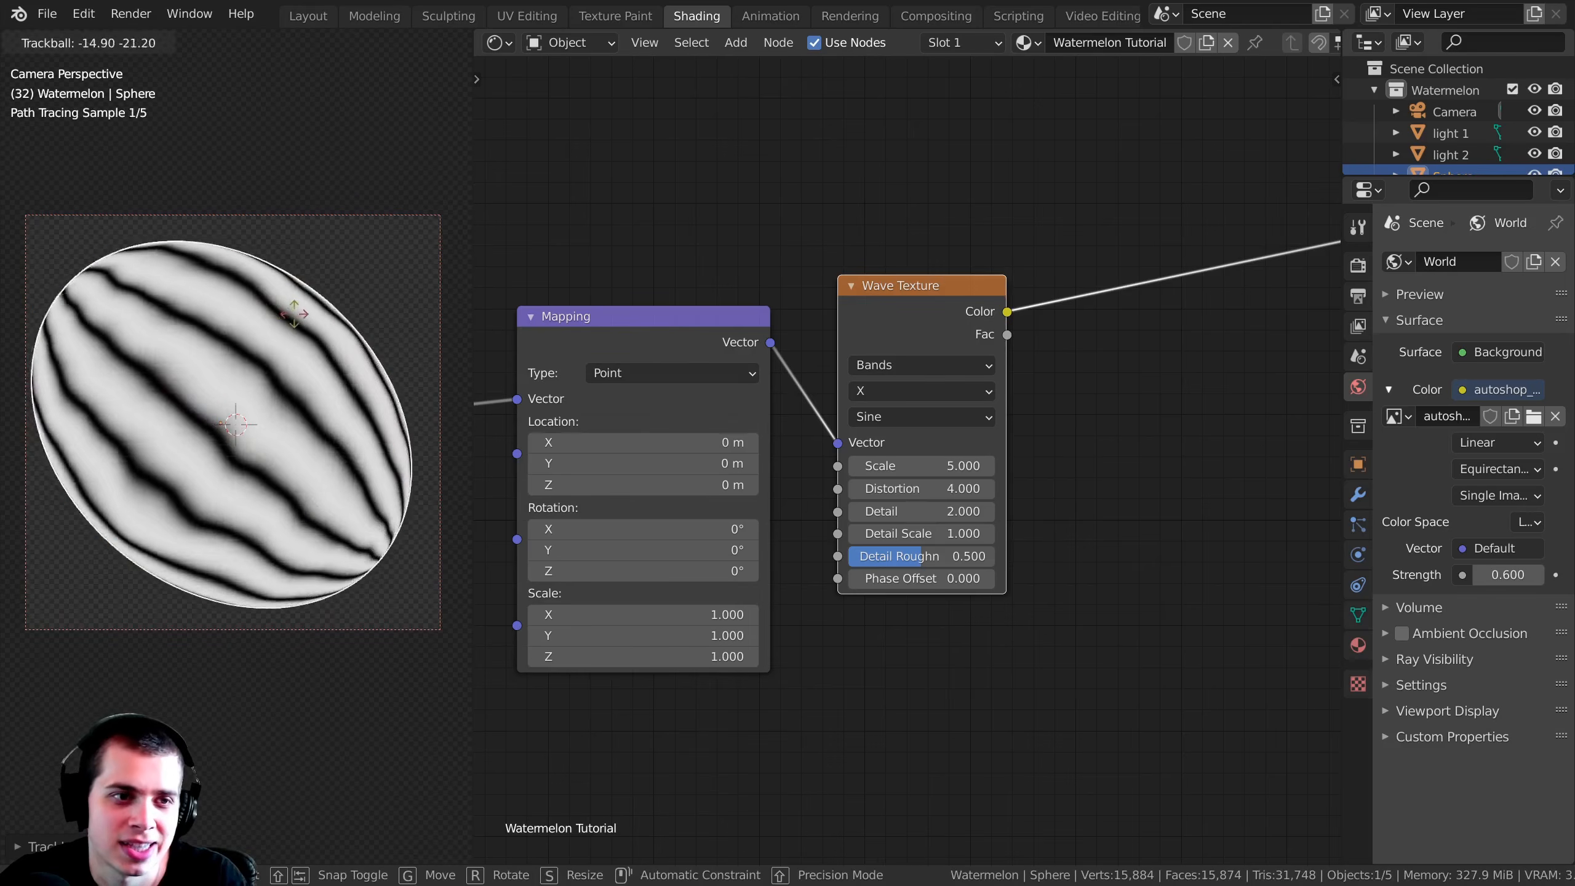
click(318, 448)
key(g)
click(227, 419)
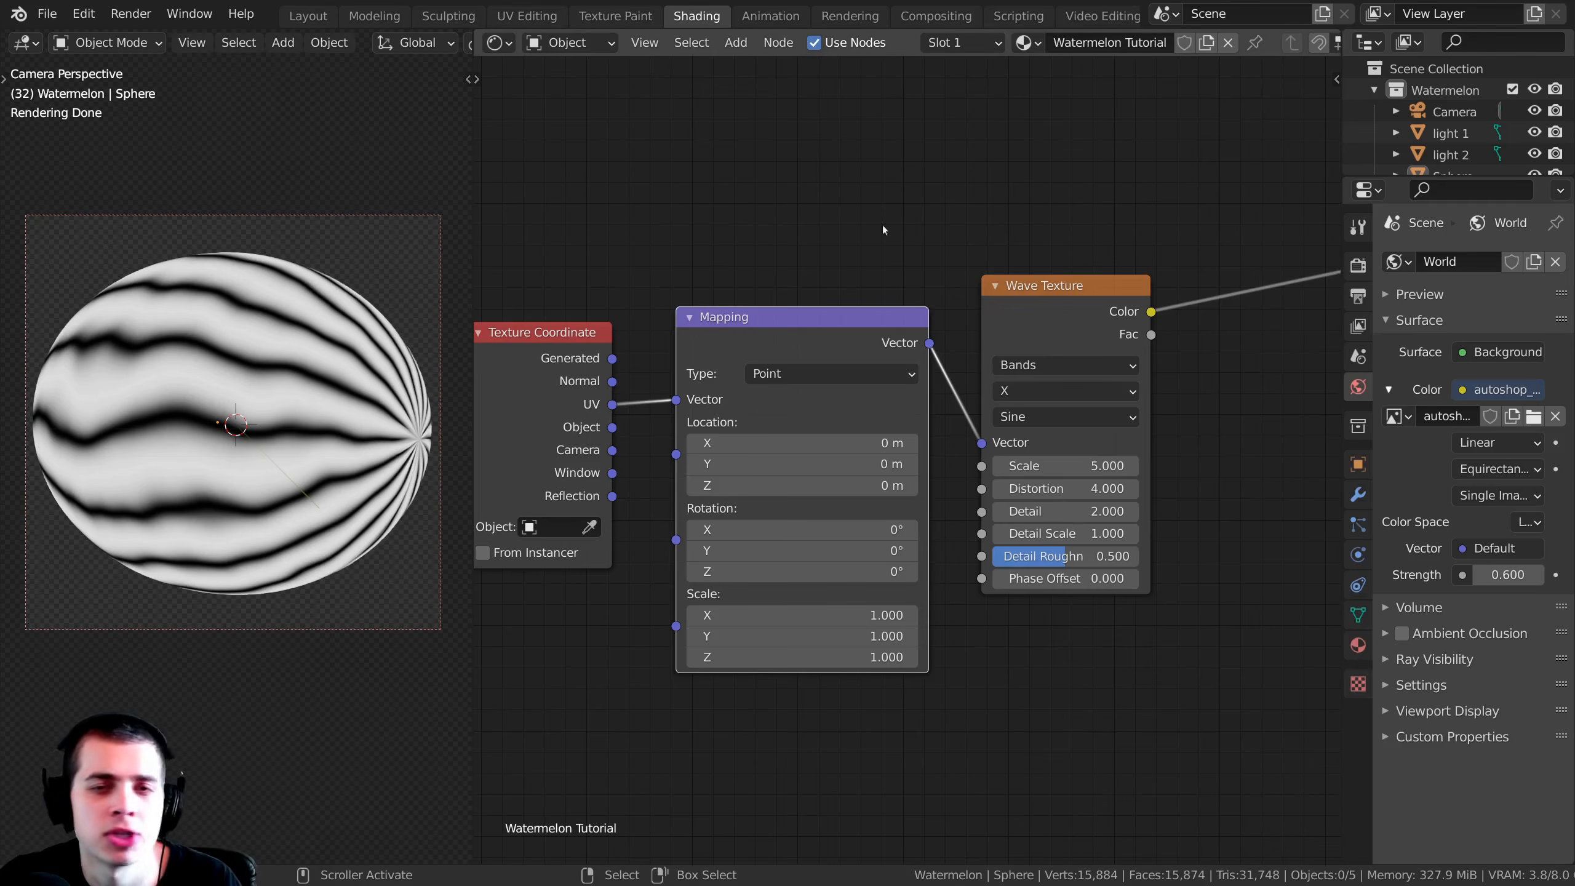
Step: Set the Wave Texture's Detail to 5 and its Detail Roughness to 1
drag(736, 319, 728, 308)
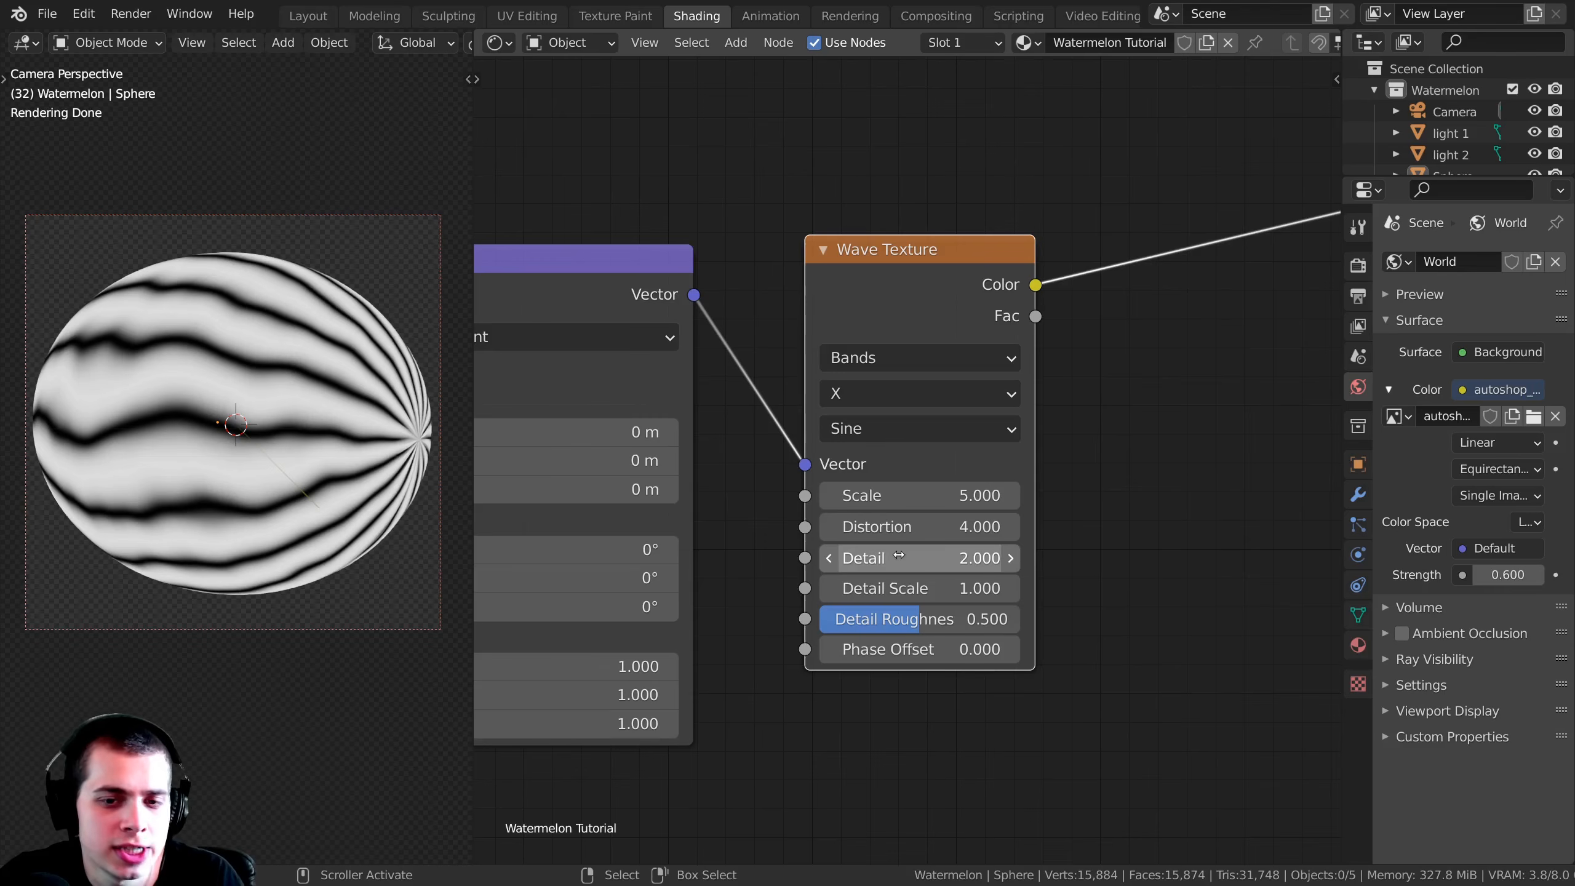
click(897, 556)
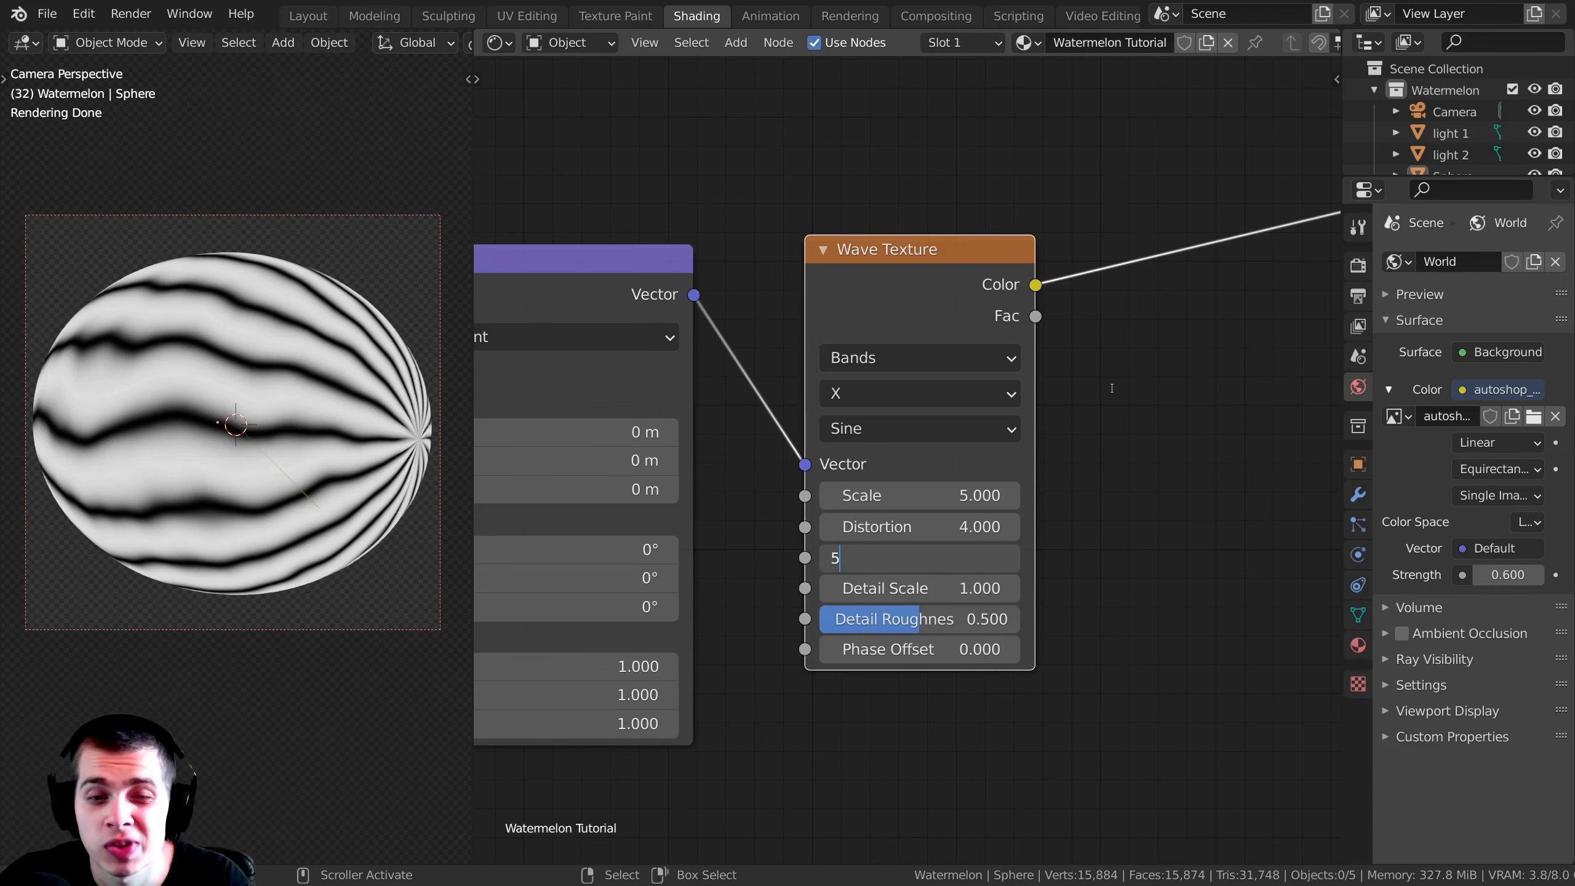
key(Return)
scroll(199, 382, up, 6)
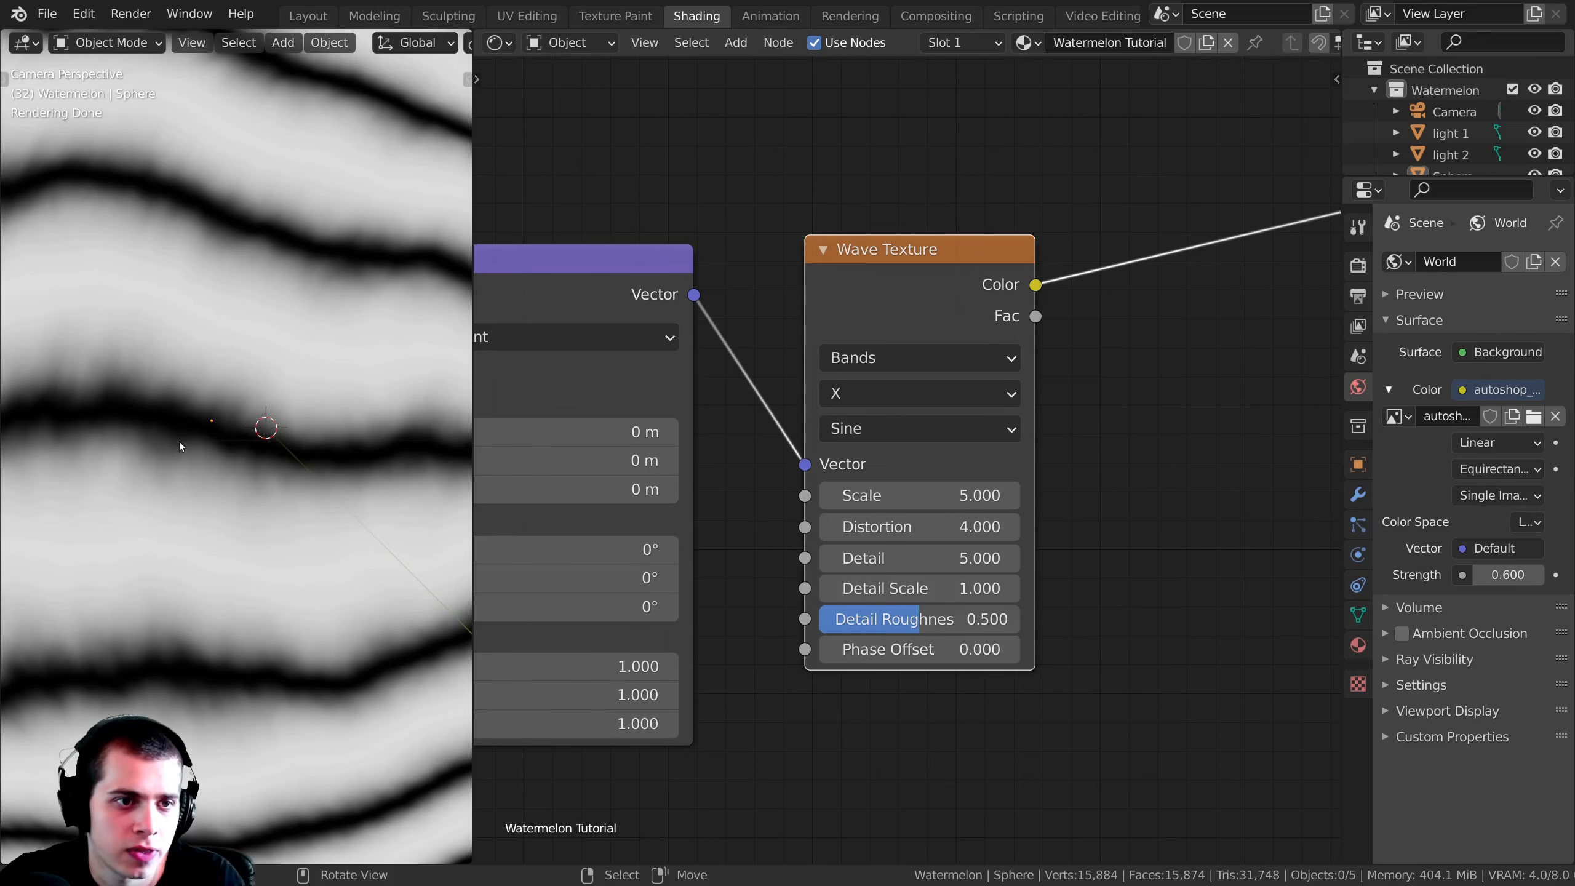
middle_drag(939, 538, 942, 454)
middle_drag(1114, 542, 1156, 520)
drag(970, 523, 1062, 523)
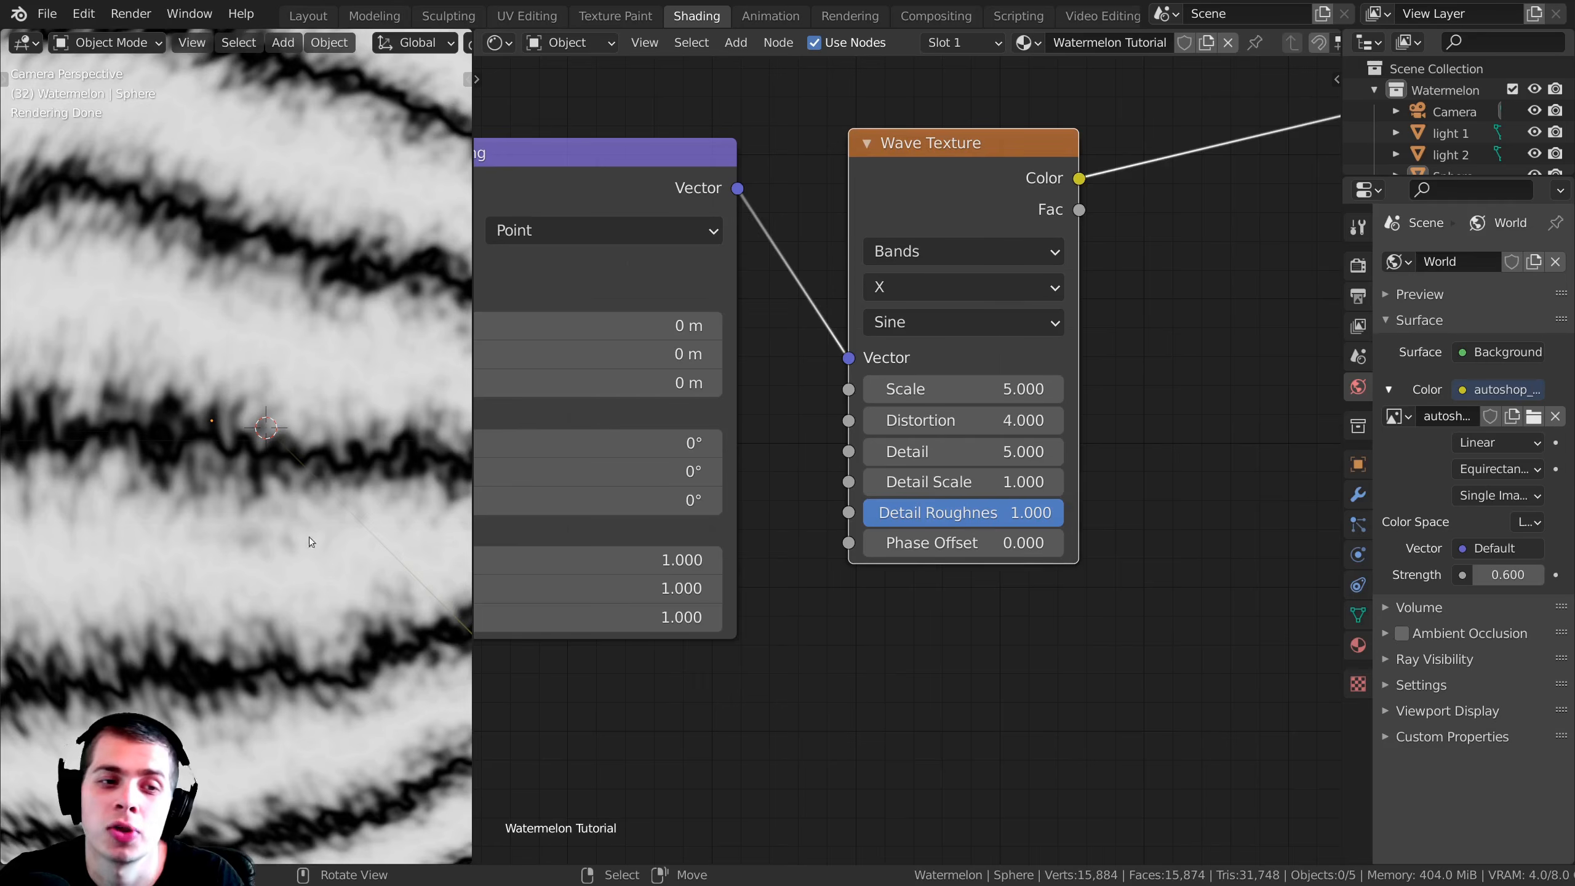
Step: Examine the jagged edges of the sphere's stripes up close and on the whole sphere
scroll(315, 396, down, 5)
scroll(217, 496, down, 2)
scroll(186, 447, up, 5)
scroll(180, 435, down, 2)
scroll(205, 453, up, 4)
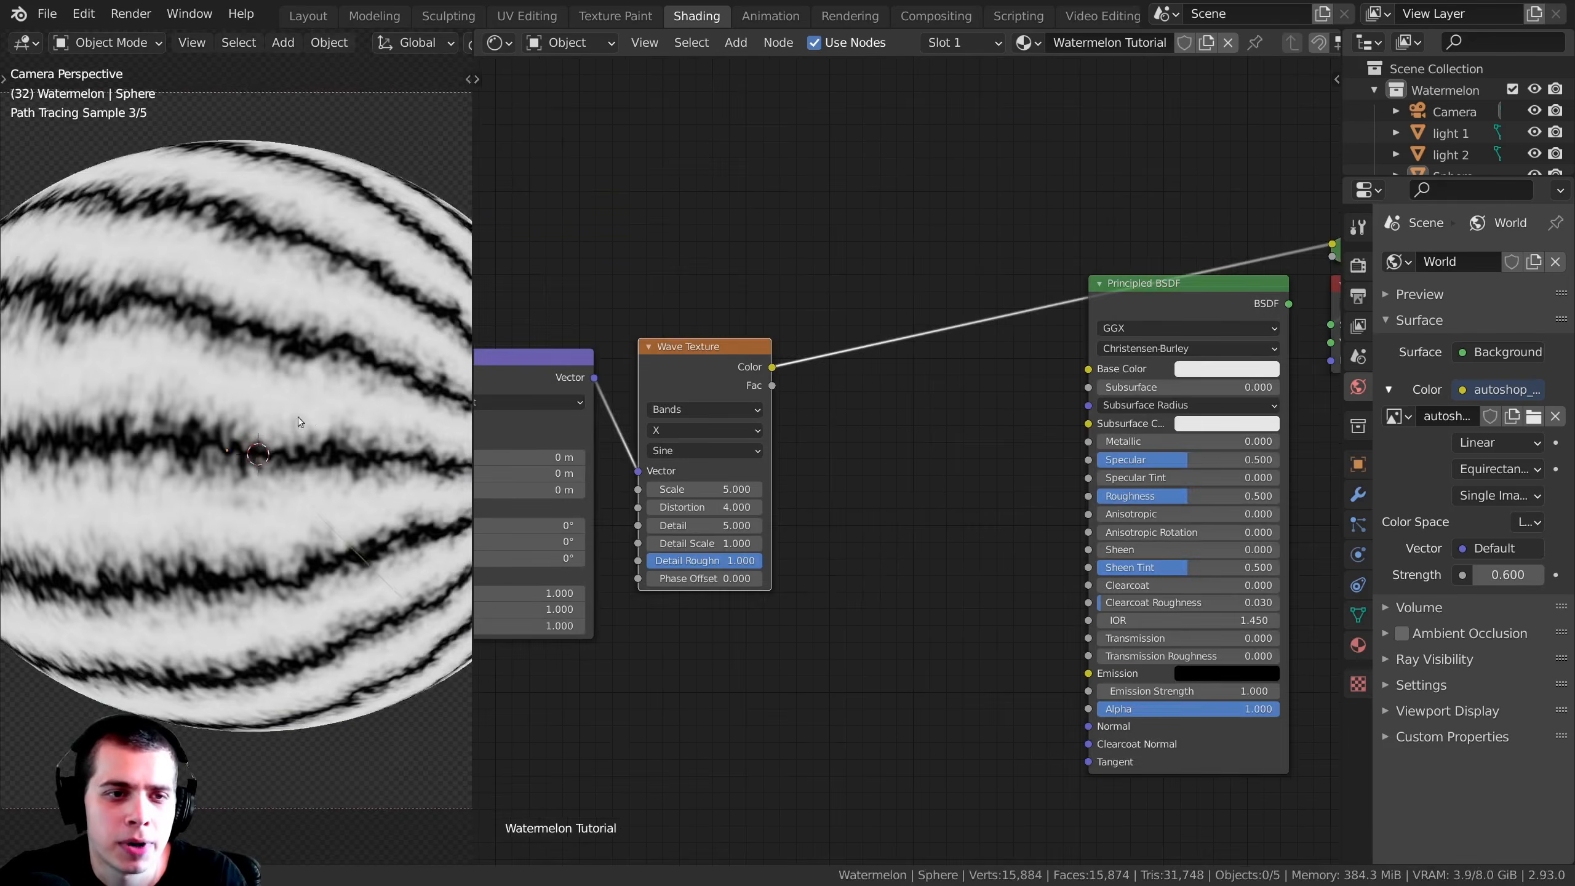
scroll(292, 397, up, 4)
scroll(285, 413, up, 2)
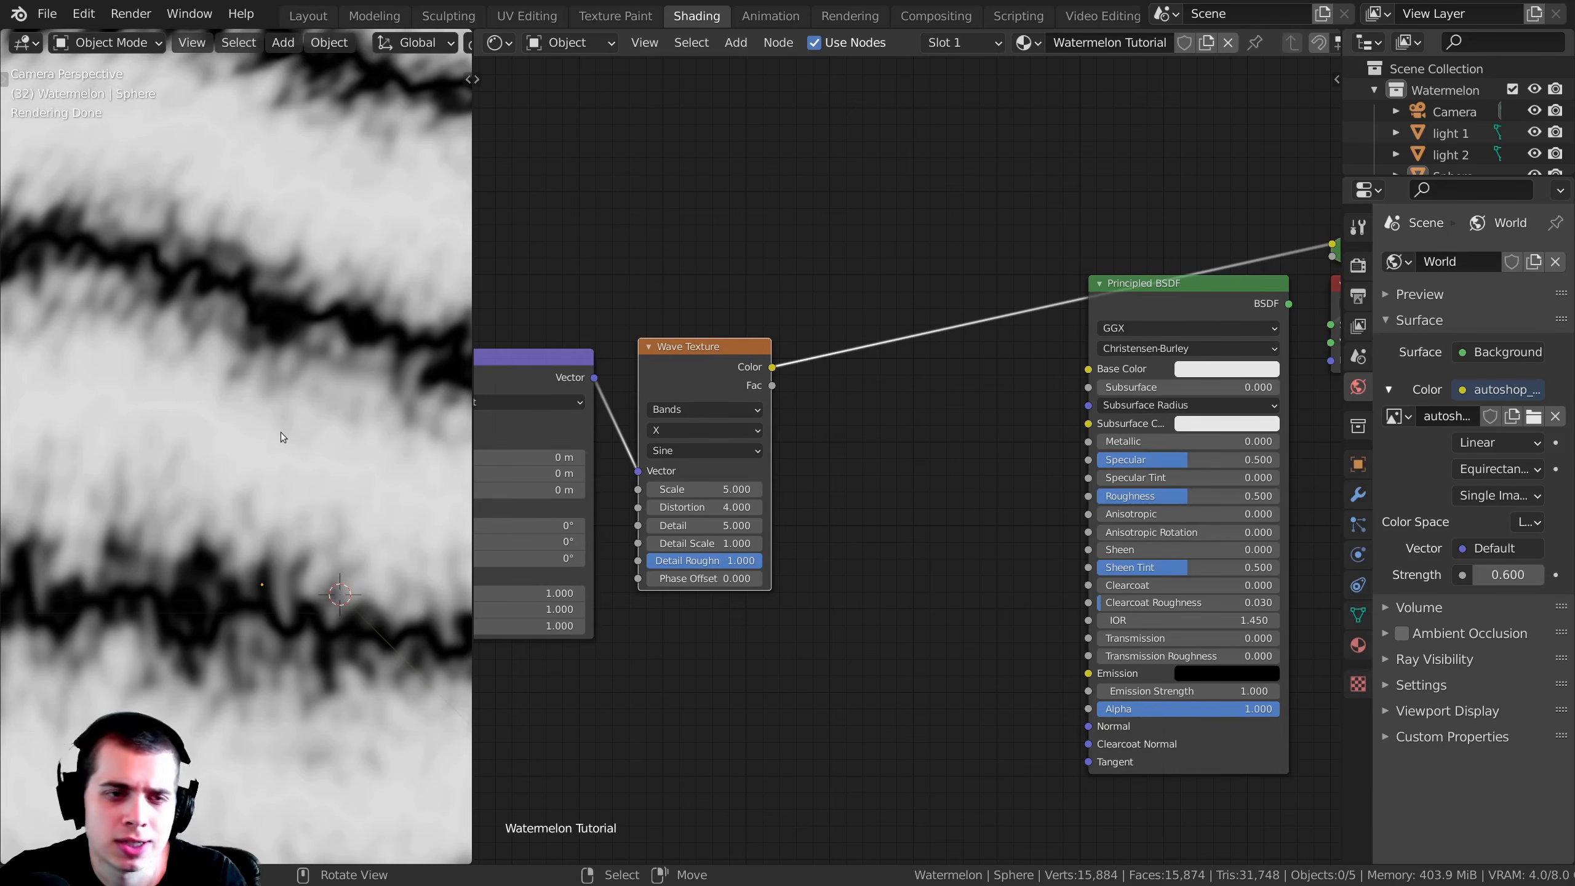
scroll(214, 403, down, 2)
scroll(302, 419, up, 3)
scroll(323, 470, down, 5)
scroll(297, 419, up, 2)
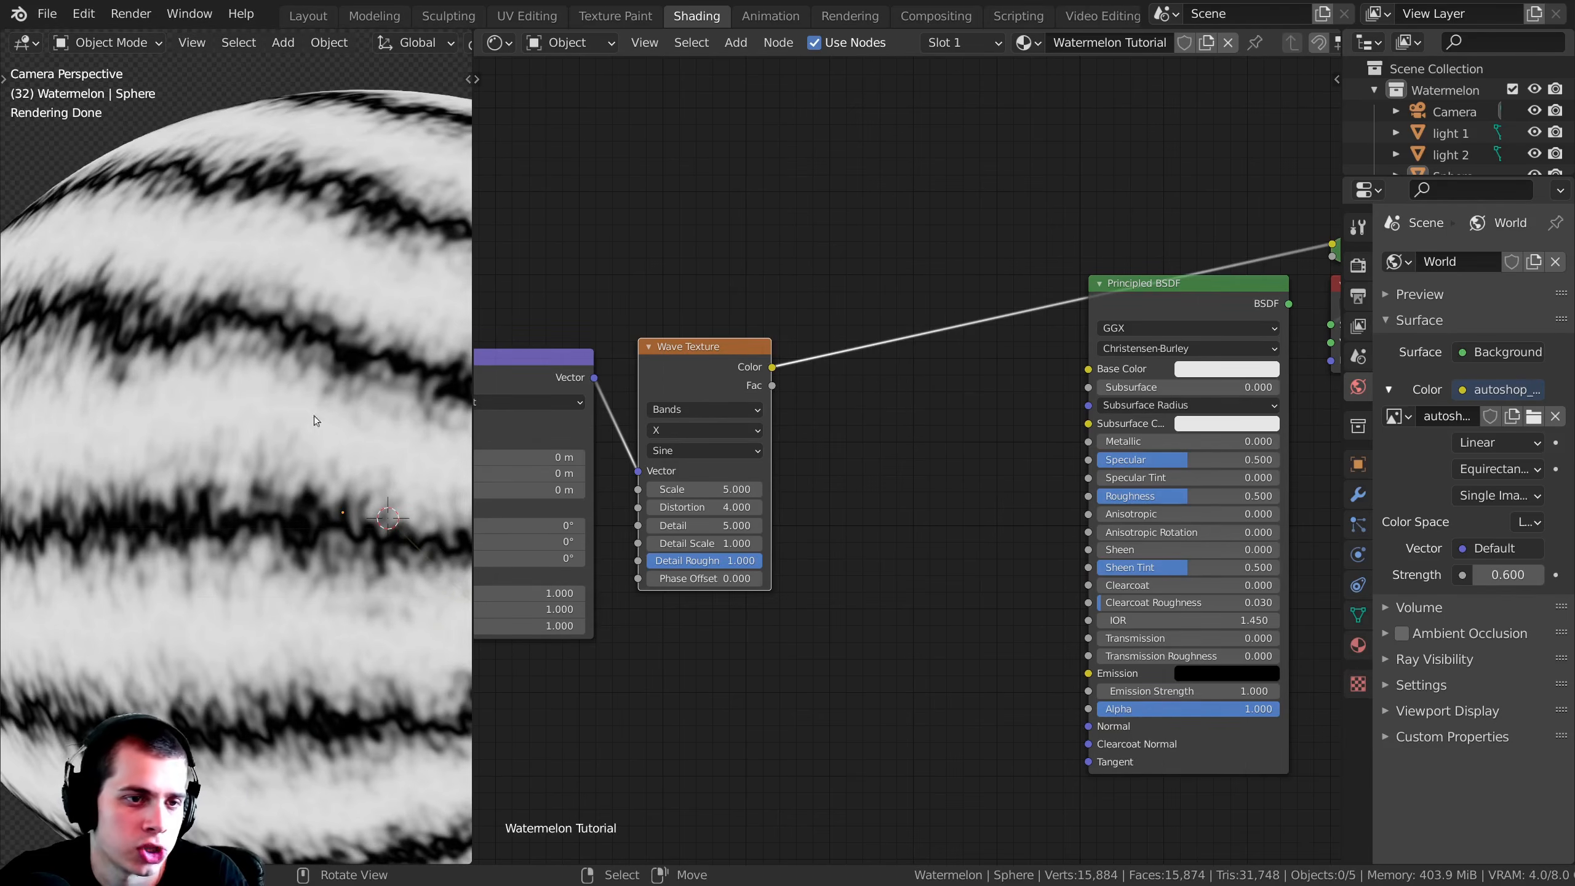
middle_drag(190, 438, 342, 379)
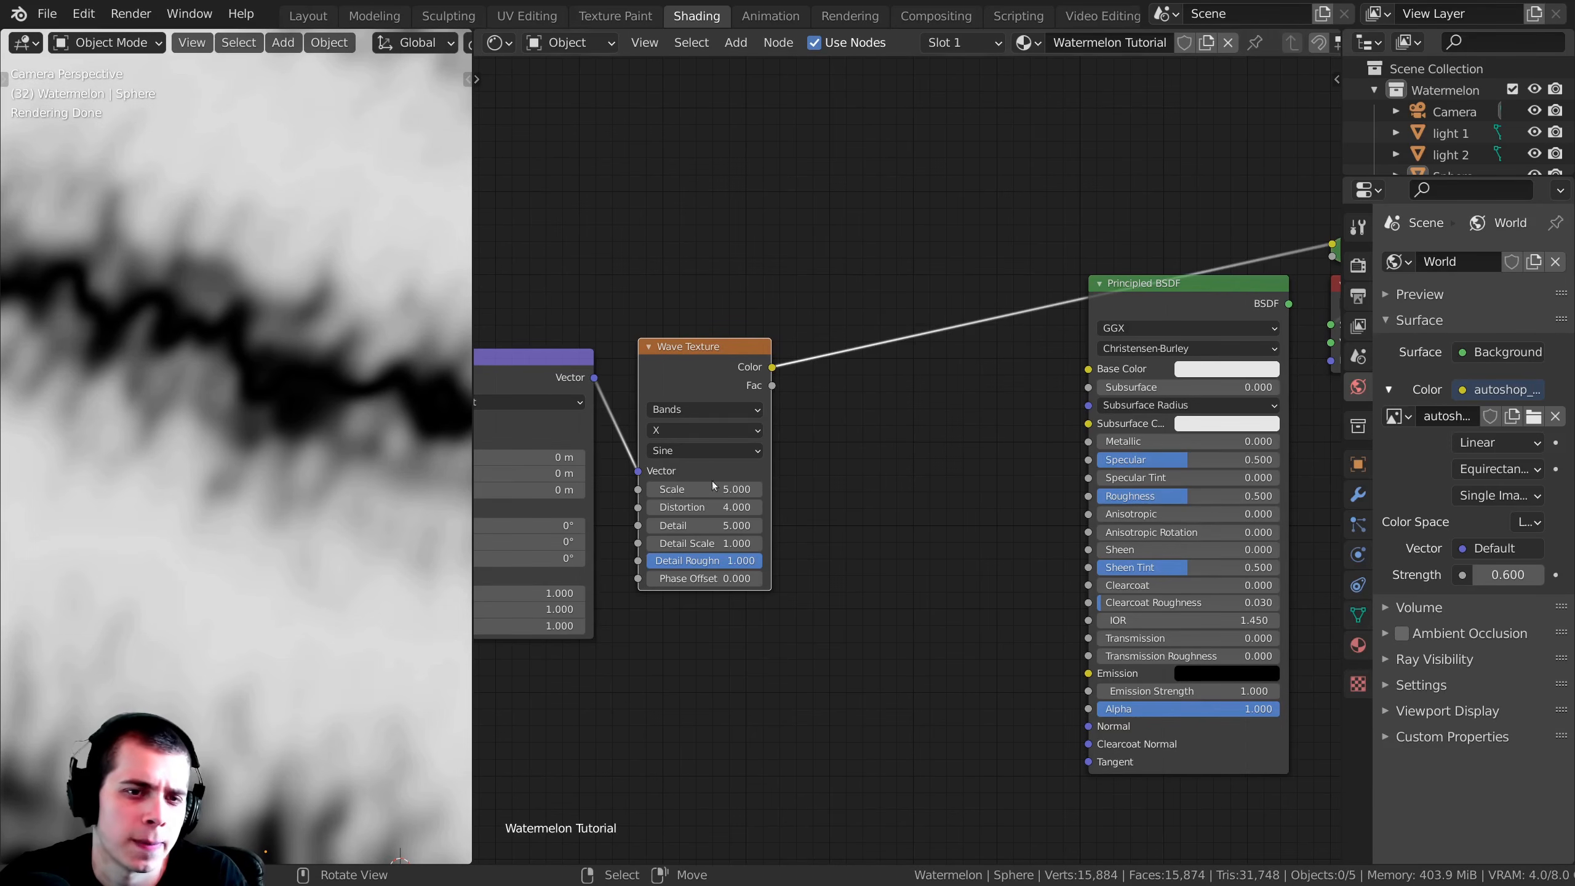
Step: Insert a Noise Texture node on the link leaving the Wave Texture's Color output
scroll(853, 502, down, 1)
middle_drag(900, 454, 897, 517)
scroll(905, 473, up, 2)
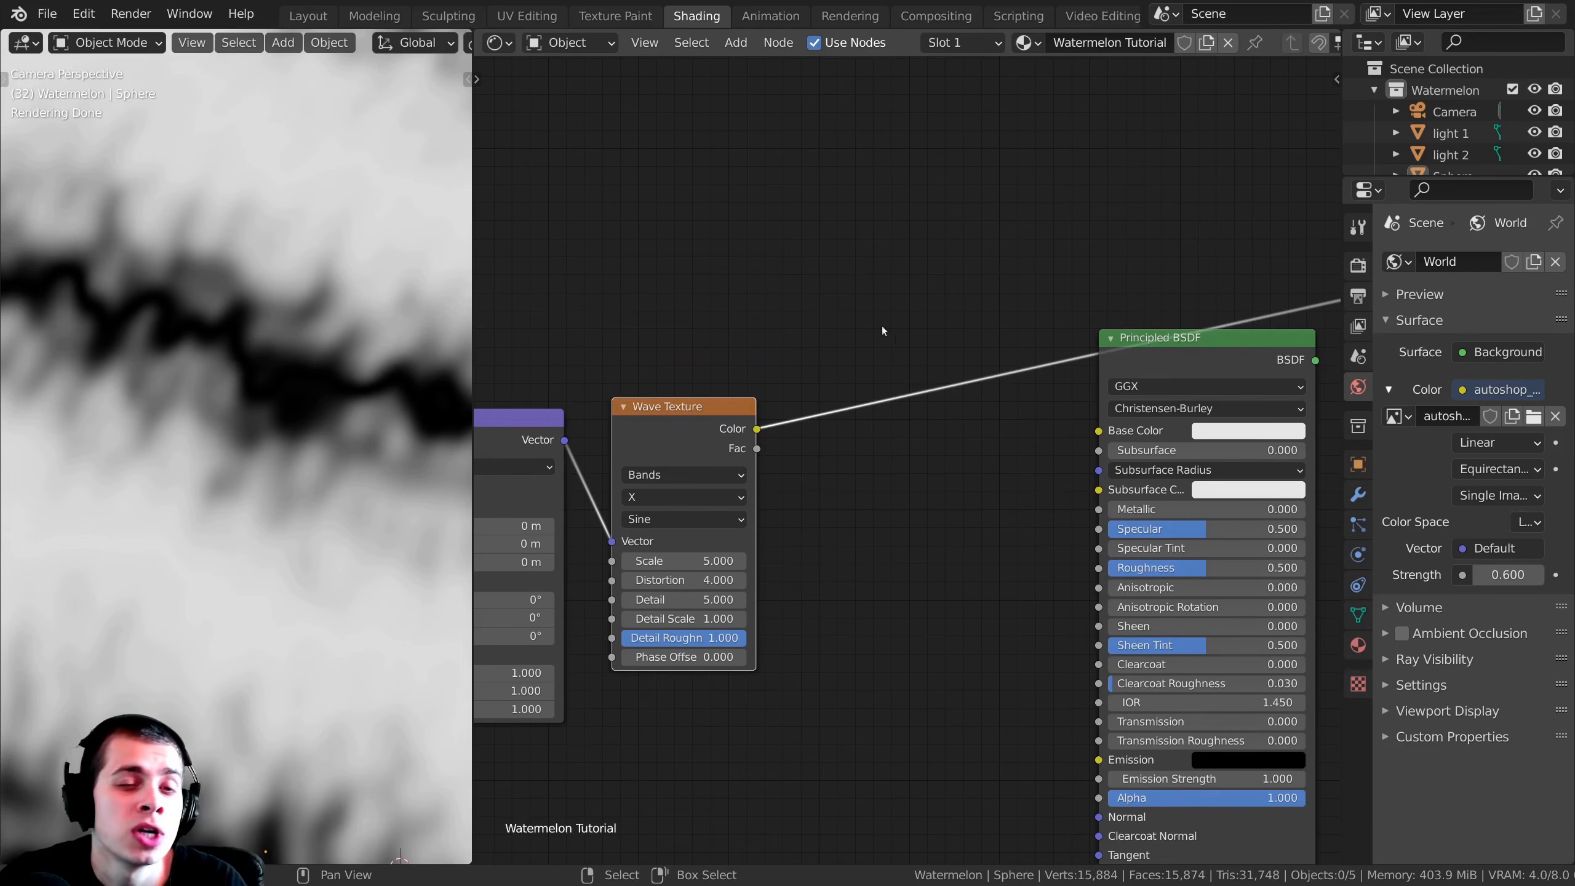
key(shift+a)
click(810, 240)
text(no)
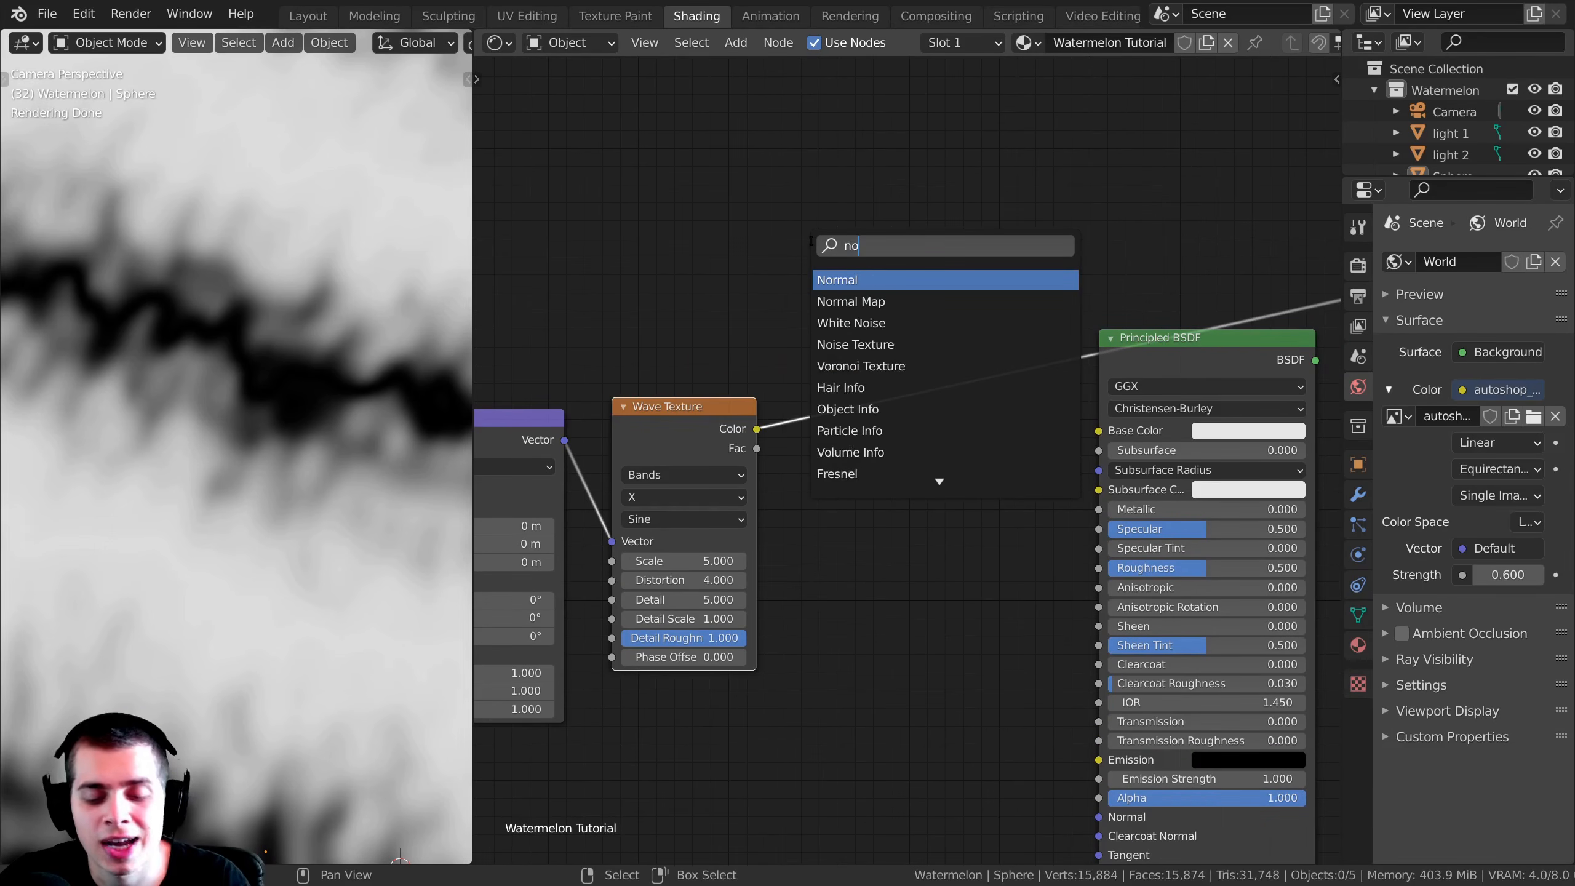
text(i)
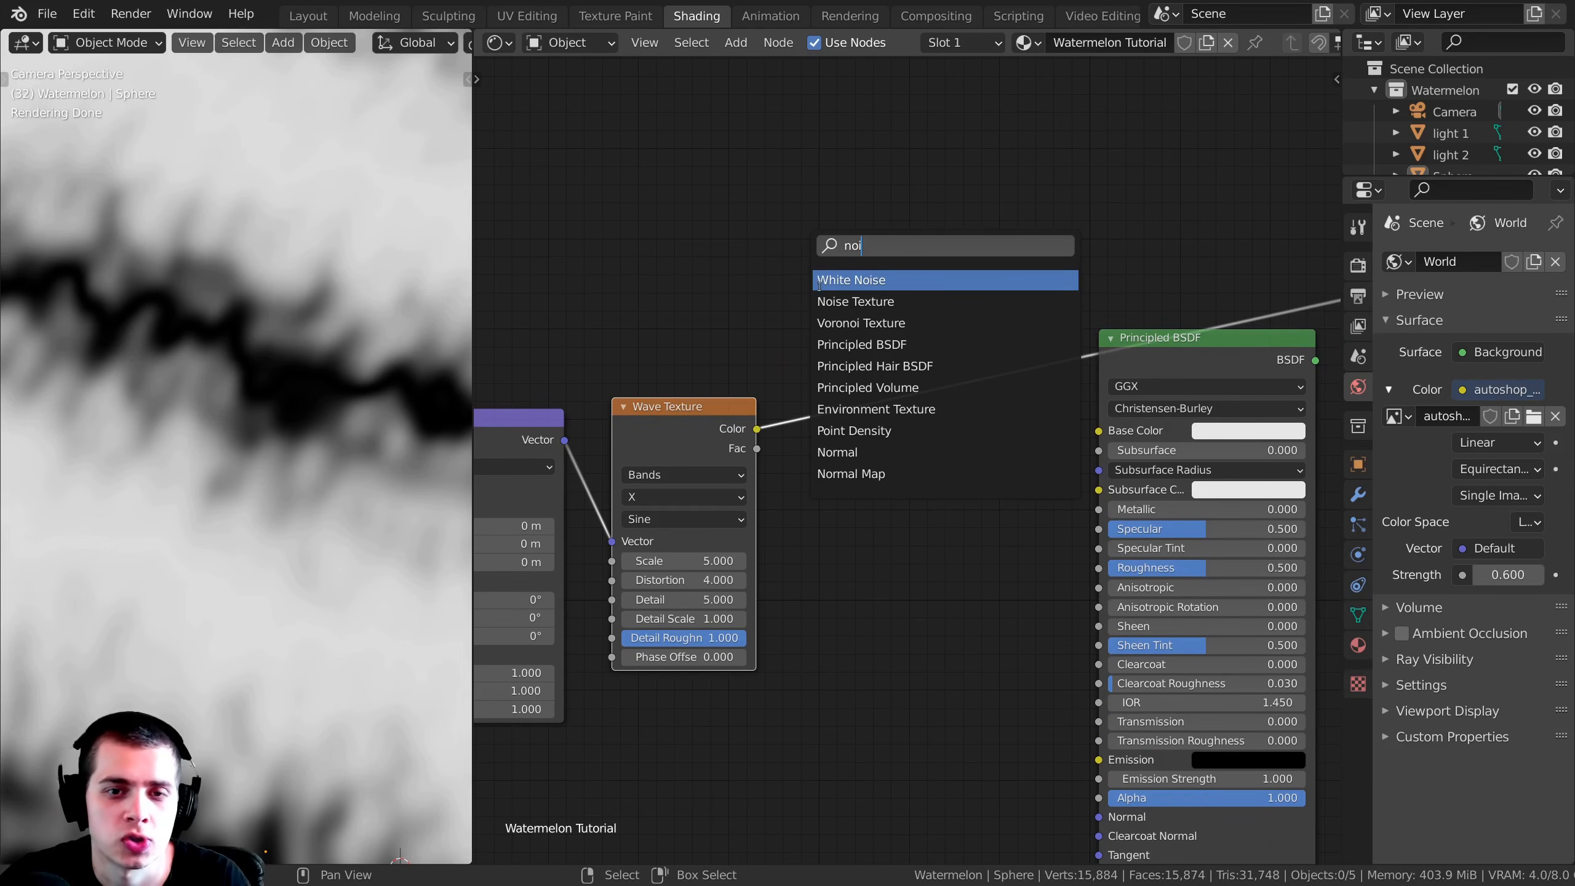
click(870, 300)
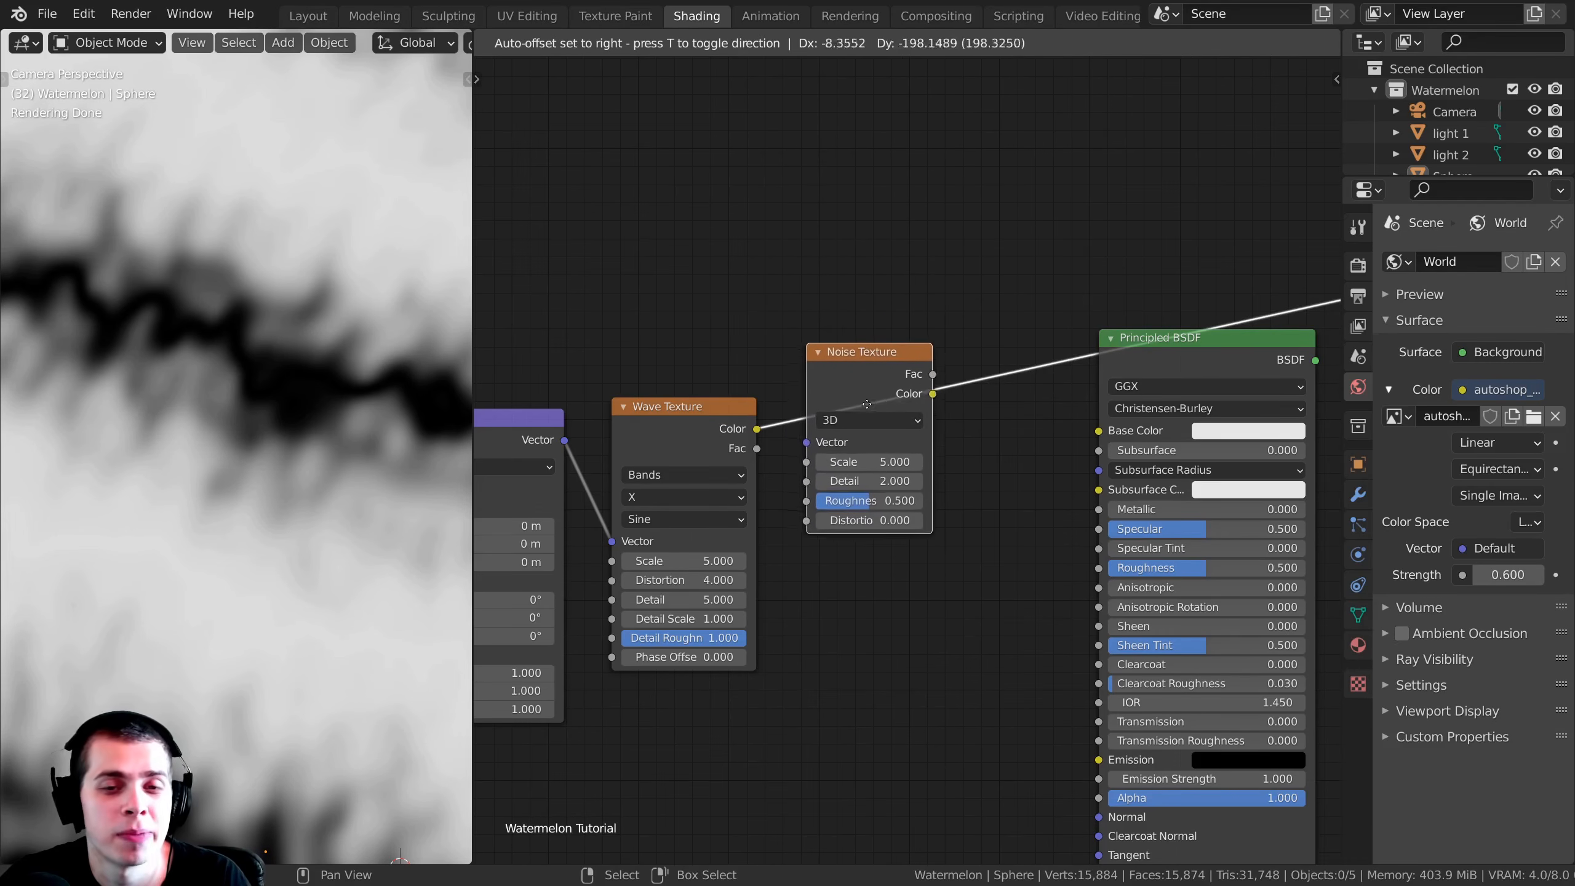
click(863, 409)
Step: Reposition the Noise Texture node beside the Wave Texture and preview its Fac output on the sphere
drag(894, 373, 893, 380)
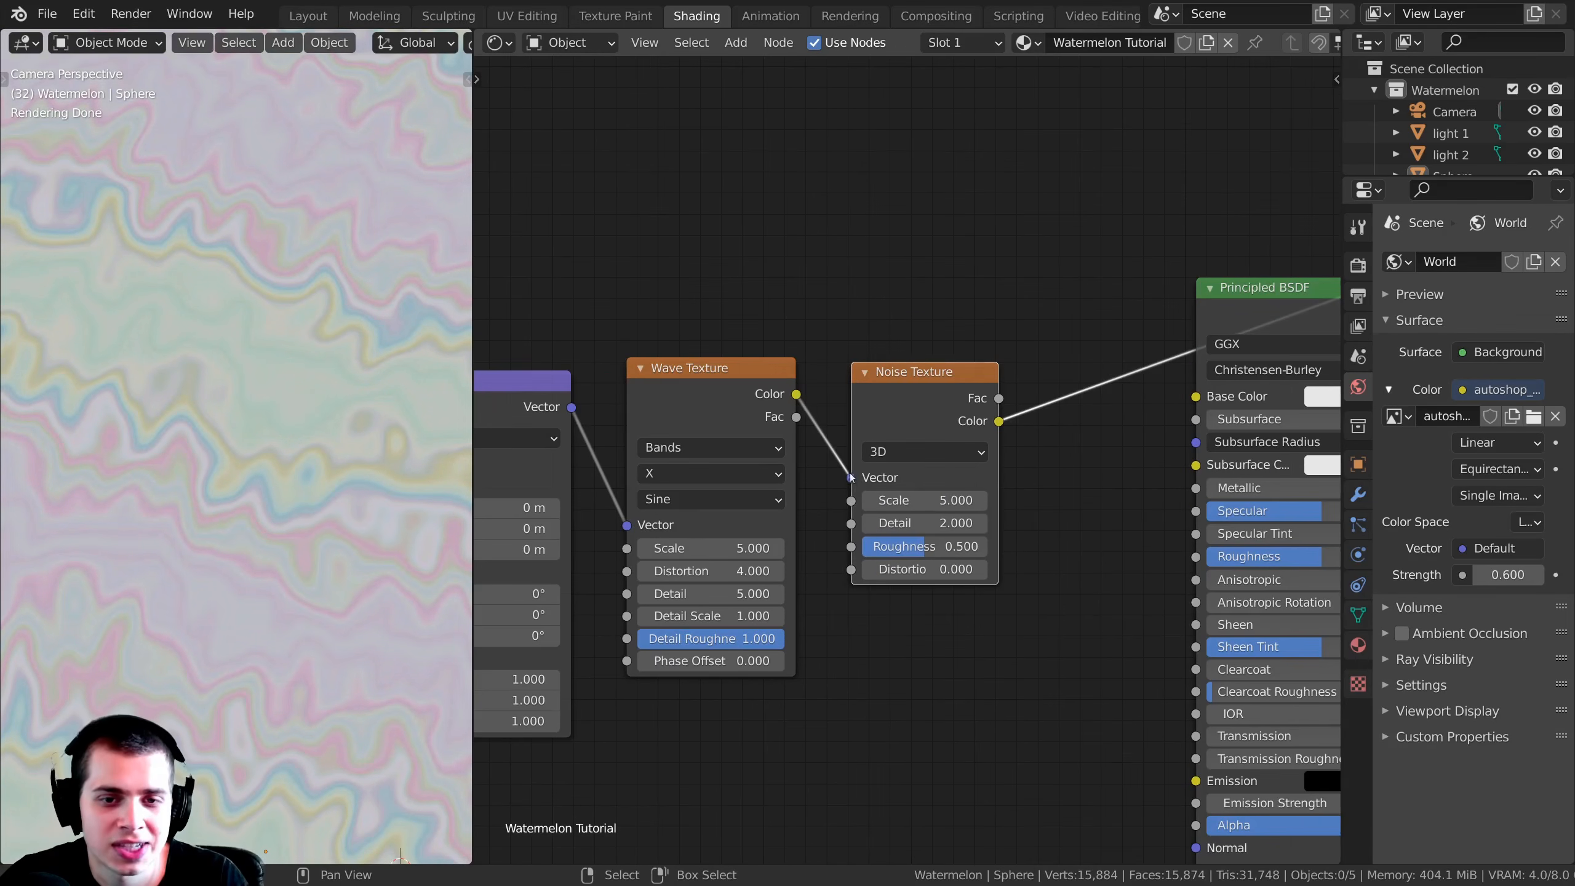
drag(909, 414, 893, 420)
middle_drag(892, 419, 901, 420)
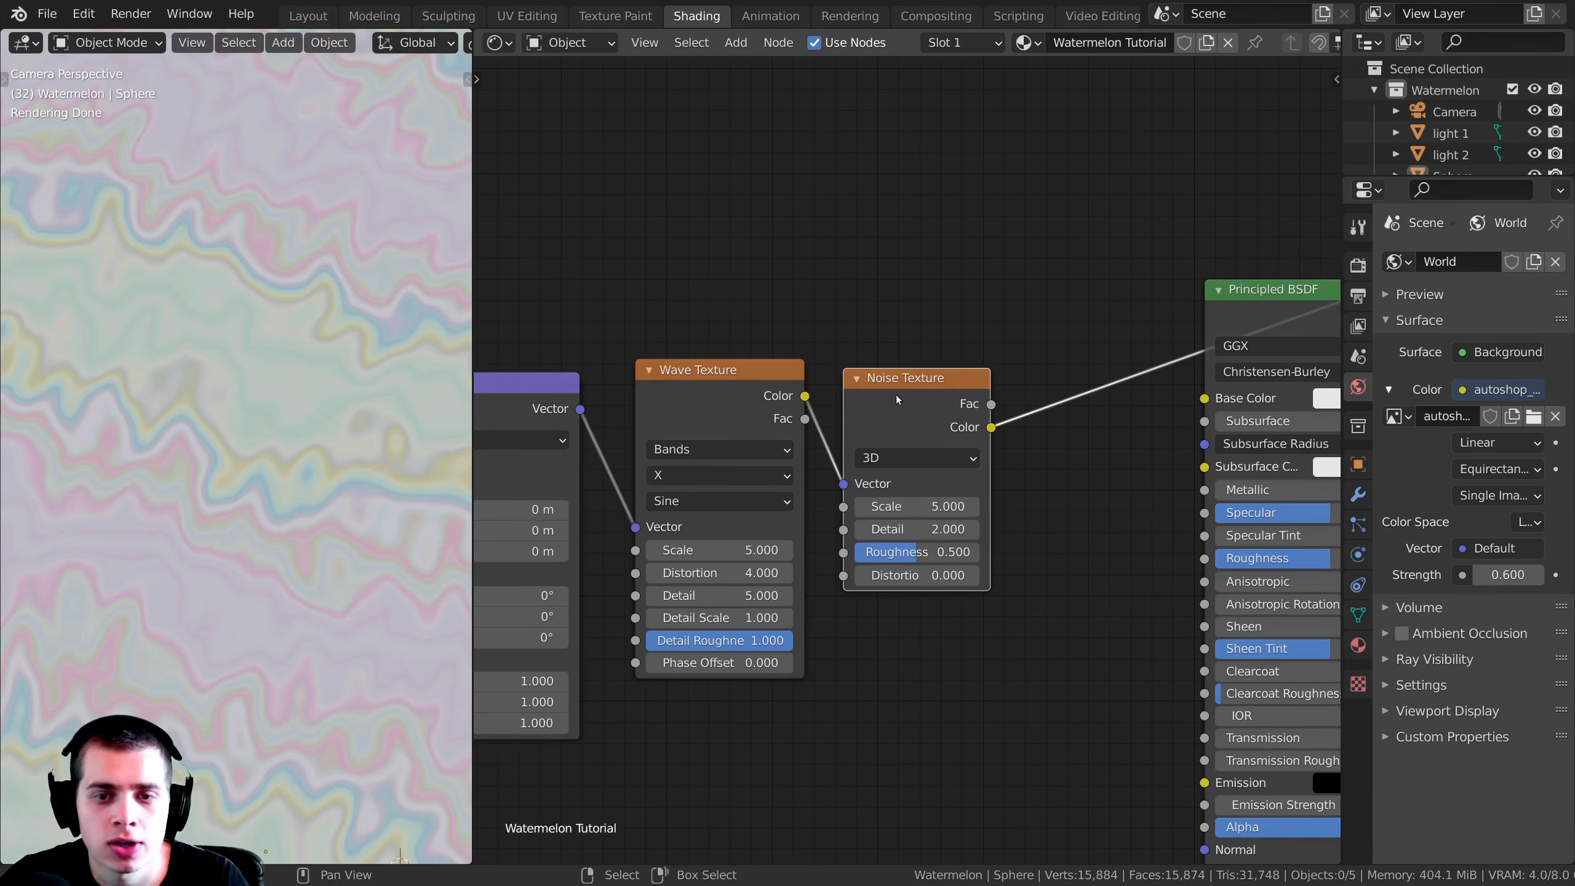
ctrl+shift+click(937, 381)
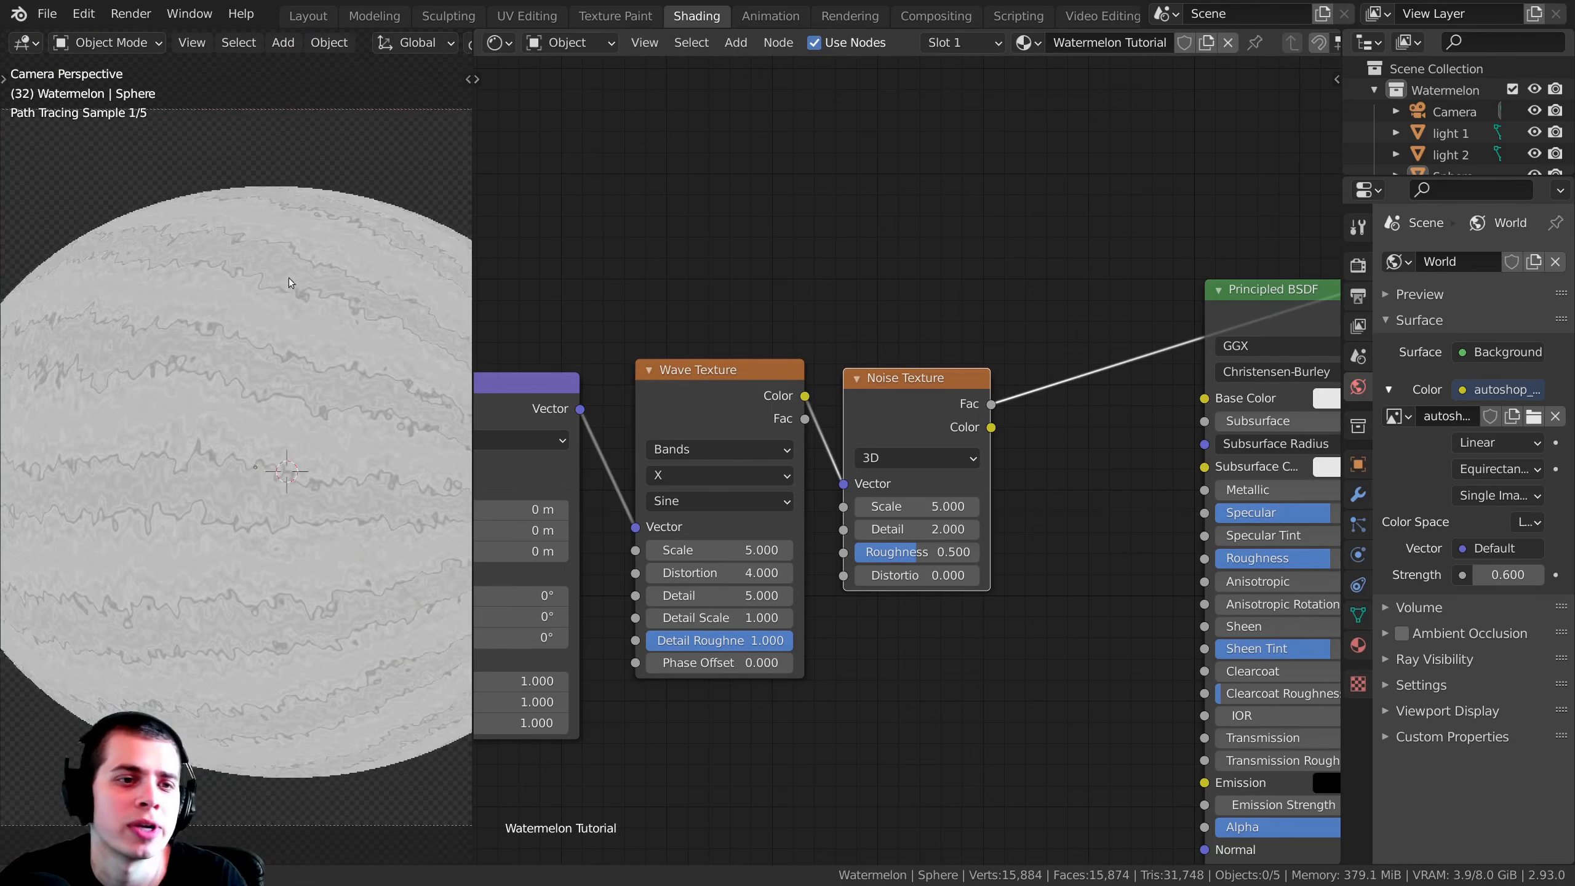
Step: Set the Noise Texture's Scale to 1 and check the pattern on the sphere
scroll(831, 468, up, 1)
scroll(937, 389, up, 2)
click(958, 505)
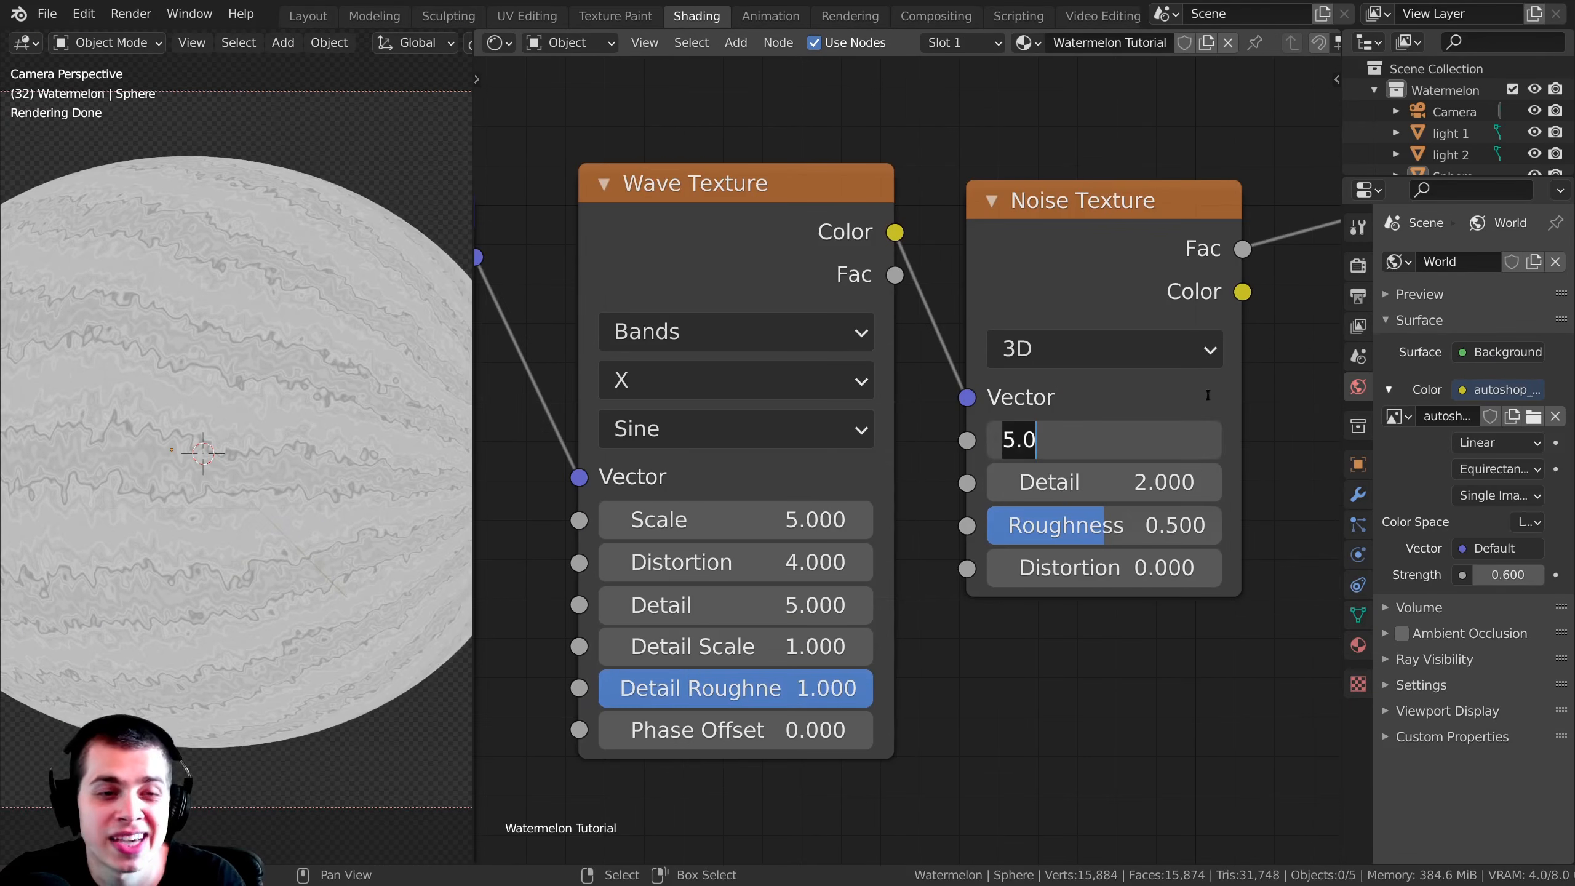
text(1)
key(Return)
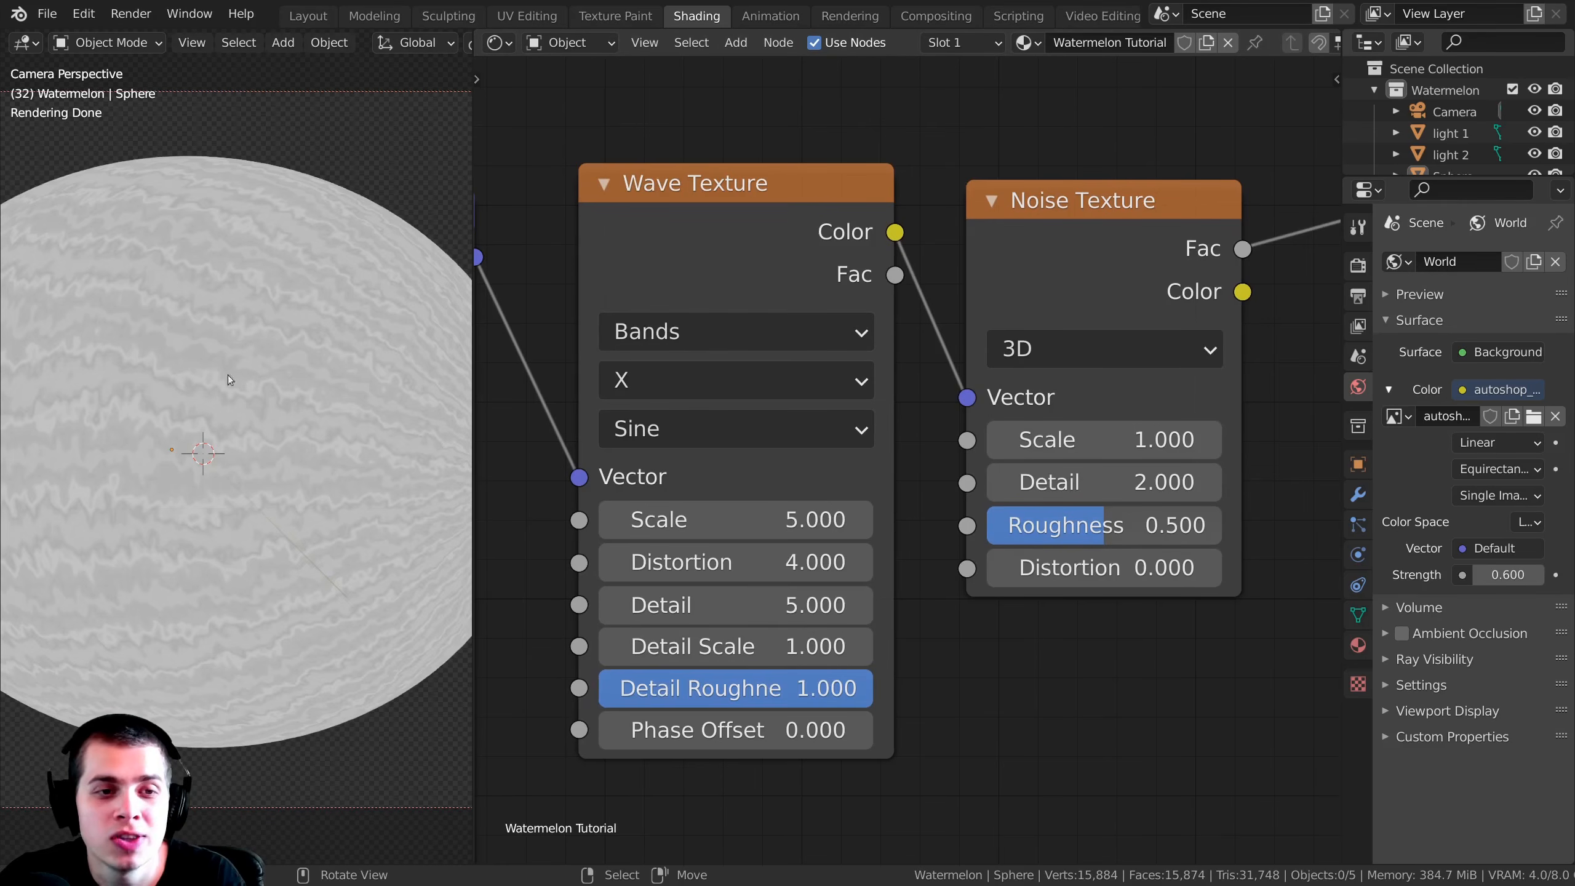
shift+middle_drag(101, 418, 150, 412)
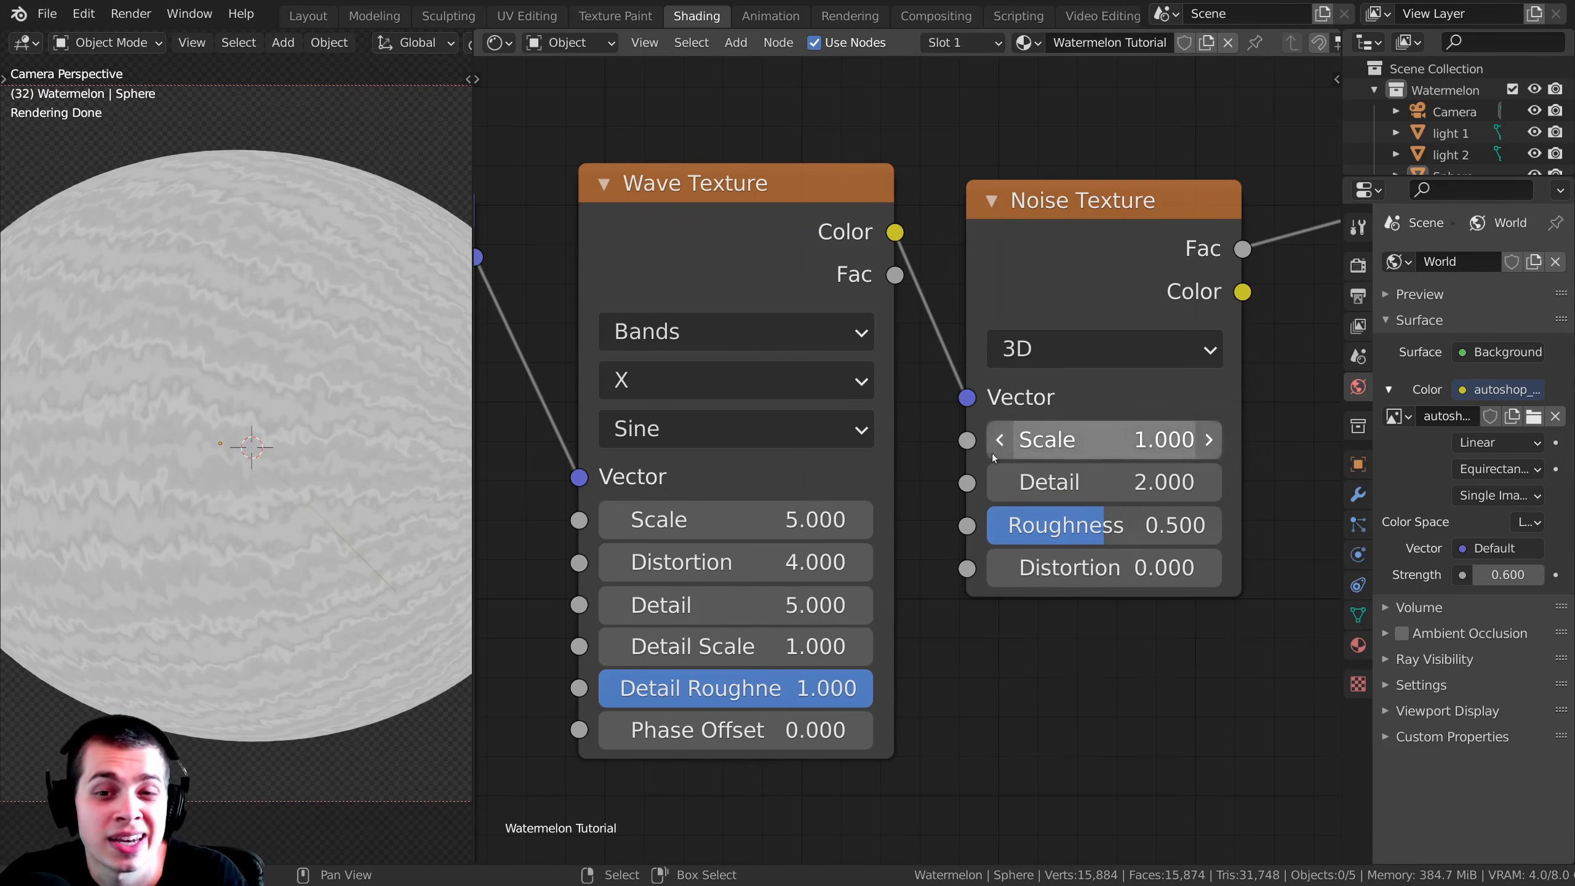
Step: Set the Noise Texture's Detail to 0 and Roughness to 0.457, moving the node slightly closer to the Wave Texture
drag(1106, 478, 1047, 478)
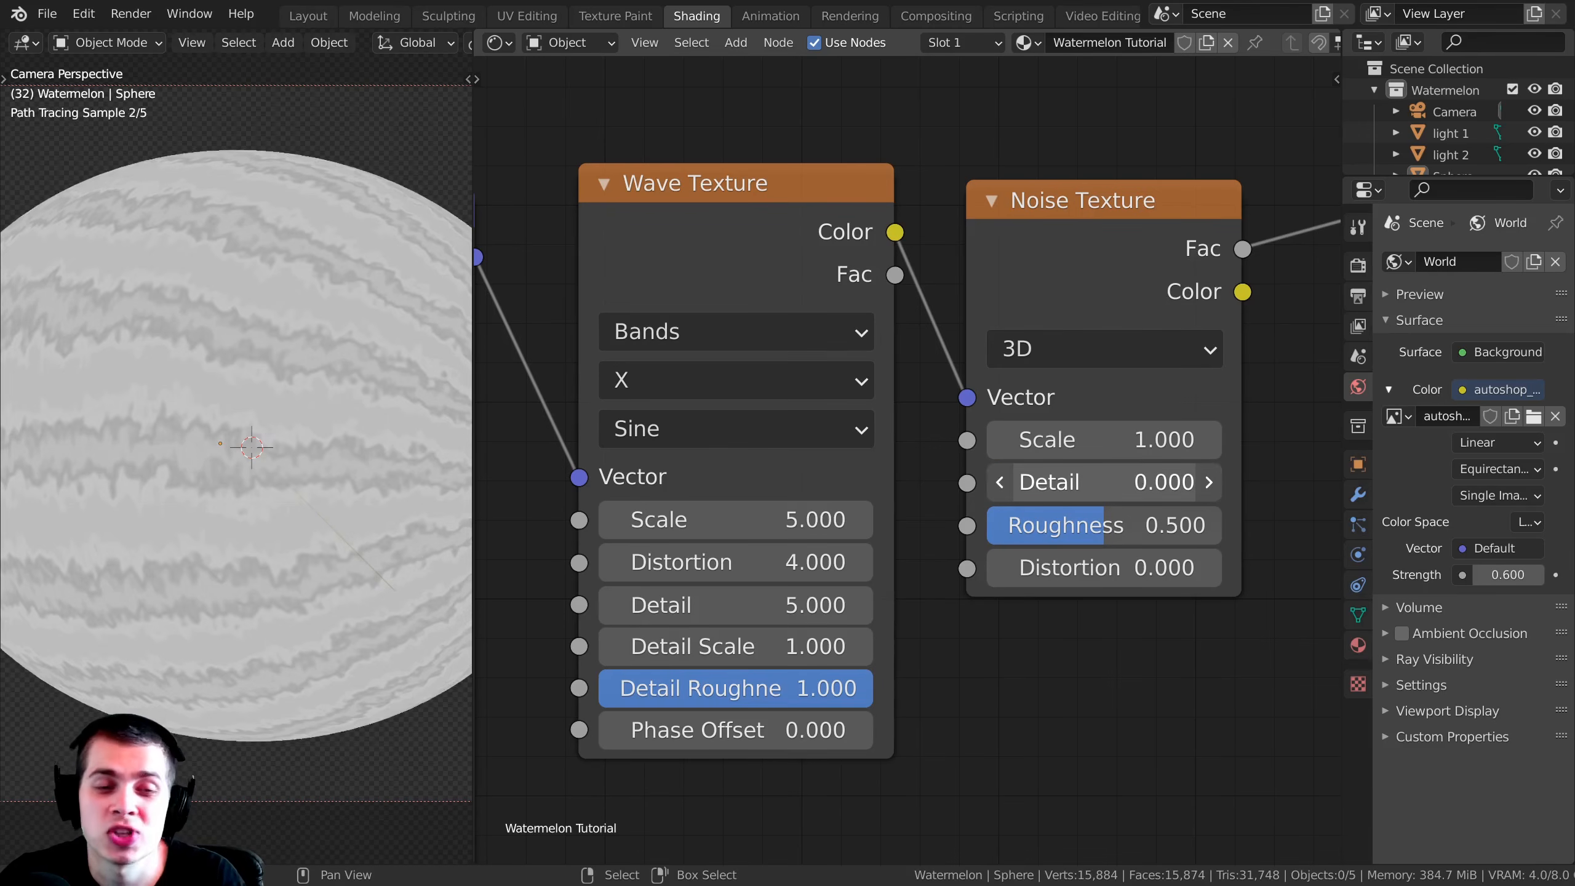
drag(1079, 248, 1068, 244)
scroll(227, 419, up, 3)
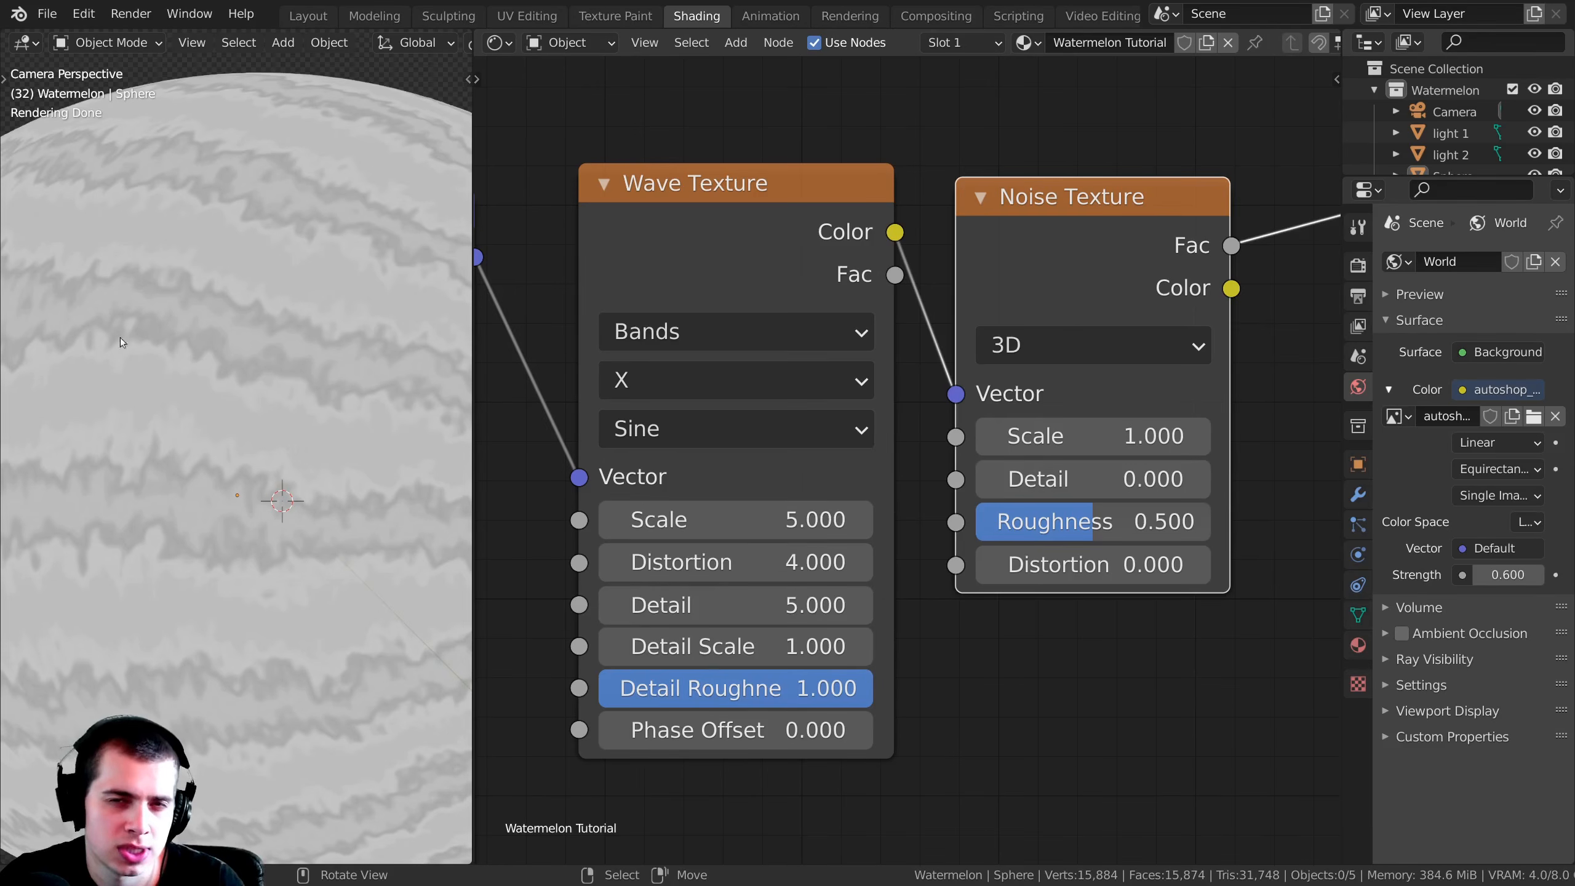
middle_drag(1085, 599, 1061, 544)
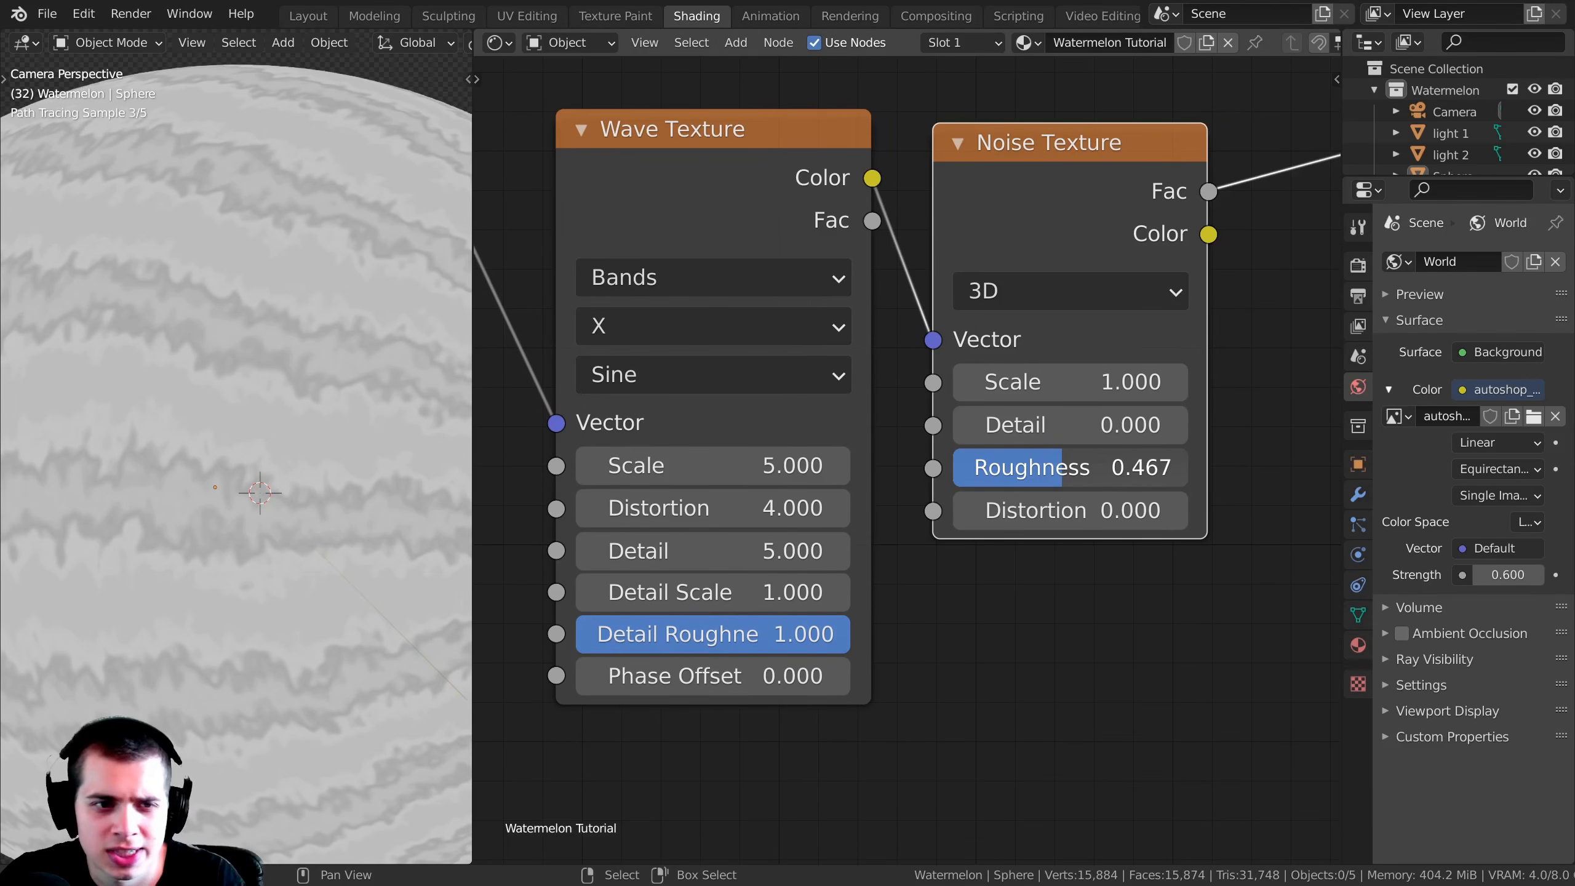
drag(1065, 467, 1068, 467)
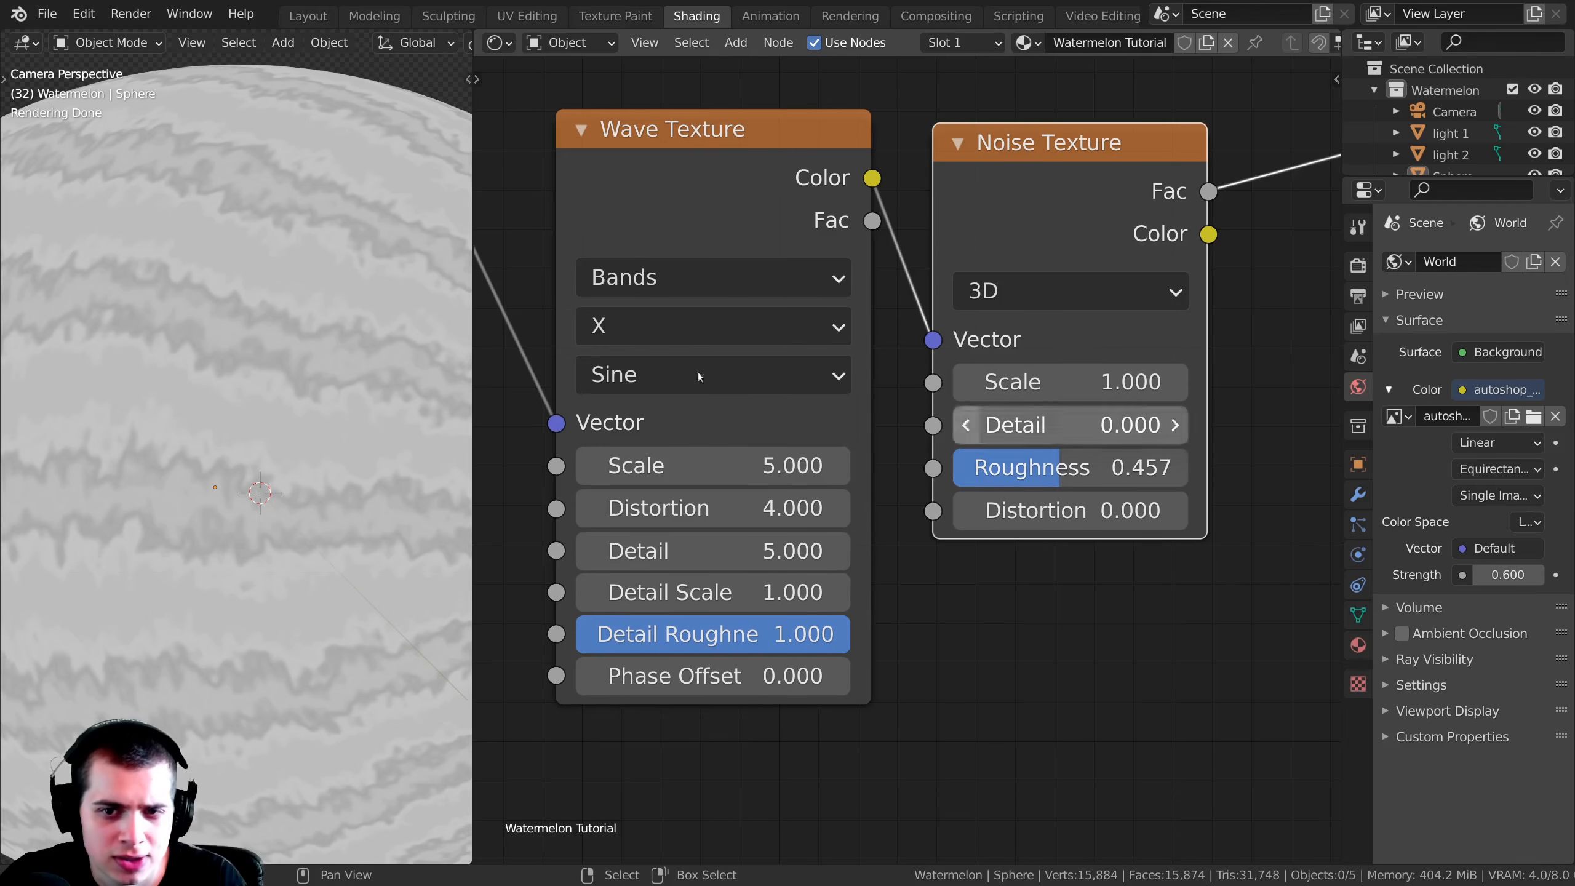
scroll(309, 448, up, 2)
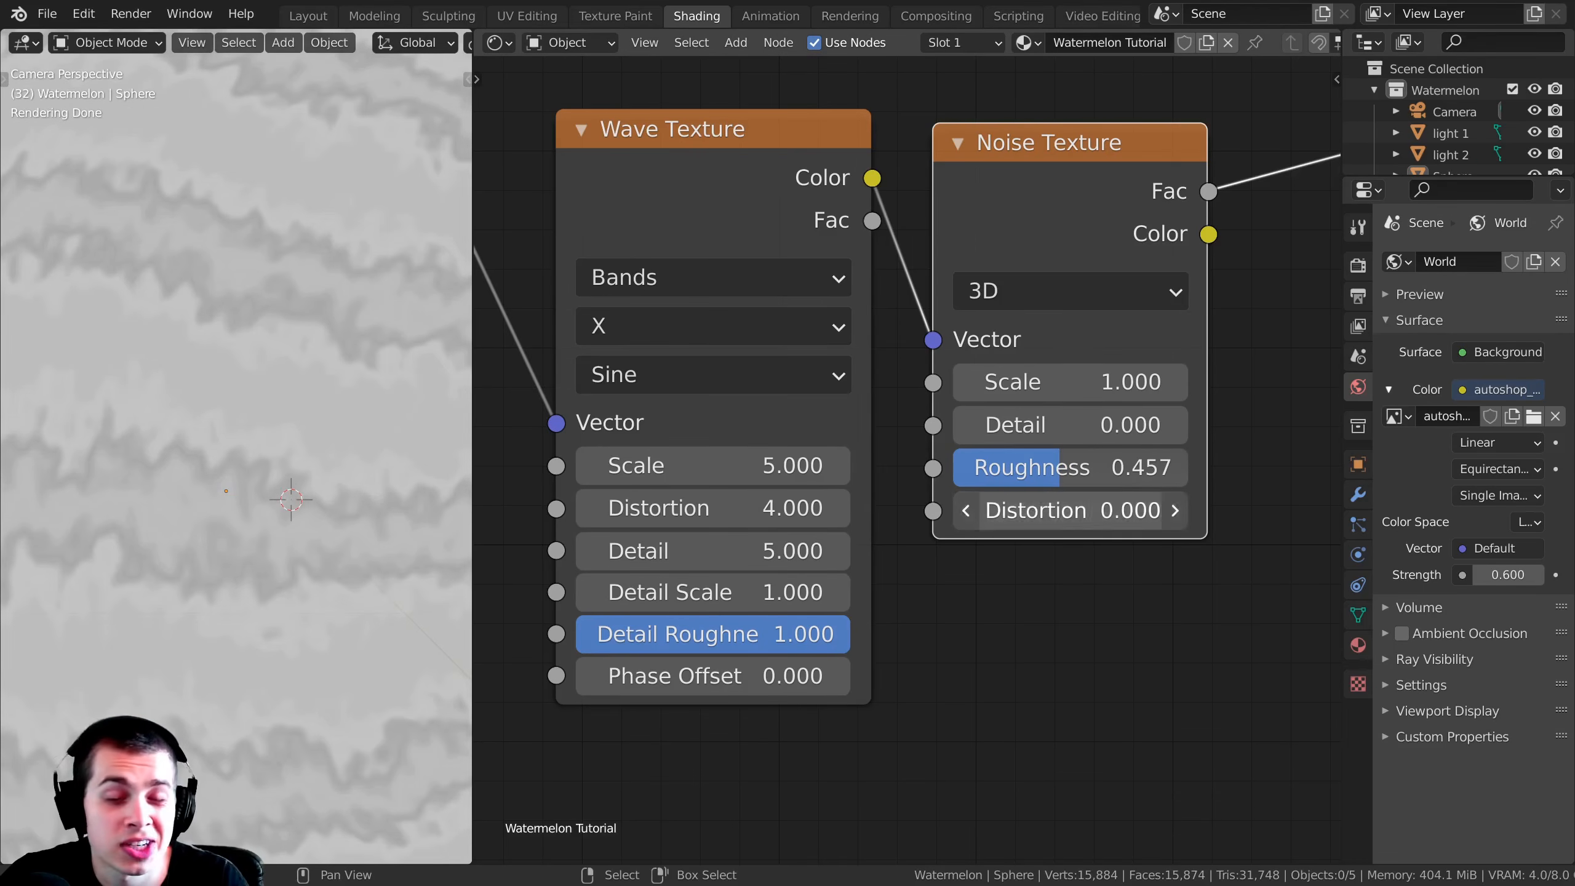
Step: Set the Noise Texture's Distortion to 0.4 and check the stripes on the sphere
click(1036, 508)
text(0.4)
key(Return)
key(Home)
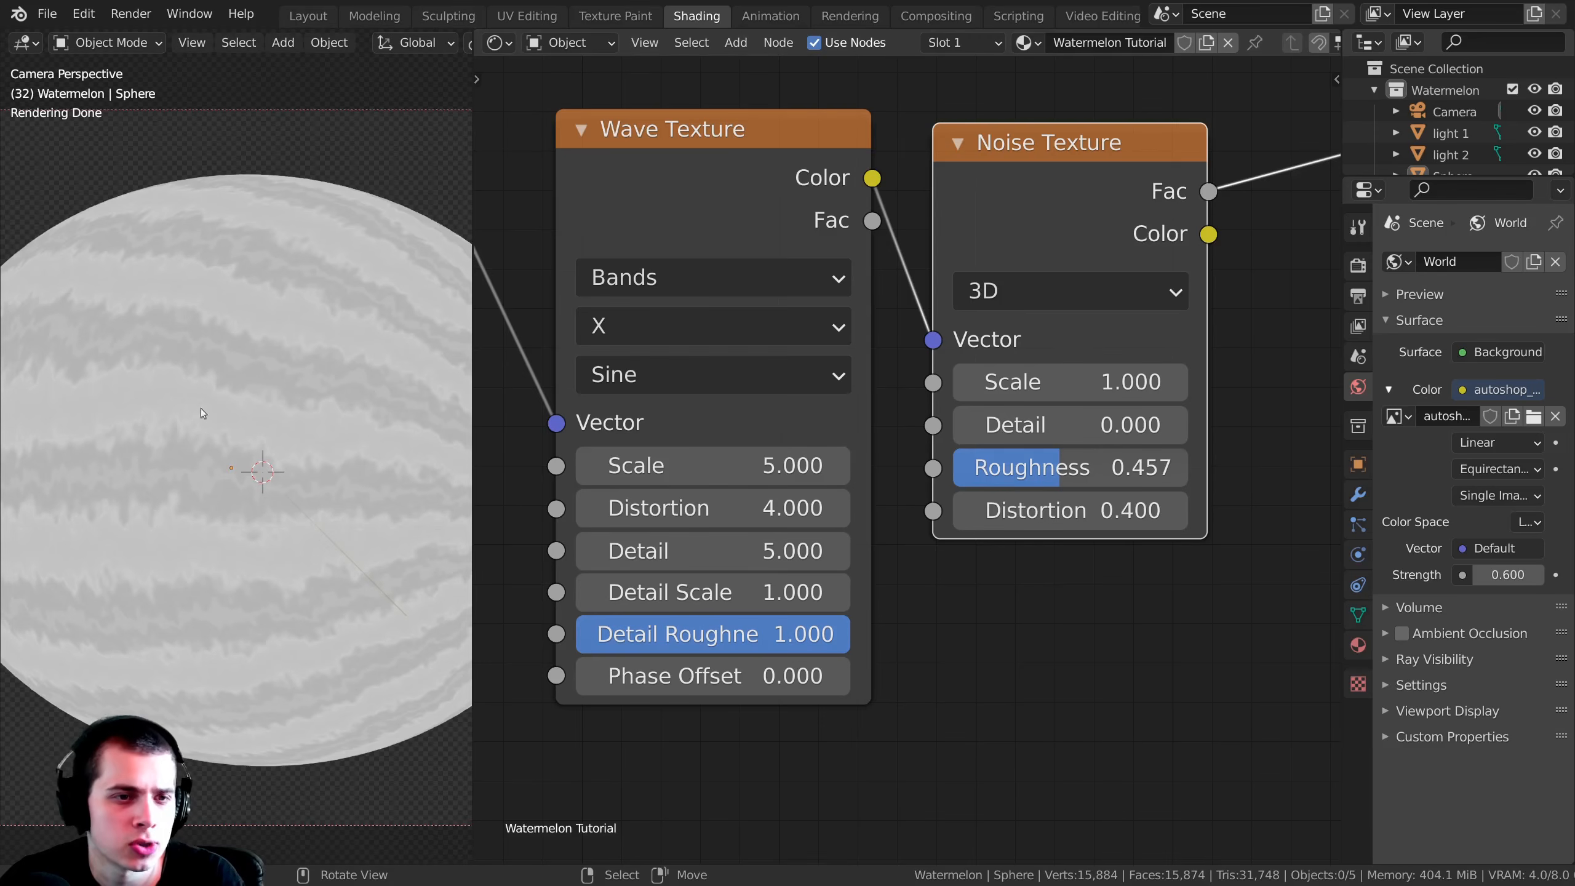
scroll(294, 488, up, 3)
scroll(305, 480, down, 4)
scroll(905, 379, down, 1)
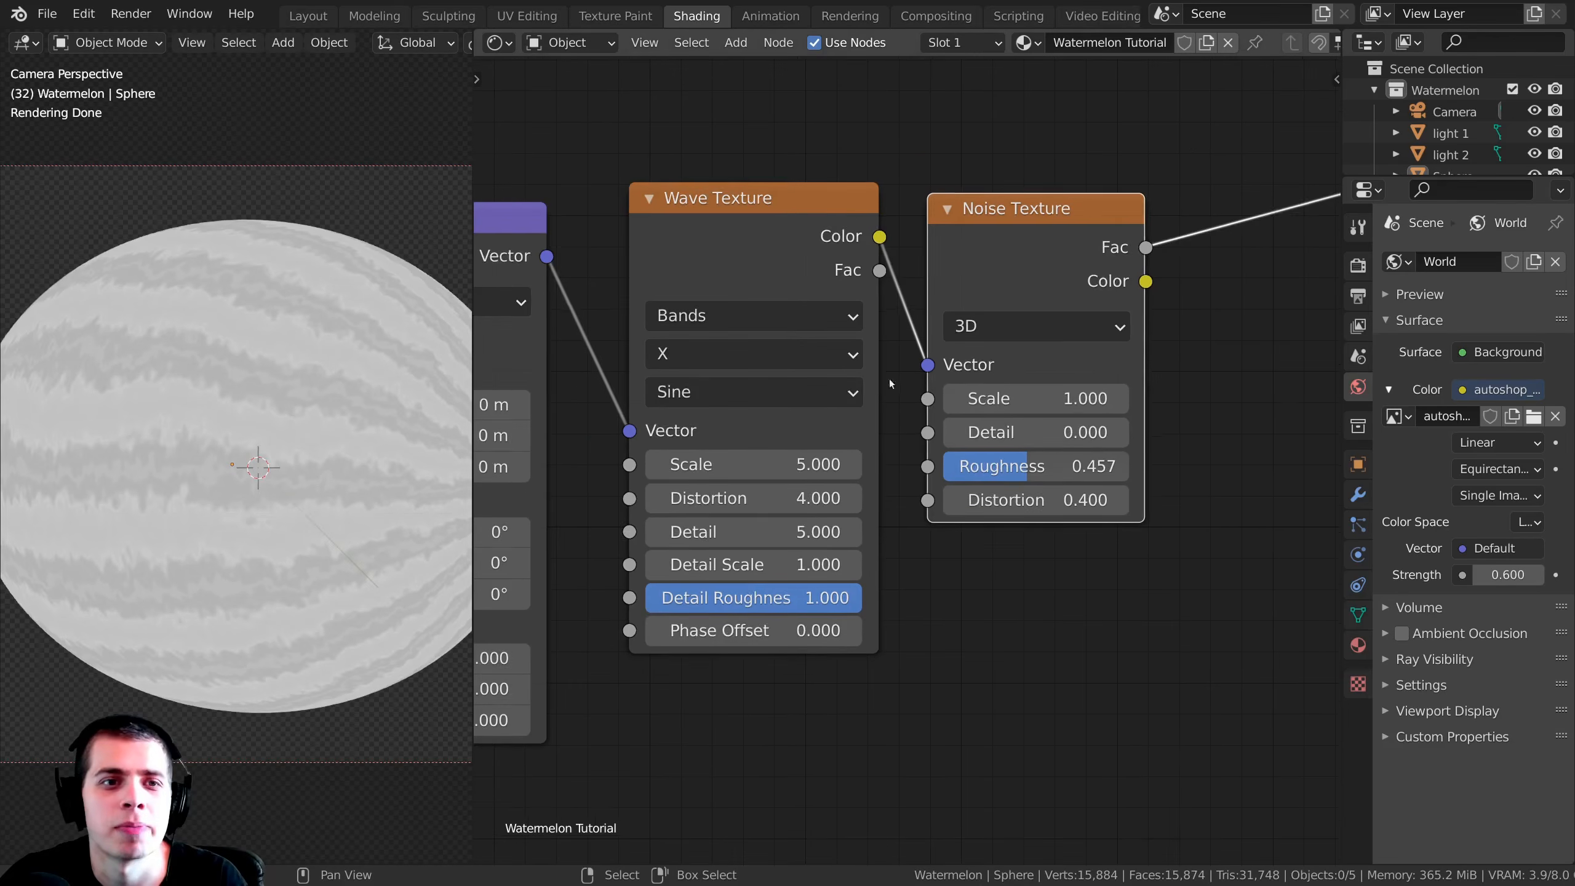
Step: Insert a ColorRamp node after the Noise Texture, fed by its Fac output
scroll(363, 457, down, 2)
scroll(1024, 472, down, 3)
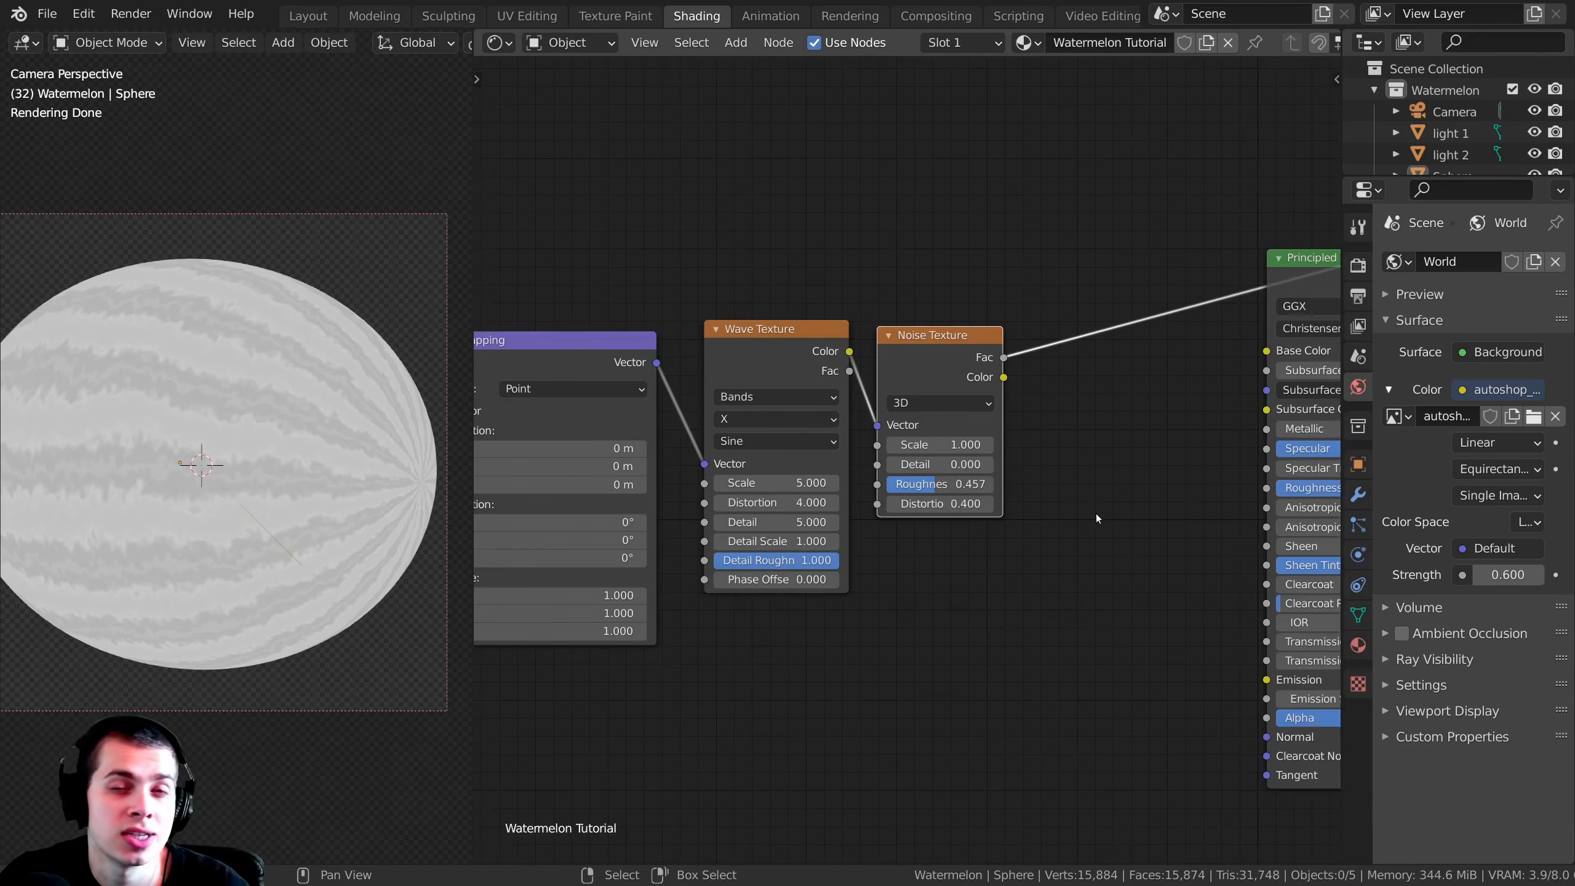
scroll(1068, 499, down, 5)
scroll(347, 470, up, 3)
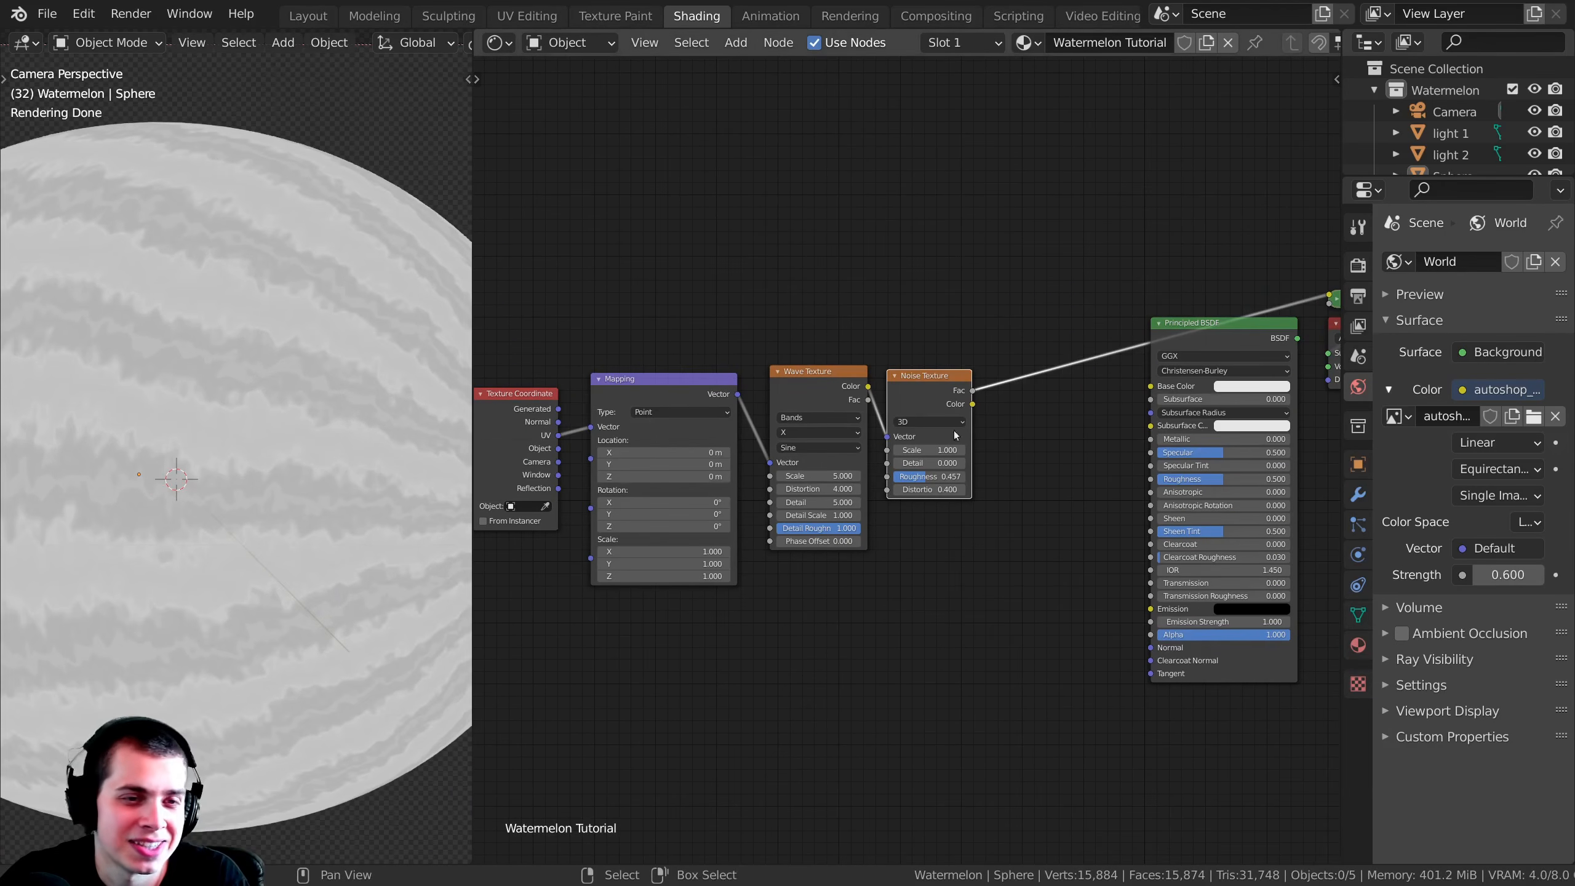
scroll(1064, 404, up, 2)
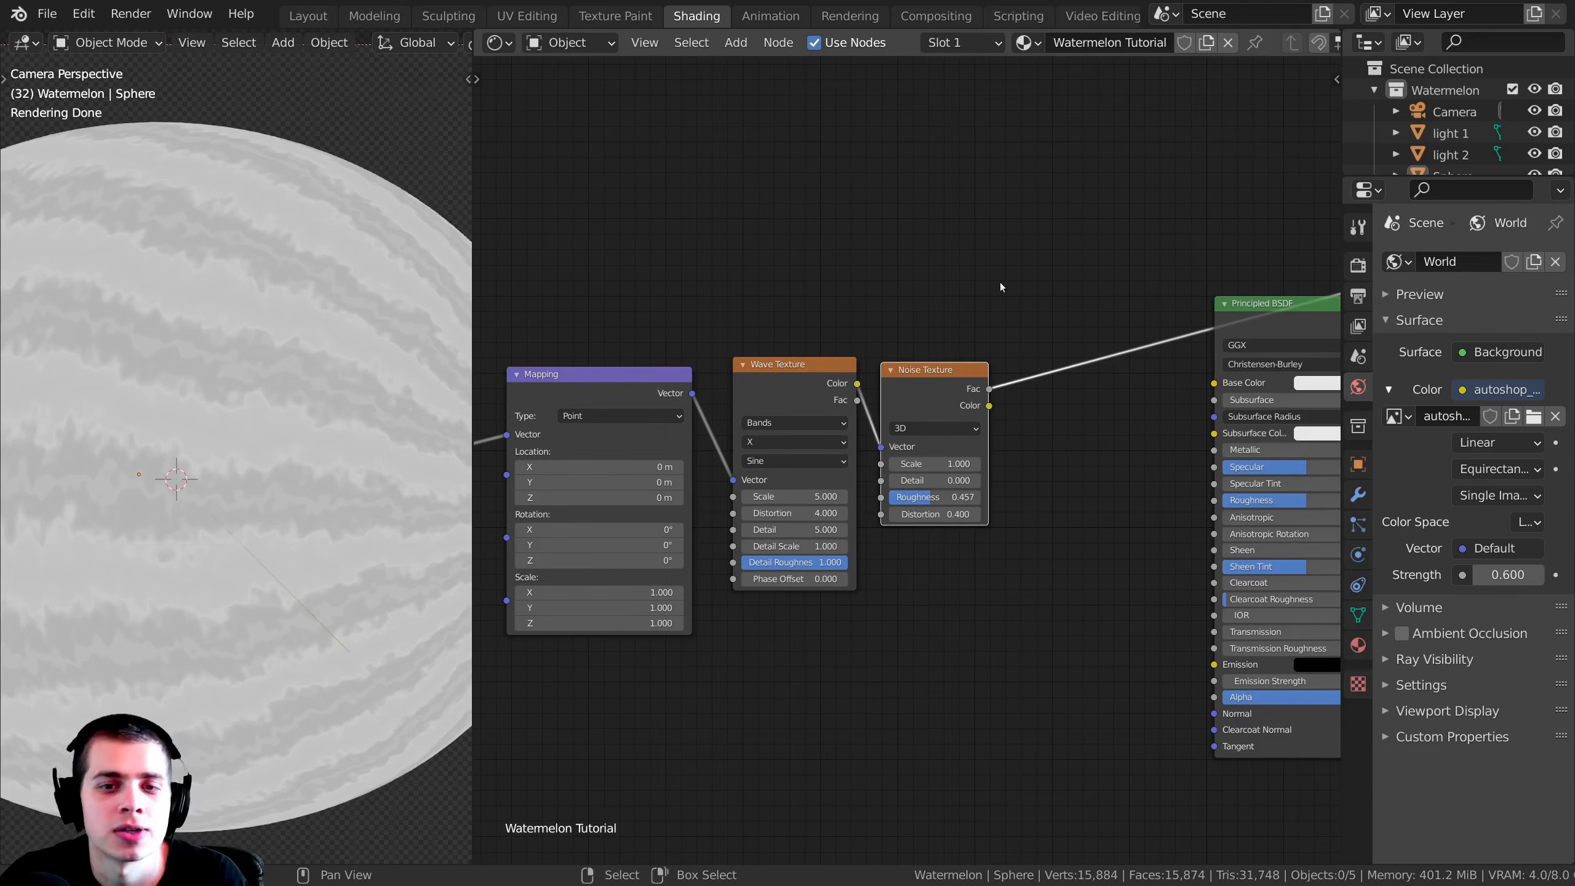
key(shift+a)
click(918, 254)
text(col)
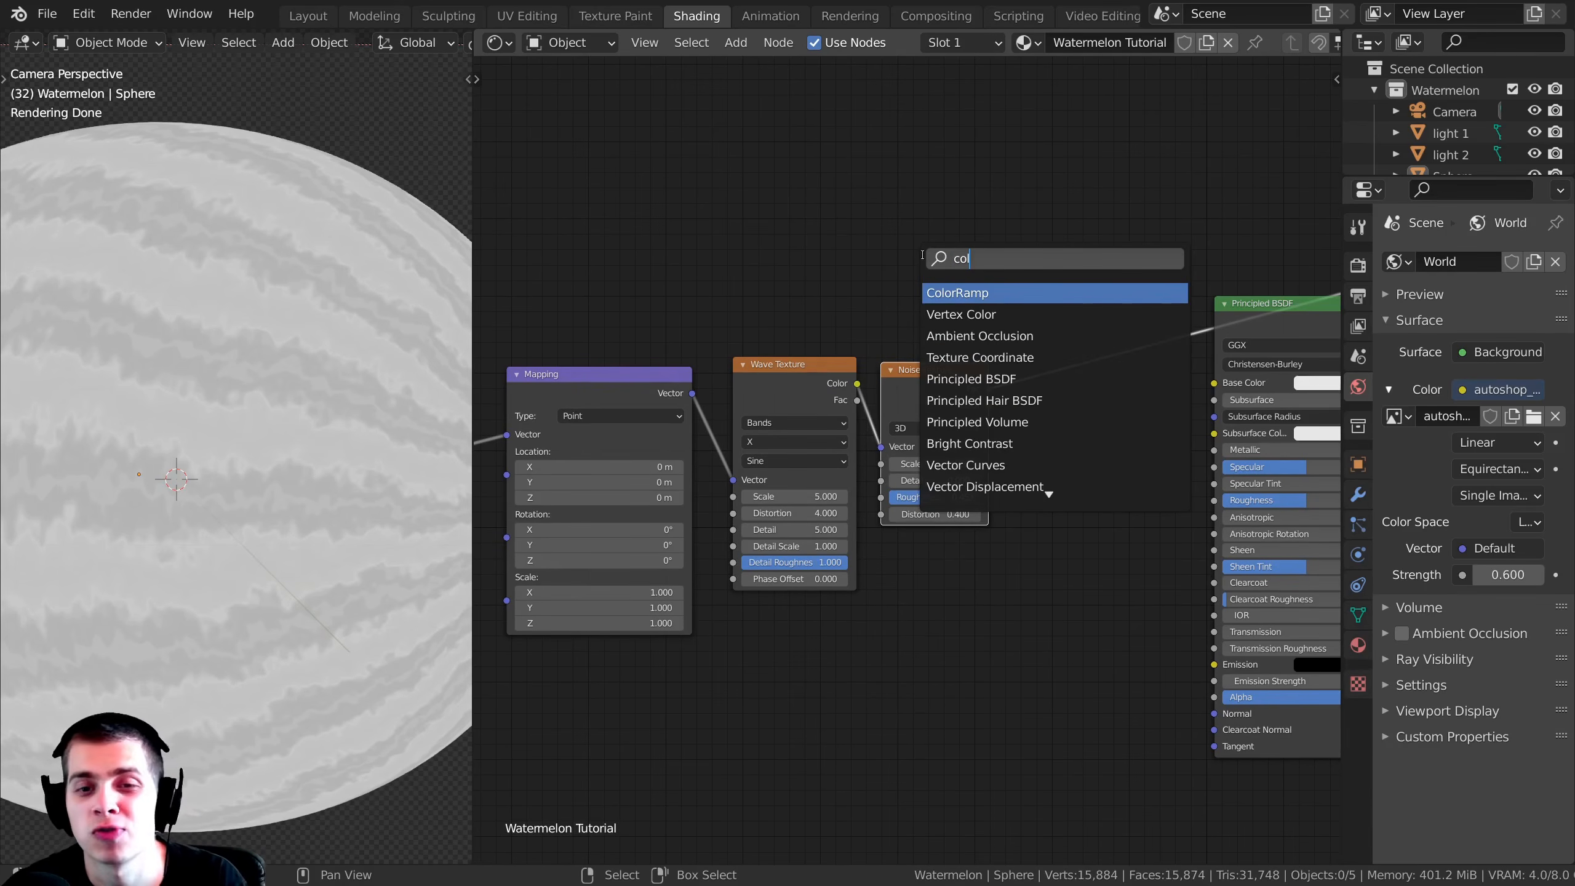
click(944, 292)
click(1085, 365)
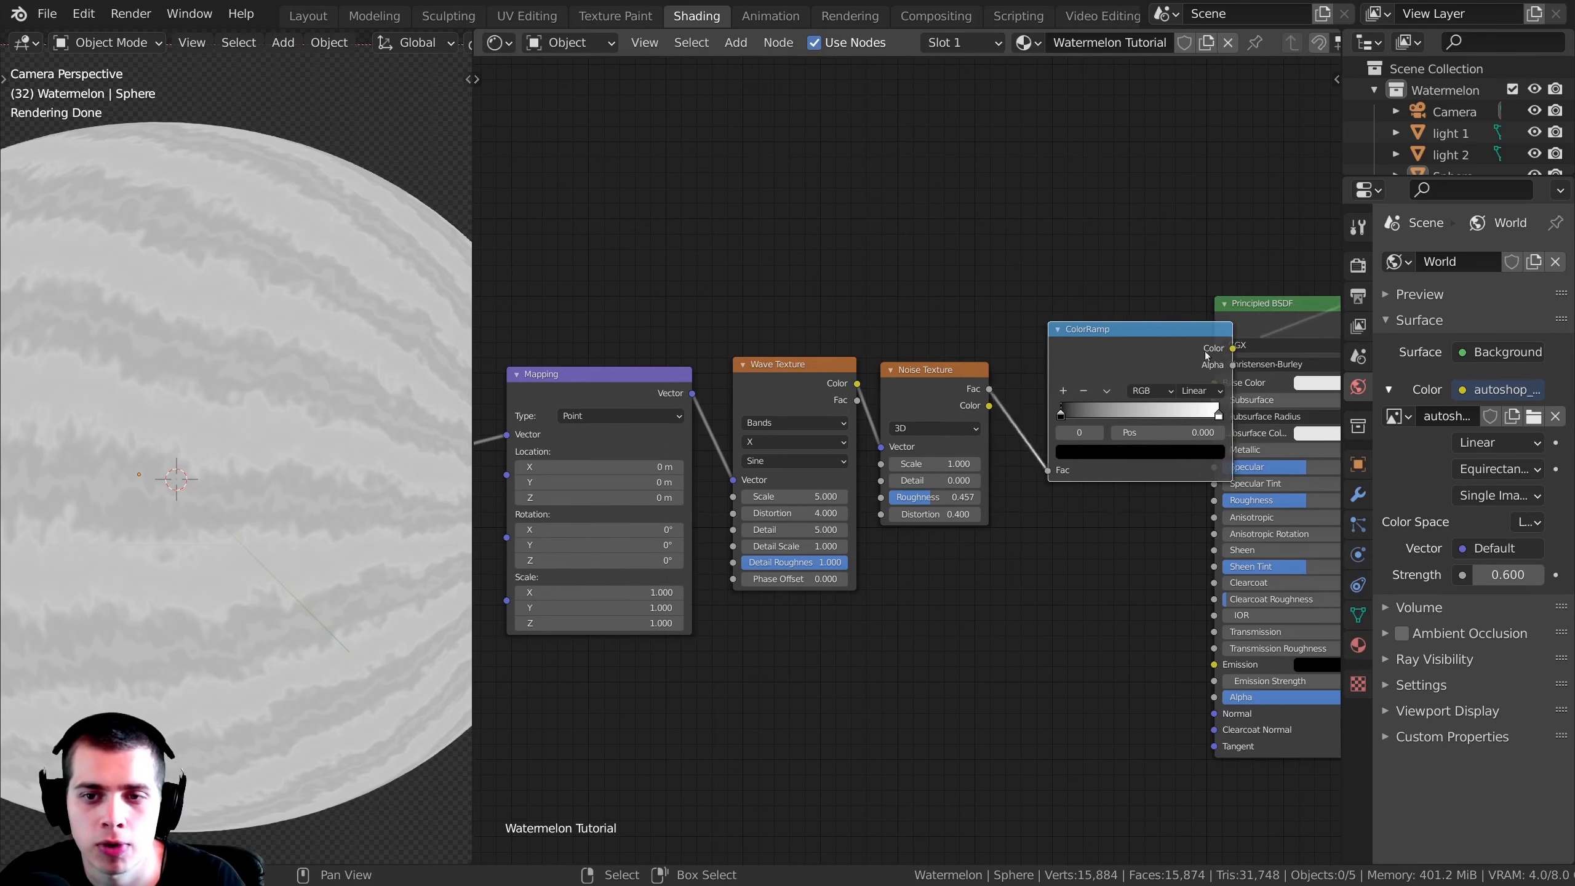
Step: Connect the ColorRamp's Color output to the Principled BSDF's Base Color and arrange the two nodes closer together
middle_drag(1287, 343, 1146, 368)
drag(1173, 350, 1188, 348)
drag(1030, 378, 963, 386)
middle_drag(963, 387, 889, 396)
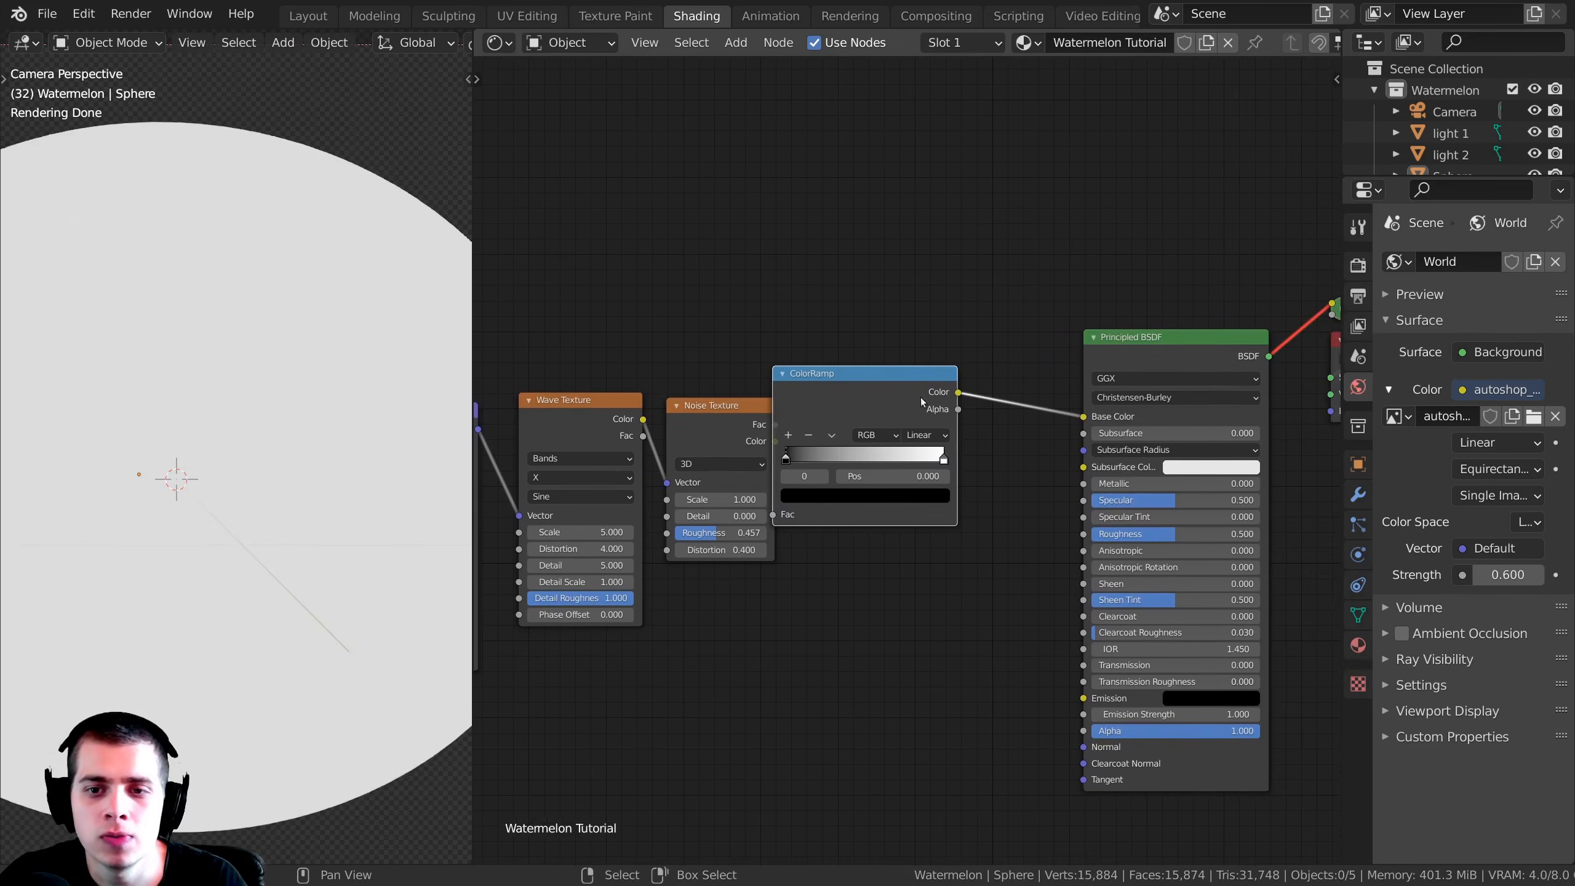
scroll(877, 389, up, 4)
drag(876, 387, 917, 370)
drag(897, 369, 902, 376)
click(901, 375)
drag(1020, 359, 1149, 399)
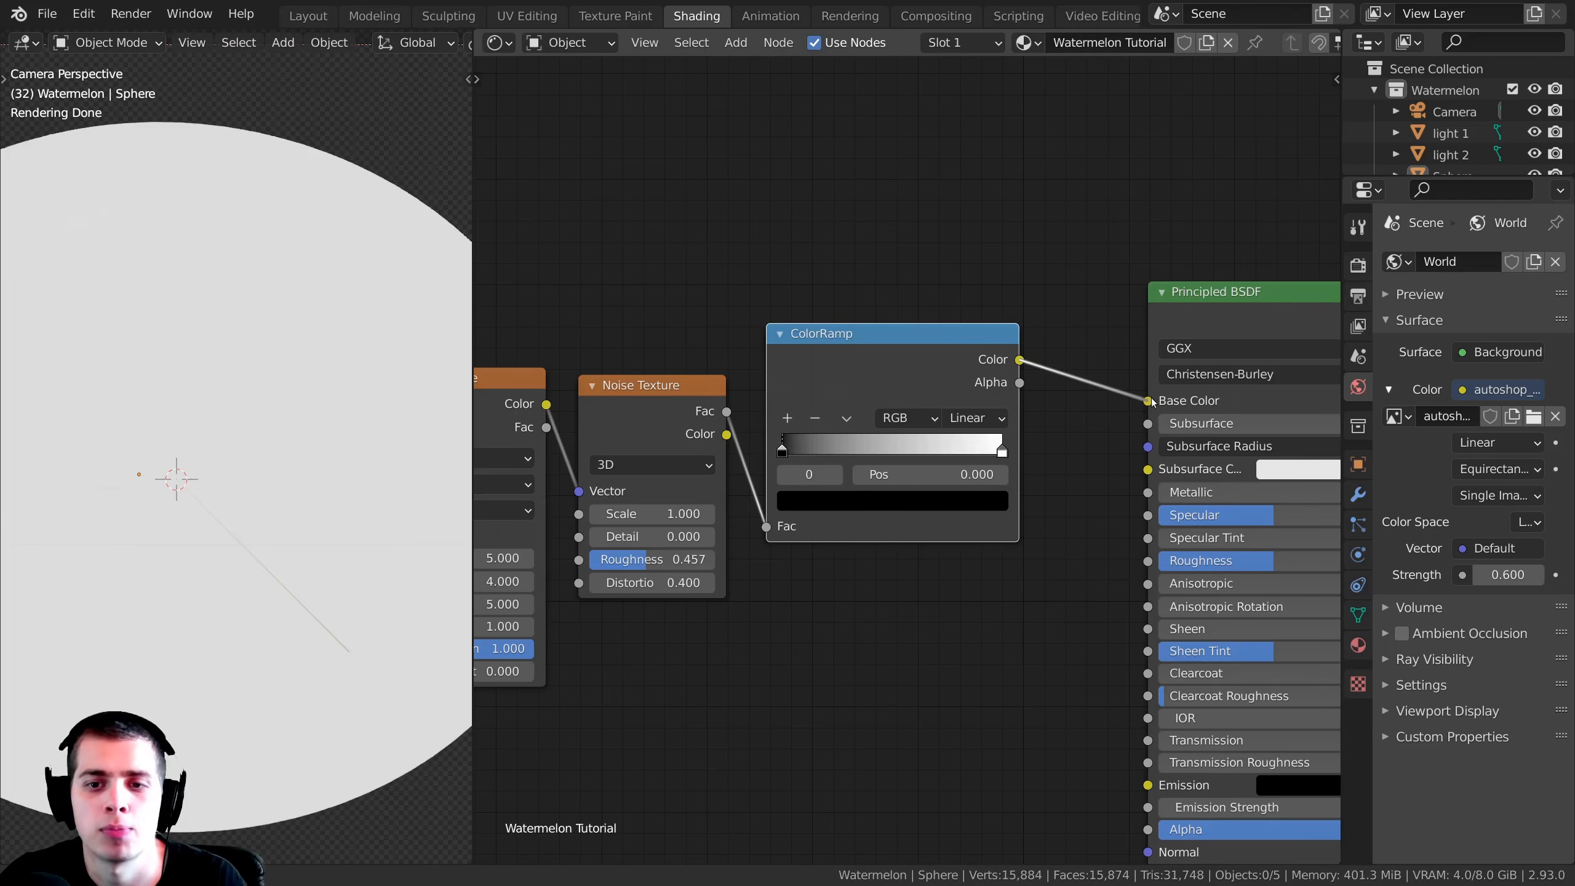
drag(1190, 317, 1127, 305)
scroll(1164, 308, down, 3)
Step: Preview the full Principled BSDF shading on the sphere and switch the preview back to the ColorRamp output
middle_drag(1165, 308, 1069, 365)
ctrl+shift+click(1068, 360)
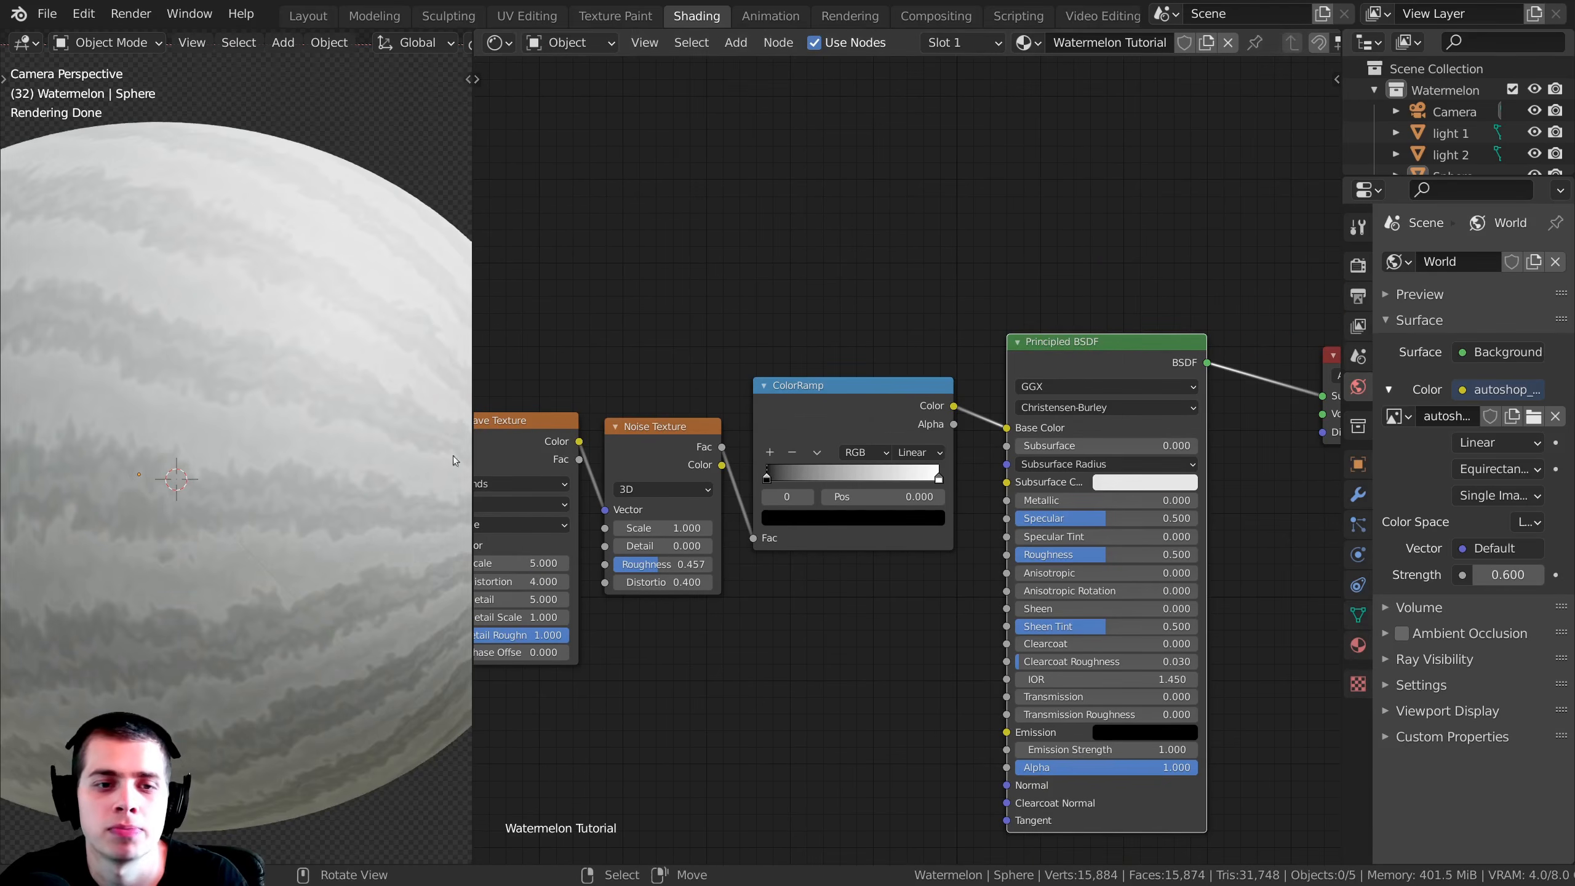
scroll(267, 428, down, 3)
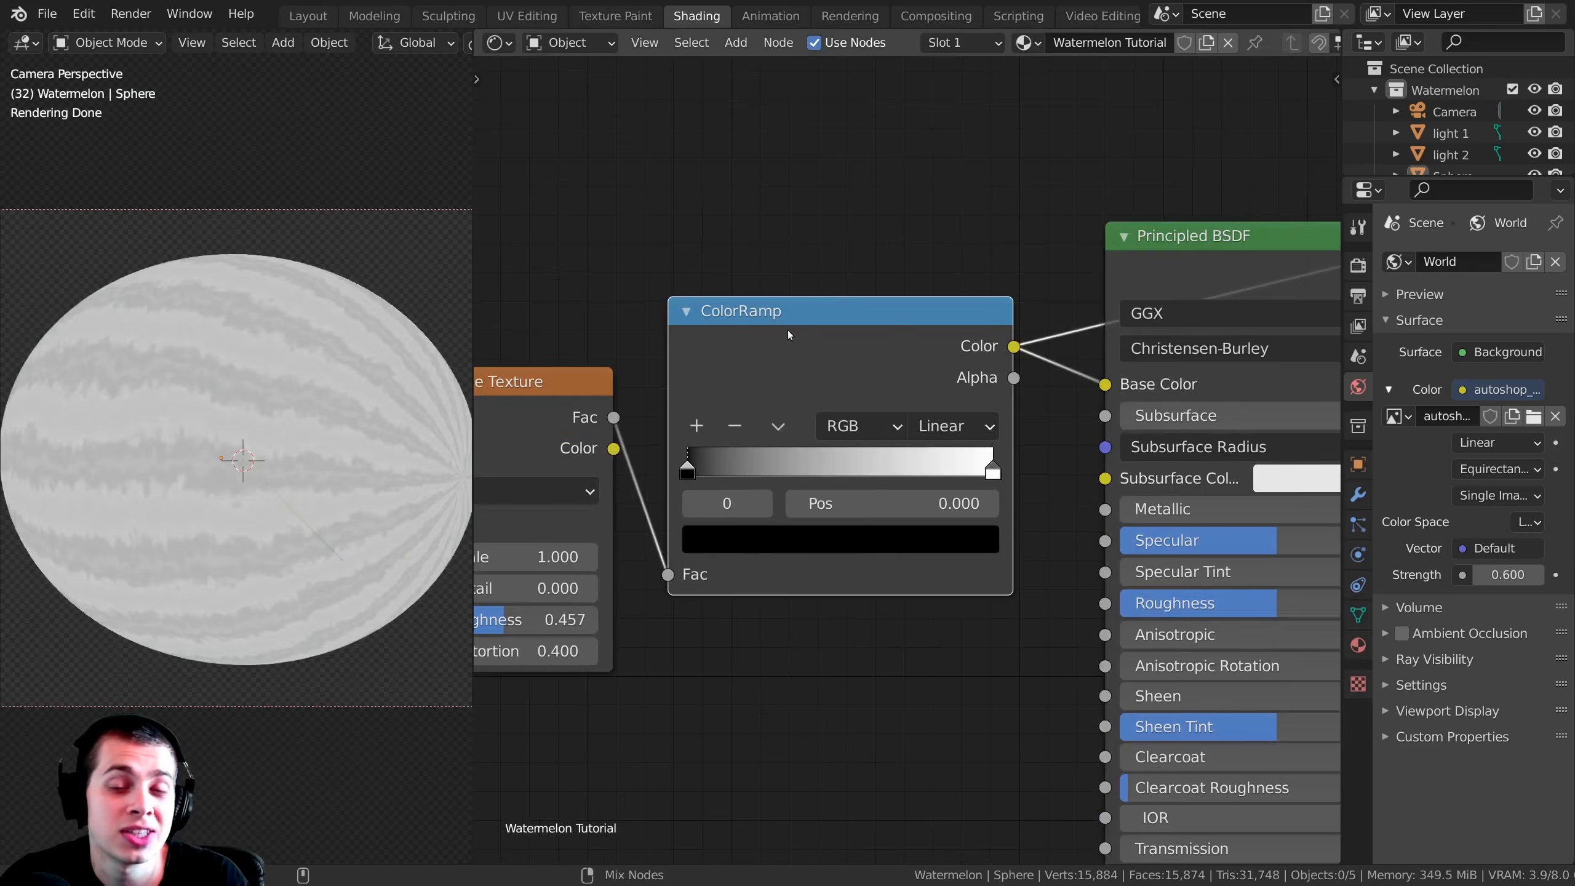
ctrl+shift+click(781, 328)
ctrl+shift+click(772, 327)
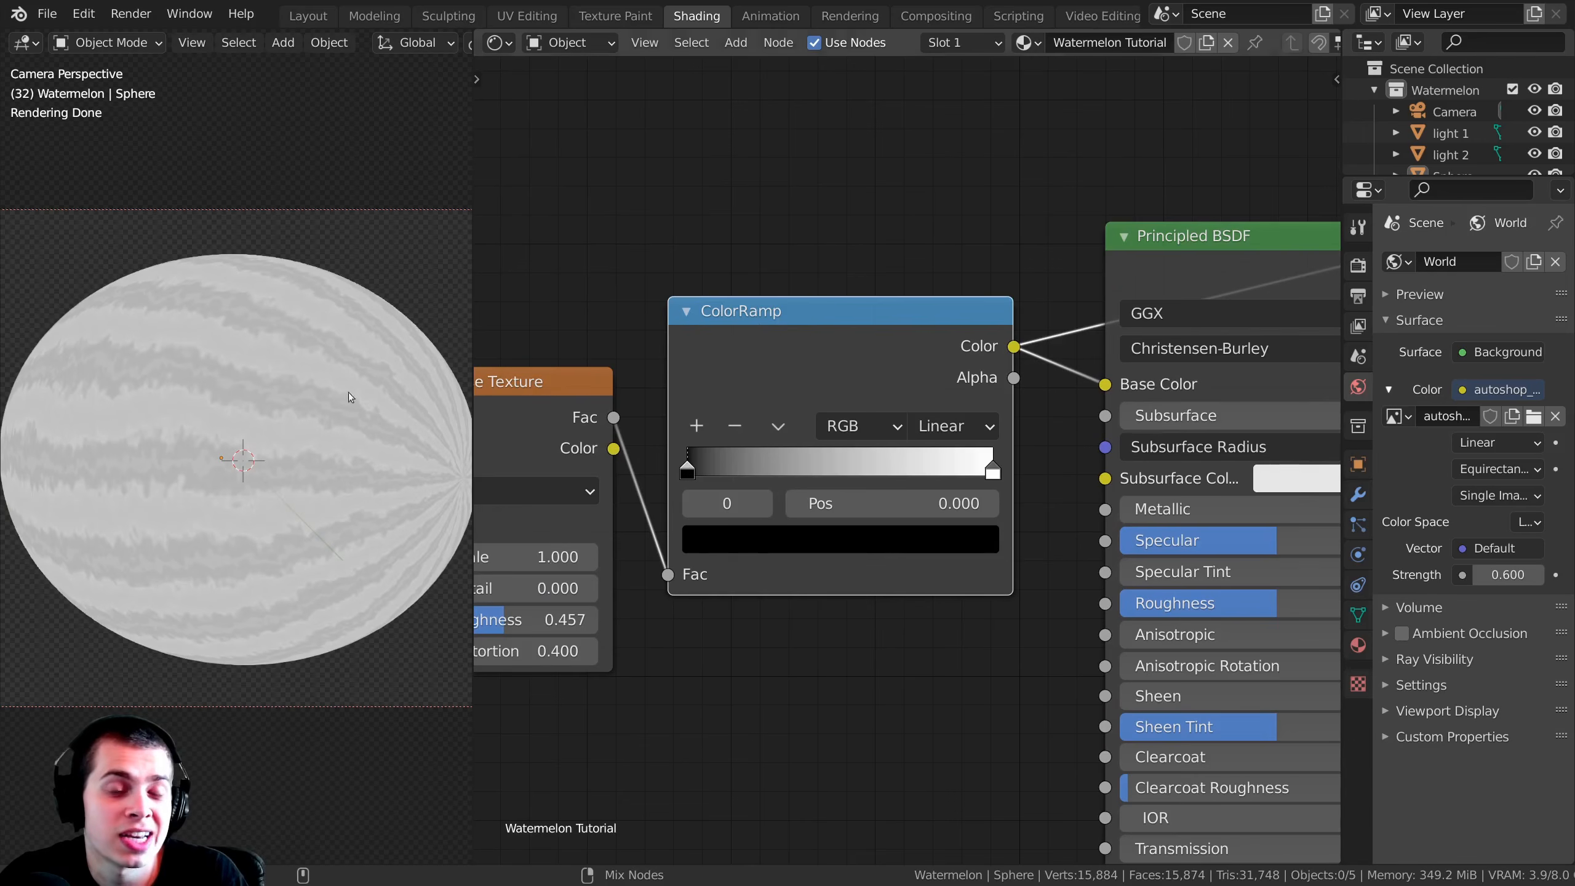
Step: Move the ColorRamp's white stop to position 0.521 and check the stripes on the sphere
middle_drag(874, 328, 955, 319)
drag(954, 320, 974, 321)
scroll(915, 381, up, 4)
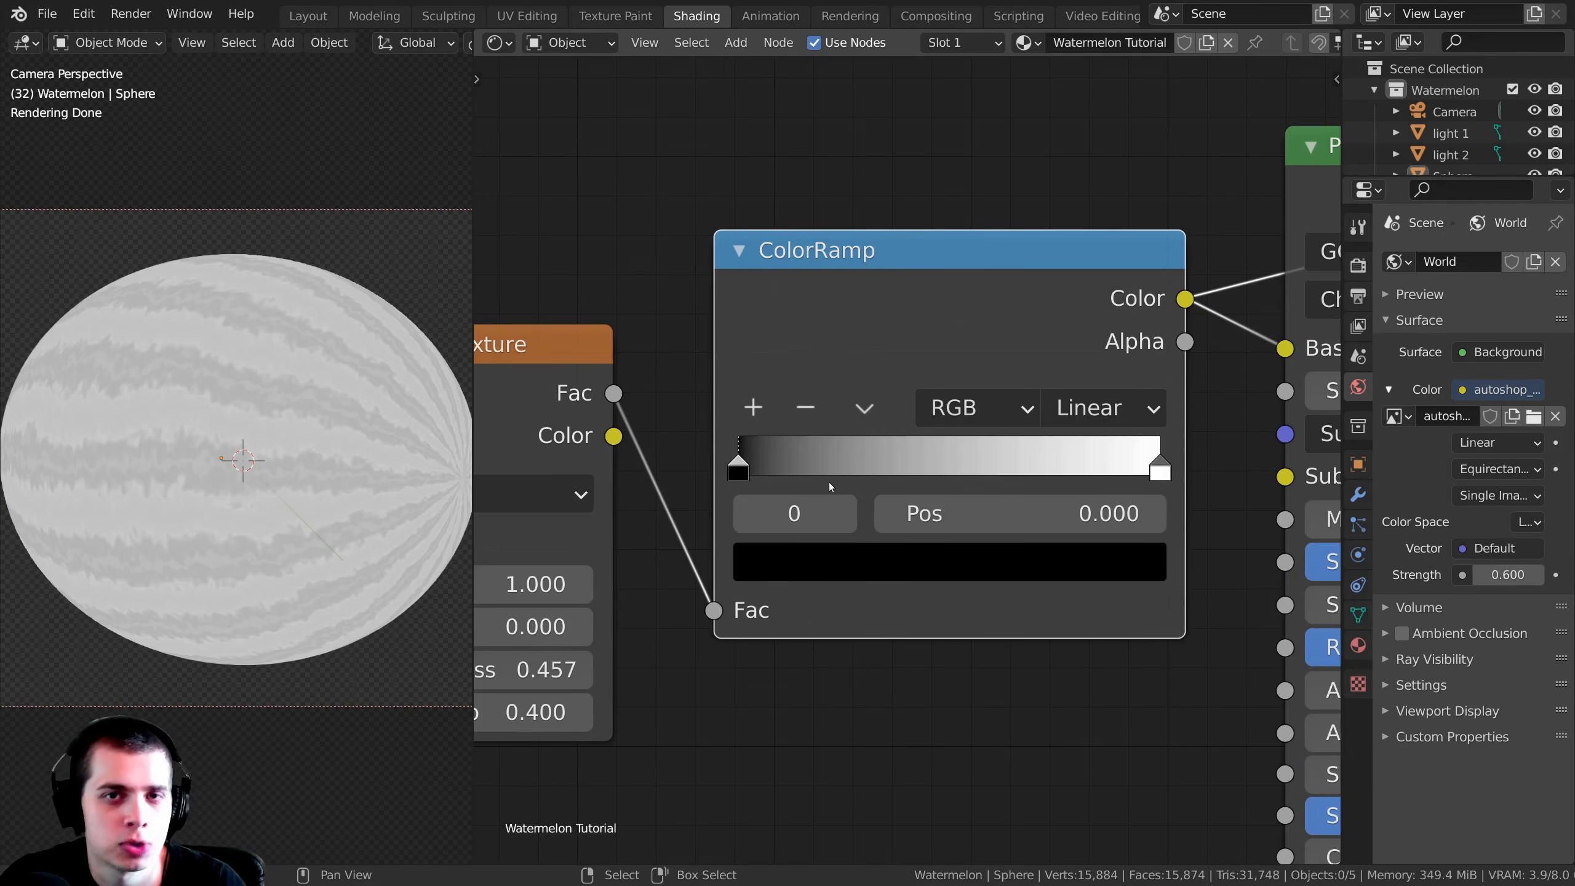
scroll(1166, 465, up, 1)
click(1157, 459)
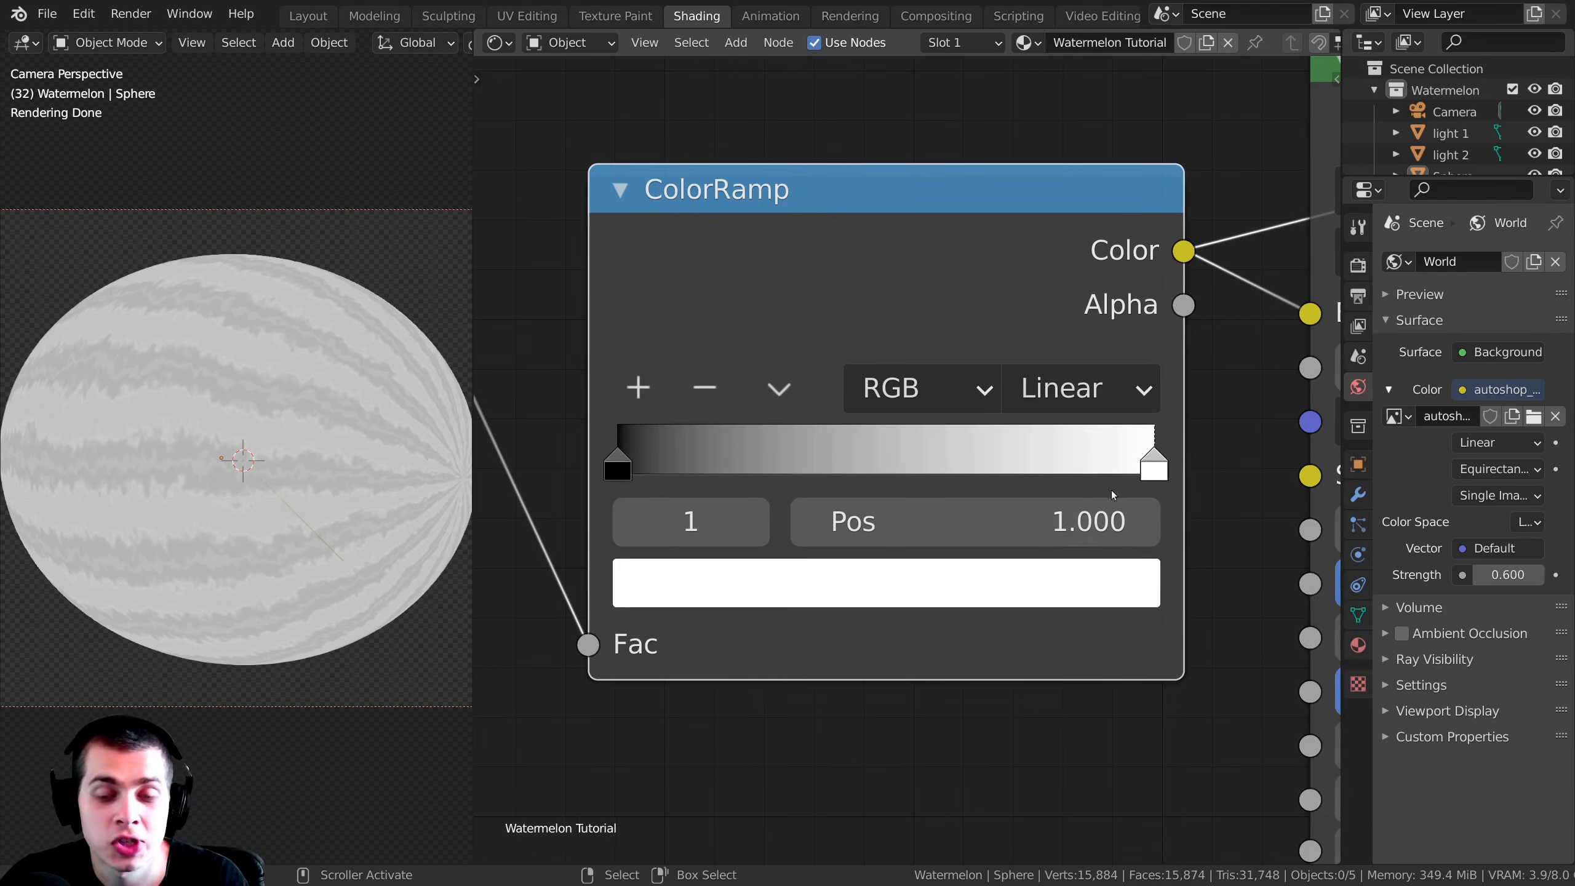
drag(1157, 459, 899, 459)
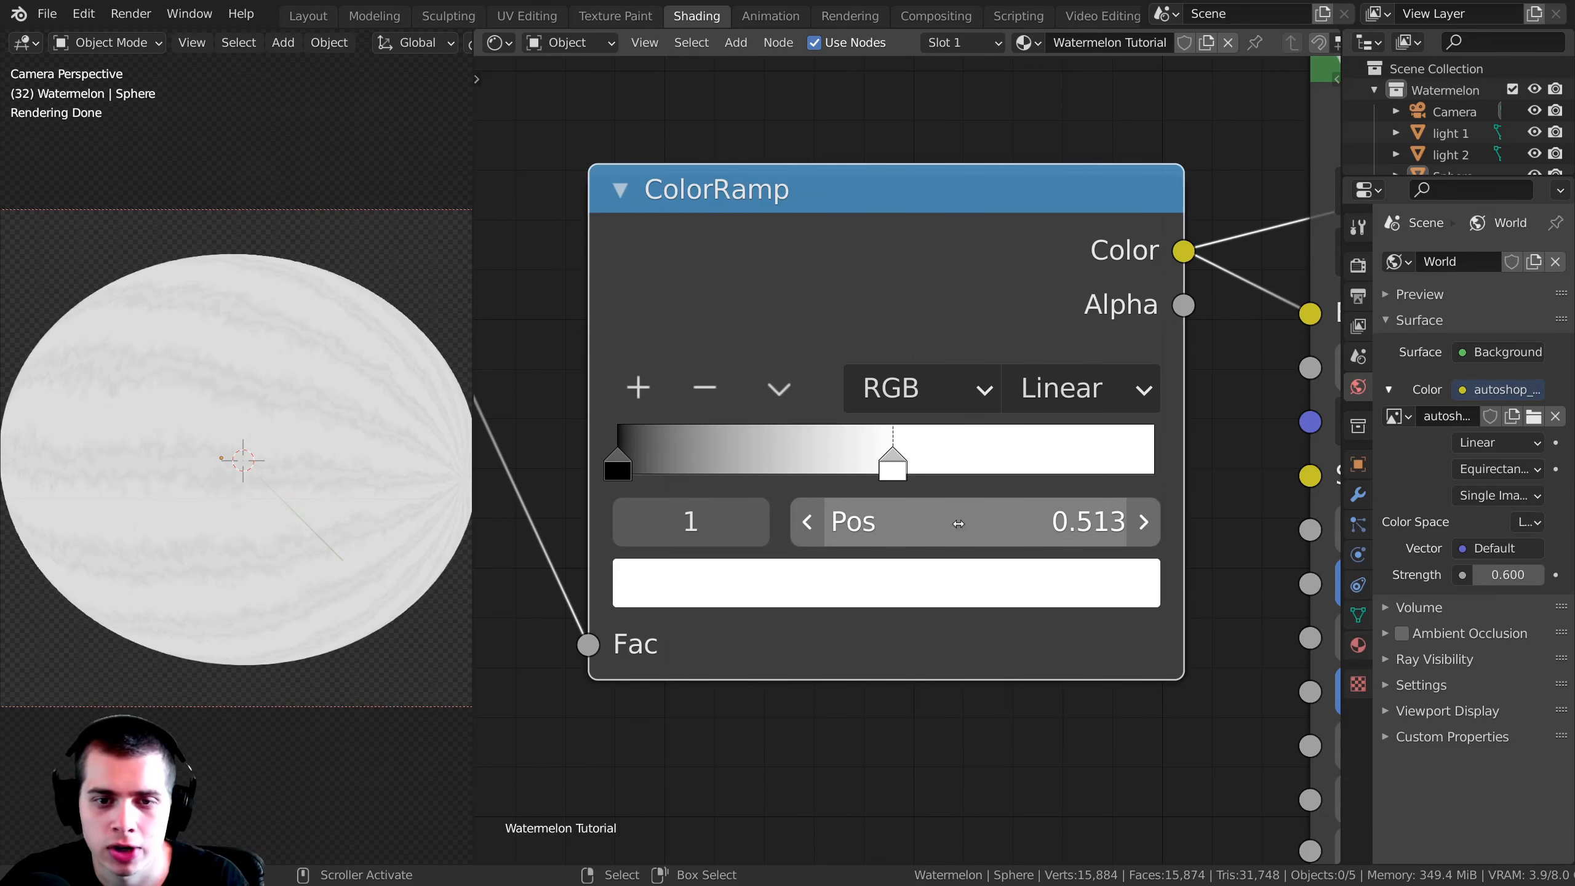
click(920, 538)
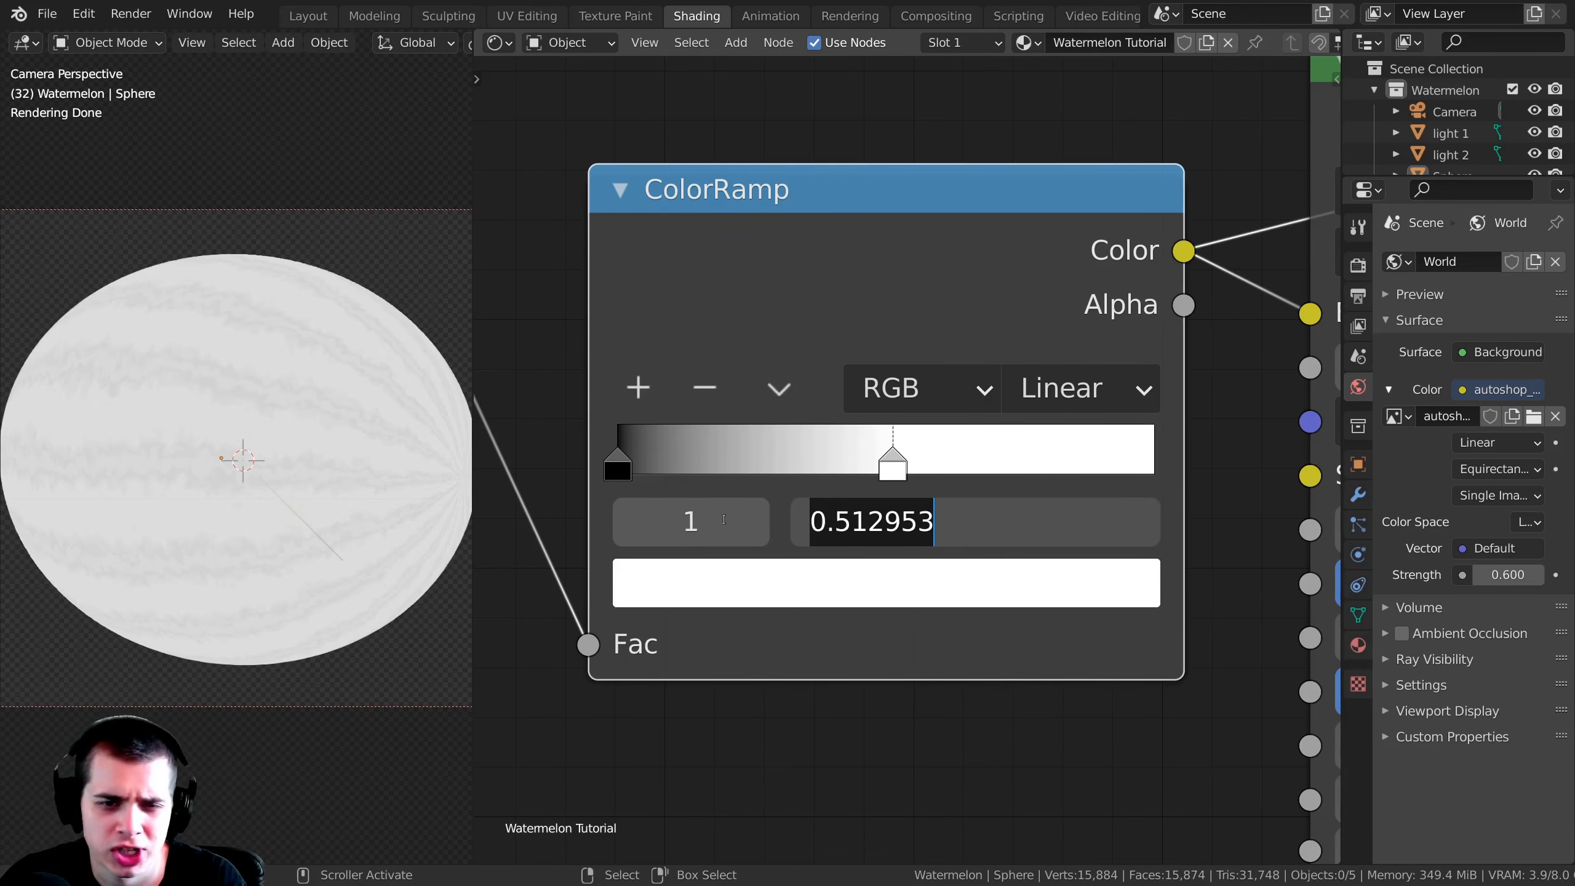
click(772, 490)
drag(892, 458, 897, 458)
scroll(265, 494, up, 1)
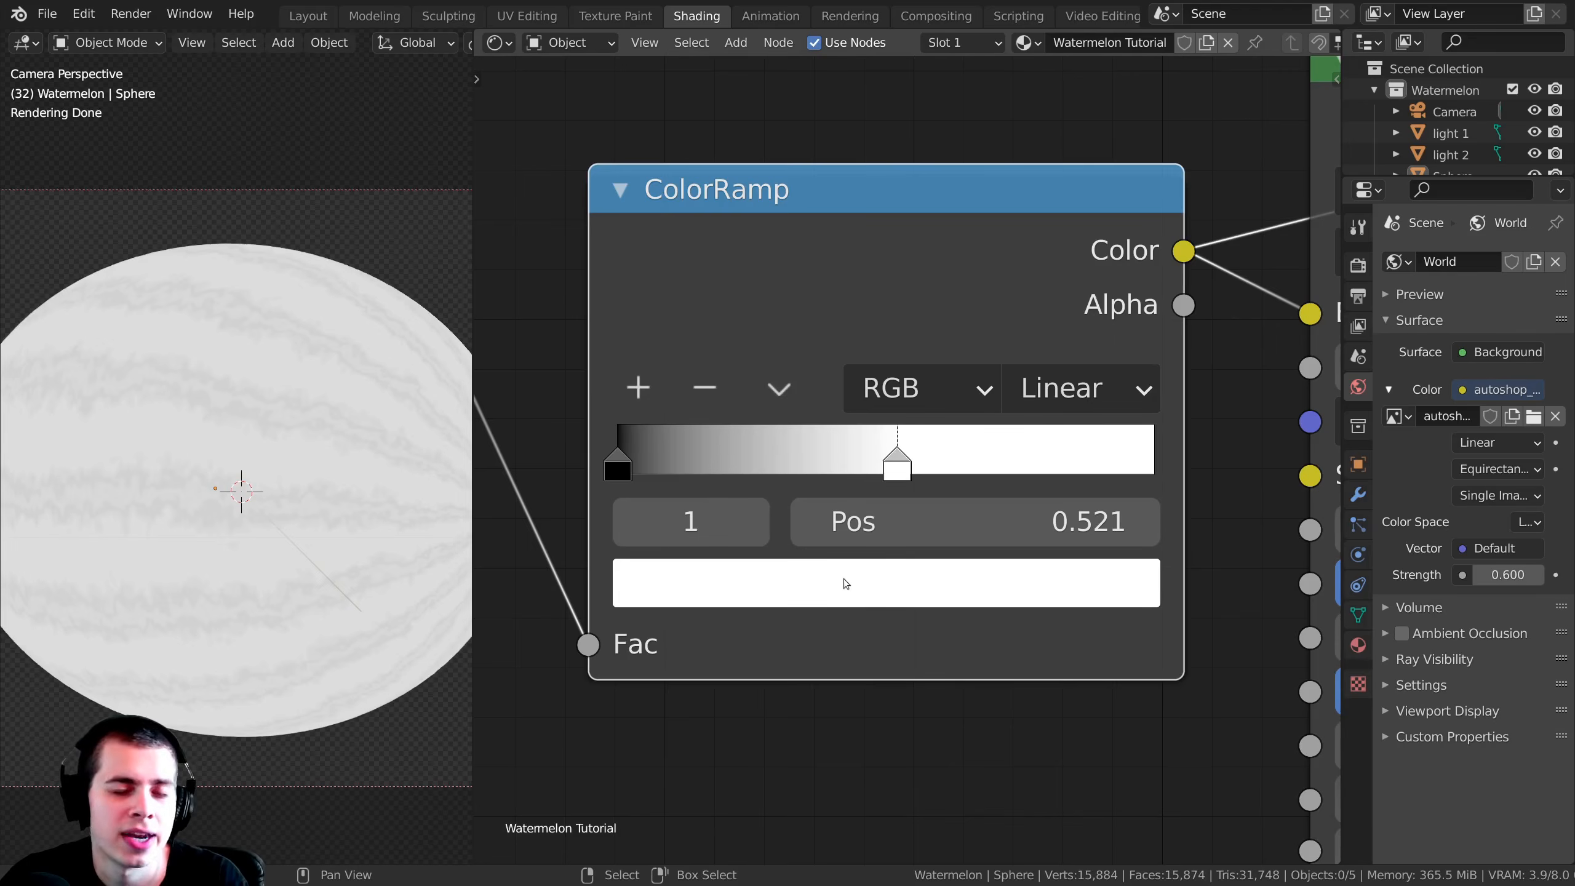
Step: Change the white color stop to a saturated green and darken it to a deep watermelon green
click(844, 582)
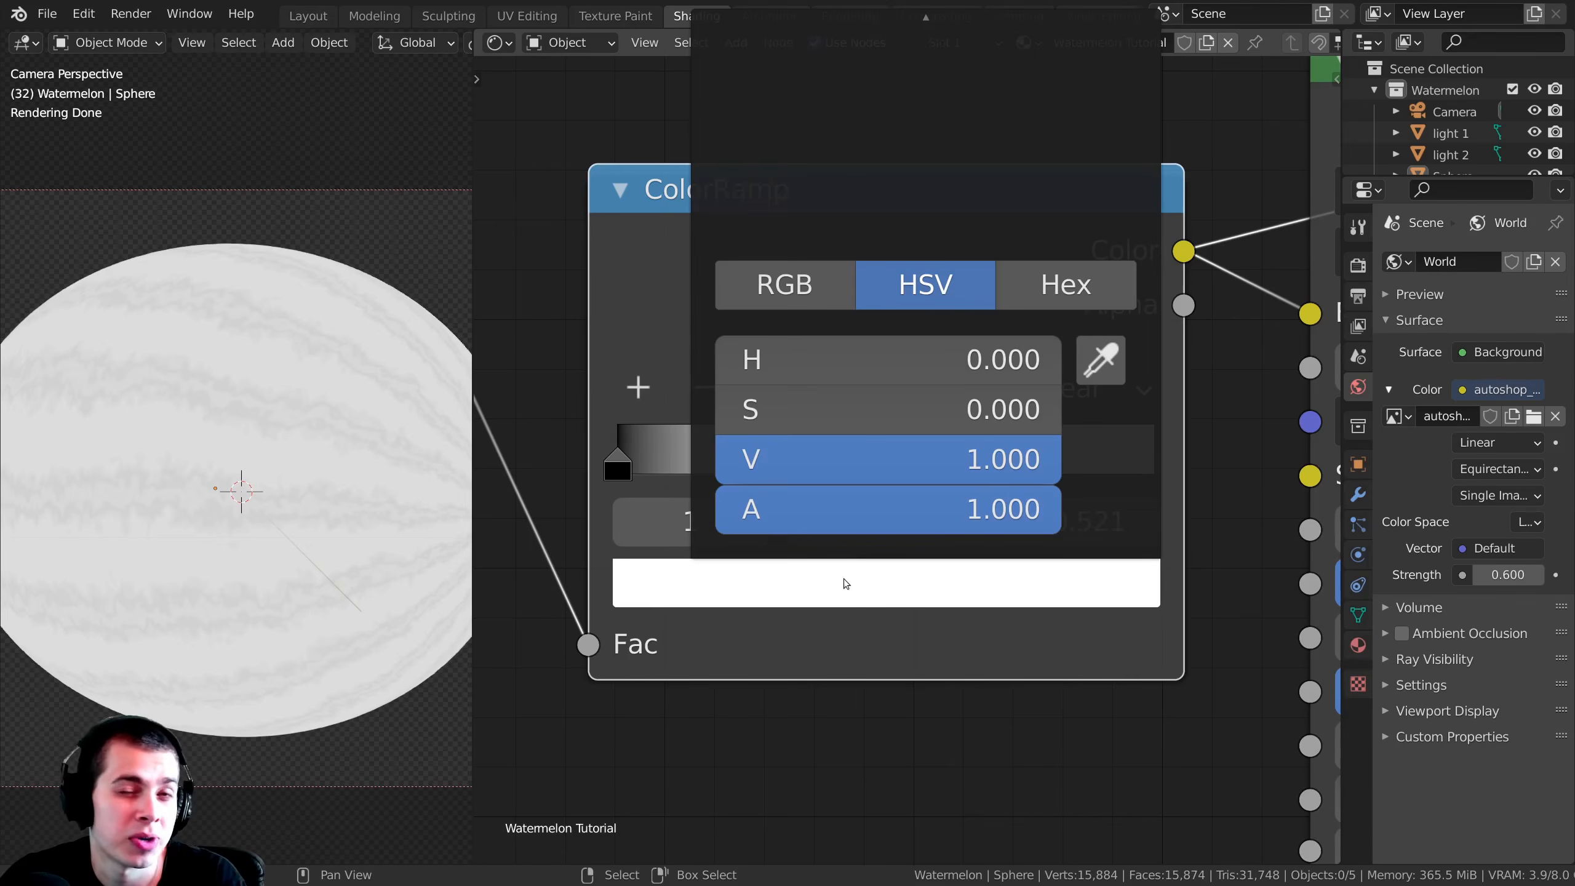
scroll(872, 639, down, 2)
click(850, 624)
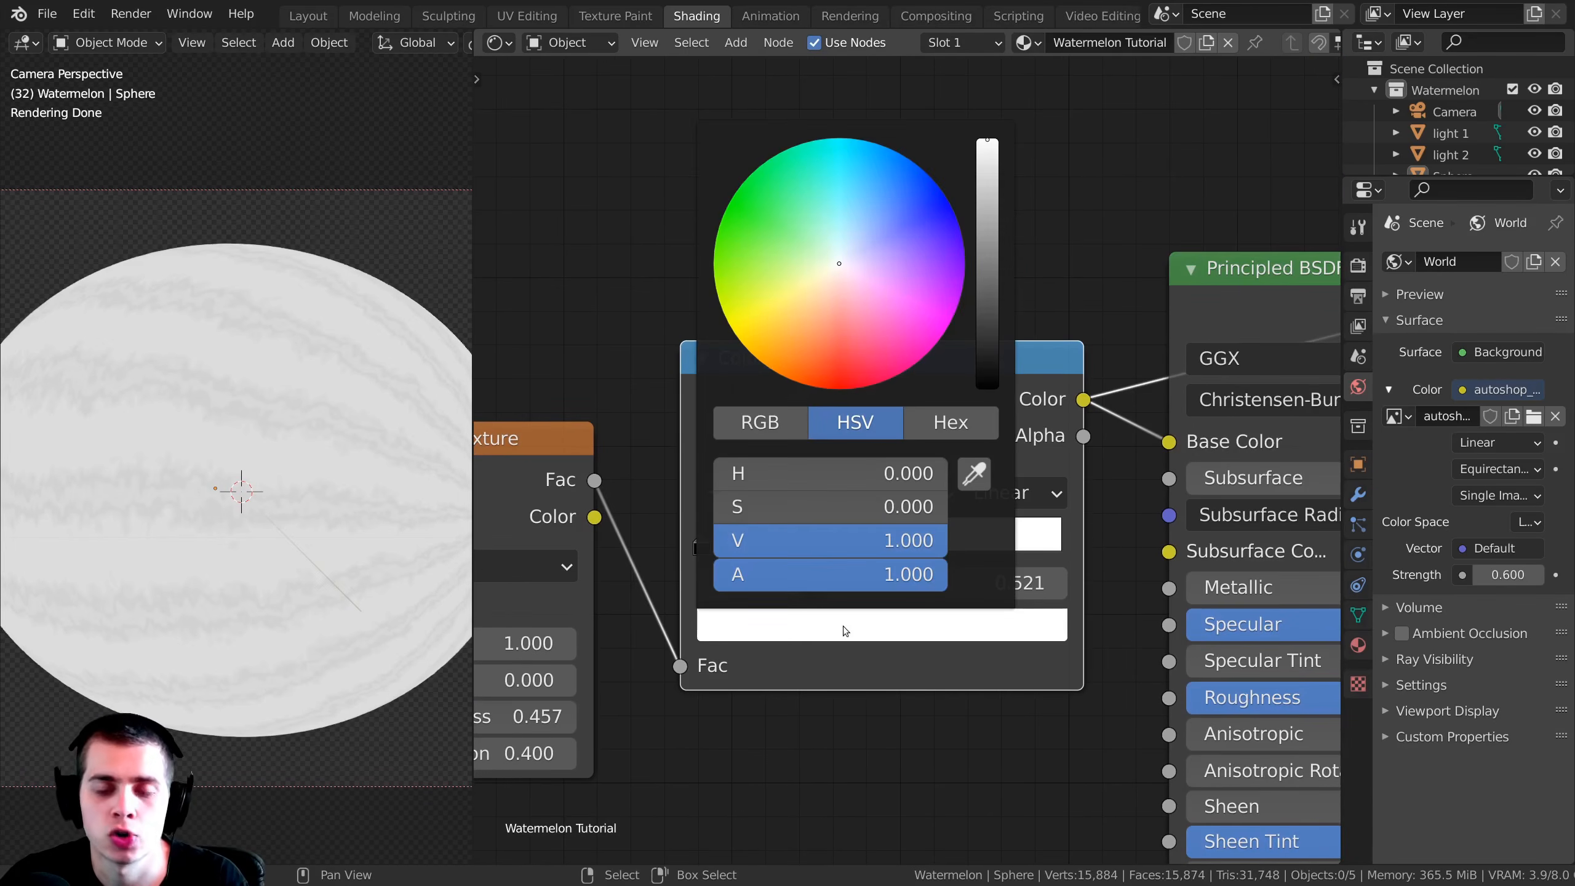
click(737, 213)
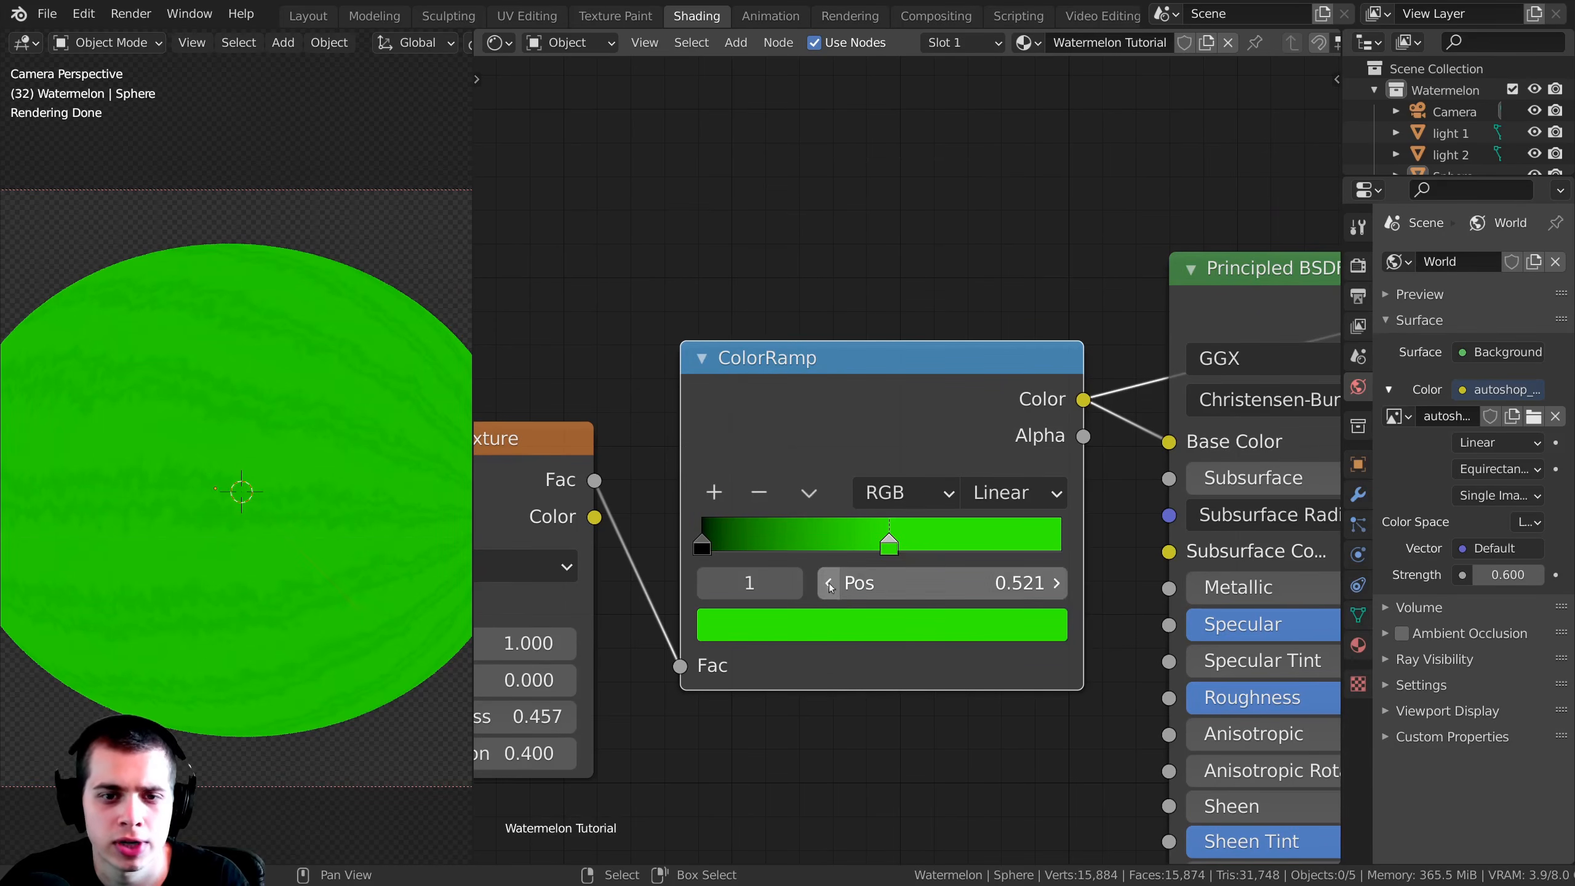
click(825, 619)
drag(990, 231, 987, 256)
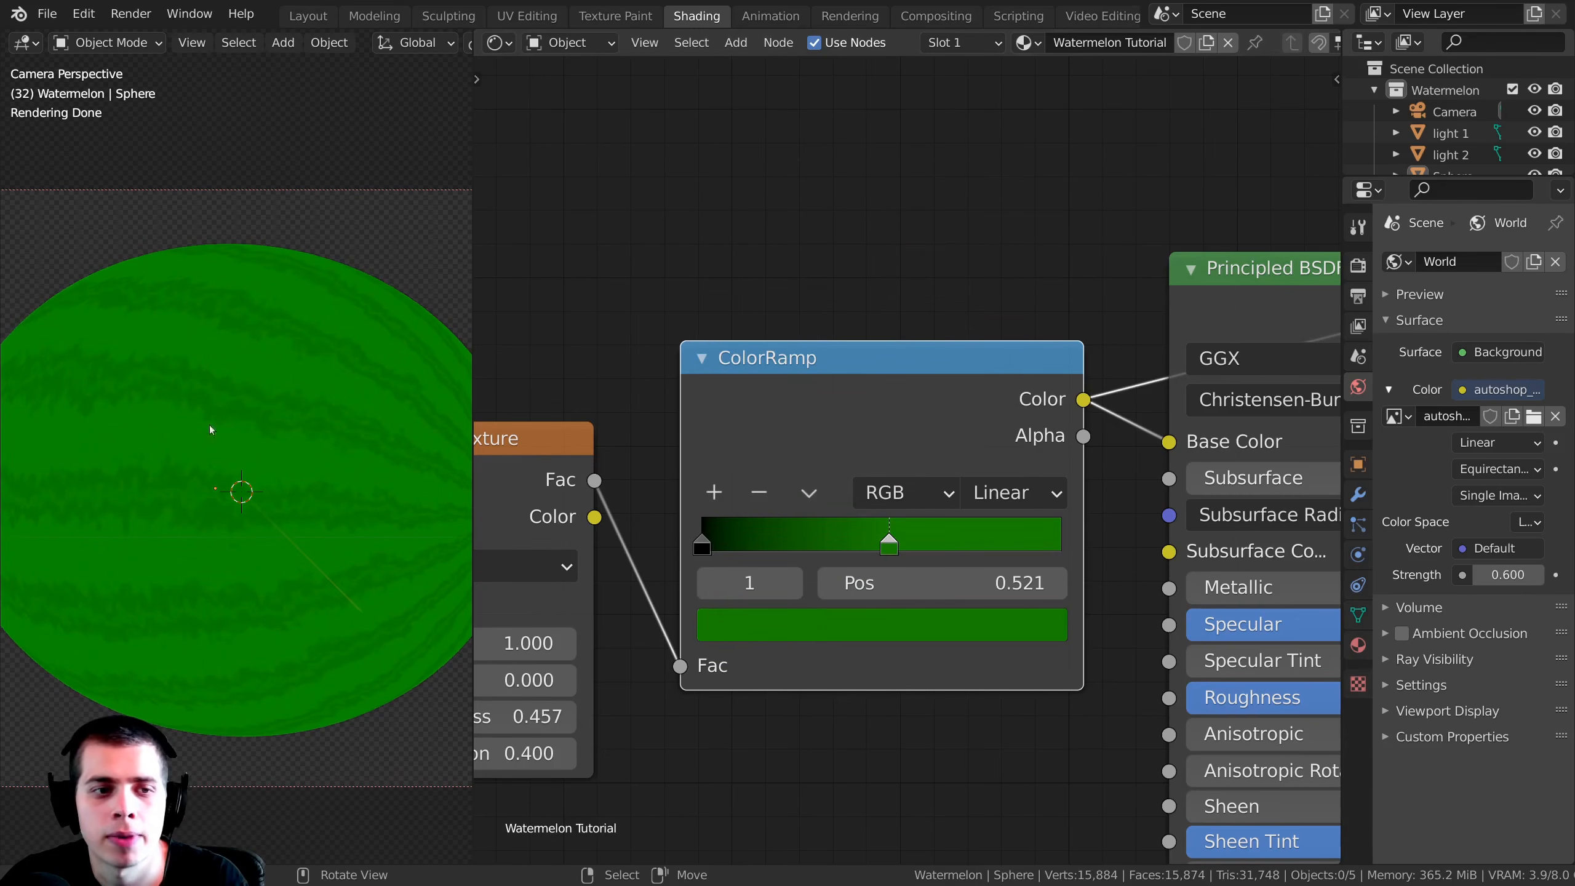
middle_drag(929, 470, 931, 395)
drag(931, 395, 931, 385)
middle_drag(937, 547, 1071, 552)
click(1072, 551)
drag(1126, 217, 1126, 238)
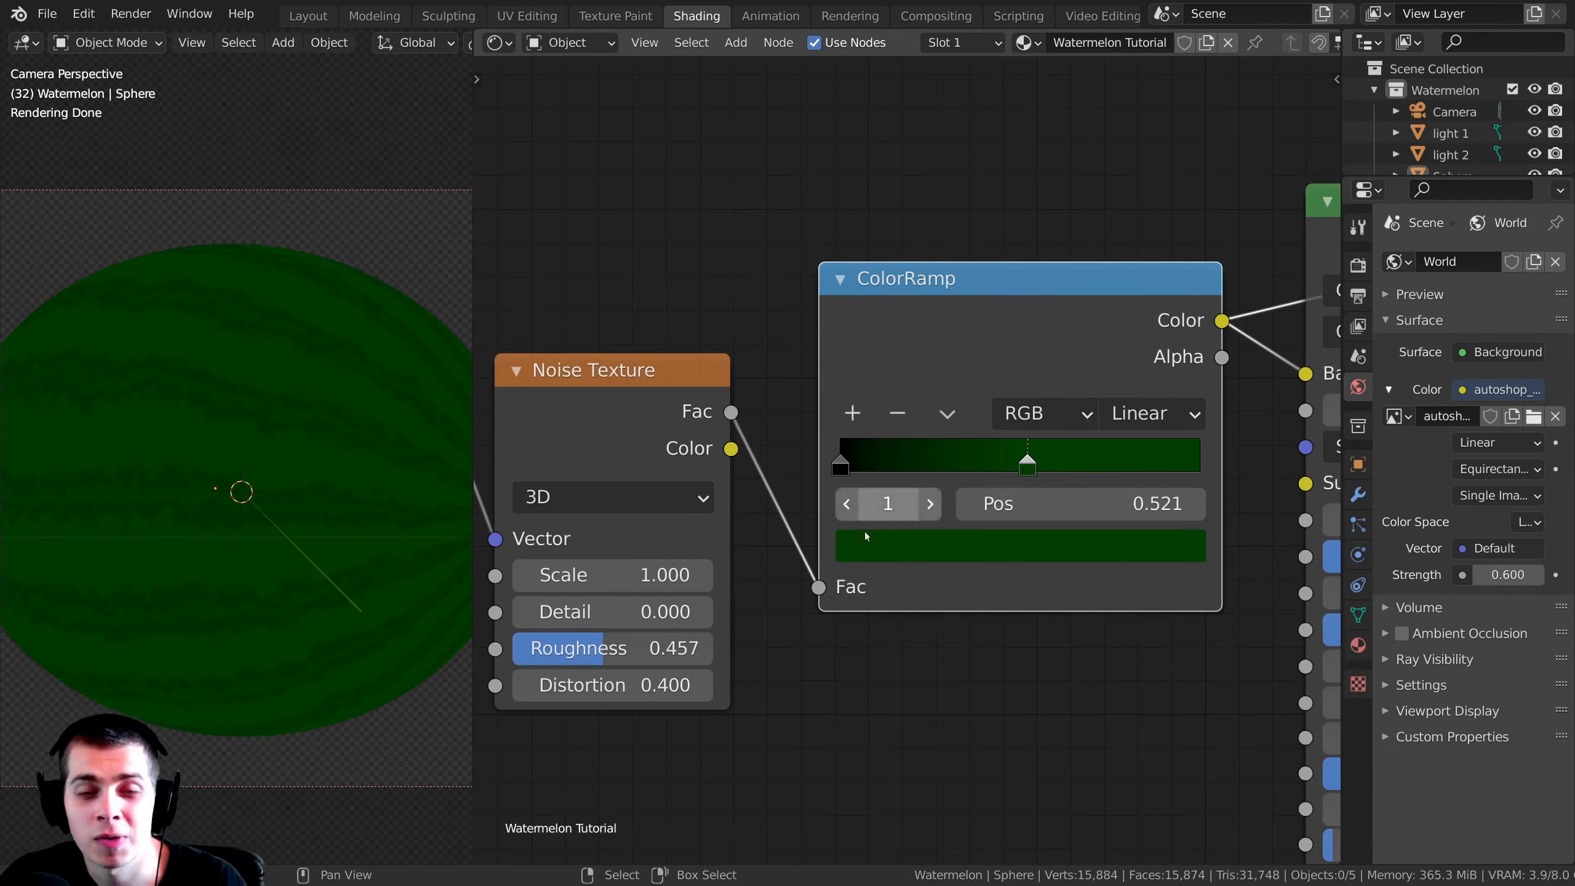
Step: Move the ColorRamp's black stop past the green one to position 0.619 and color it a very dark green
click(838, 461)
drag(839, 460, 1056, 465)
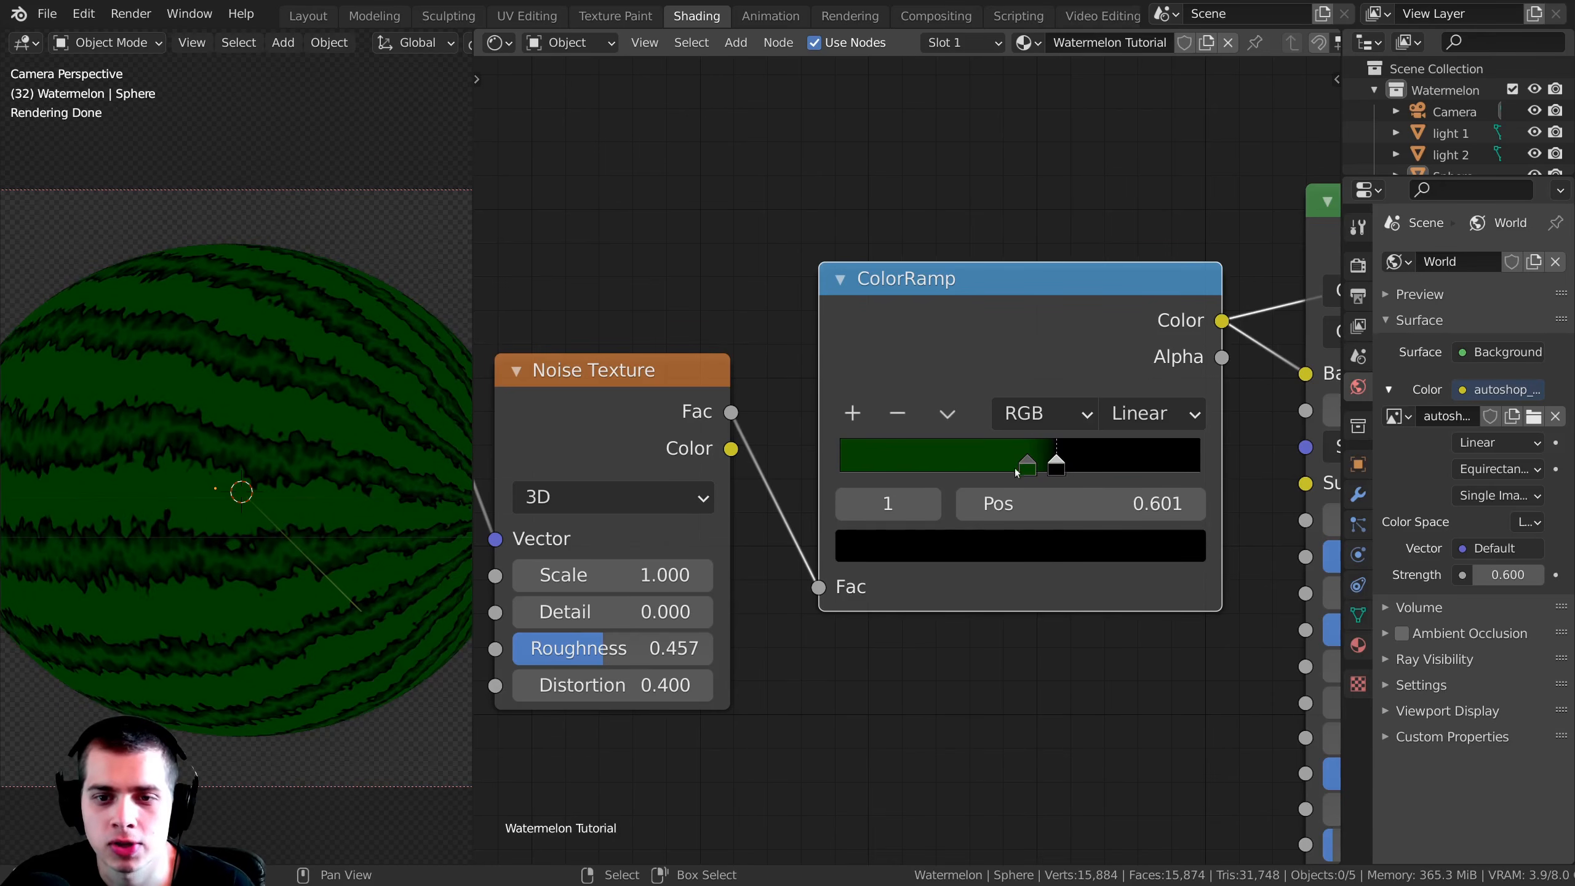
click(1002, 551)
drag(1135, 304, 1109, 267)
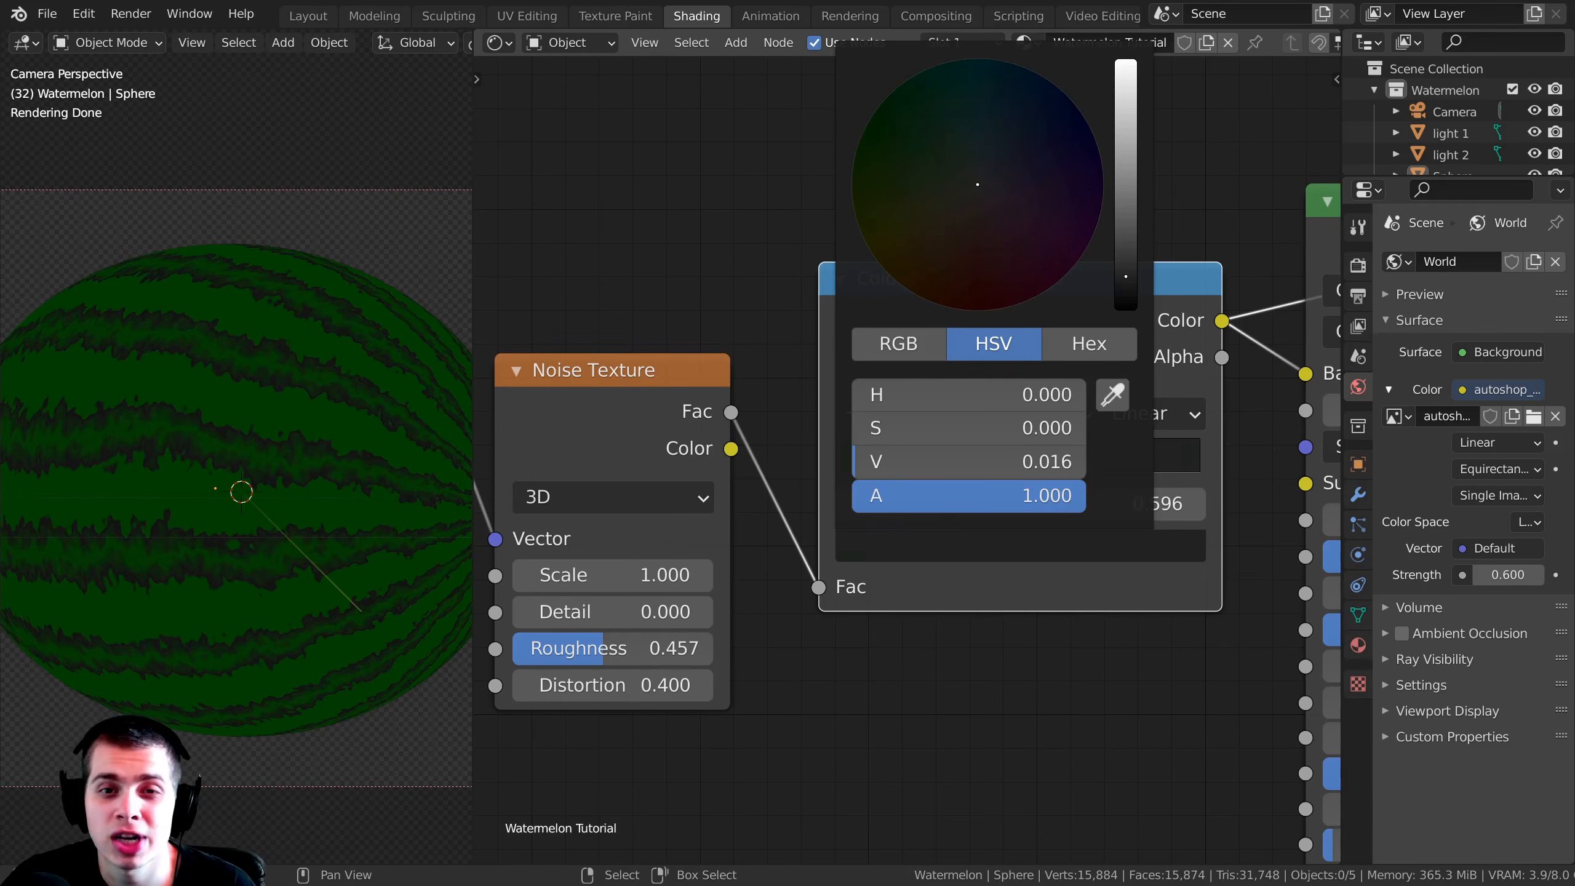
drag(886, 147, 860, 137)
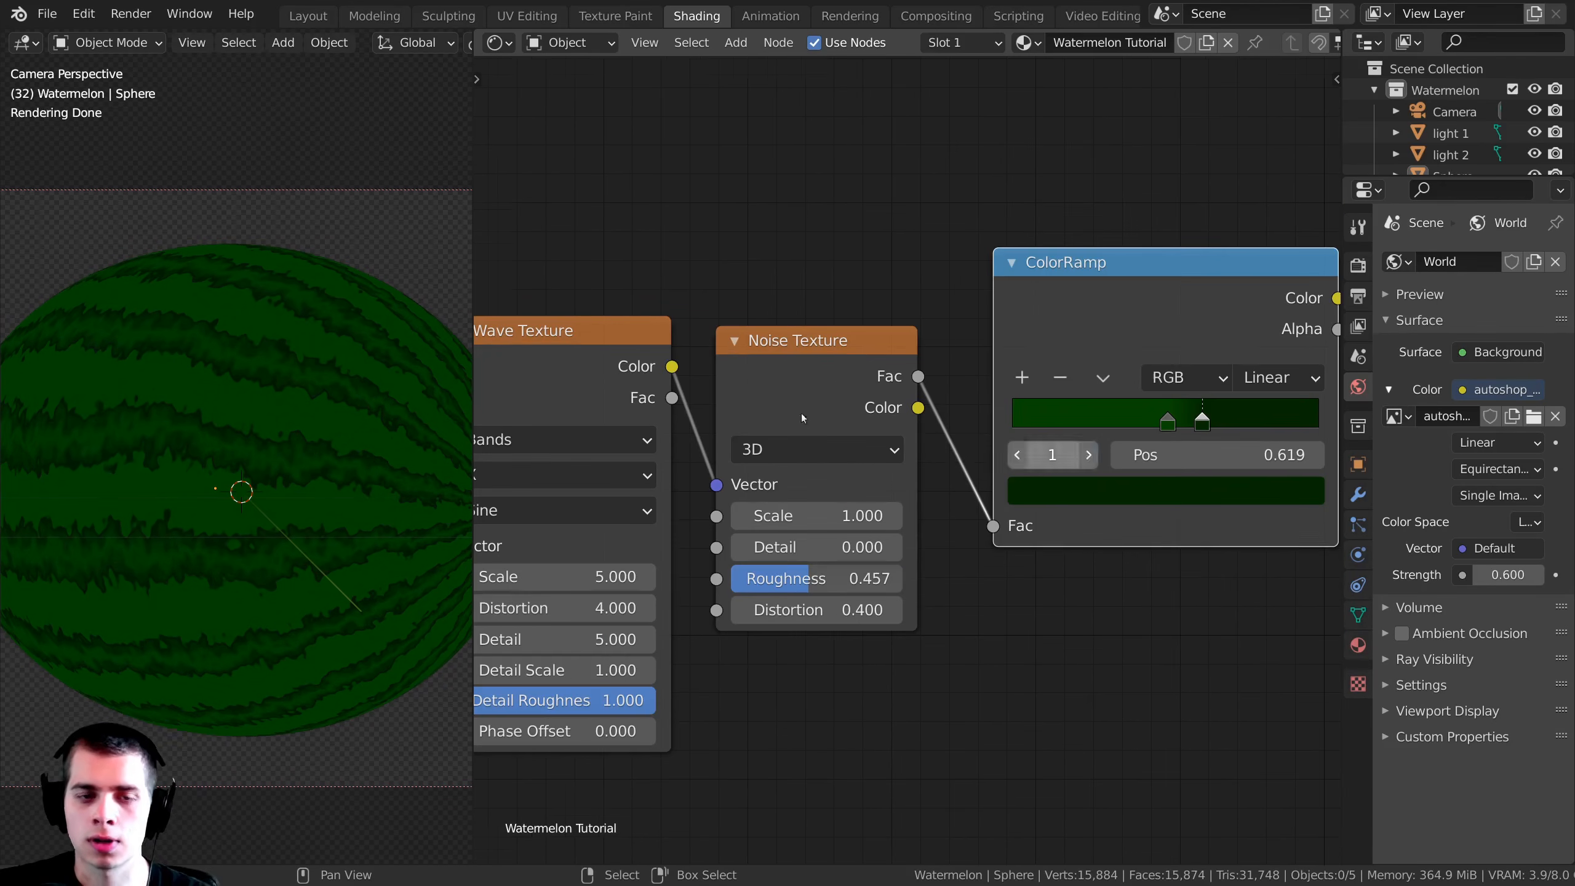
Step: Add a new color stop to the ColorRamp and move it to position 0.198, ahead of both green stops
scroll(1100, 321, up, 1)
middle_drag(1228, 350, 1053, 345)
scroll(1054, 345, up, 1)
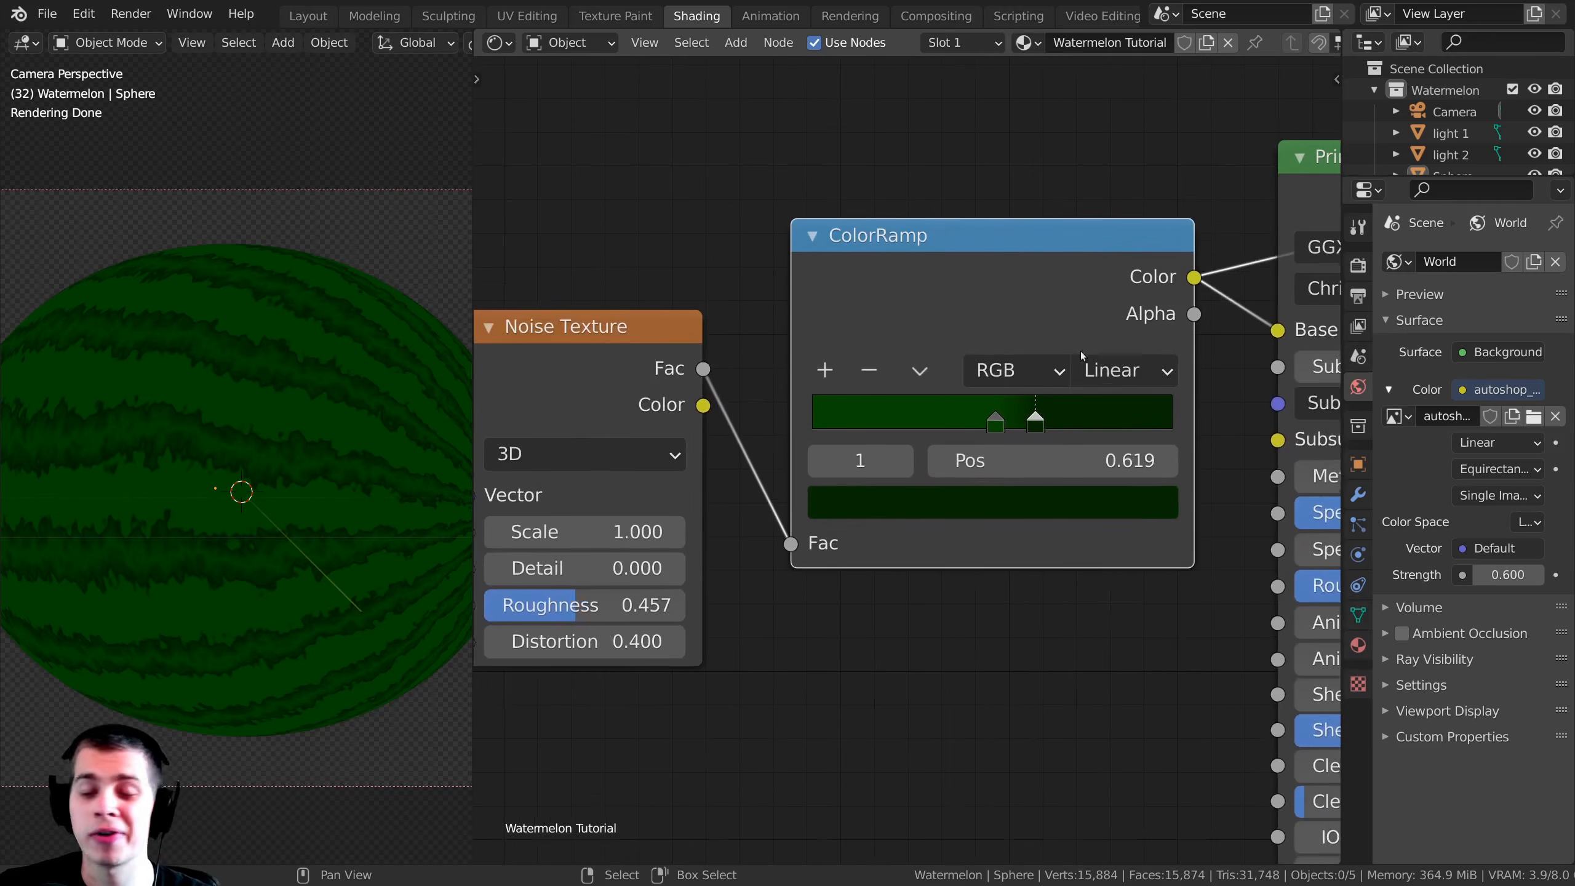
middle_drag(851, 377, 829, 377)
click(806, 372)
drag(994, 424, 862, 414)
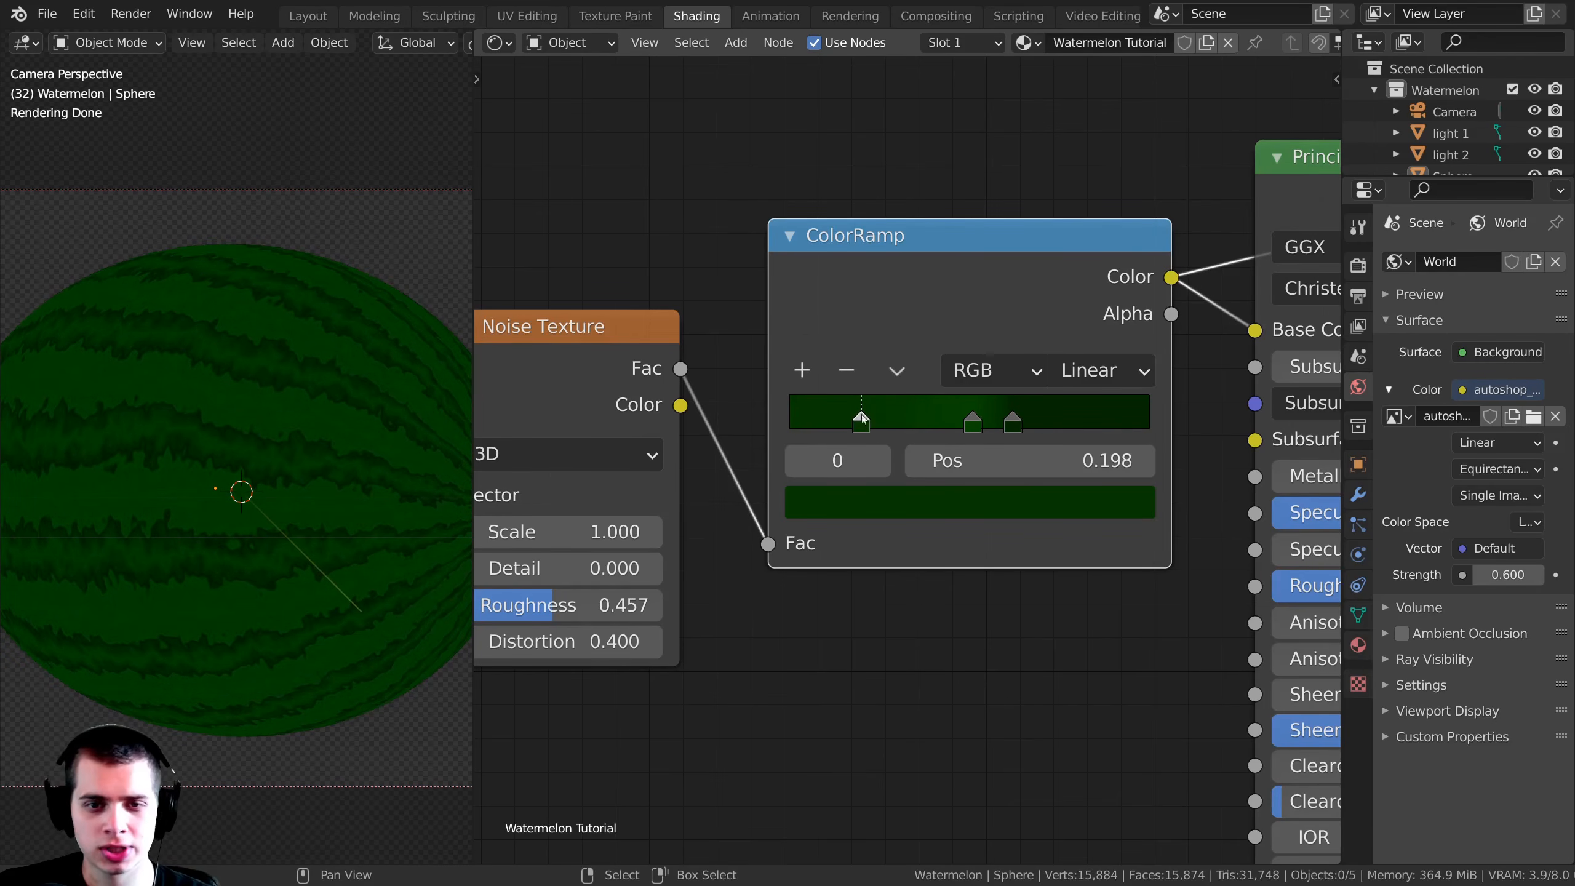
Step: Color the stop at position 0.198 a bright, pale yellowish green for the light stripes
click(873, 509)
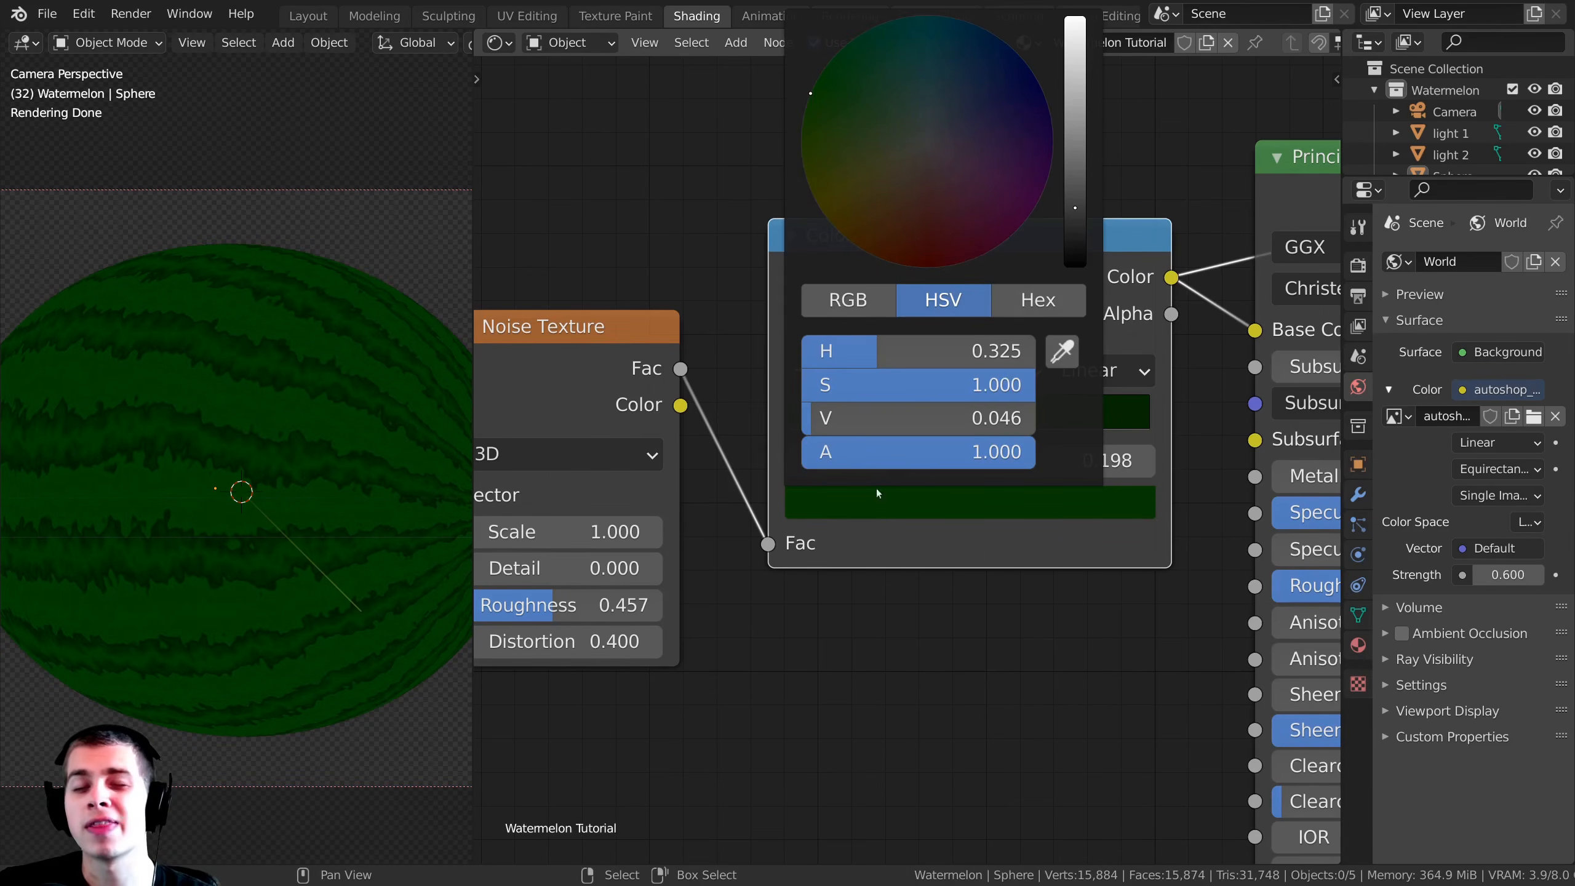
drag(1078, 192, 1076, 137)
drag(1074, 63, 1075, 40)
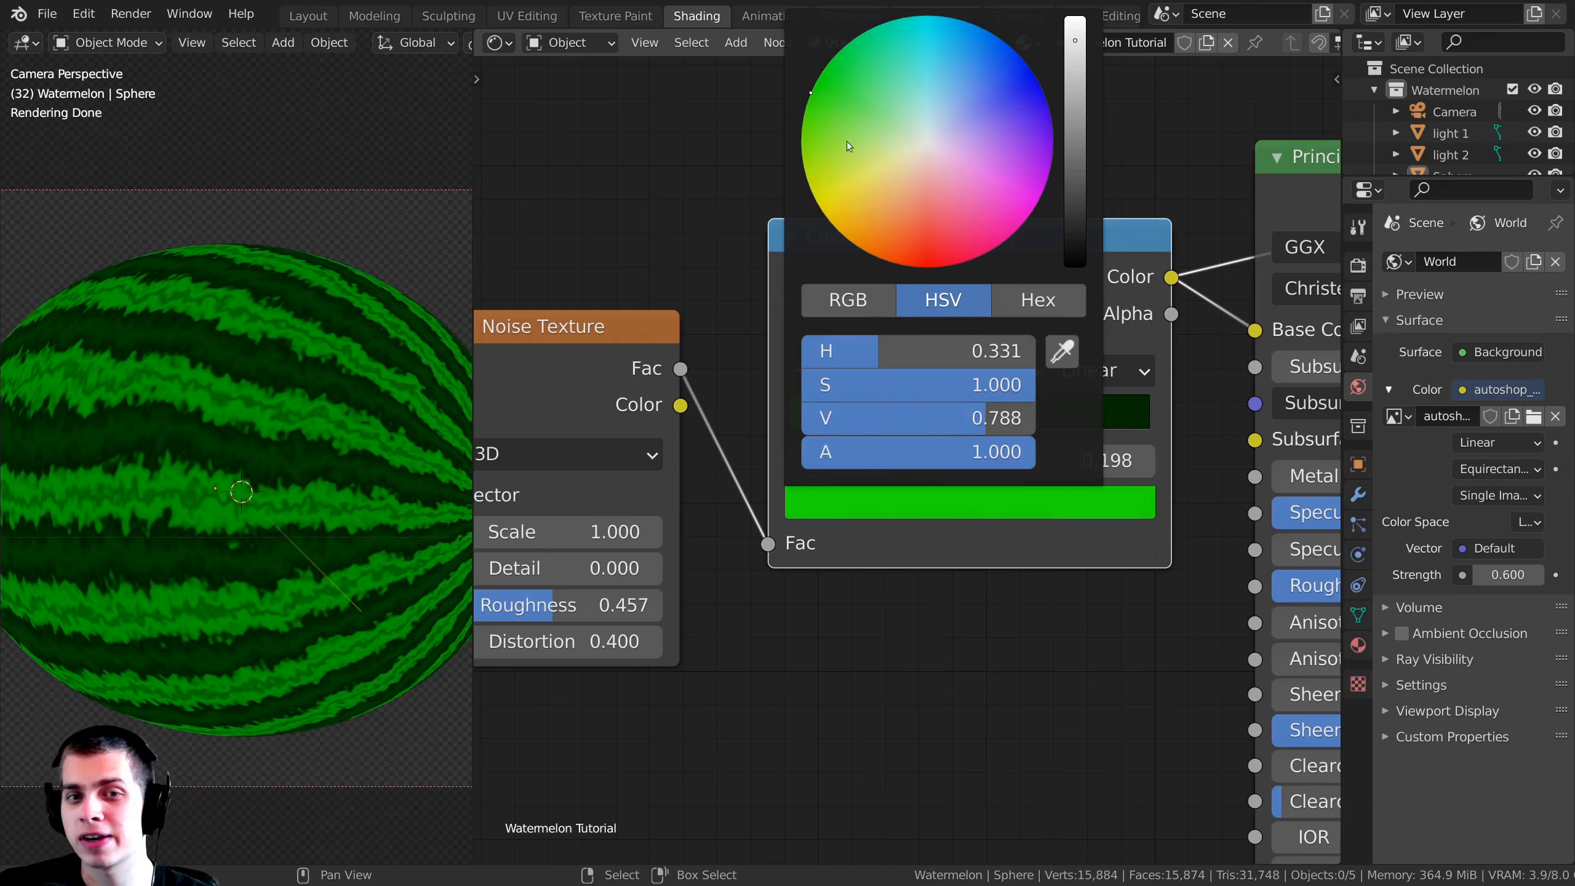
drag(810, 92, 890, 137)
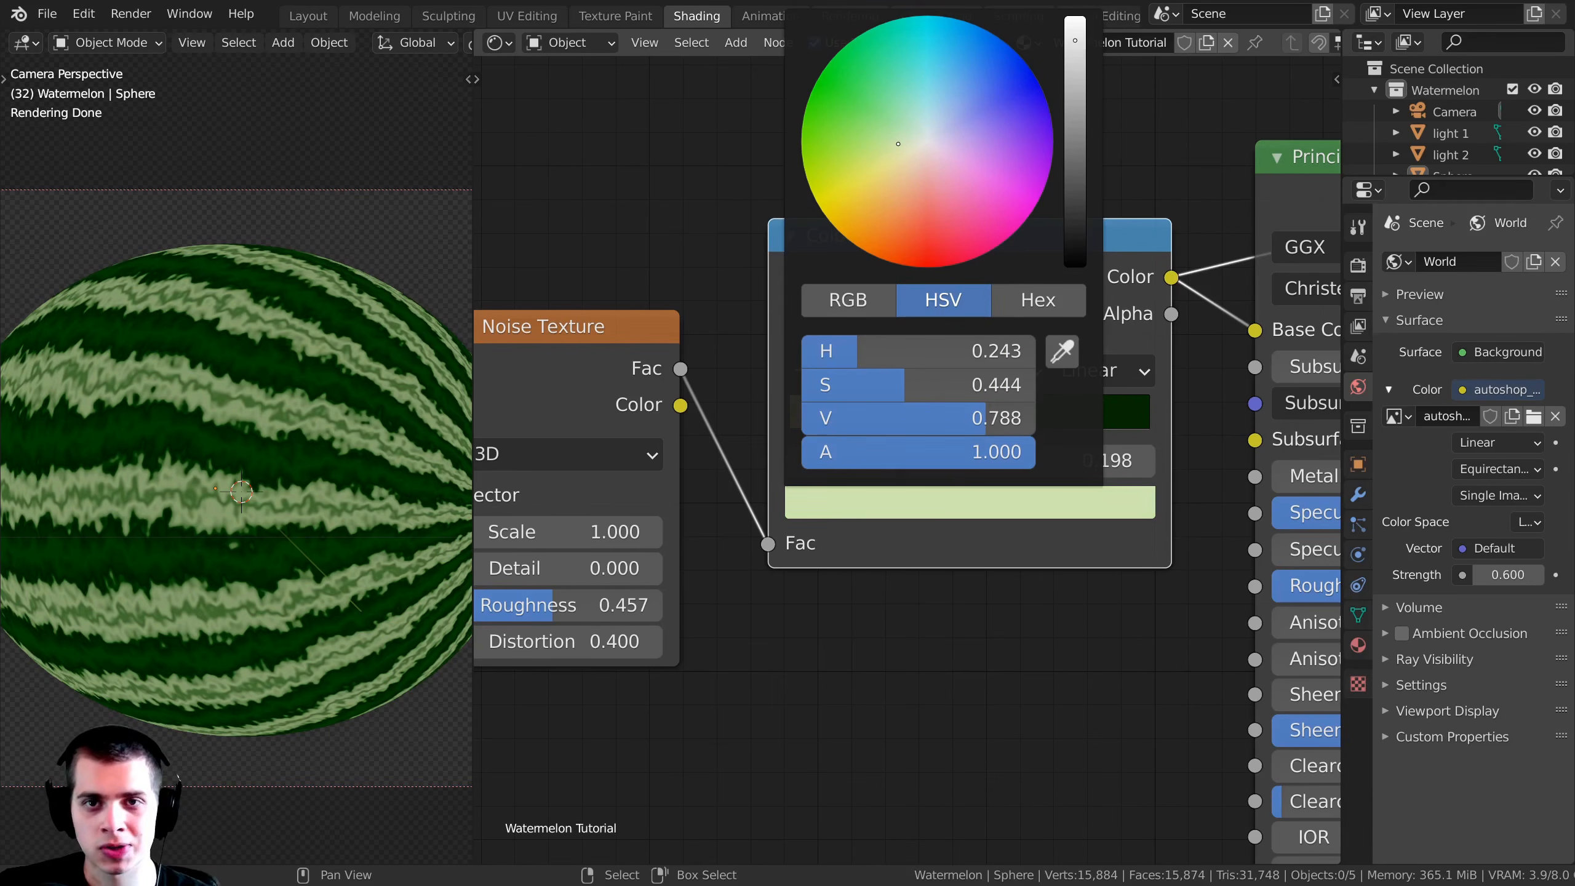
drag(1078, 43, 1075, 18)
drag(897, 143, 894, 145)
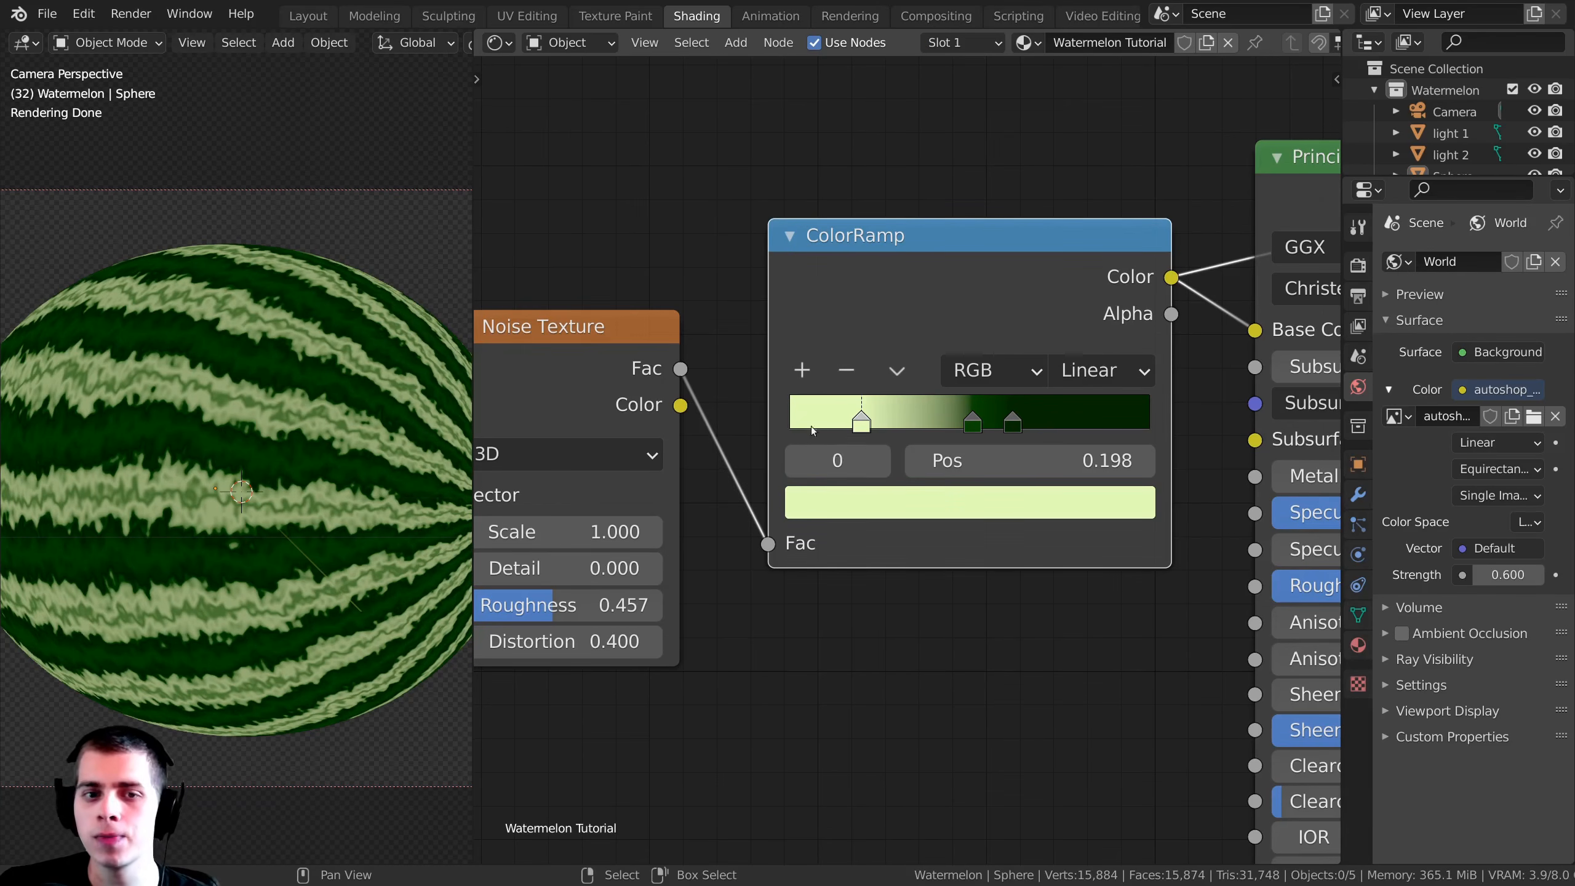
Step: Add another color stop, place it at position 0.293 and color it light green
click(804, 372)
drag(920, 425, 895, 422)
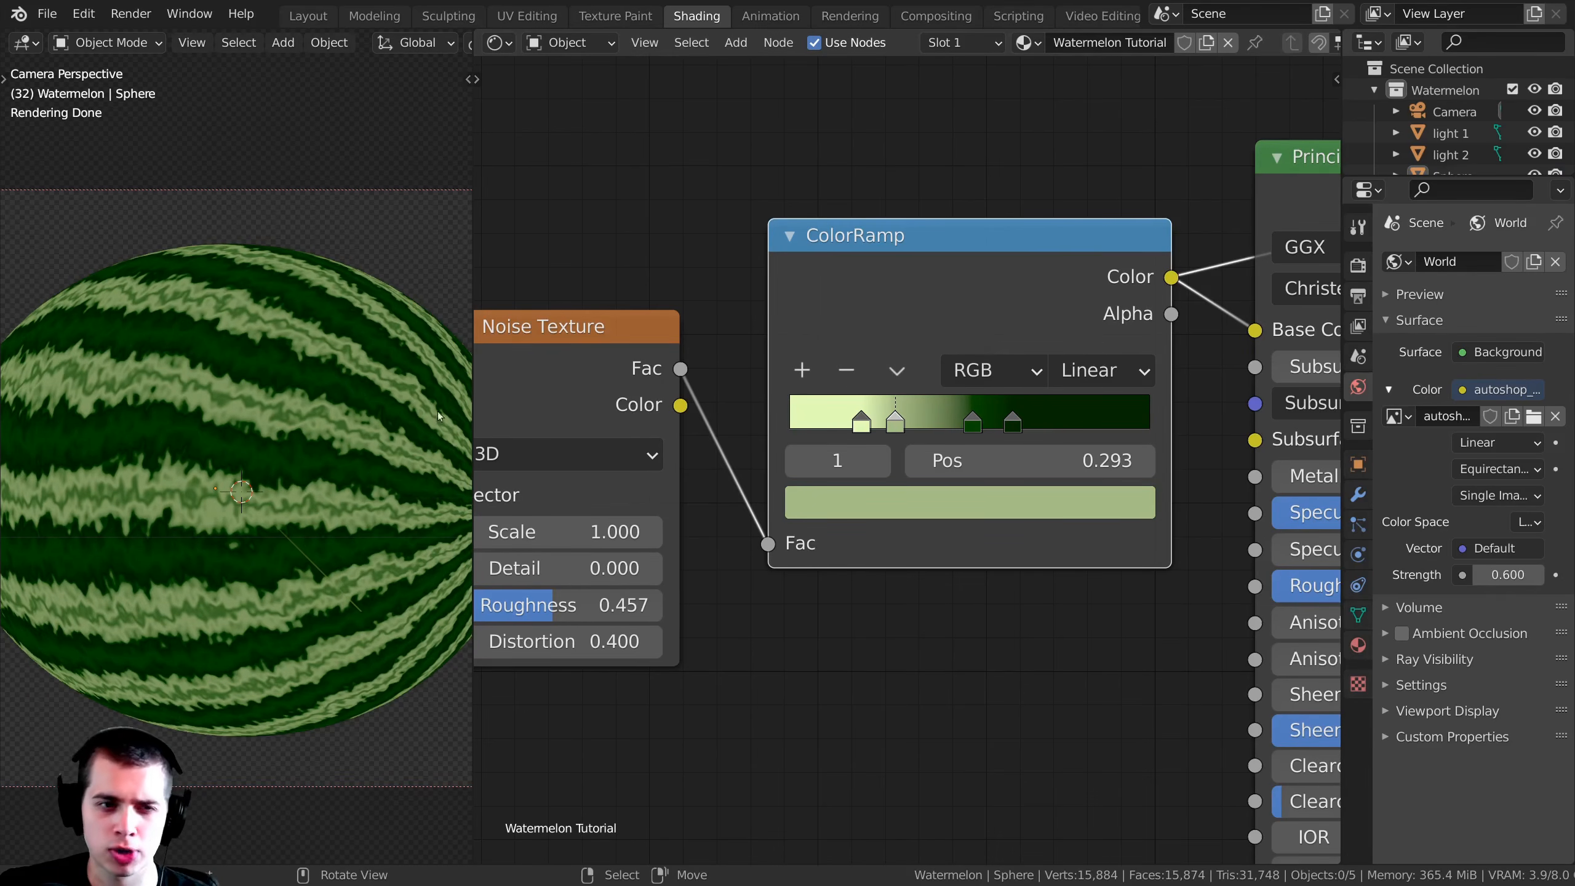
scroll(881, 435, up, 2)
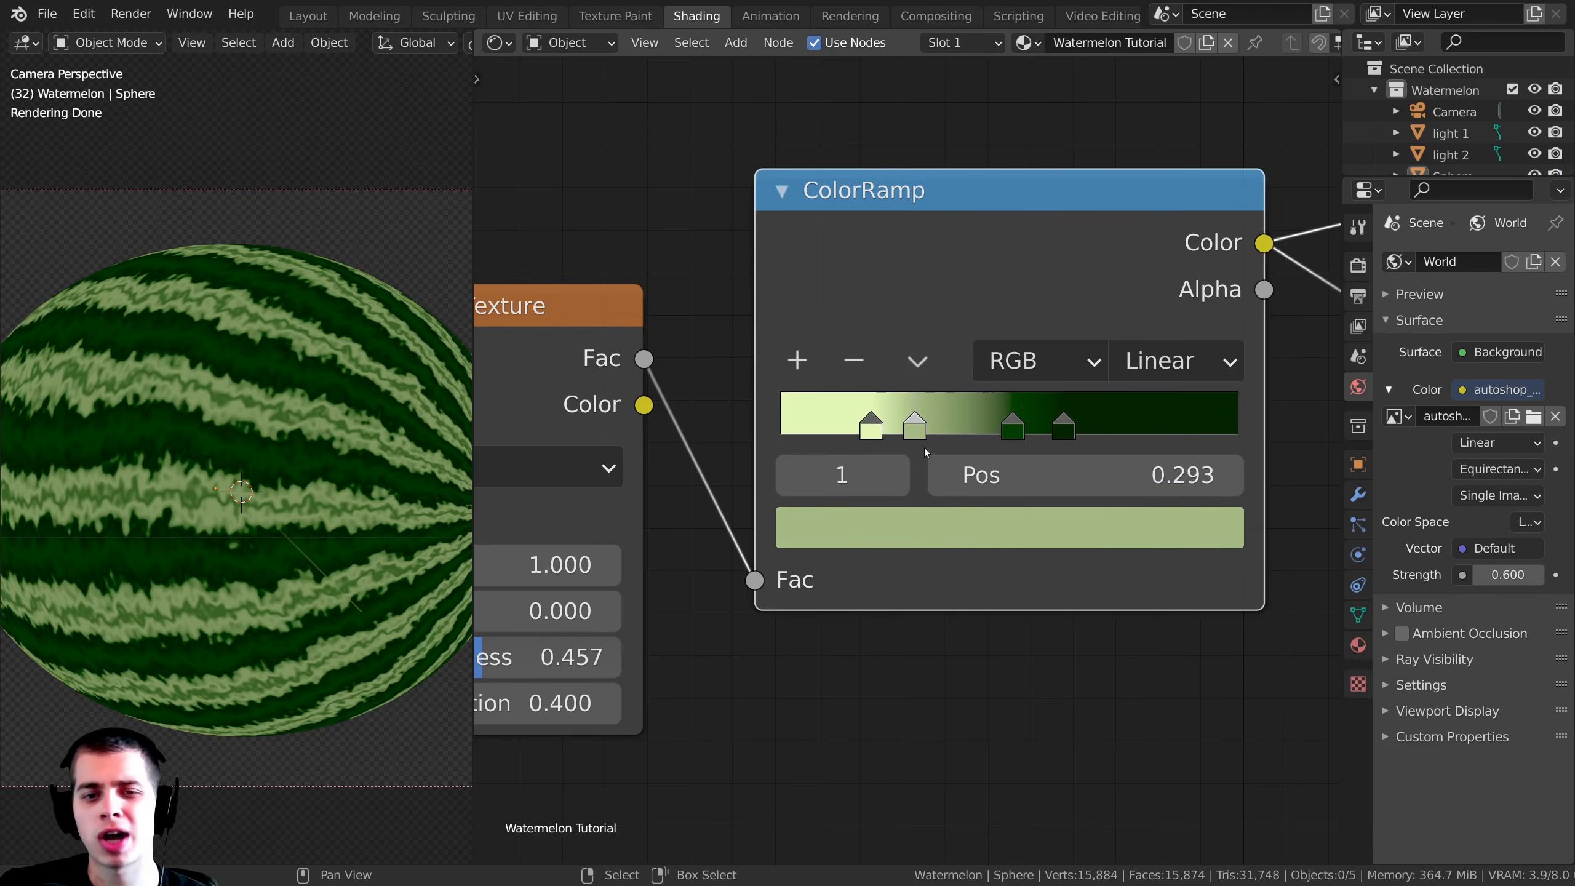
click(911, 532)
scroll(883, 679, down, 2)
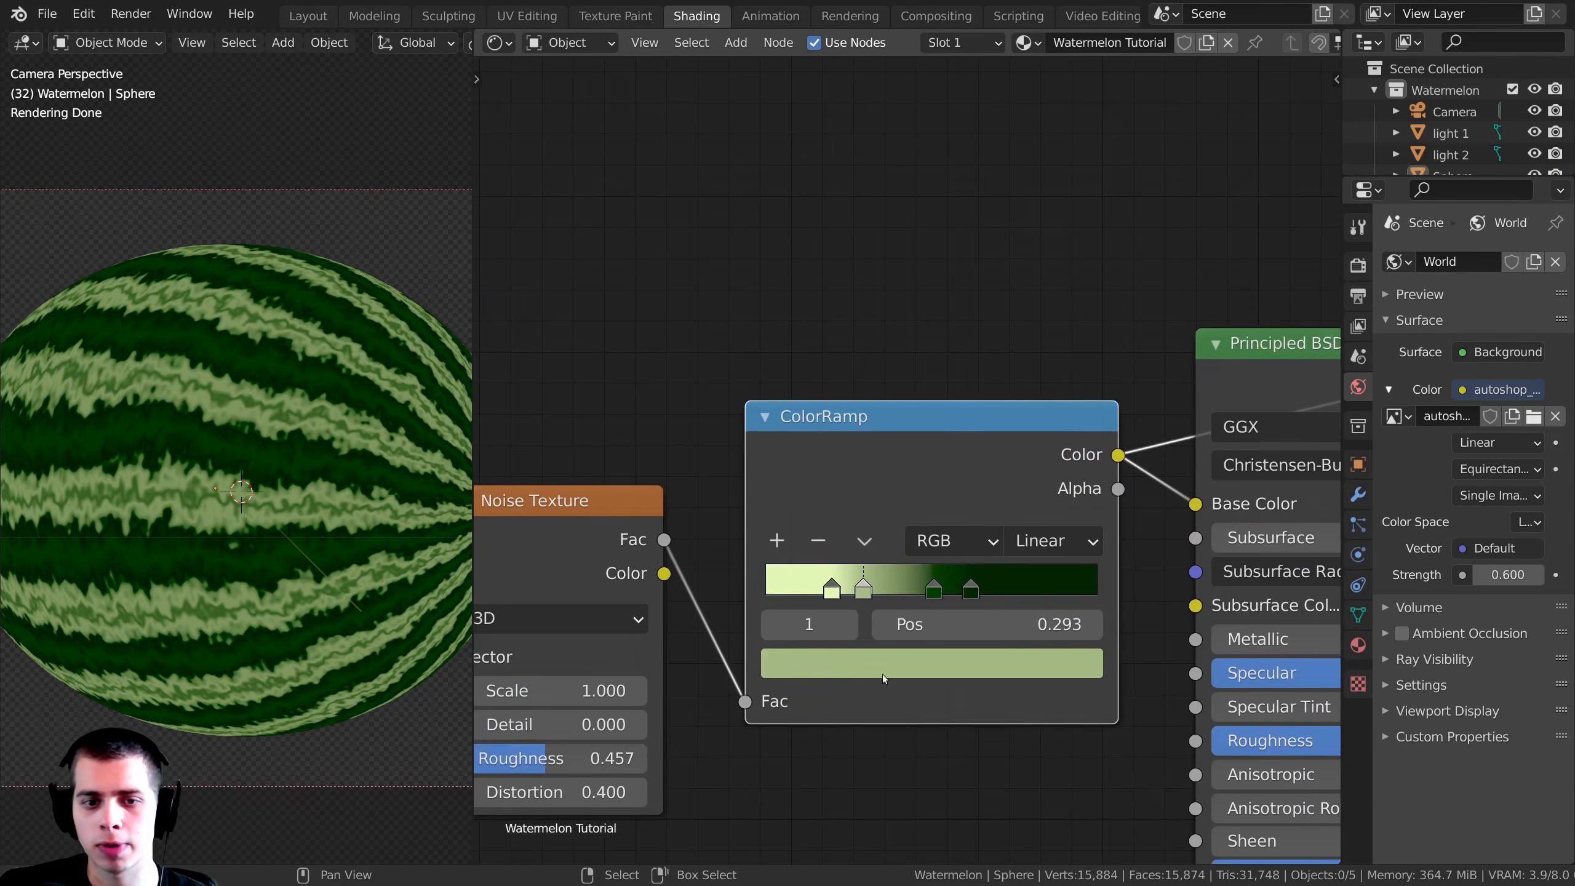
click(808, 655)
drag(856, 327, 850, 320)
drag(1027, 264, 1023, 215)
drag(849, 321, 849, 319)
scroll(845, 693, up, 4)
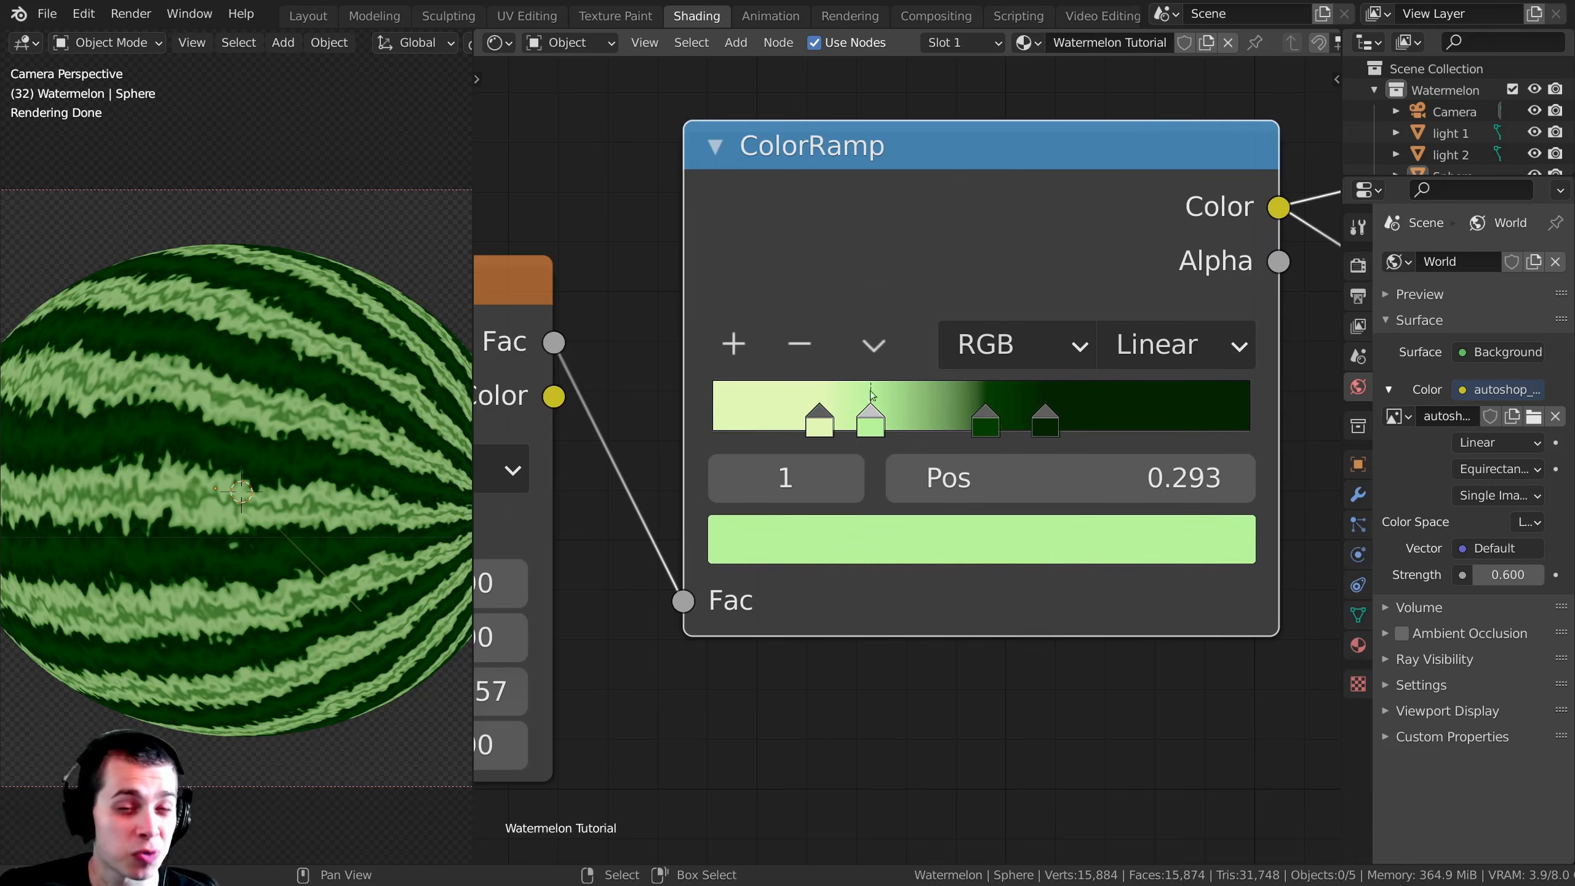
Step: Review the color and position of each of the four ColorRamp stops in turn
click(822, 409)
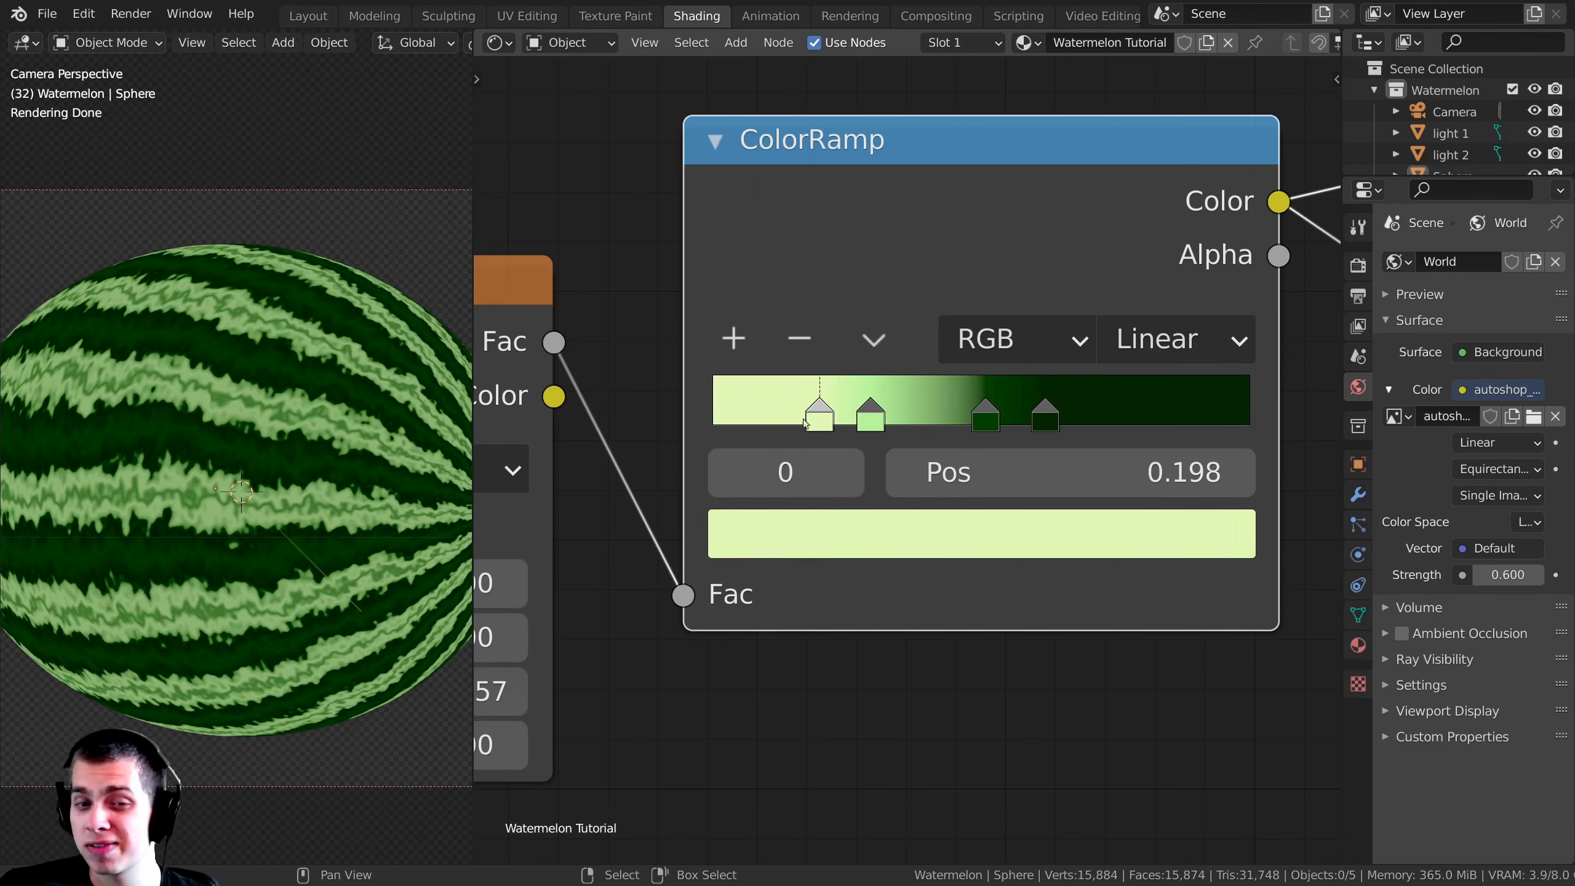
click(865, 417)
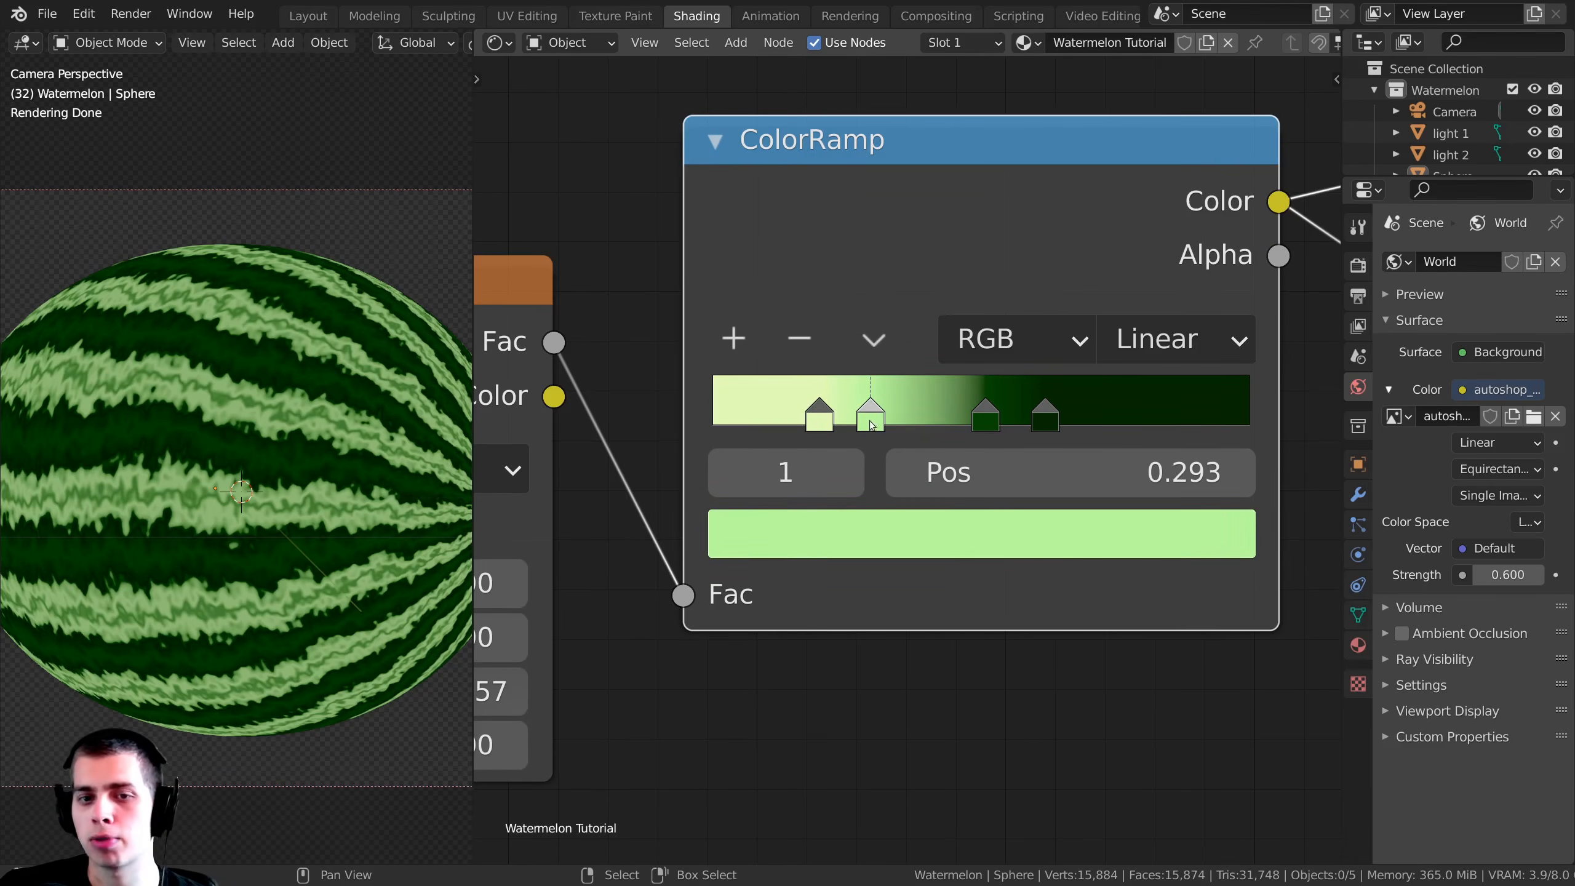
click(999, 420)
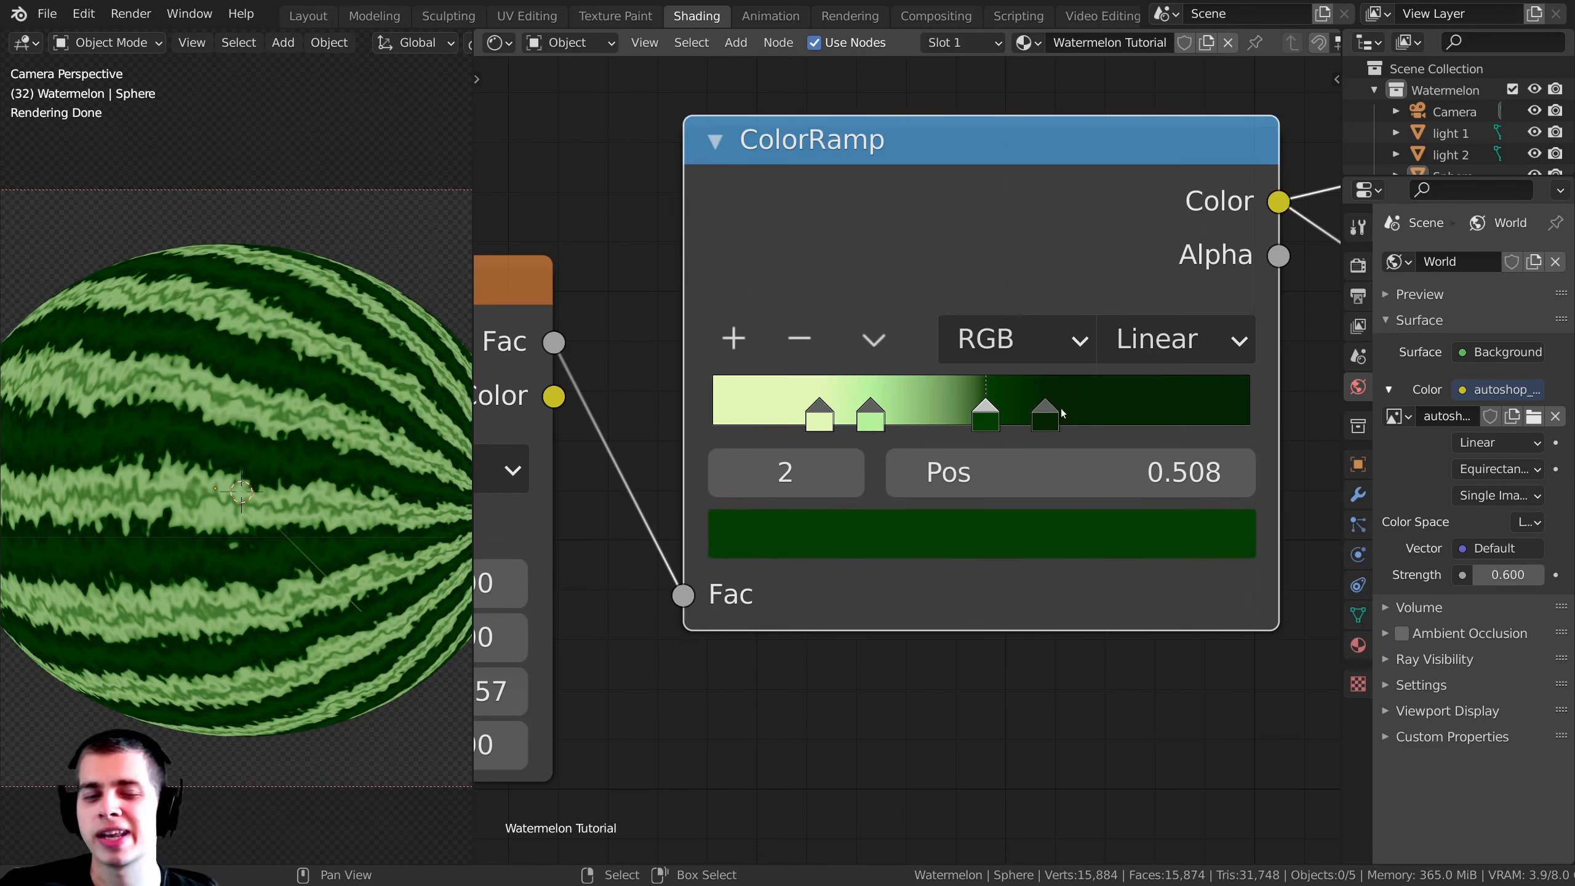
click(1060, 409)
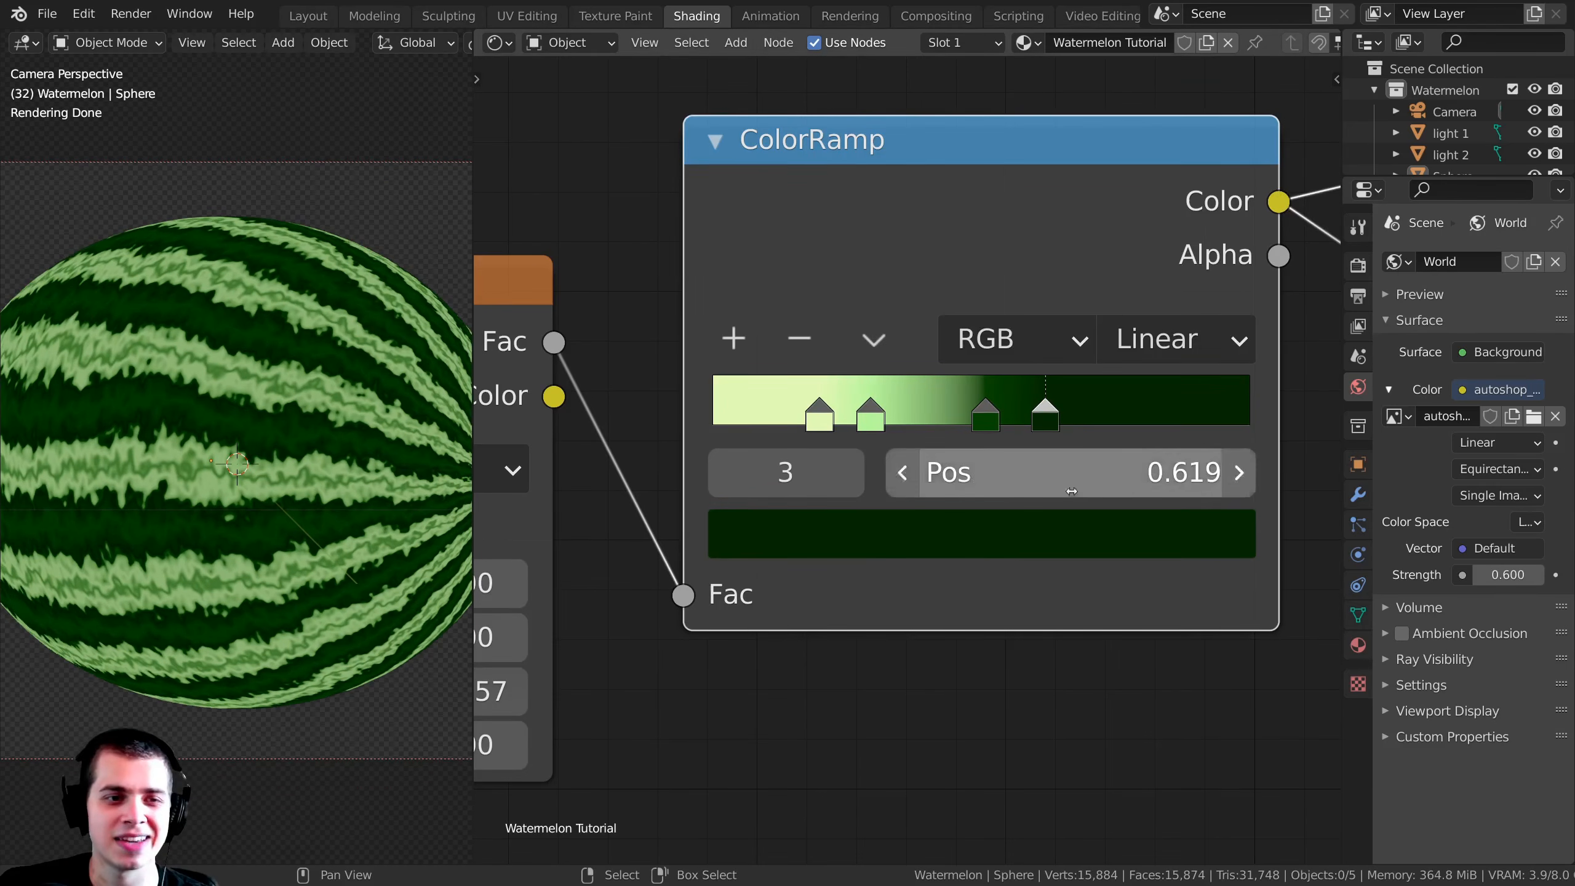
Step: Raise the Wave Texture's Detail to 6.490 and check the stripe edges on the sphere up close
scroll(1016, 489, down, 4)
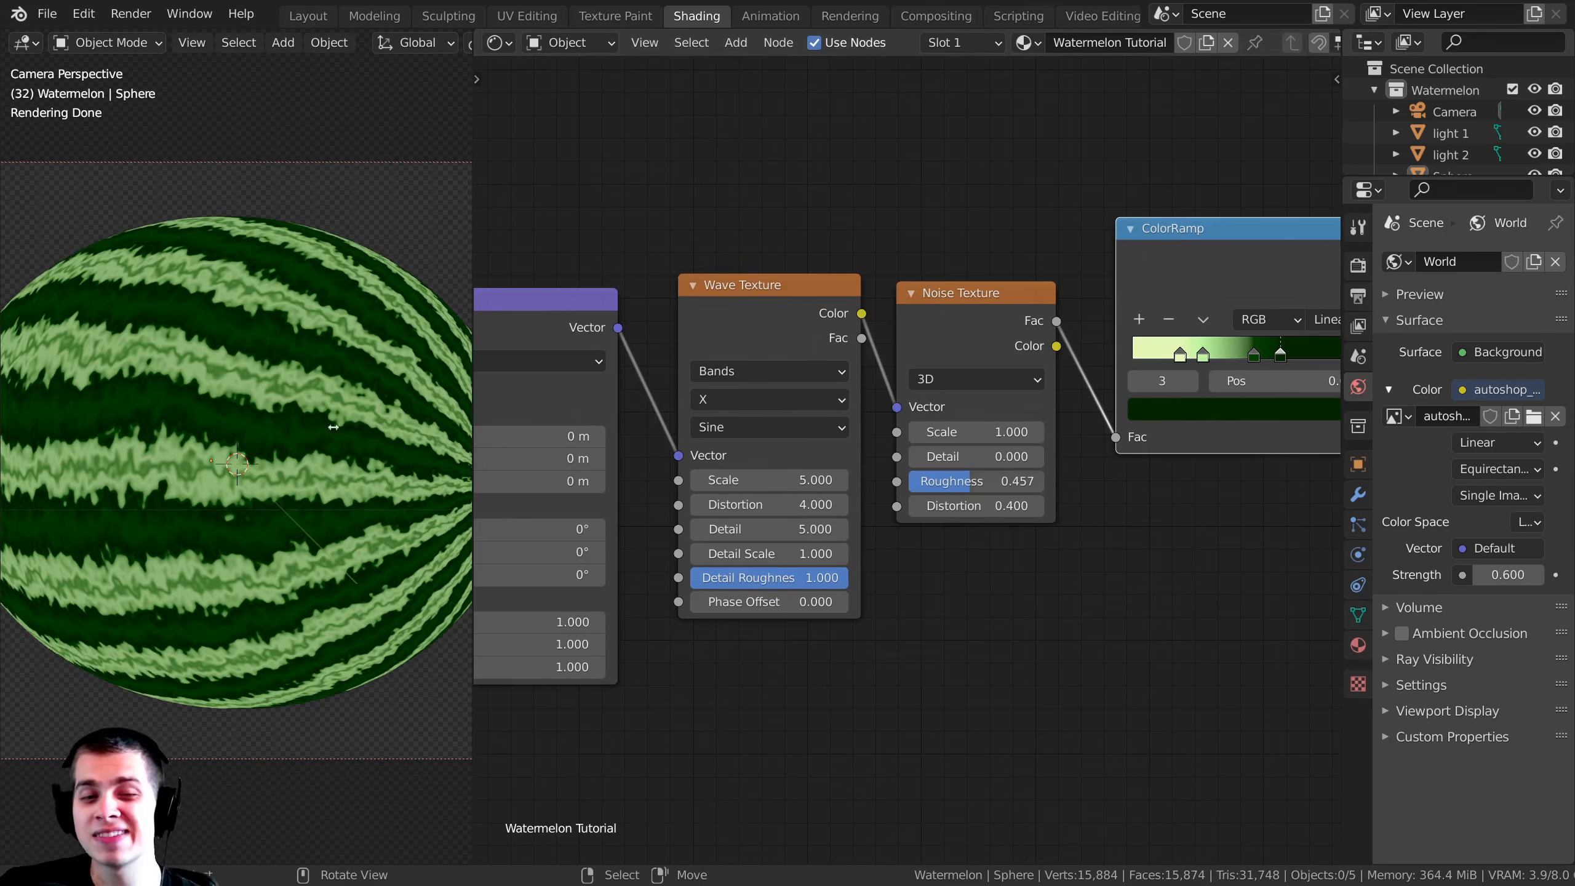
scroll(884, 467, up, 3)
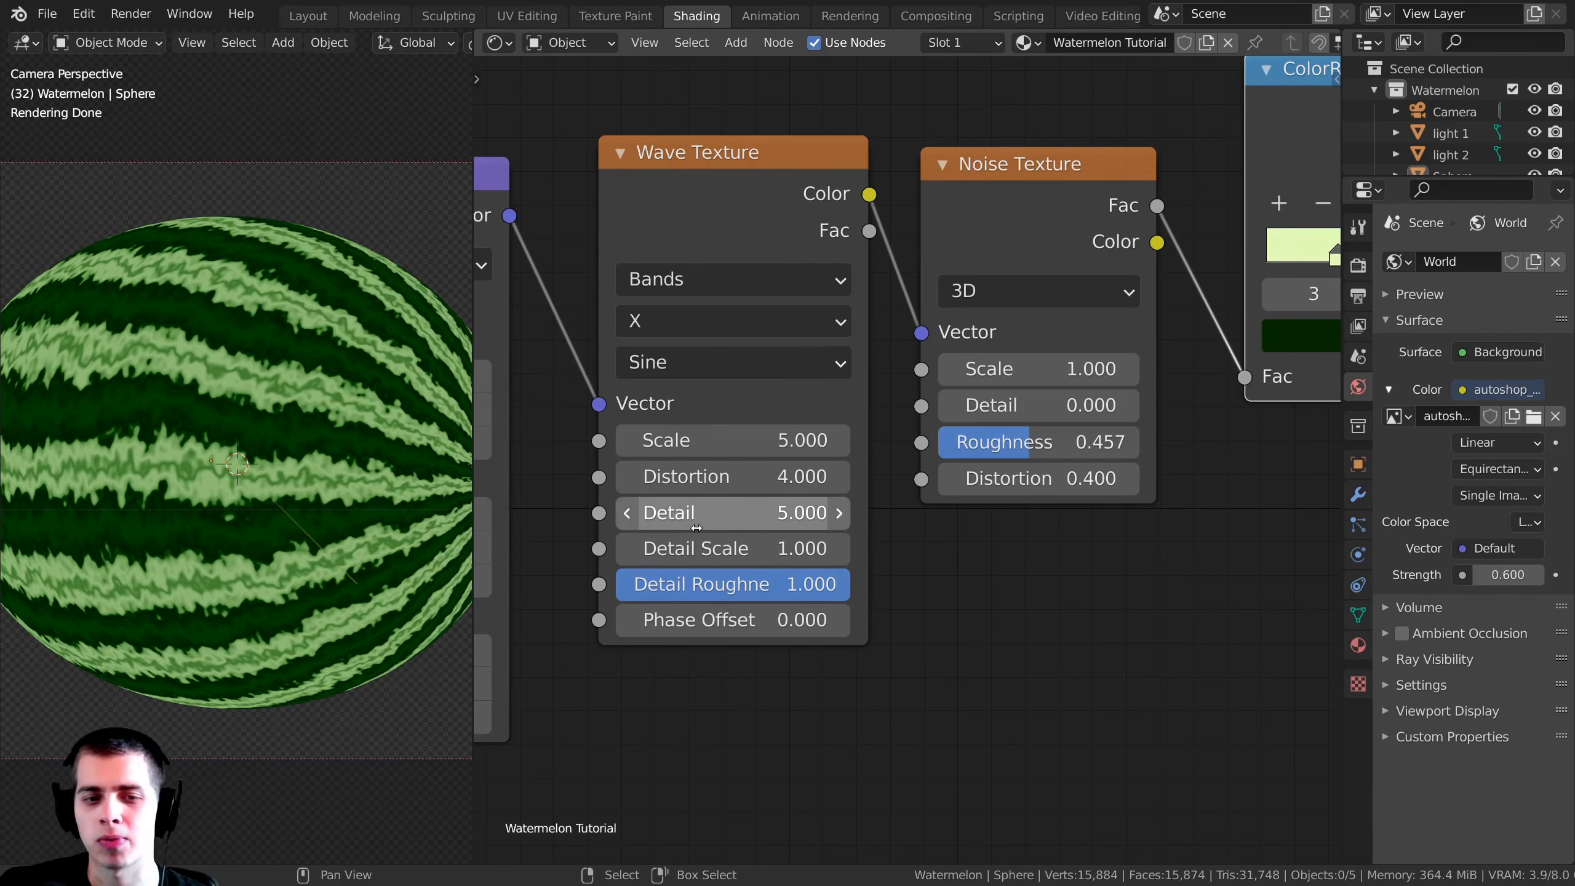
drag(681, 523, 681, 523)
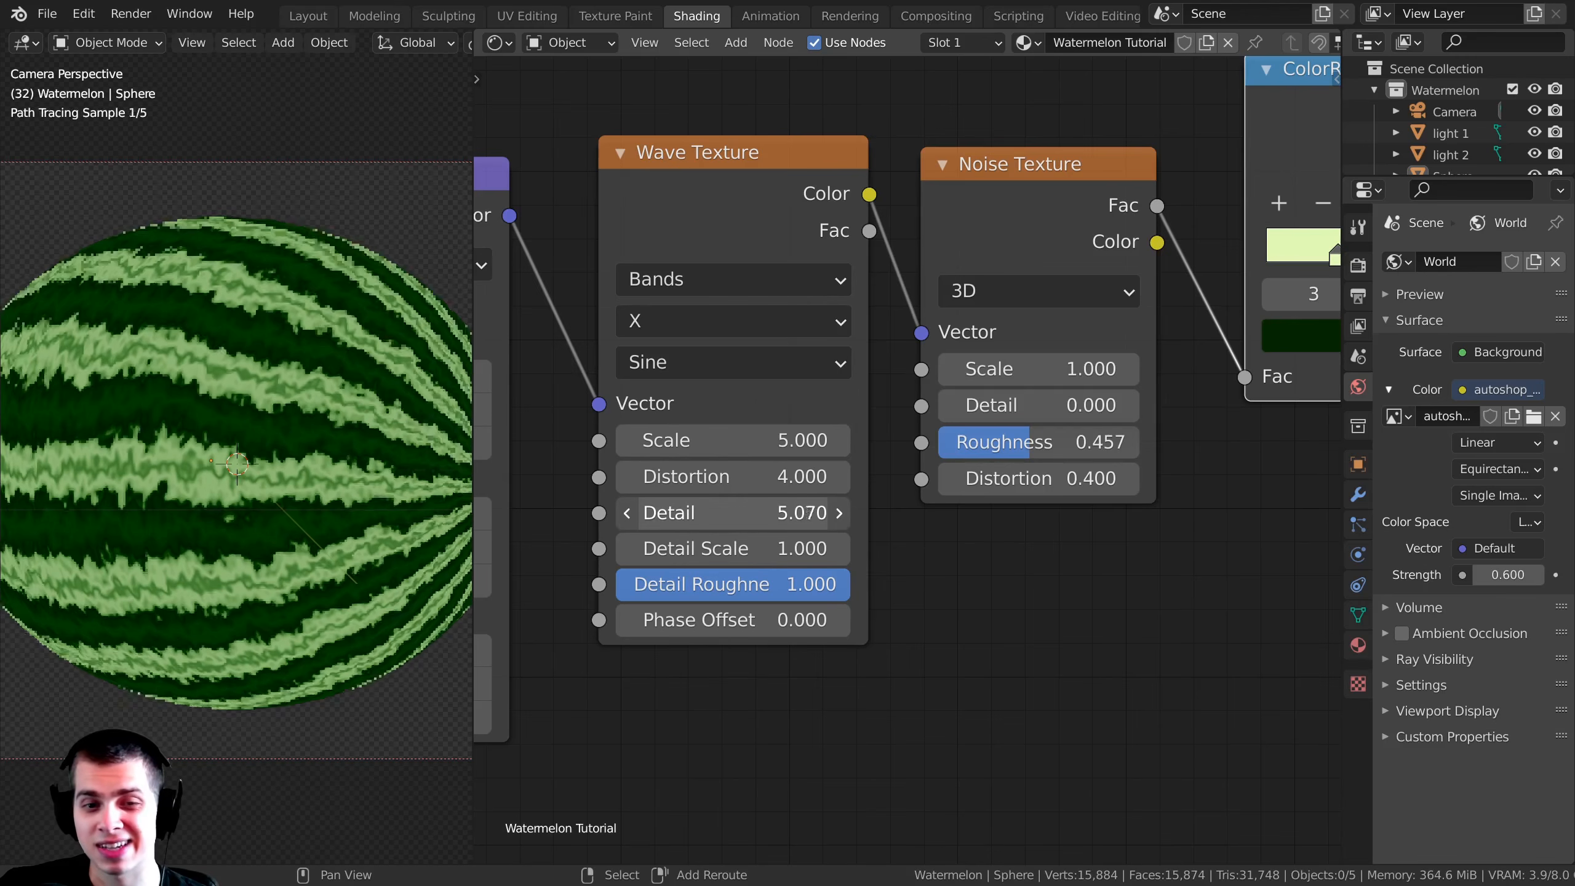
scroll(205, 447, up, 6)
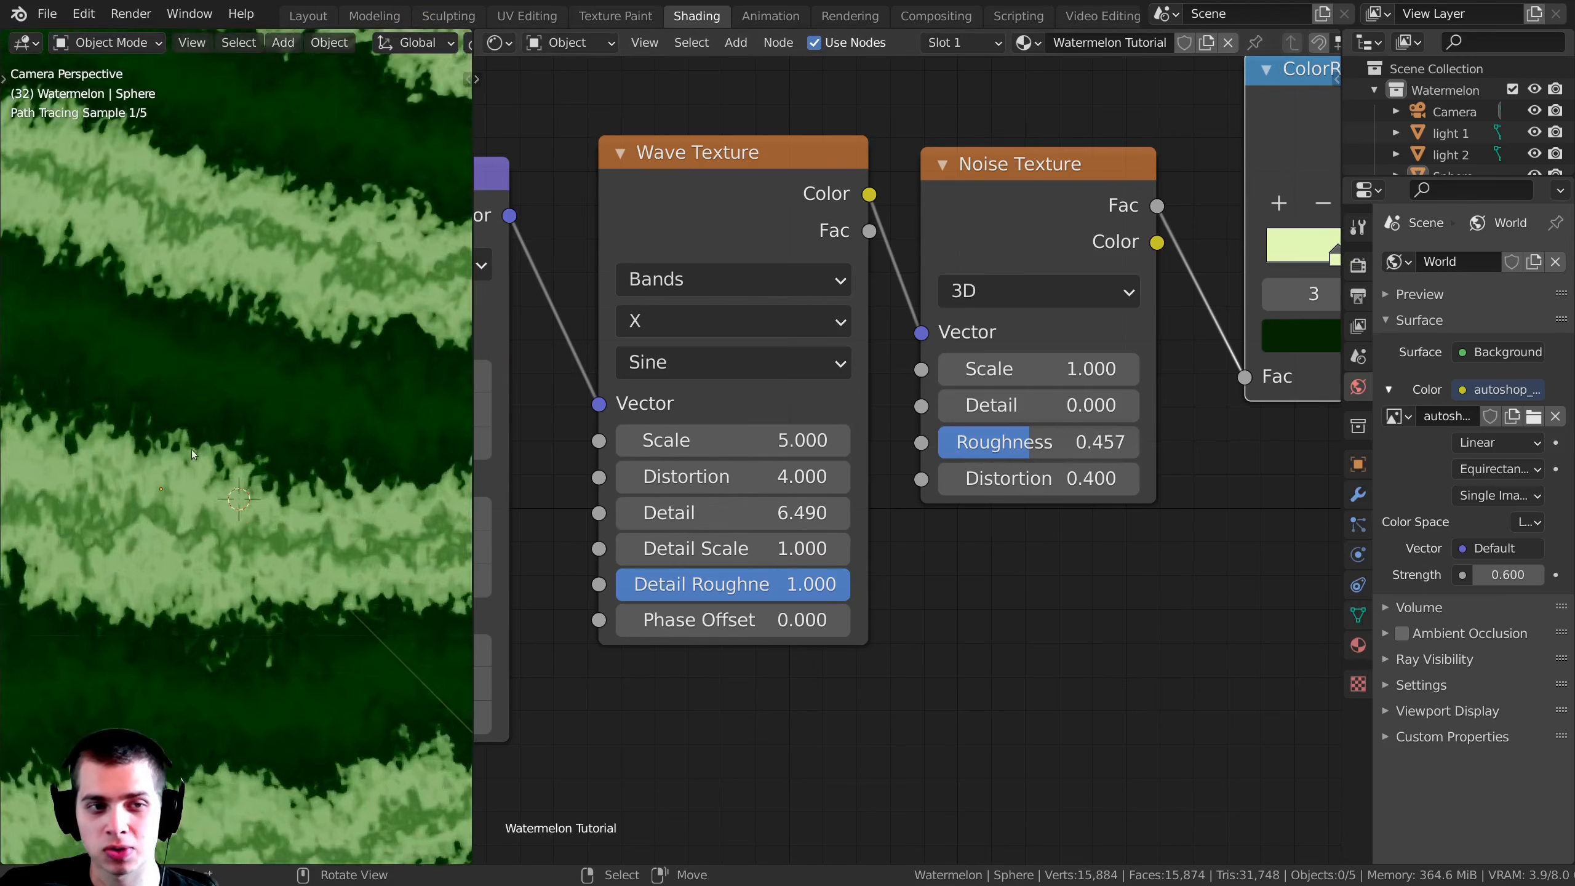
Step: Try a Wave Texture Detail of 12.990 and examine the stripe edges on the watermelon up close
drag(719, 549, 773, 515)
right_click(719, 548)
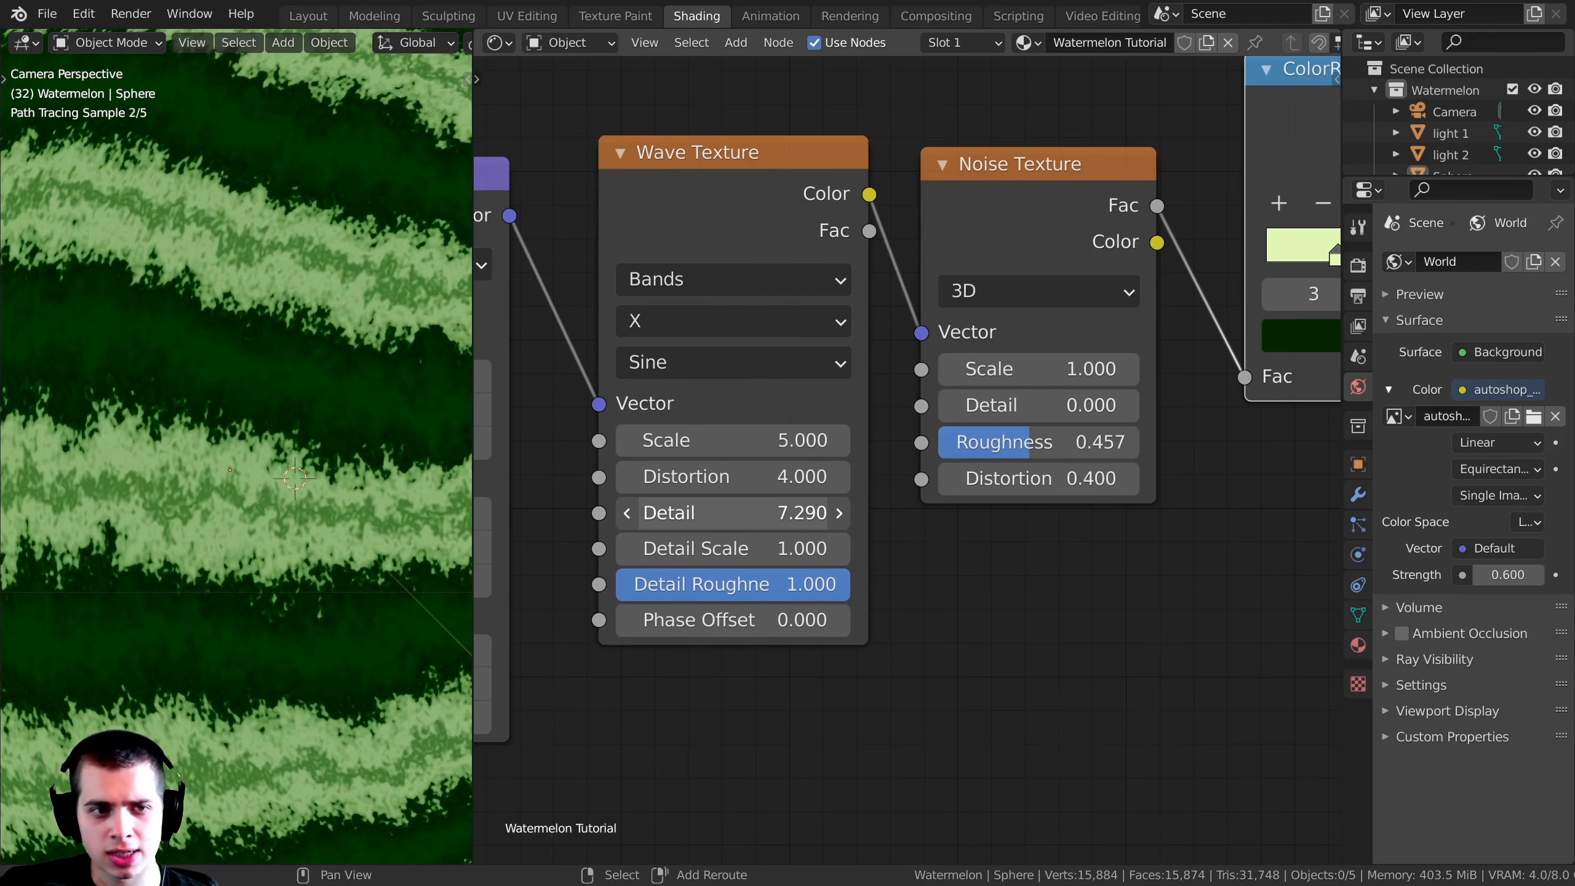
drag(677, 510, 769, 511)
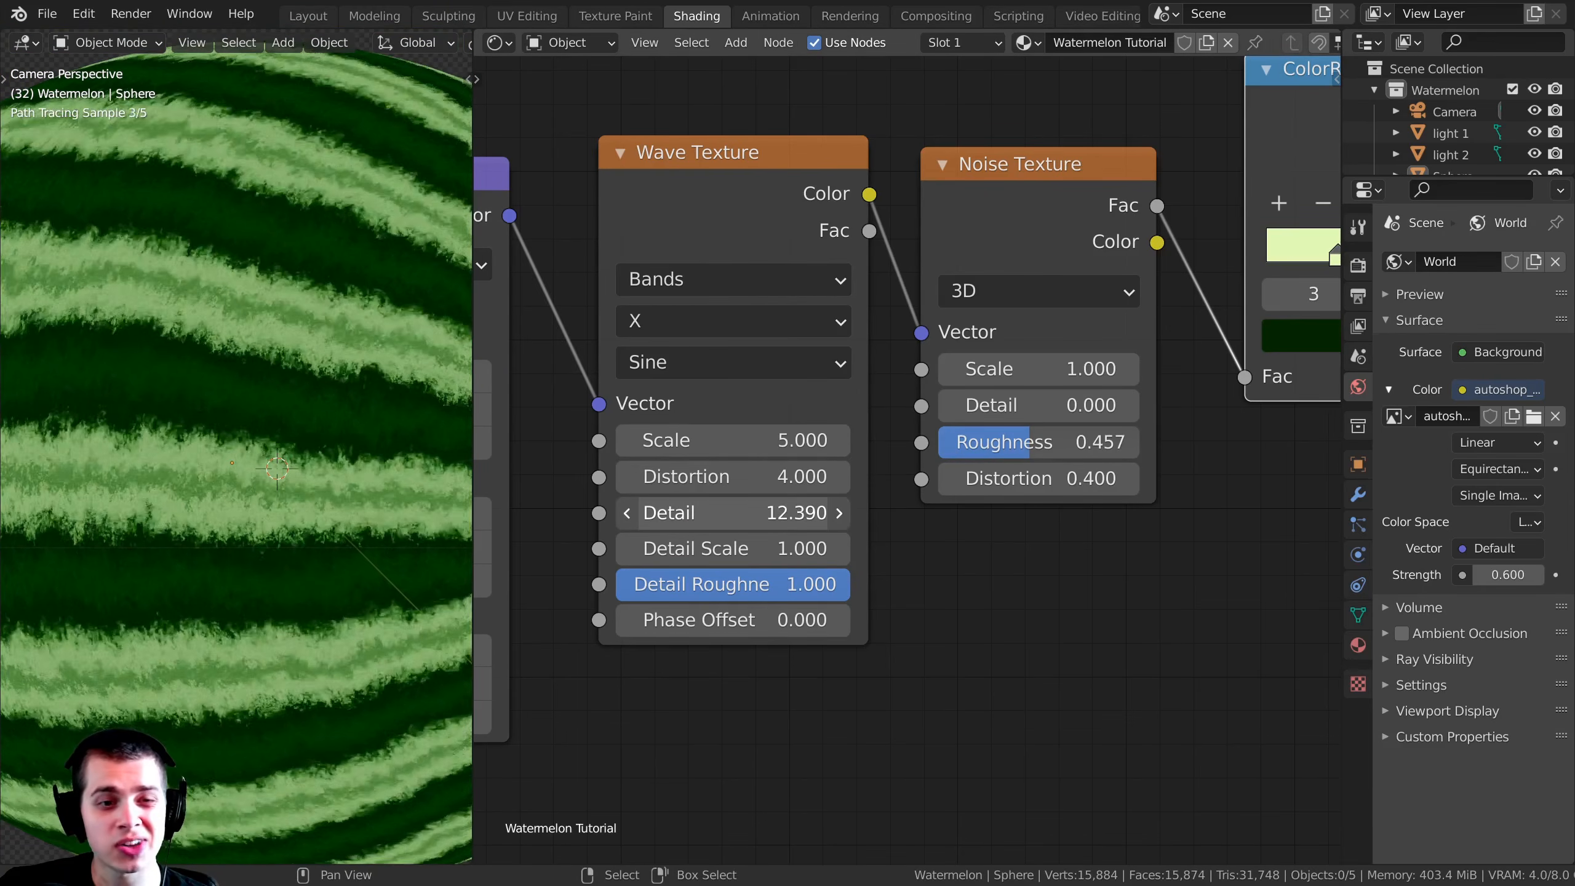
scroll(261, 453, up, 5)
scroll(261, 454, up, 7)
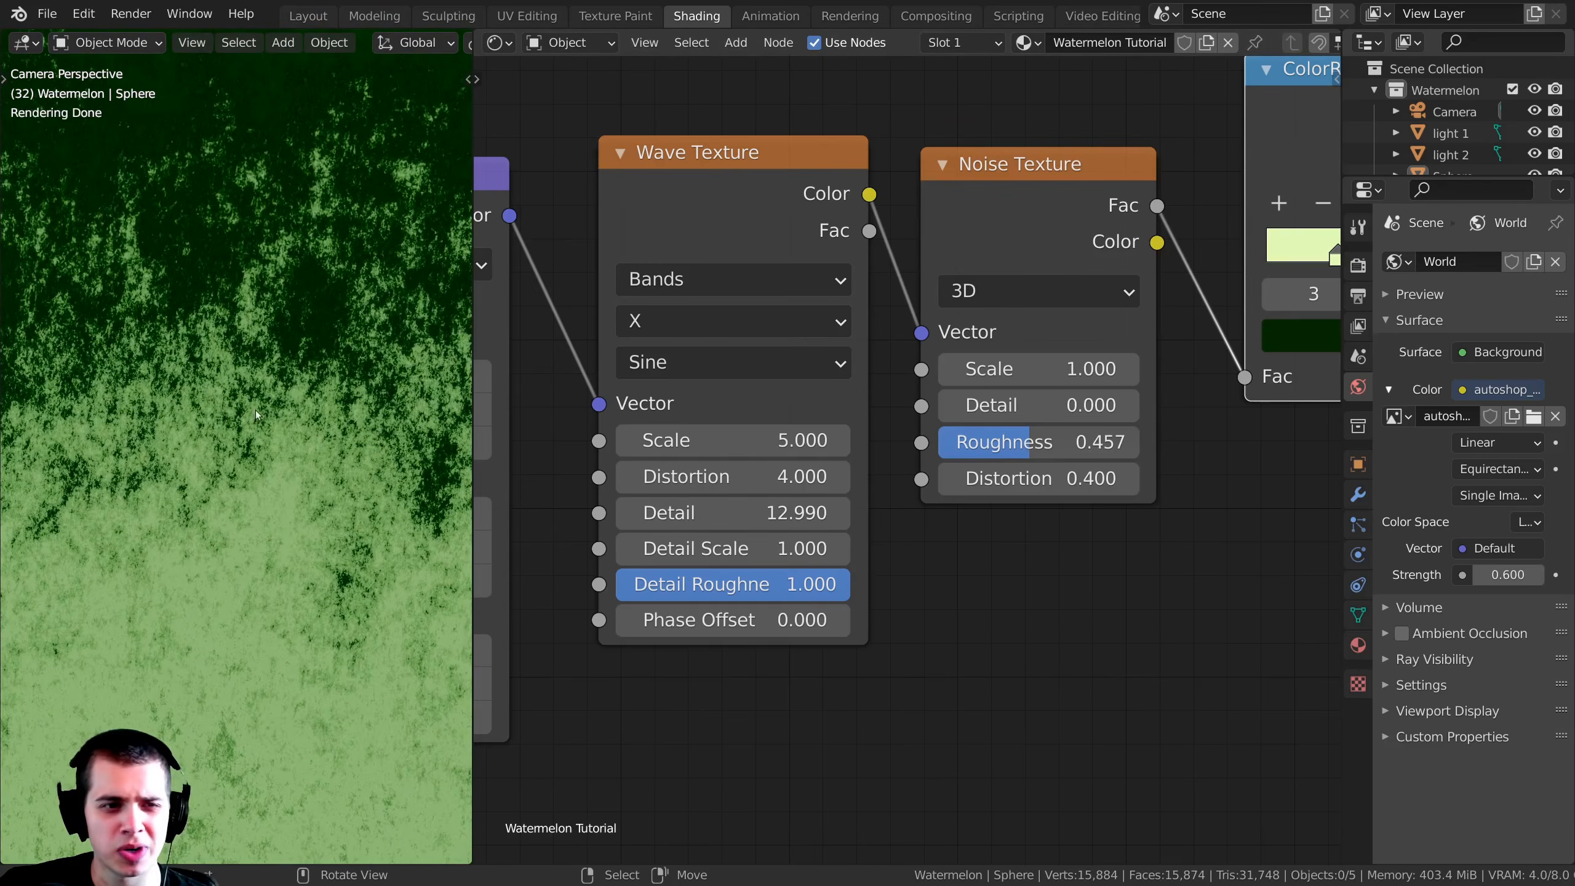
scroll(232, 397, up, 3)
scroll(234, 436, down, 9)
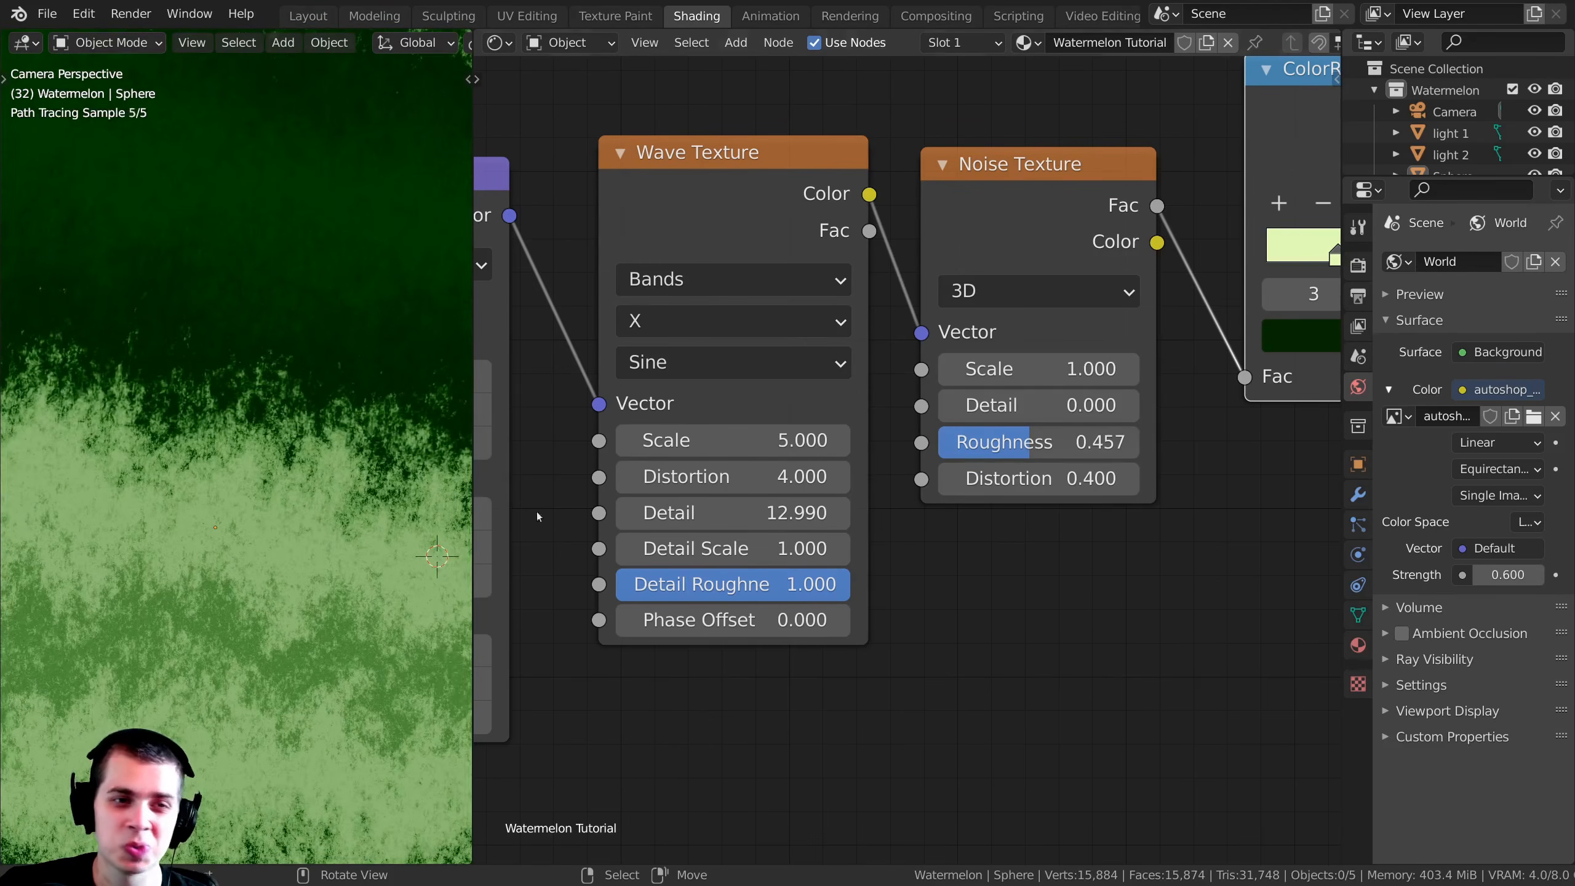
scroll(322, 456, down, 4)
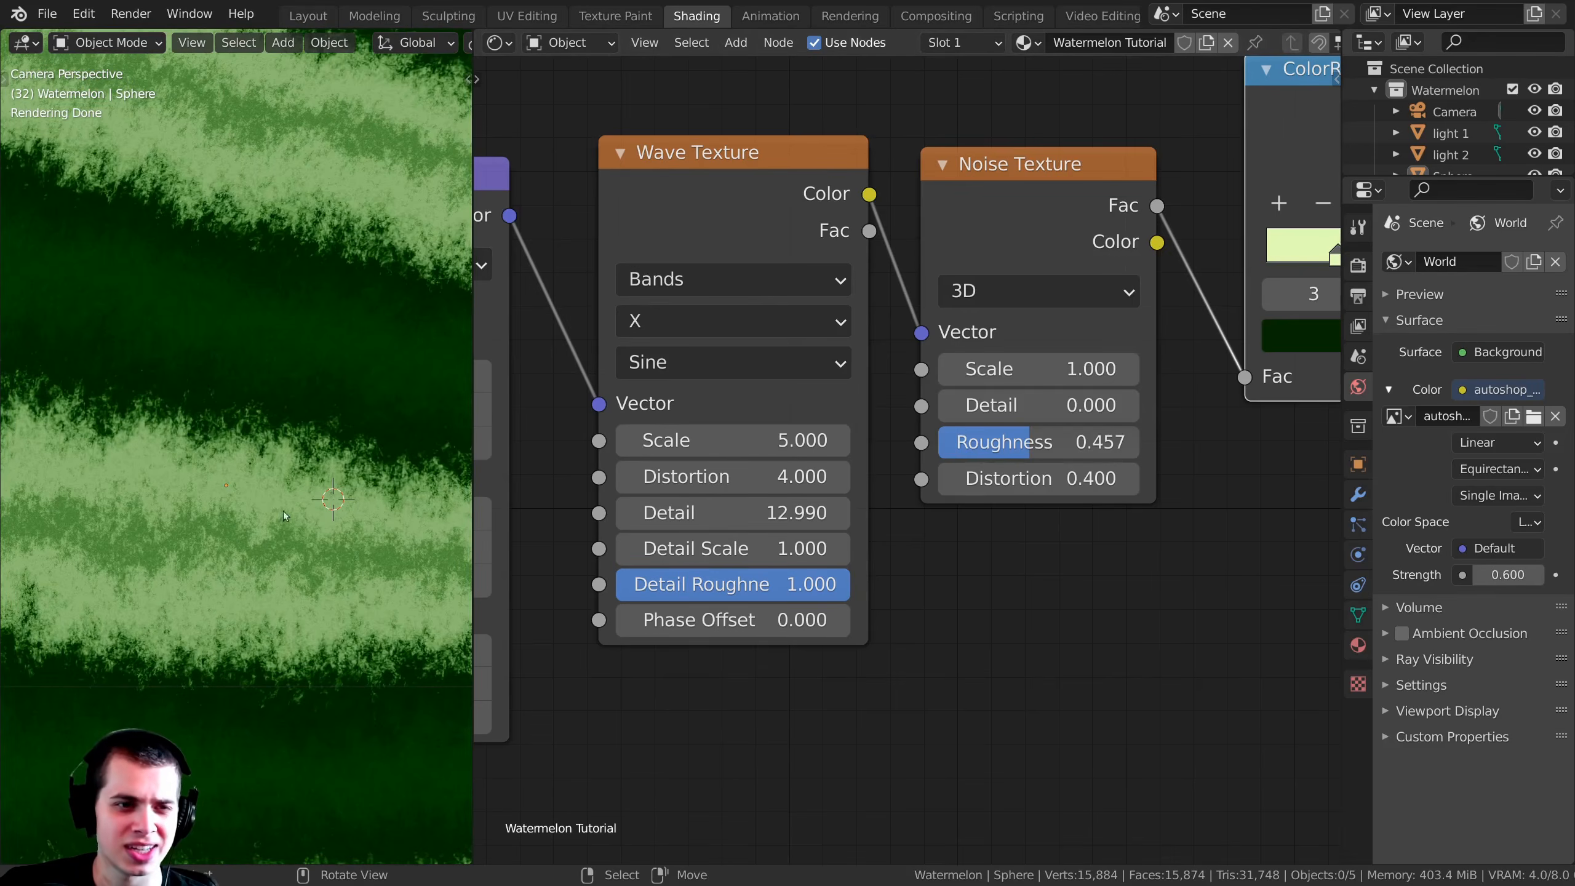
Step: Compare the stripe edges at a Wave Texture Detail of 8.690 and settle on 9.690
drag(743, 525, 502, 525)
drag(732, 513, 701, 513)
scroll(261, 403, up, 4)
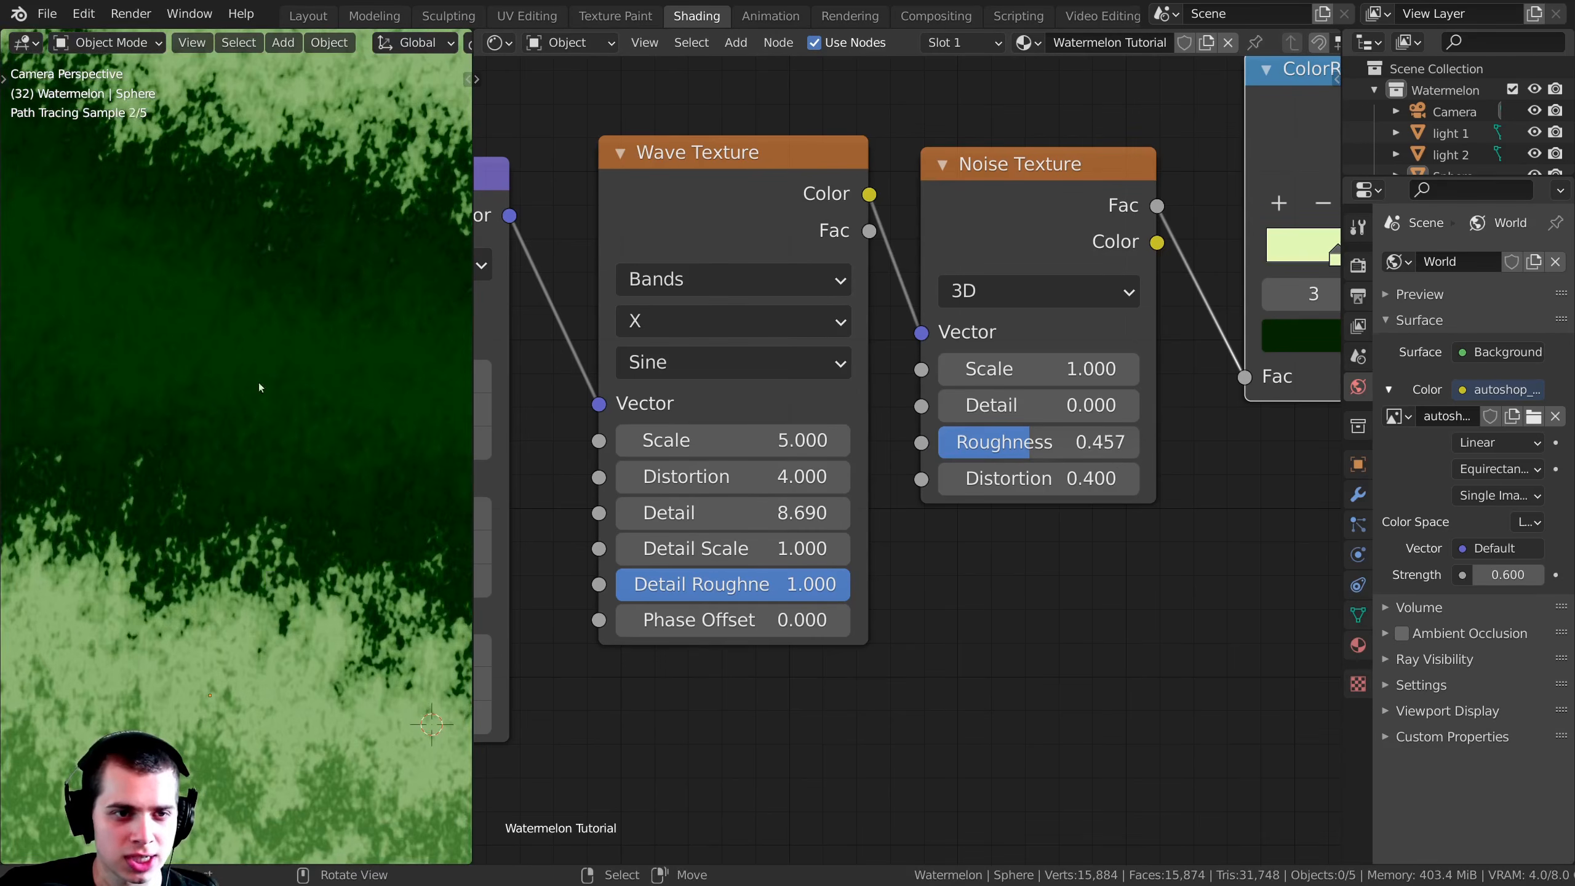
scroll(207, 334, up, 2)
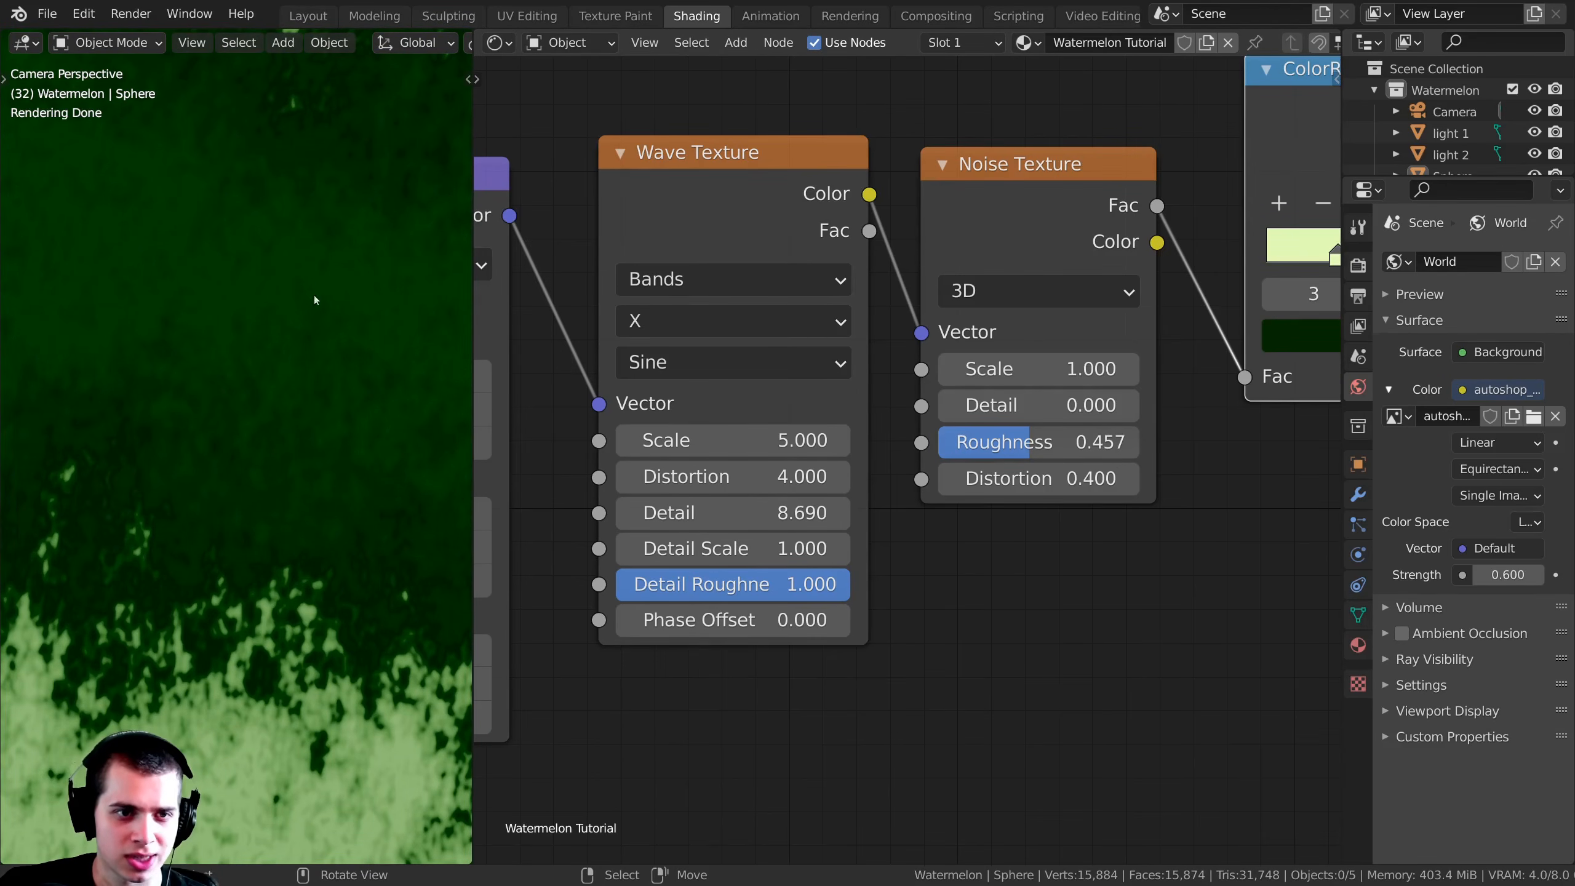
scroll(297, 348, down, 3)
drag(713, 512, 781, 512)
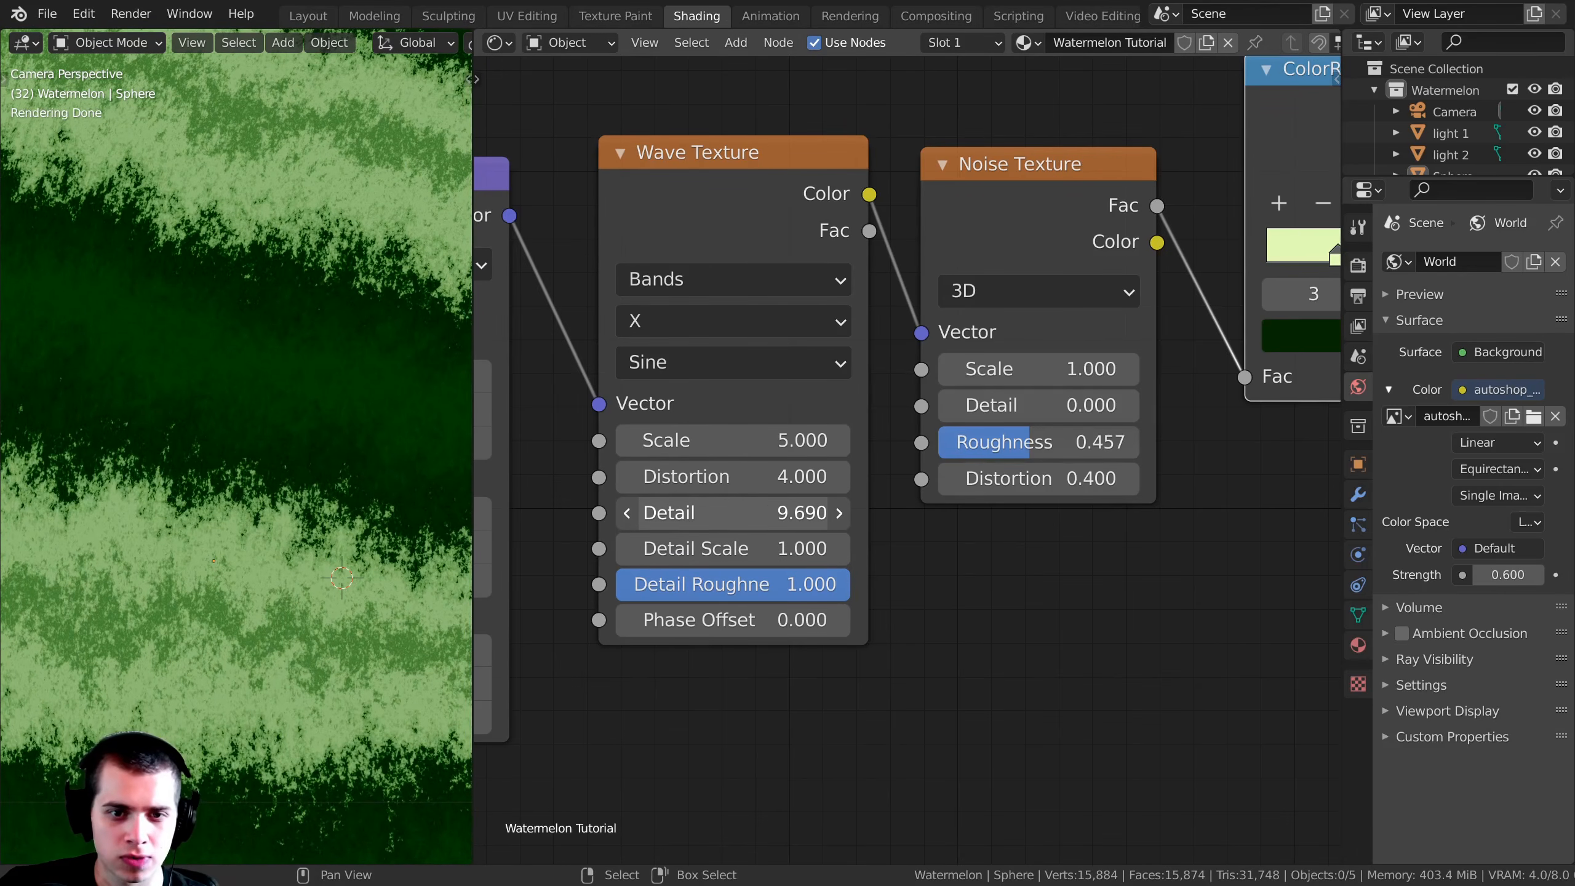
scroll(262, 380, down, 6)
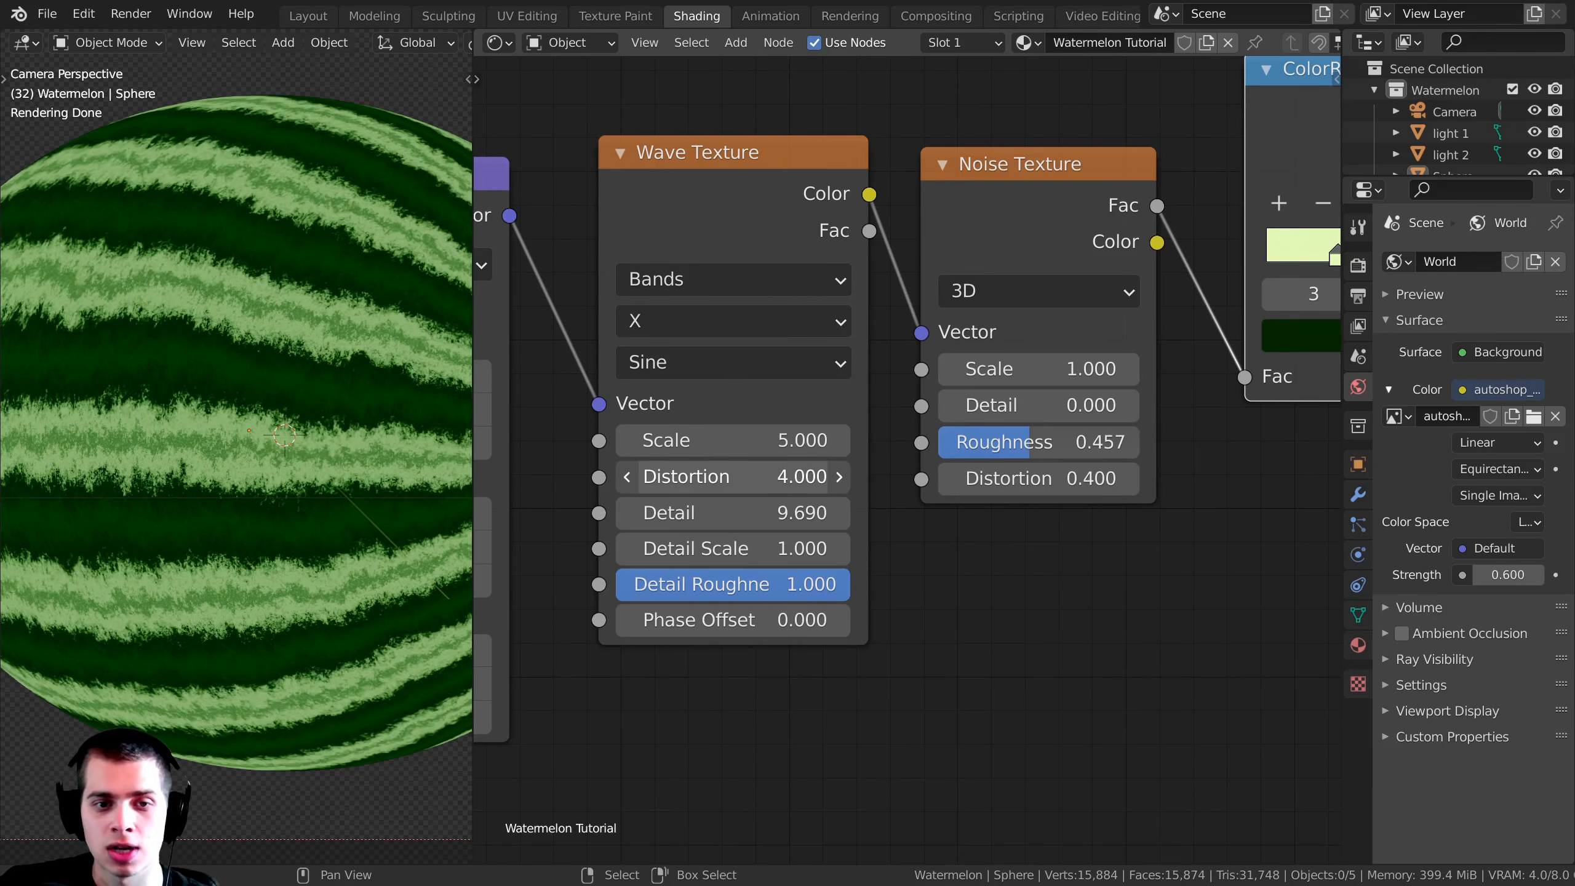
Step: Raise the Wave Texture's Distortion to 7.000
drag(732, 476, 1099, 476)
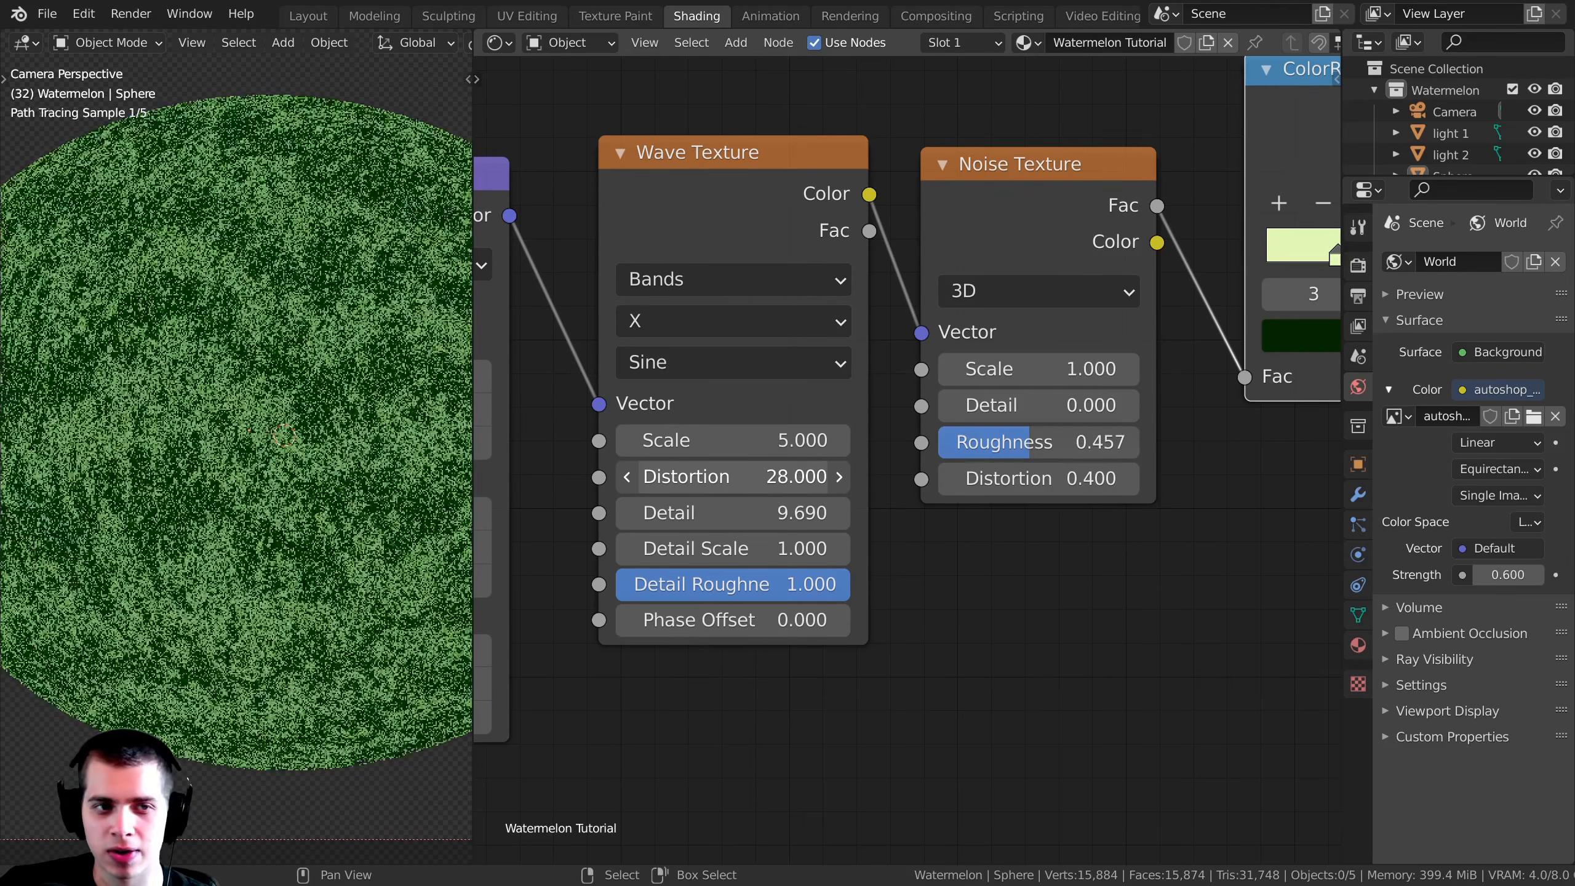
right_click(731, 476)
drag(730, 476, 774, 476)
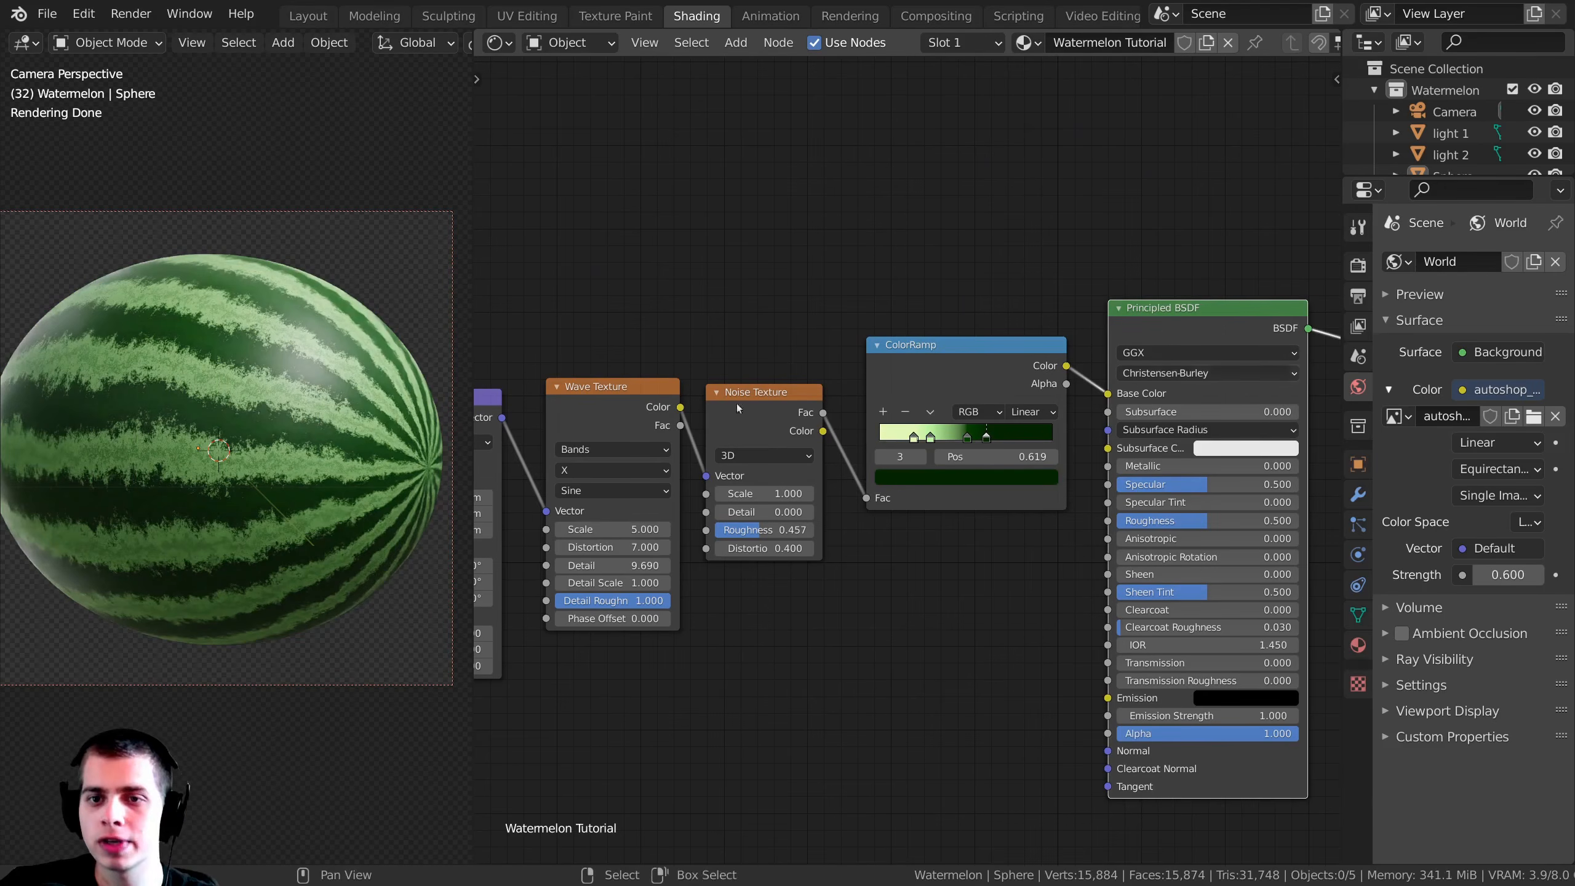
Step: Examine the stripe pattern from another angle and through the camera view
shift+middle_drag(266, 400, 295, 404)
middle_drag(1098, 443, 911, 464)
scroll(907, 465, down, 1)
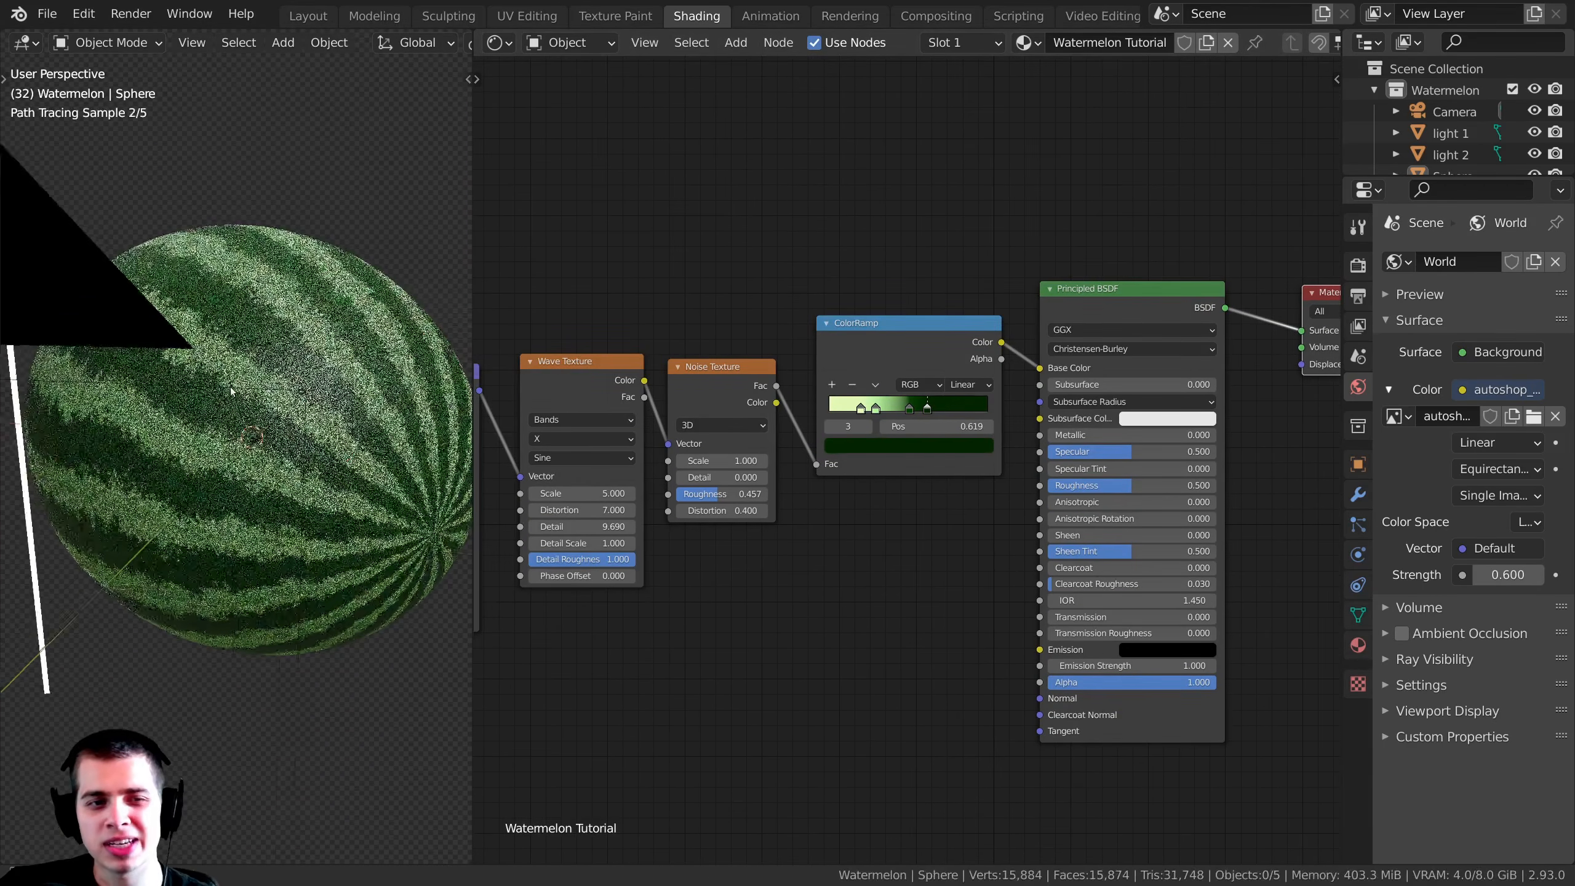
key(KP_0)
shift+middle_drag(334, 421, 329, 416)
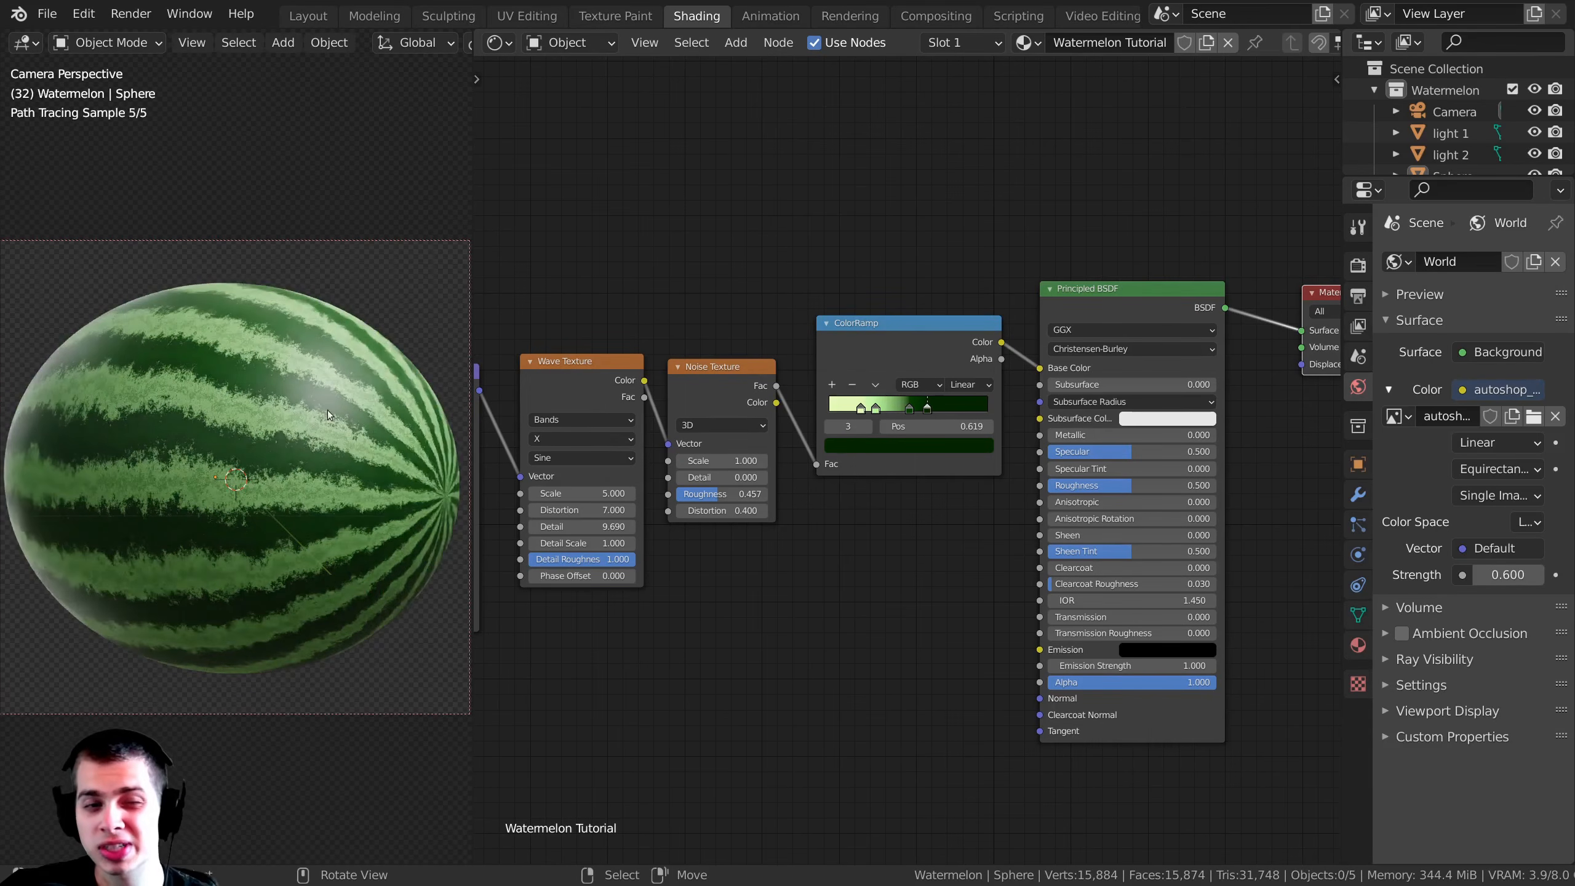
mouse_move(364, 570)
shift+middle_down()
mouse_move(349, 396)
mouse_move(303, 450)
shift+middle_up()
scroll(302, 450, up, 1)
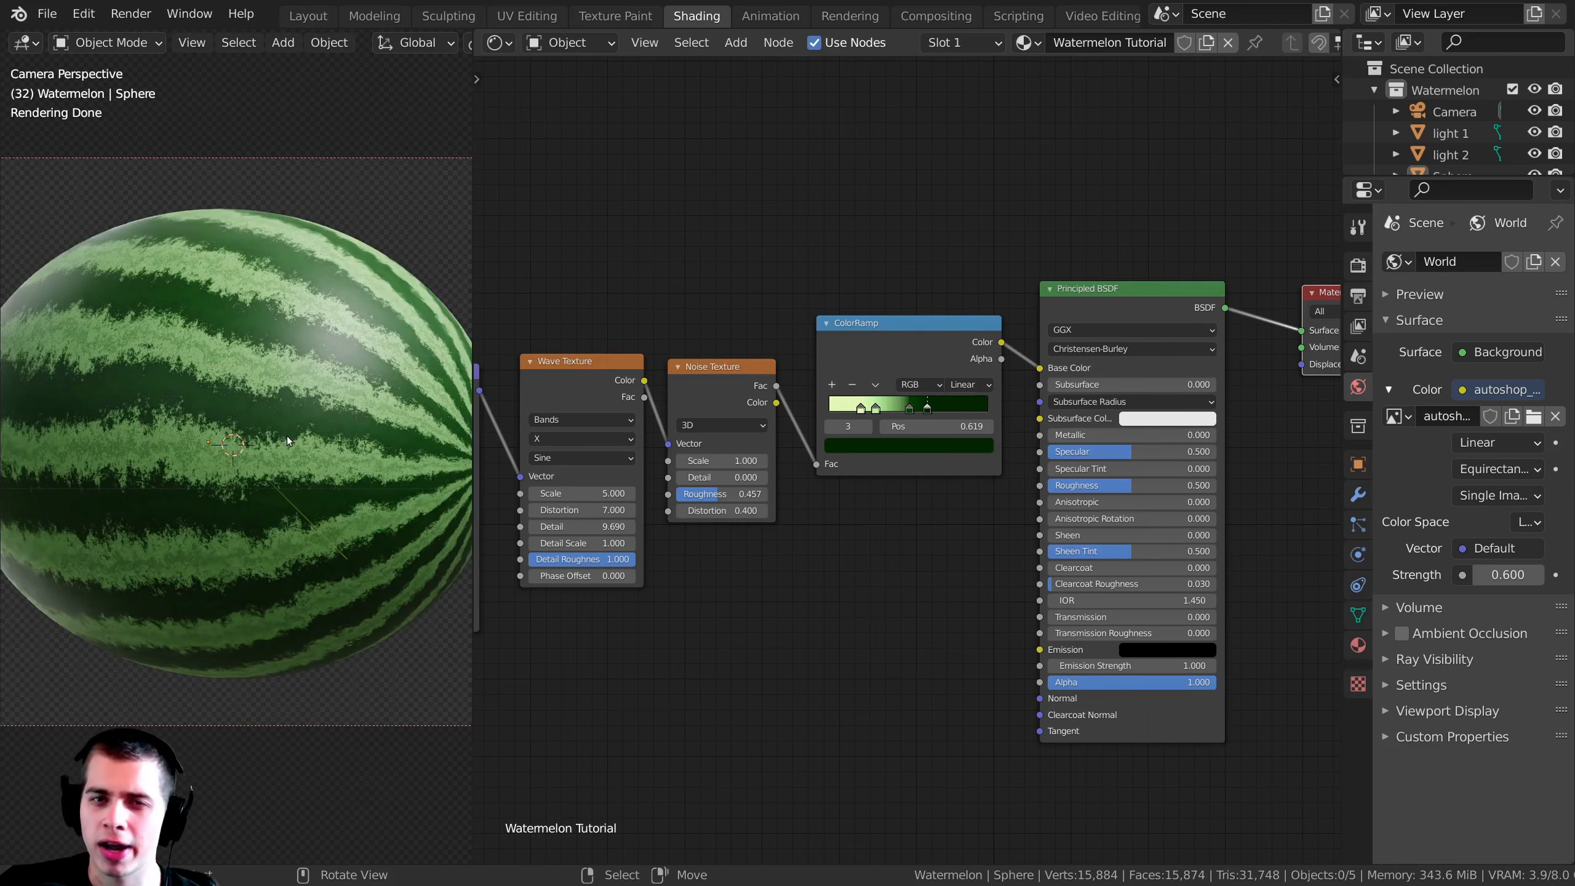
scroll(389, 495, up, 1)
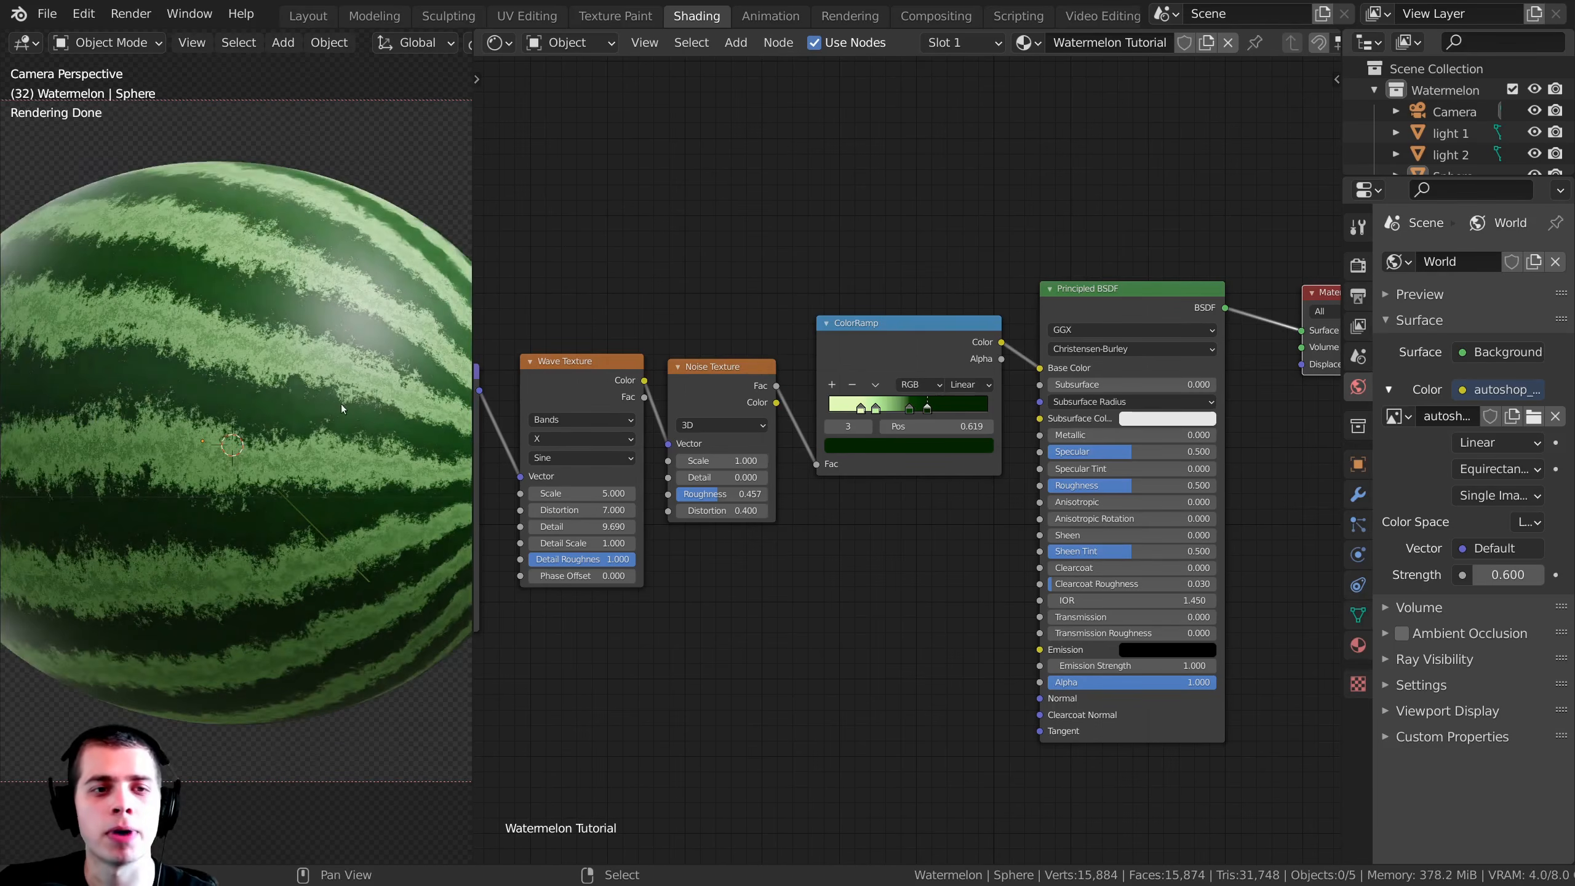
Step: Connect the ColorRamp's Color output to the Roughness input of the Principled BSDF as well
middle_drag(731, 597, 909, 534)
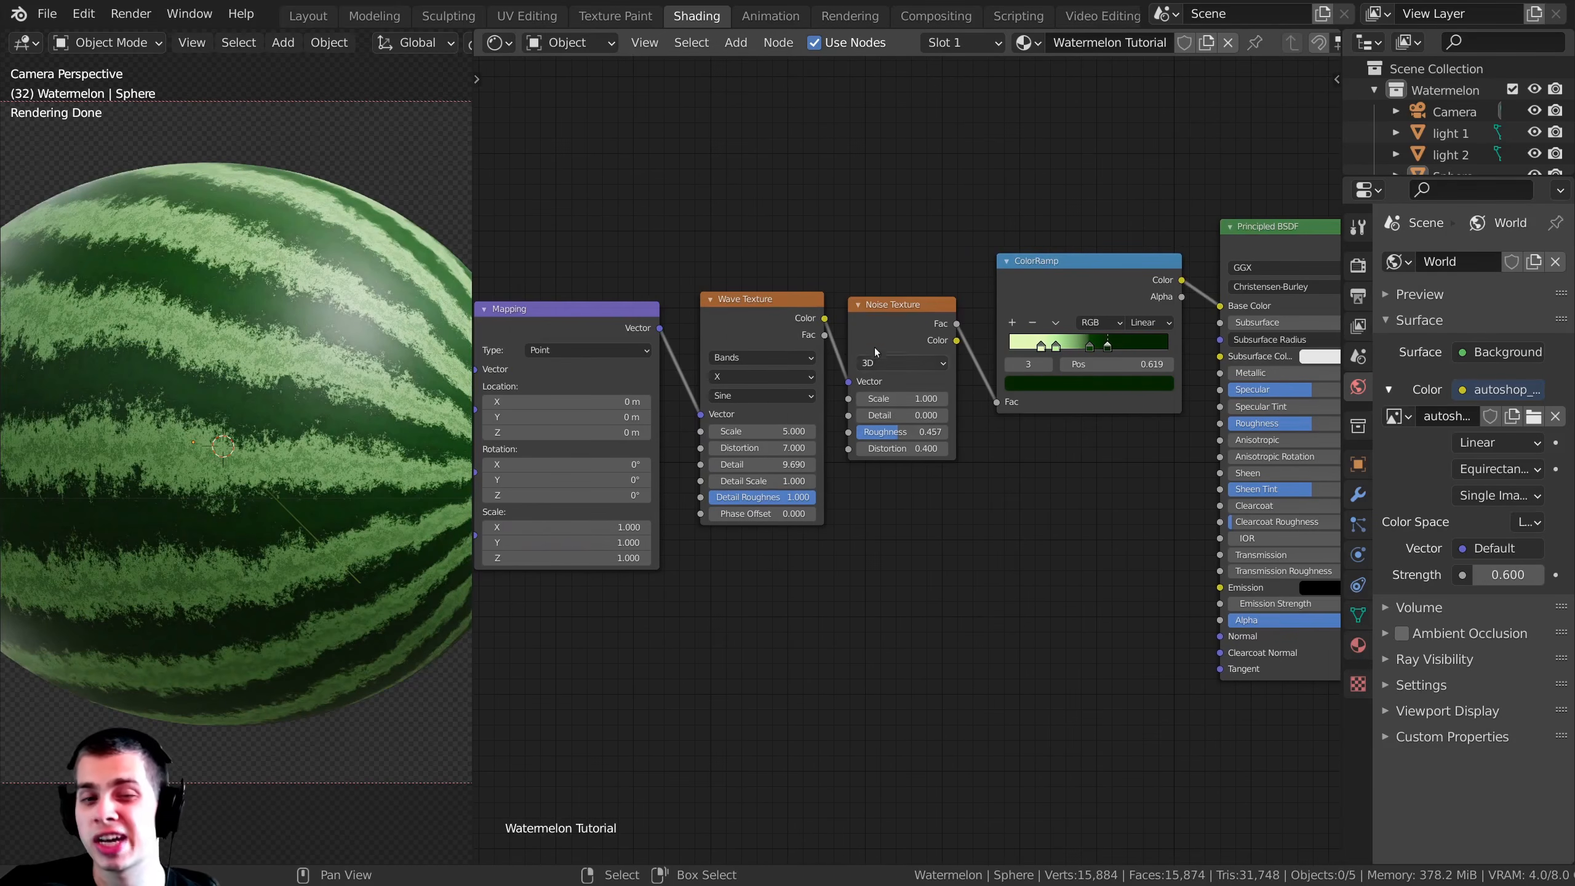
middle_drag(1250, 542, 844, 545)
scroll(845, 546, up, 3)
middle_drag(833, 673, 946, 674)
drag(922, 656, 831, 571)
middle_drag(786, 468, 952, 496)
scroll(949, 484, down, 4)
right_click(926, 306)
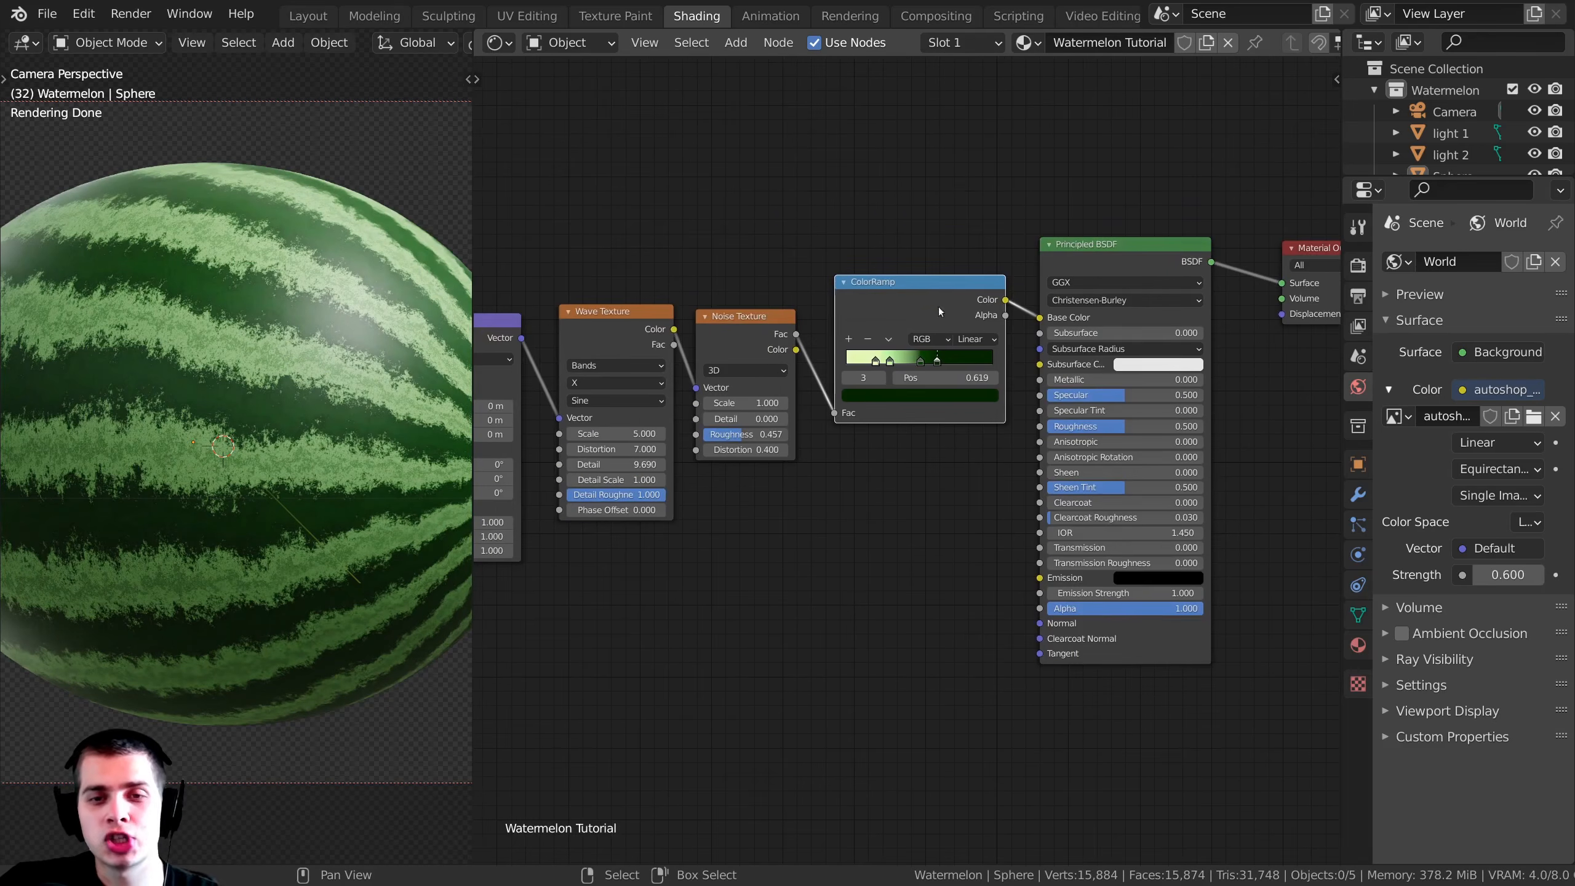
scroll(949, 285, up, 3)
drag(1032, 257, 1037, 163)
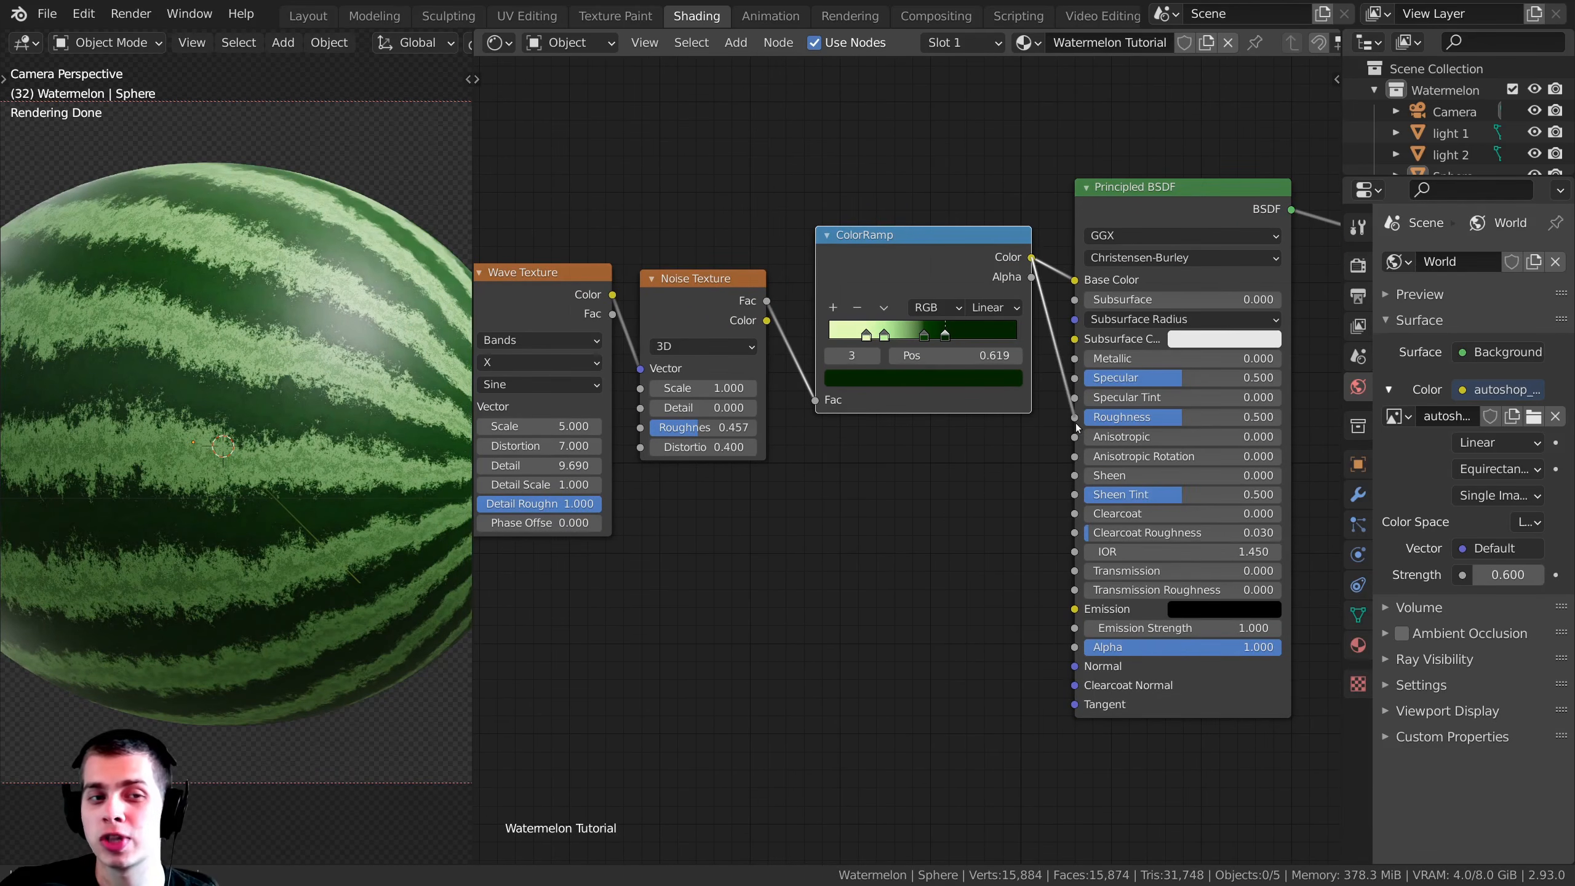
drag(1078, 428, 1075, 418)
scroll(316, 351, up, 3)
scroll(316, 351, down, 4)
scroll(917, 473, down, 1)
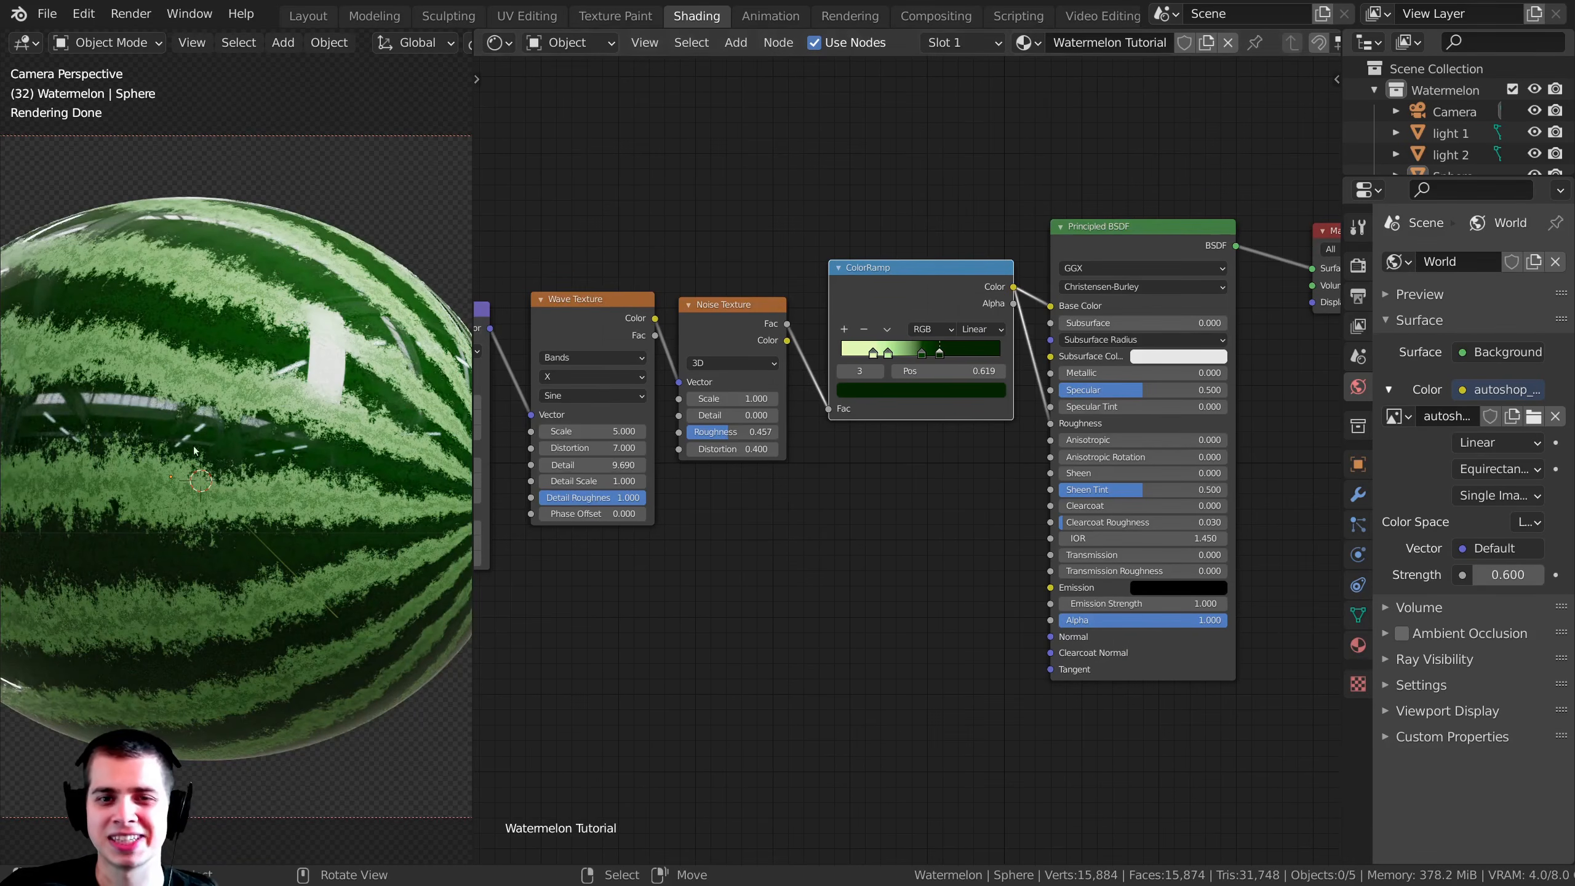
Step: Move the ColorRamp together with all texture and mapping nodes away from the Principled BSDF to make room between them
middle_drag(859, 500, 986, 502)
scroll(1004, 475, down, 3)
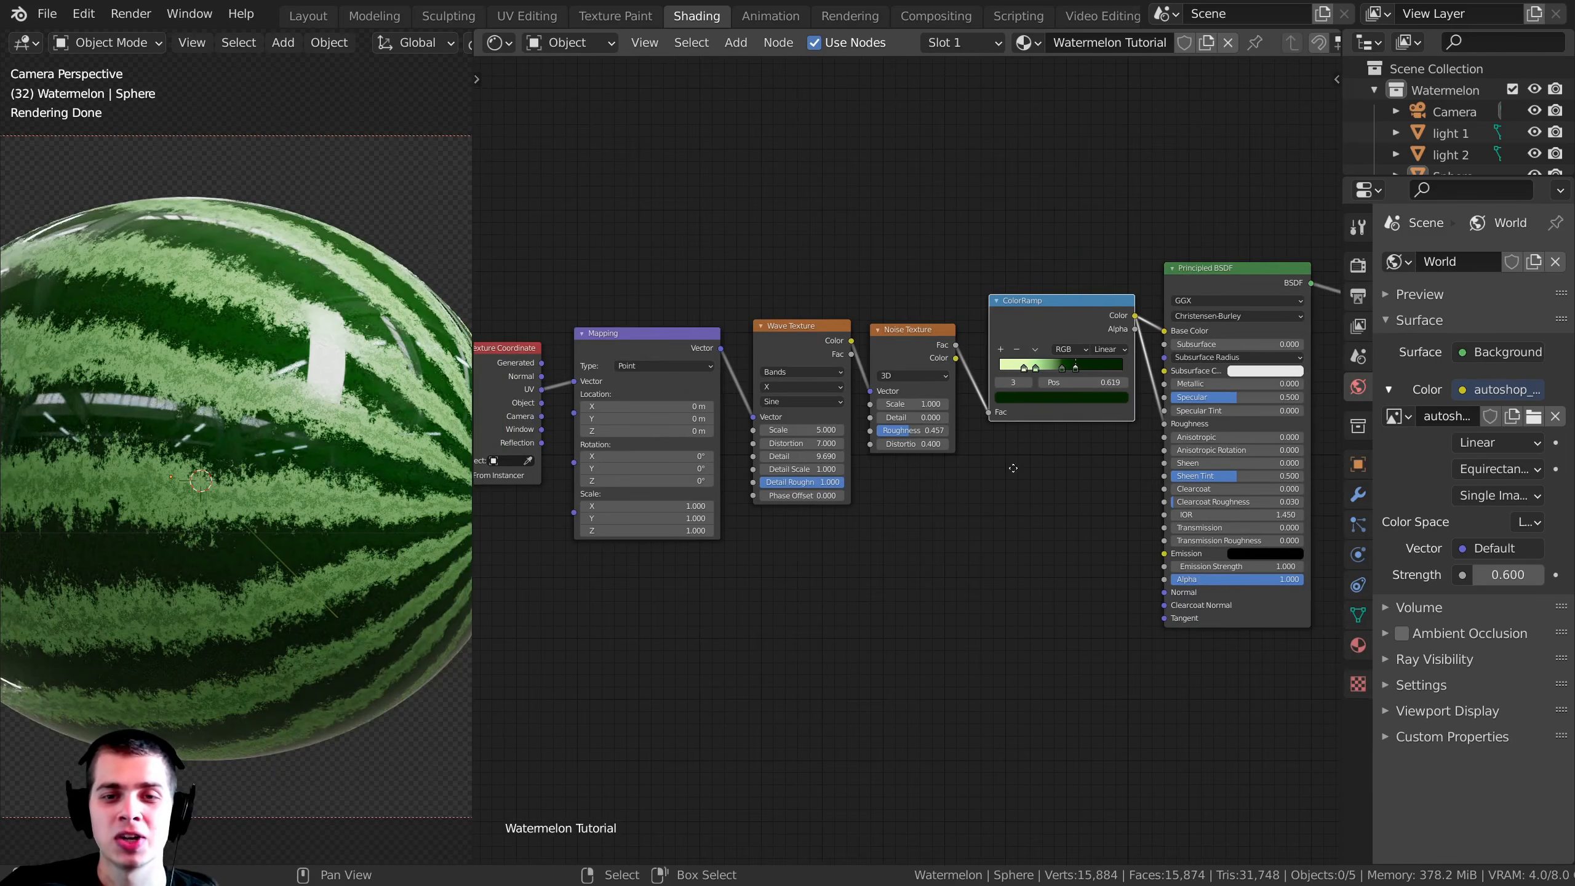
drag(1089, 165, 552, 479)
key(g)
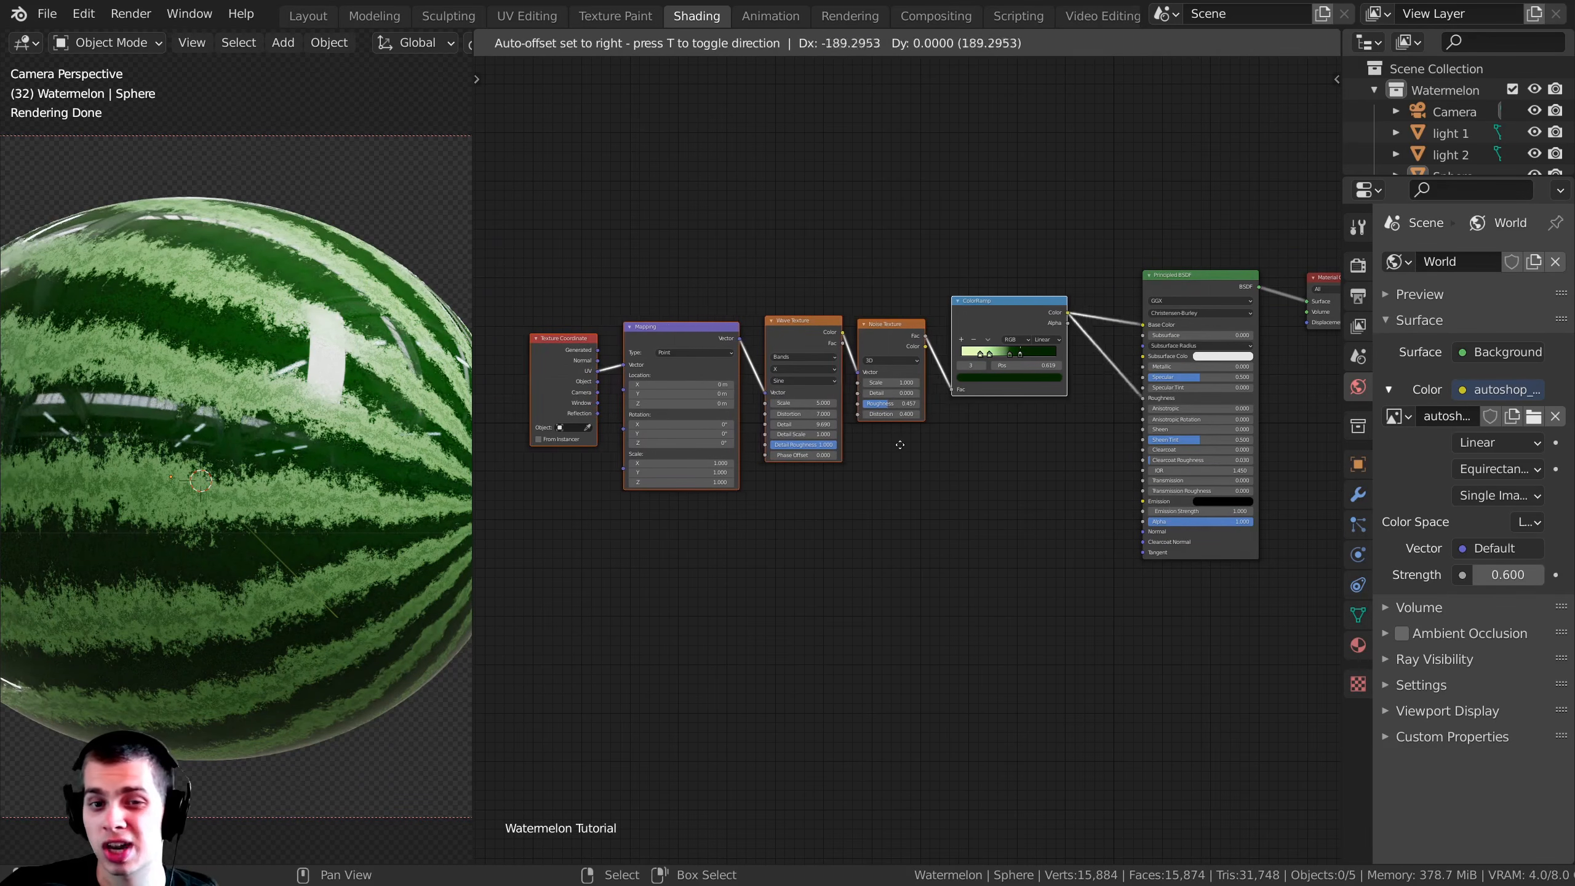
click(856, 443)
scroll(1000, 403, up, 3)
key(g)
click(1000, 394)
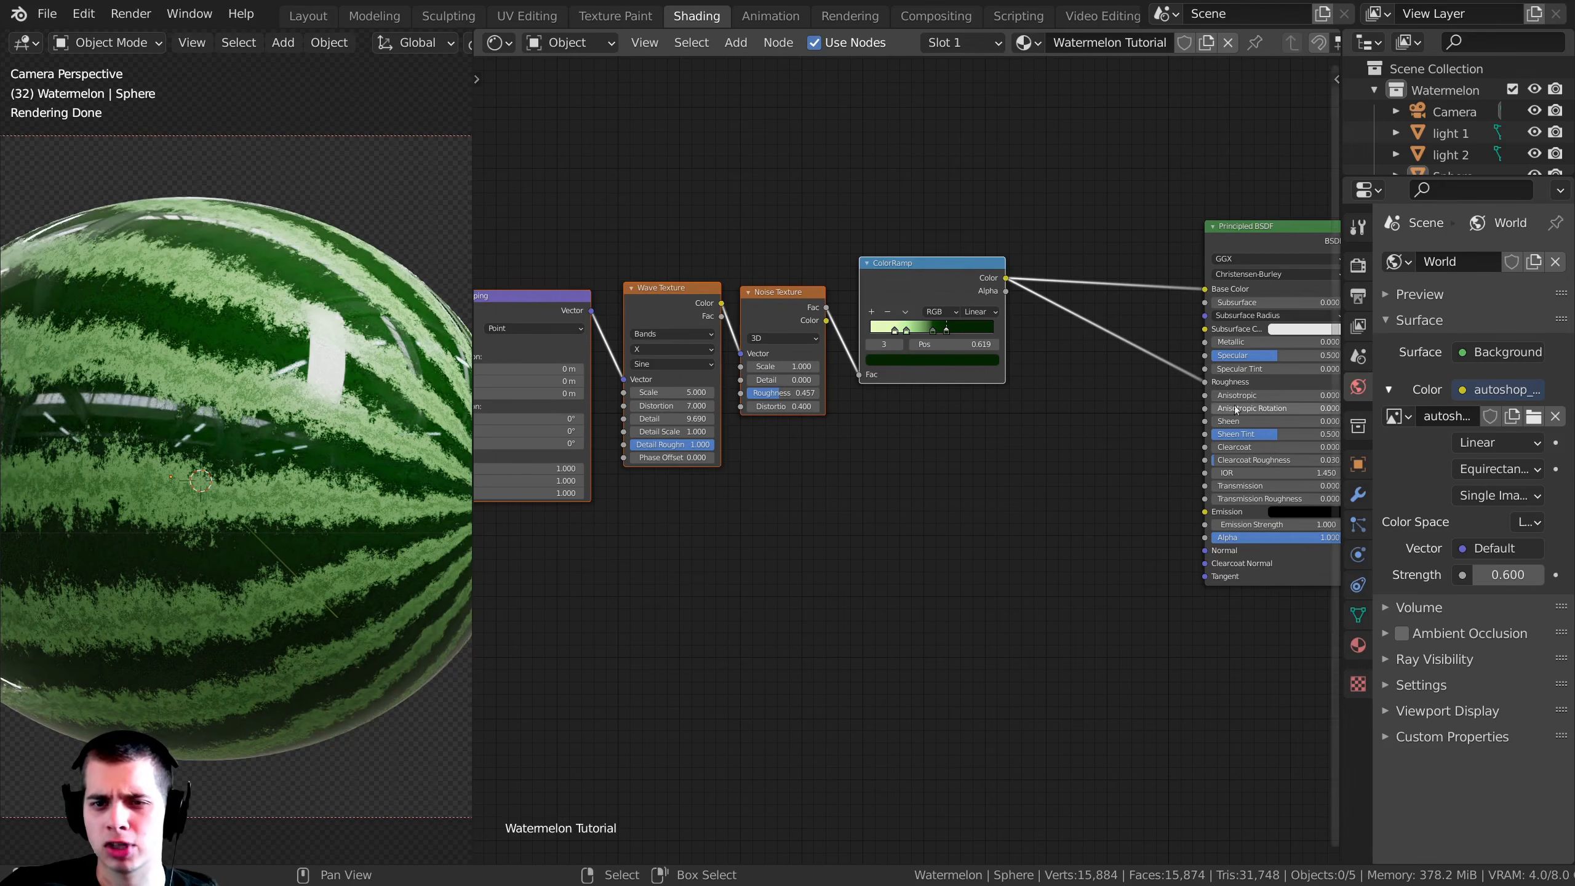
Step: Insert a second ColorRamp node into the link between the first ColorRamp and the Roughness input
middle_drag(1112, 324, 870, 402)
scroll(868, 402, up, 3)
click(858, 386)
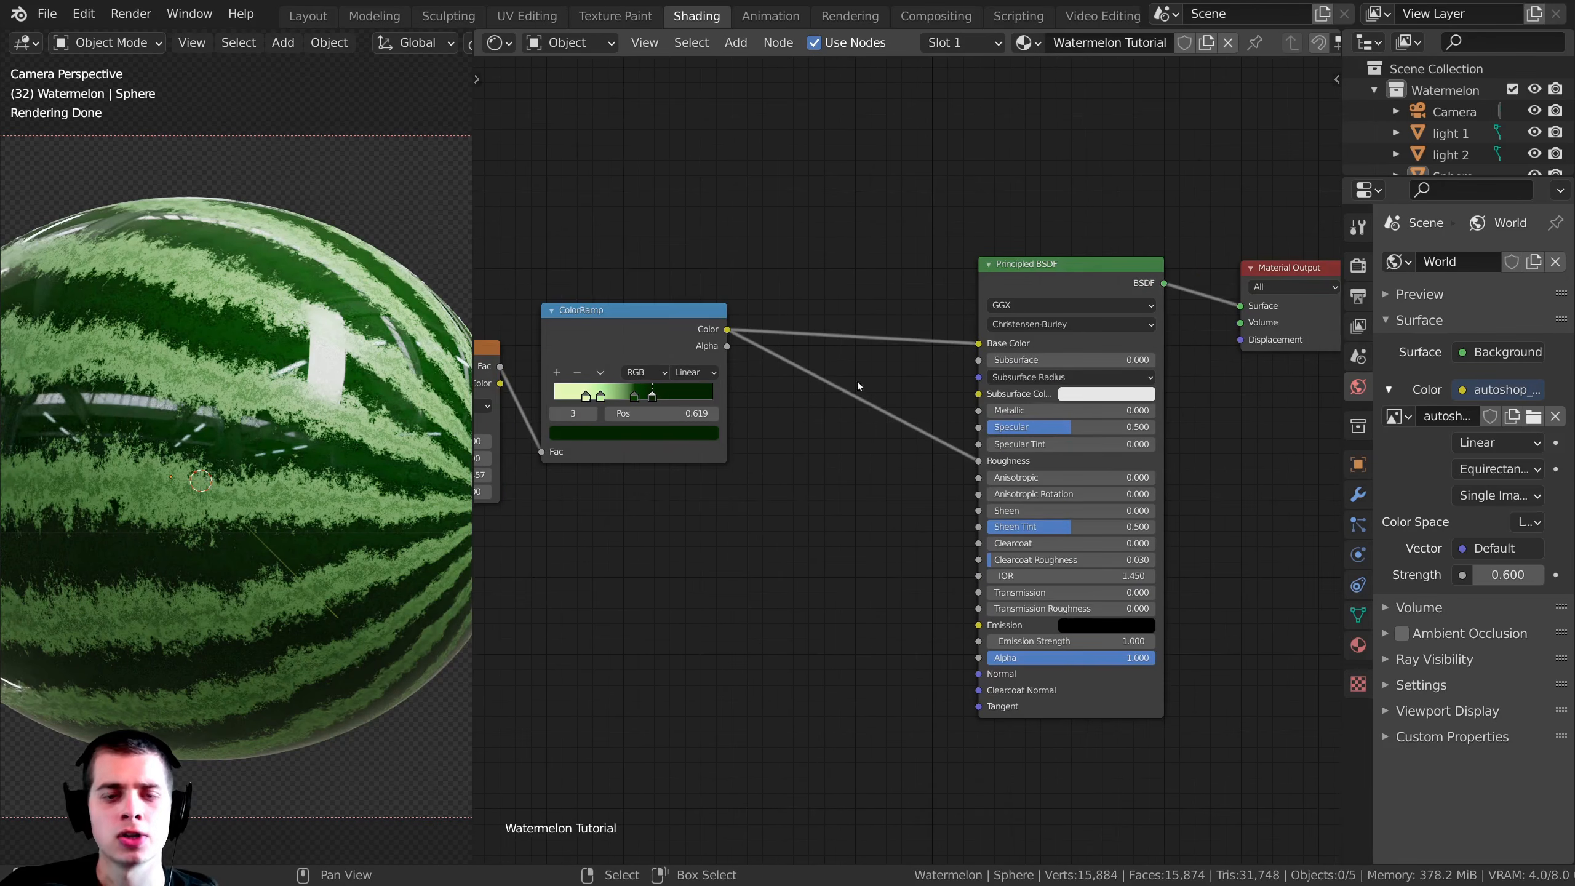
key(shift+a)
click(824, 369)
text(col)
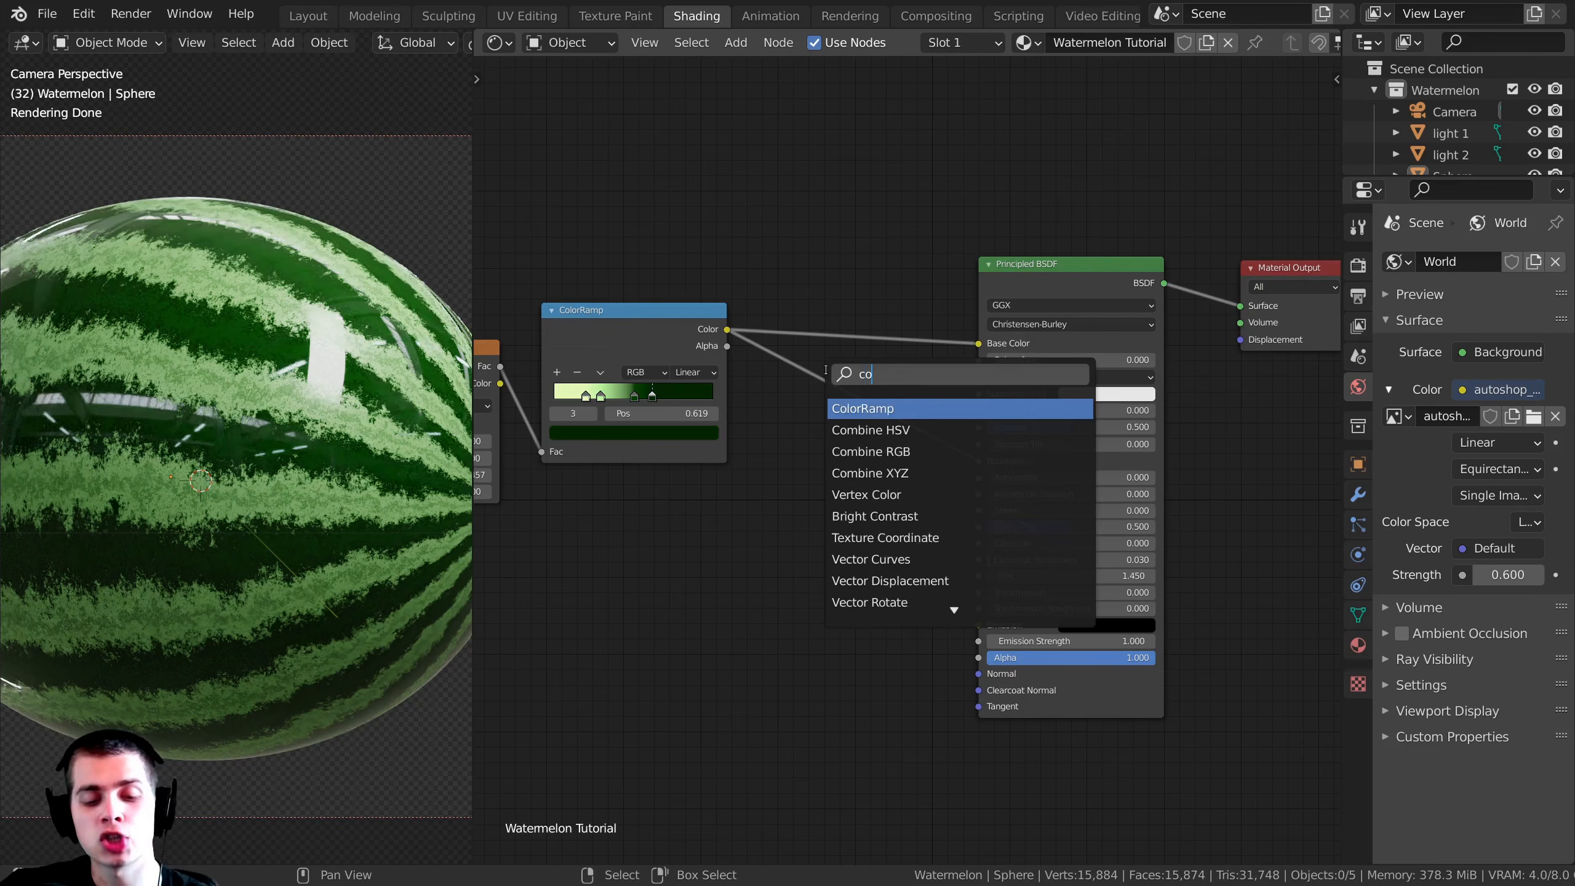
click(856, 409)
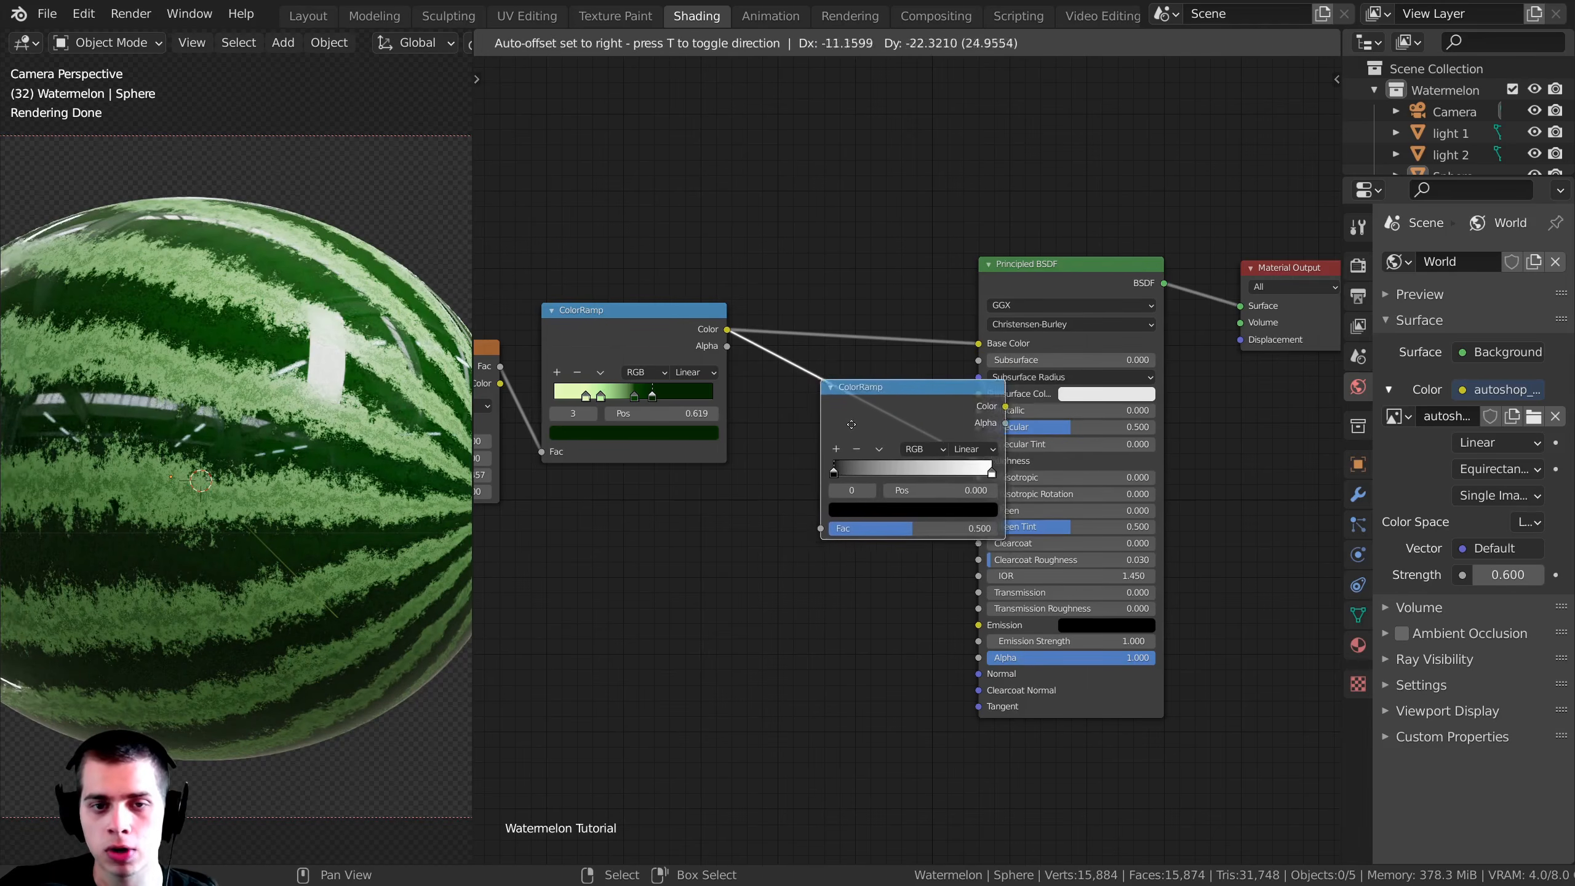
click(903, 434)
drag(902, 434, 870, 414)
drag(1085, 291, 1028, 290)
scroll(859, 308, up, 4)
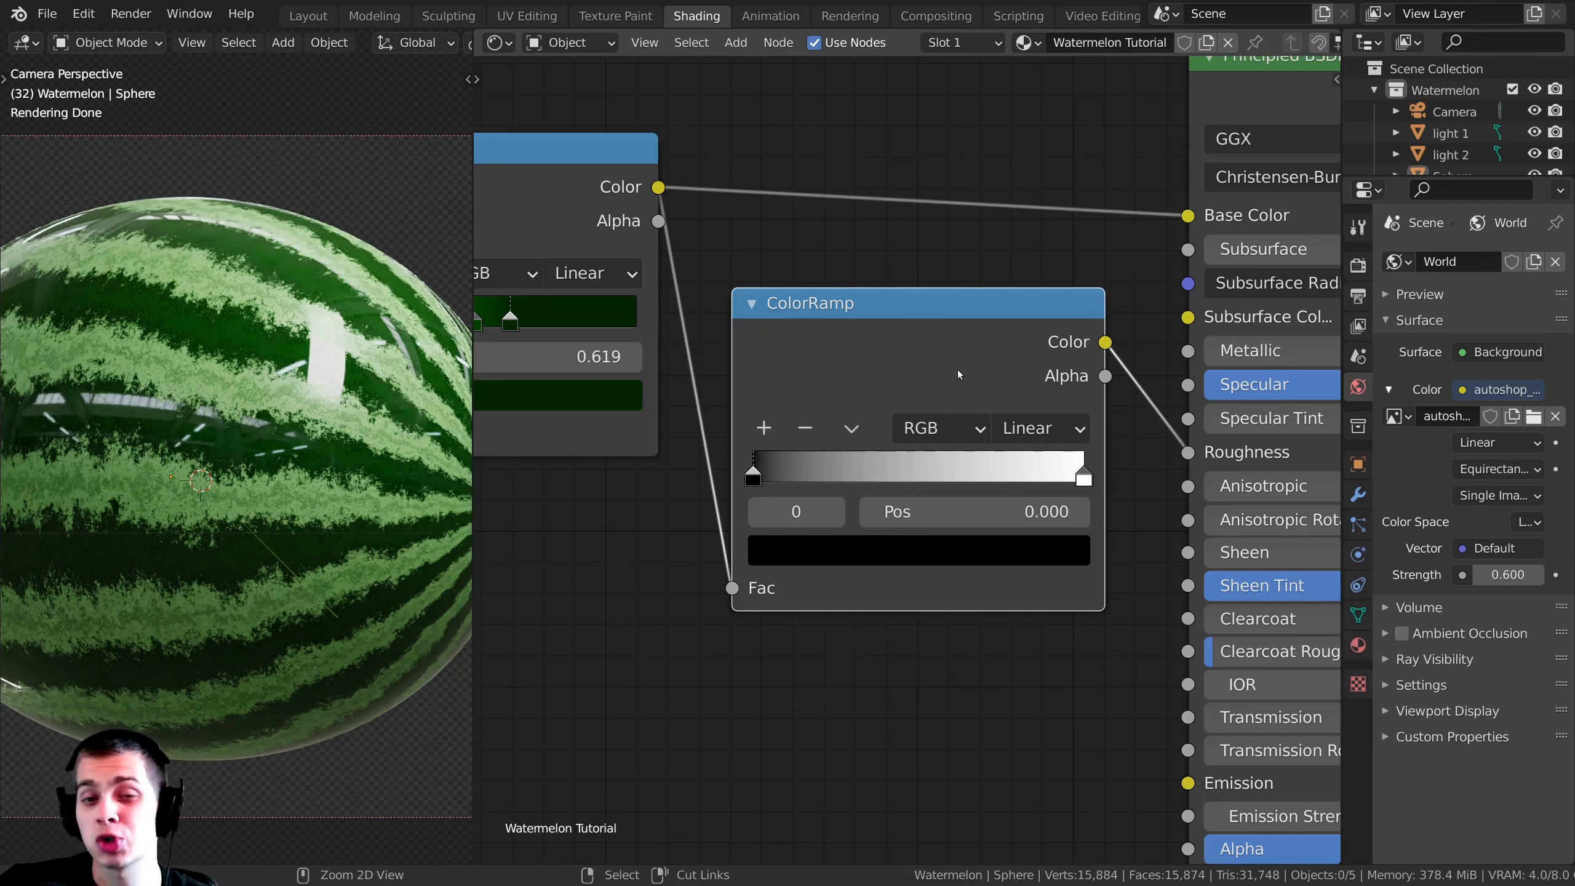
Step: Preview the new ColorRamp's output on the watermelon and change its black stop to light gray
ctrl+shift+click(933, 358)
scroll(741, 557, up, 2)
click(811, 586)
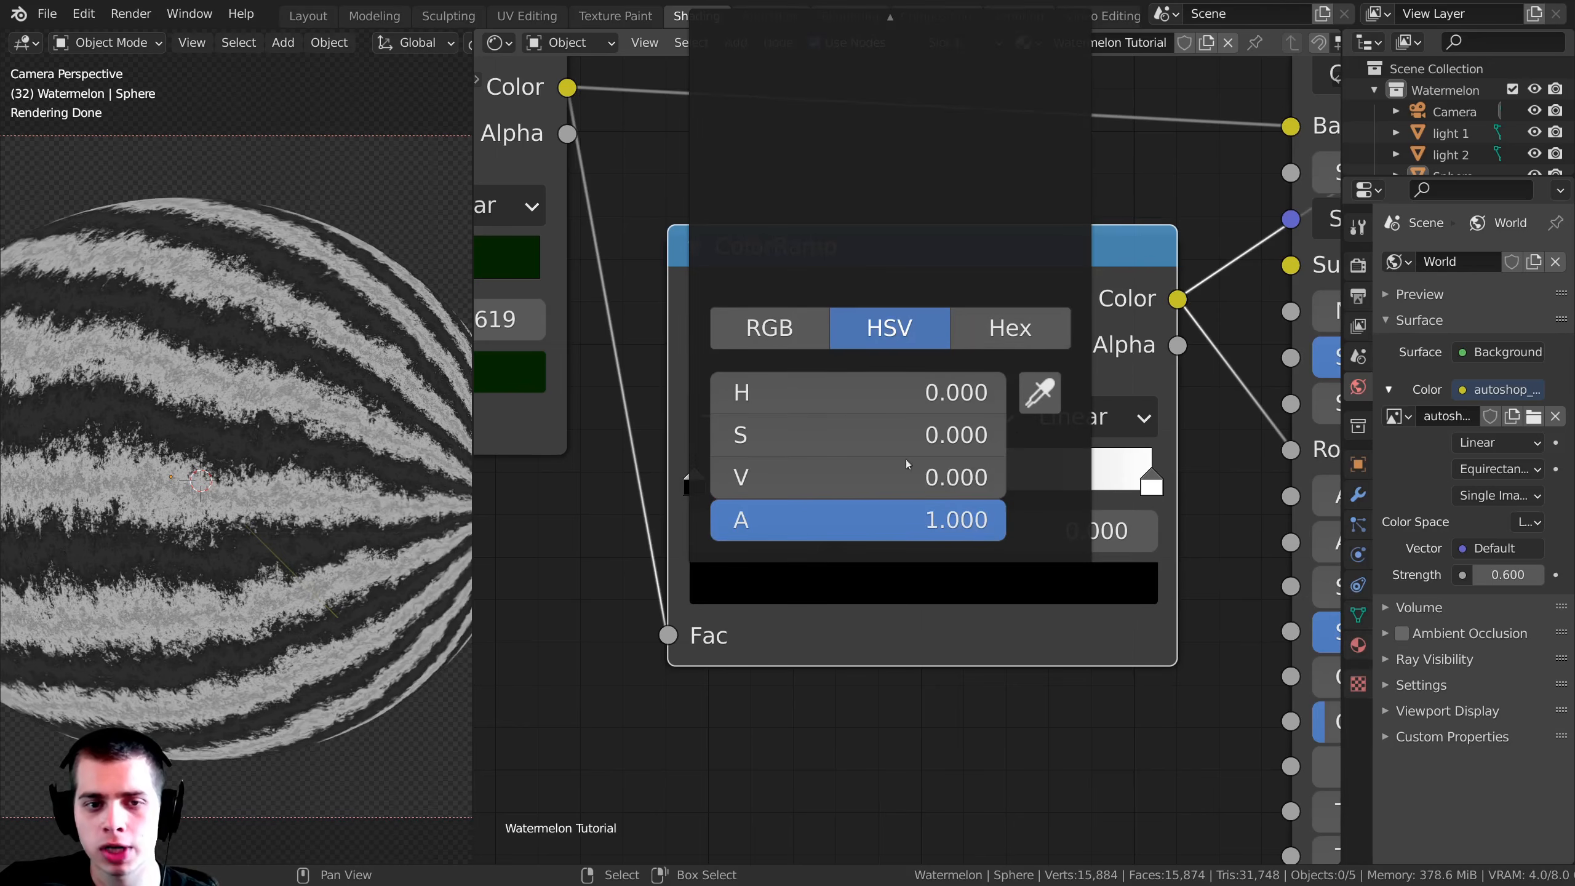
scroll(834, 615, down, 3)
middle_drag(835, 616, 829, 727)
click(861, 670)
drag(1007, 357, 1017, 247)
Step: Color the roughness ramp's white end stop medium gray and fine-tune the gray of its start stop
click(1090, 587)
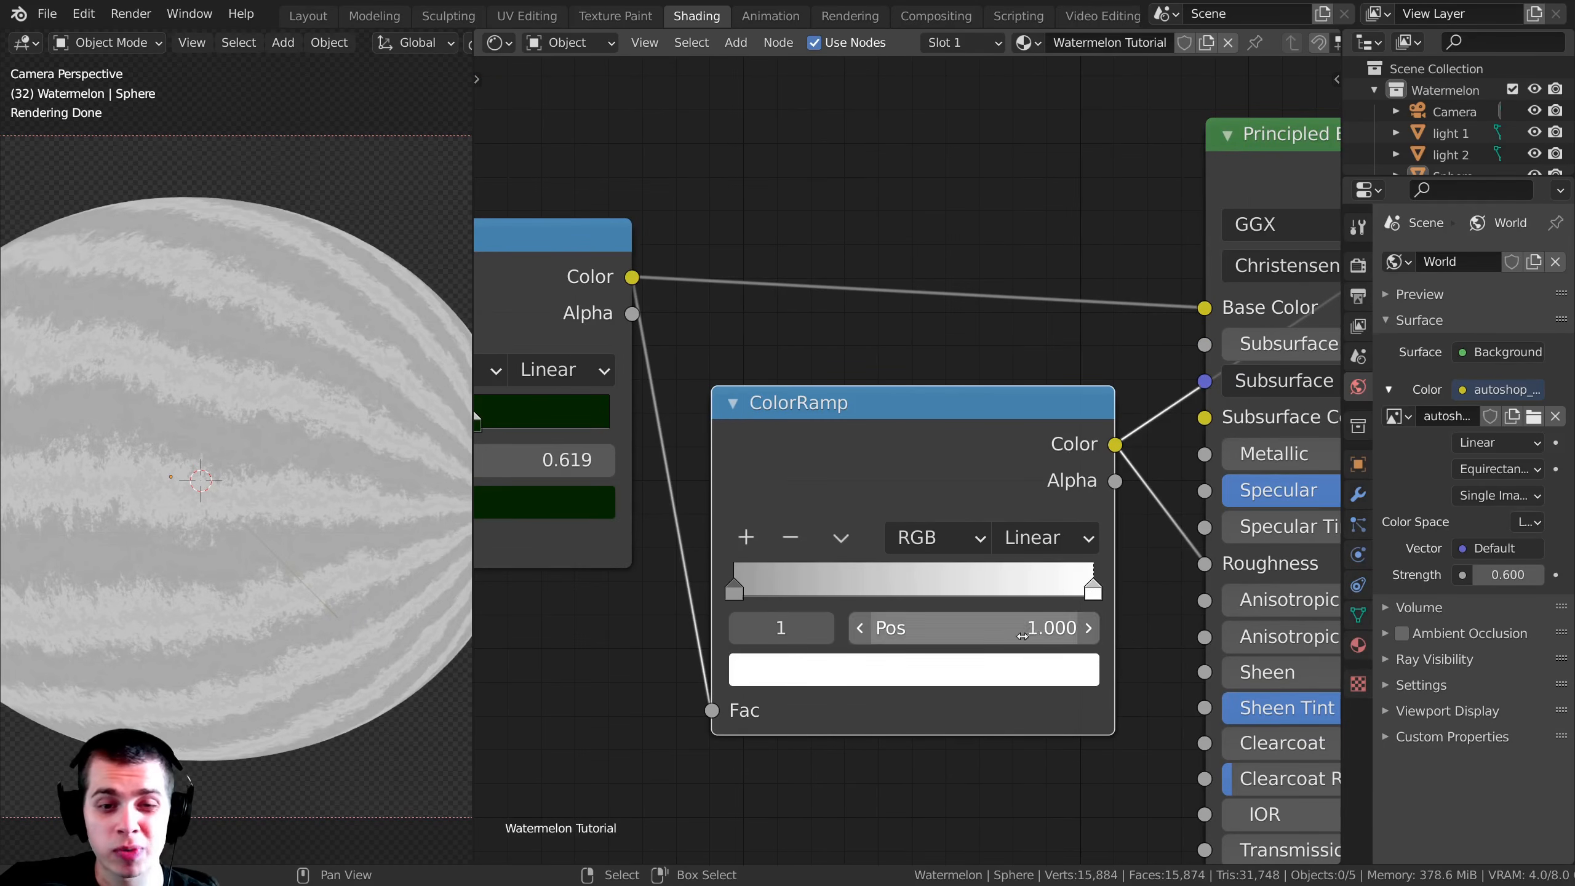
click(1011, 667)
drag(1024, 302, 1027, 318)
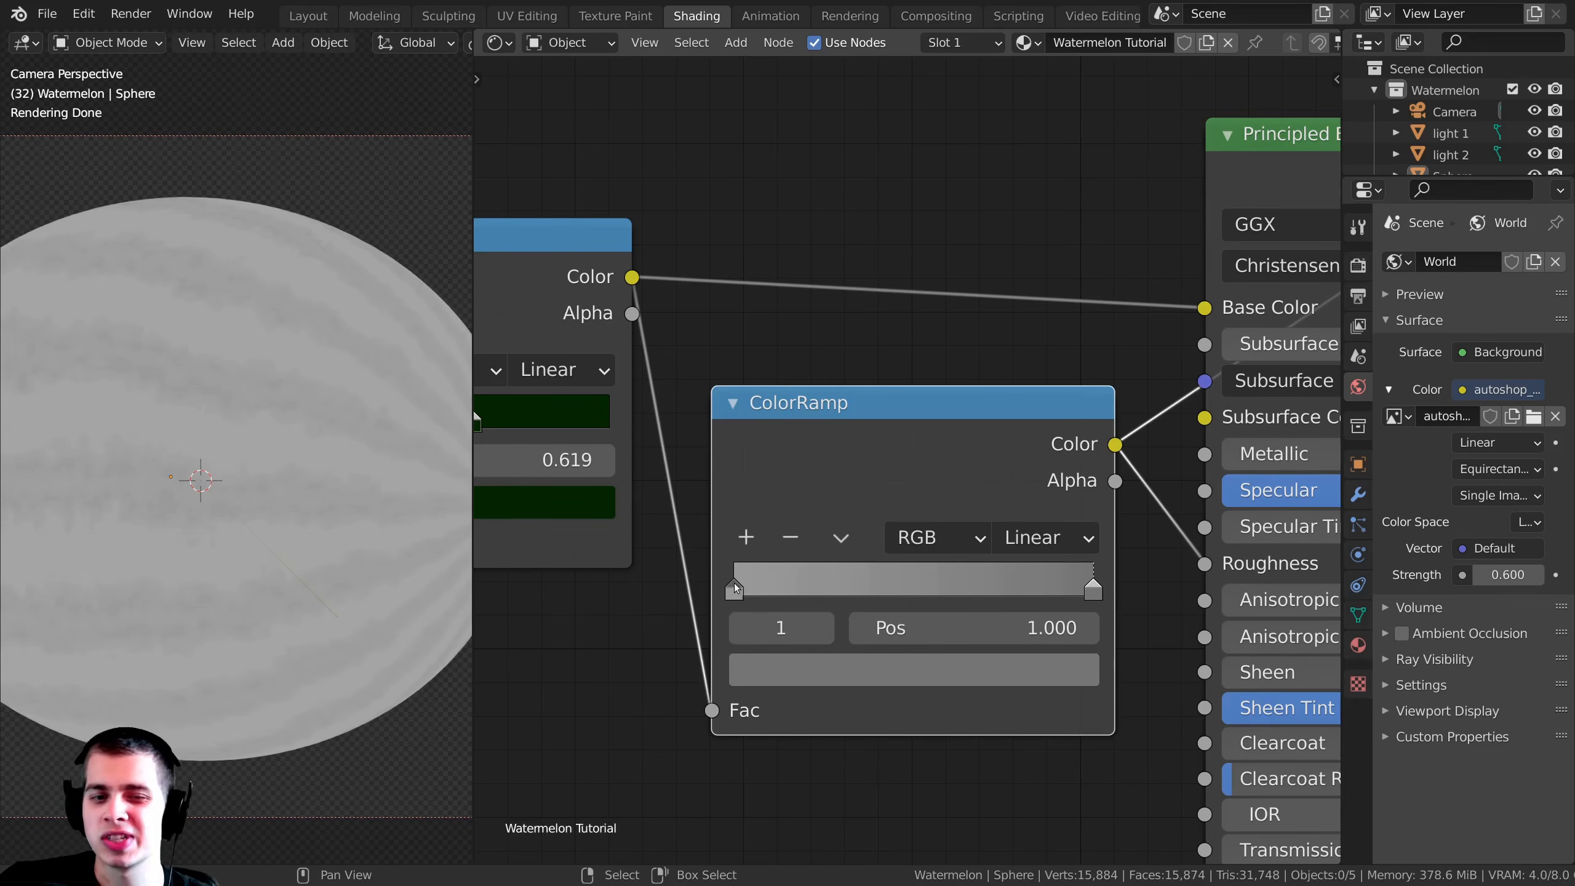
click(734, 588)
drag(816, 500, 808, 501)
click(1077, 585)
Step: Switch the preview back to the Principled BSDF and set the roughness ramp's start stop to gray with a V of 0.267
scroll(751, 560, down, 2)
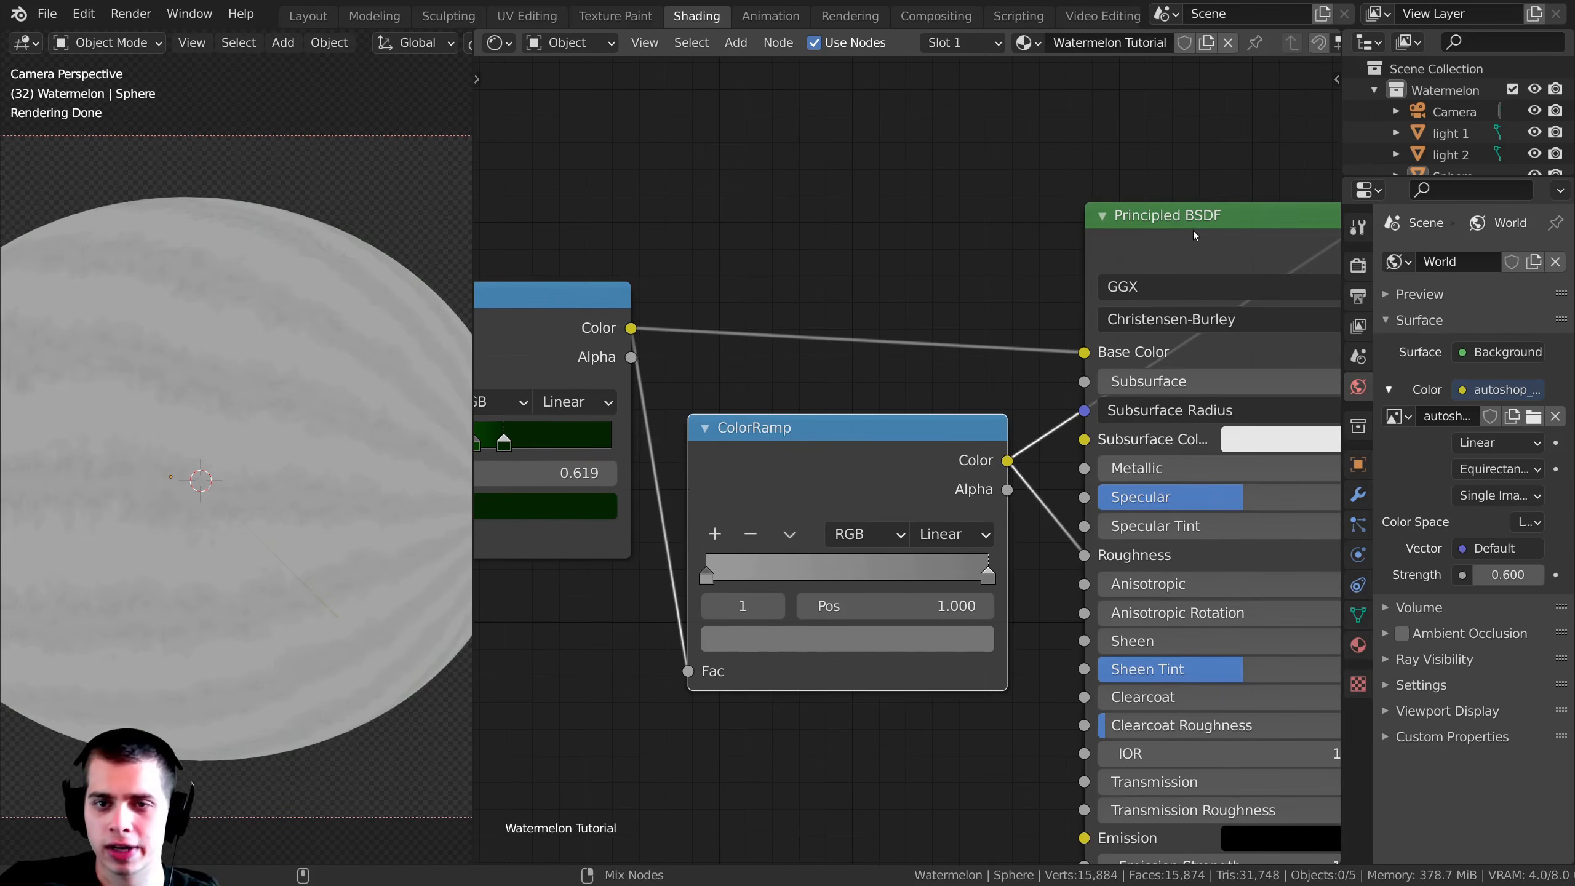
ctrl+shift+click(1287, 233)
scroll(302, 333, up, 3)
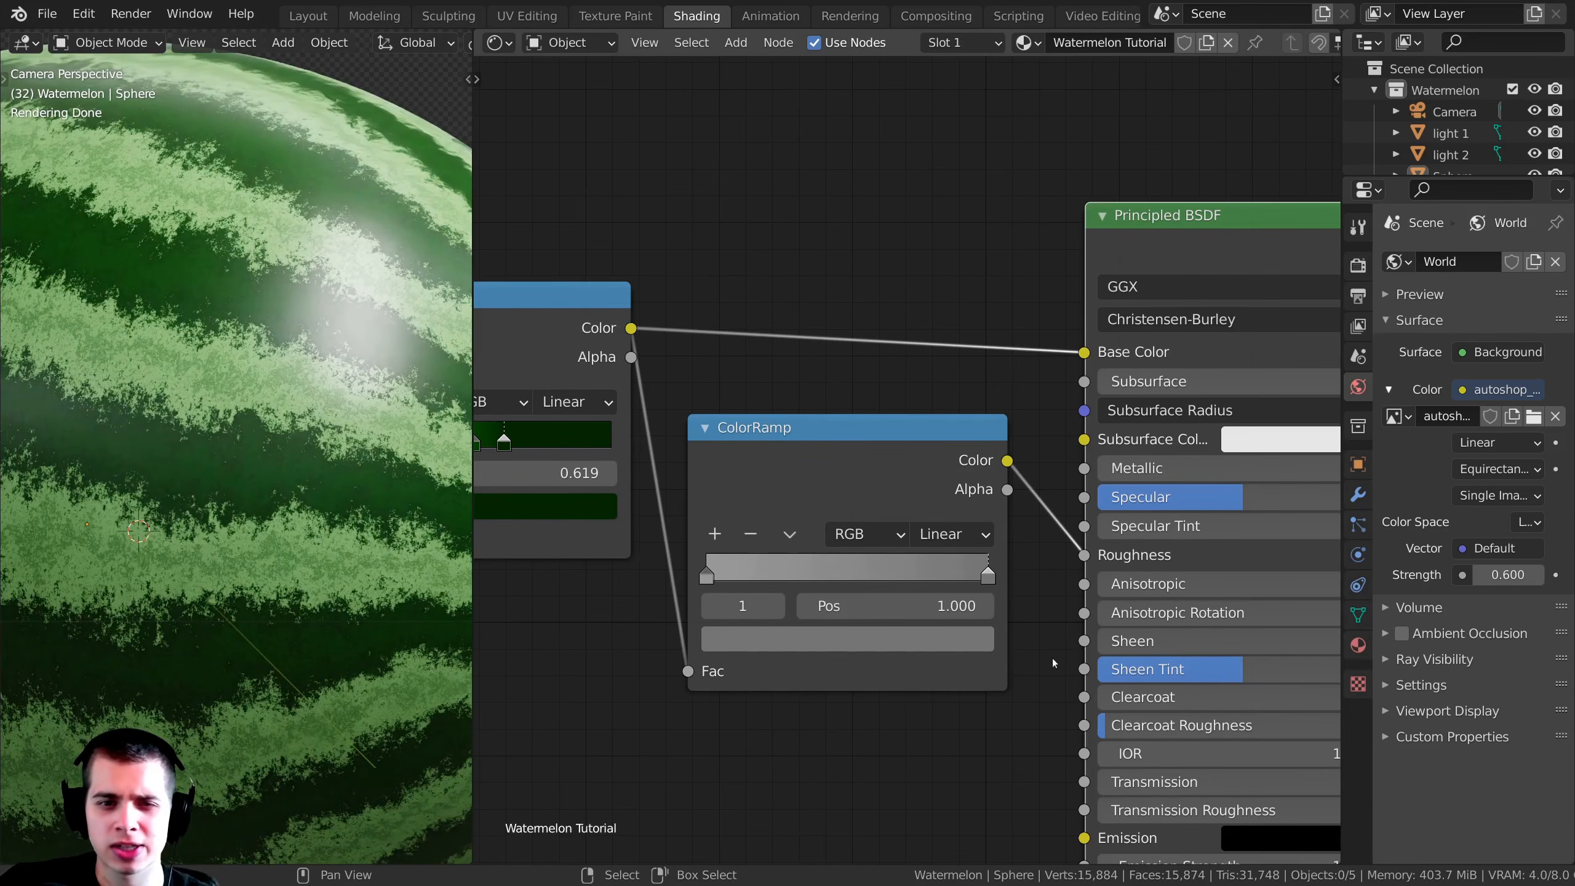
click(893, 636)
click(705, 571)
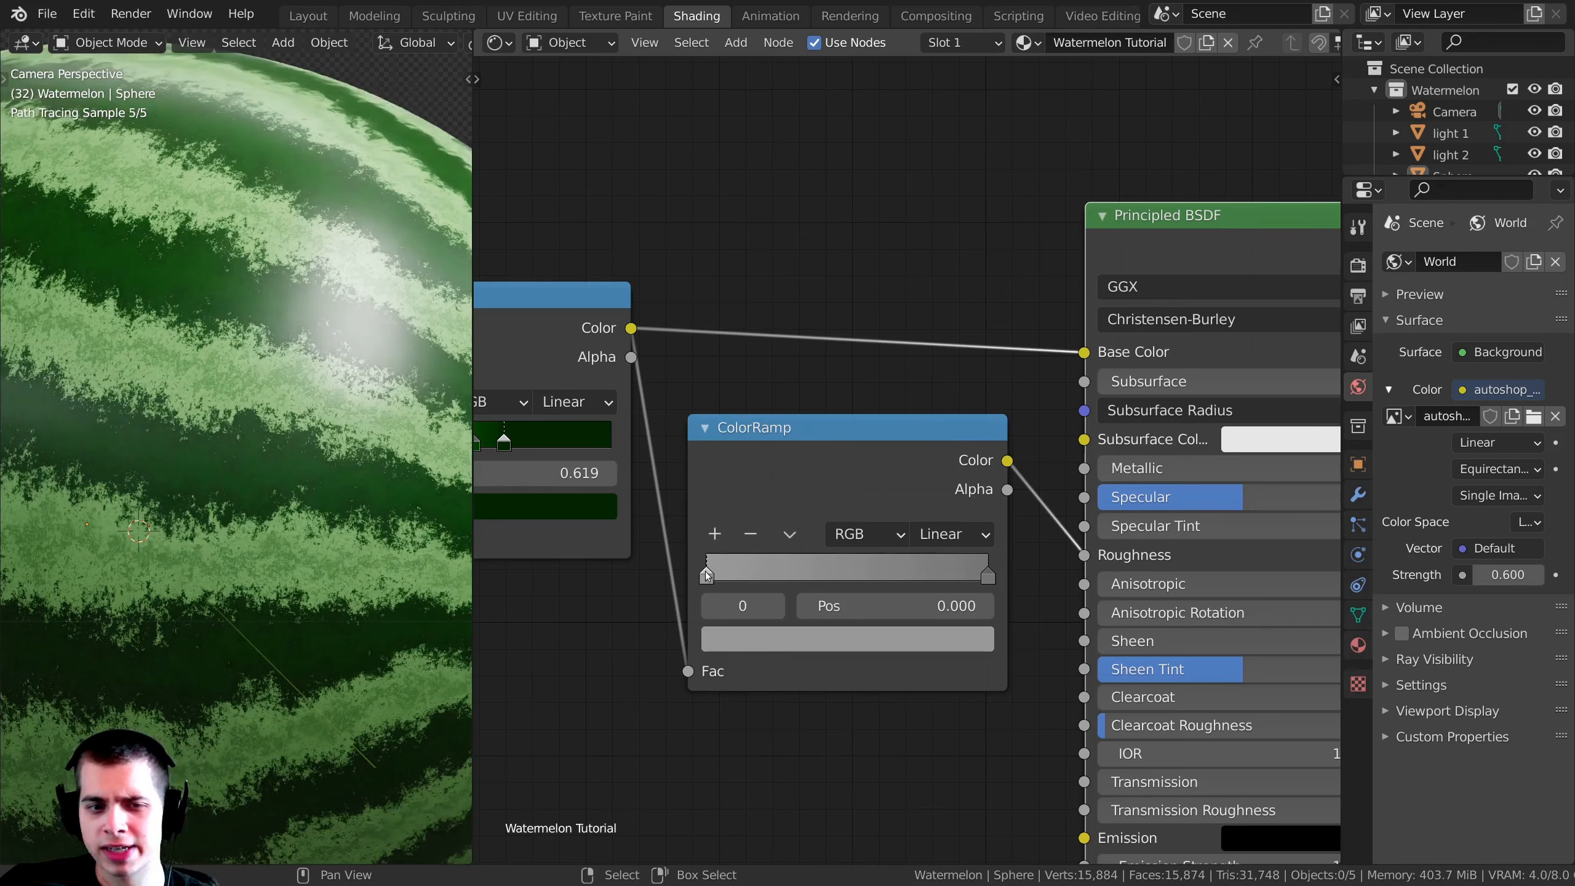
click(822, 633)
mouse_move(935, 360)
mouse_down()
mouse_move(934, 410)
mouse_move(932, 285)
mouse_move(933, 339)
mouse_up()
right_click(931, 291)
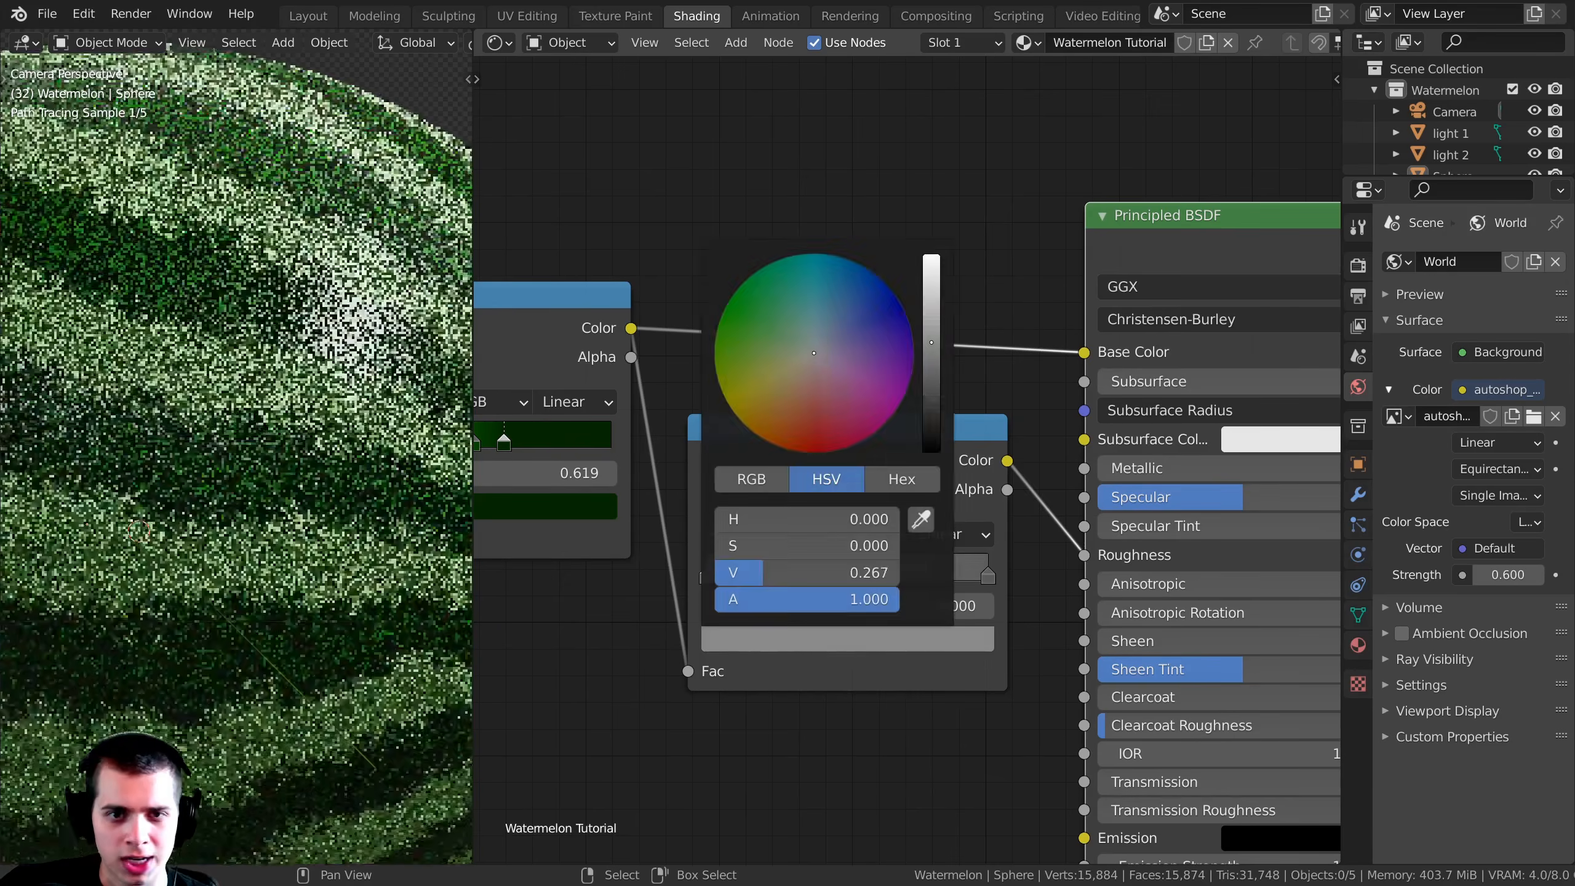
scroll(12, 404, down, 5)
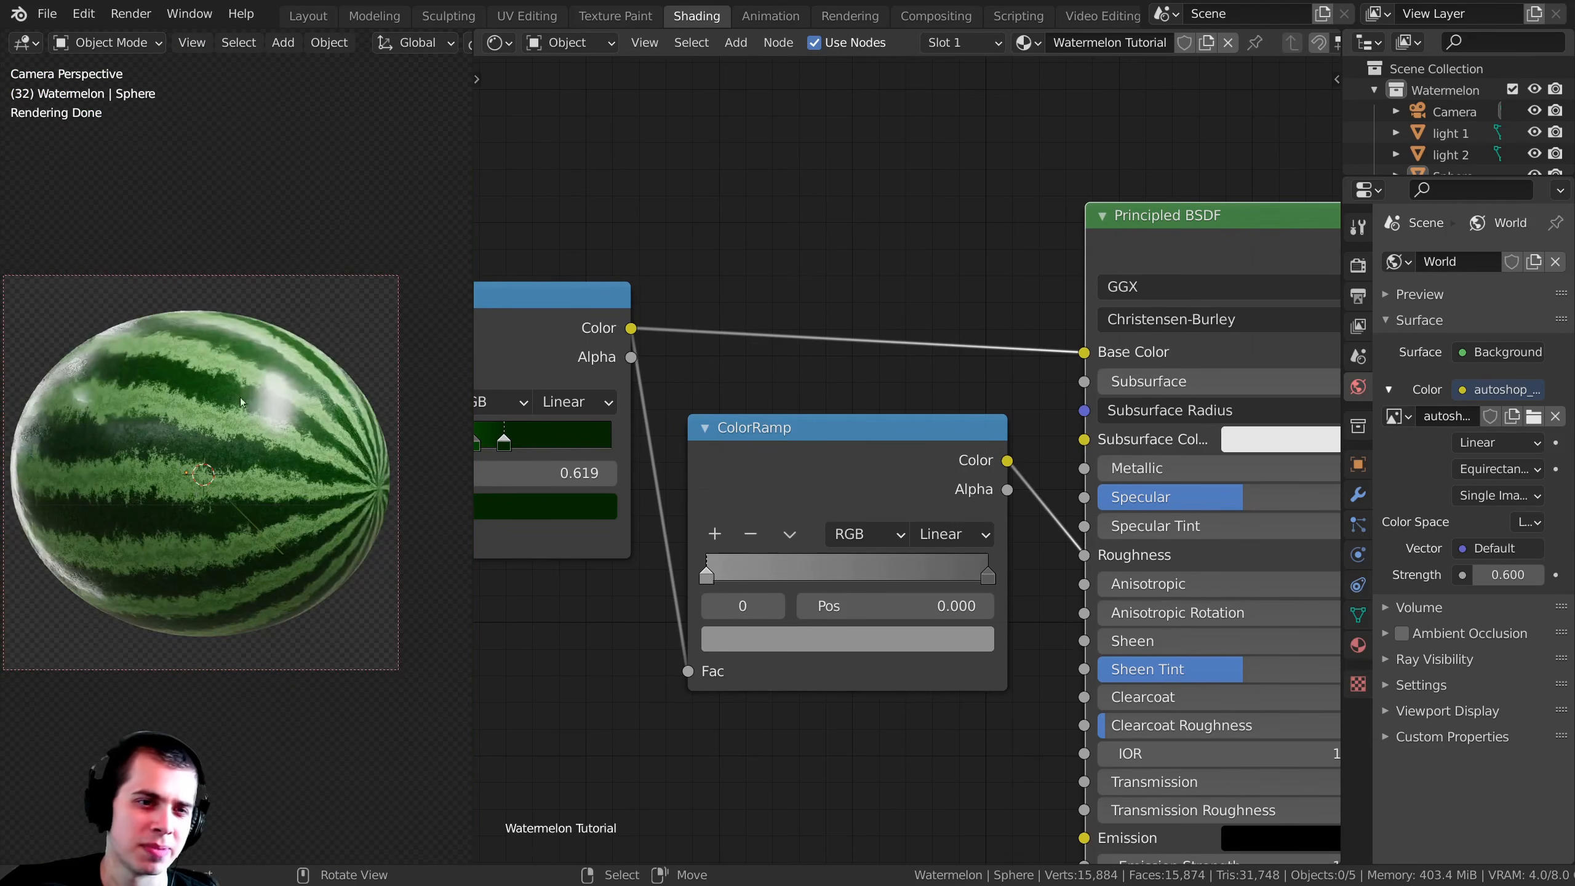
scroll(13, 404, up, 1)
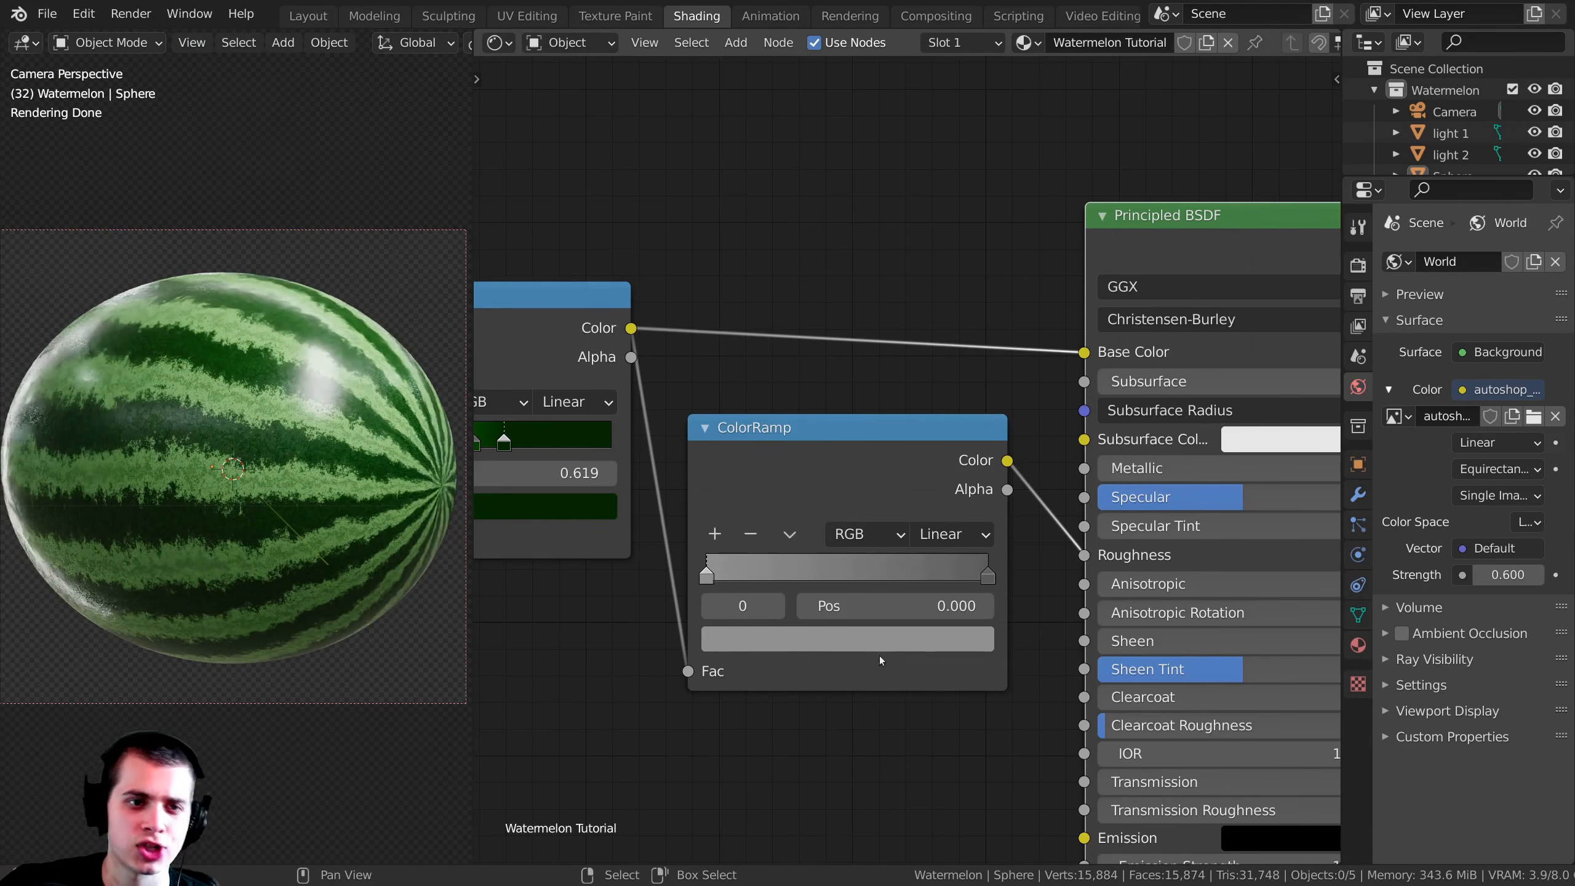
scroll(976, 450, down, 3)
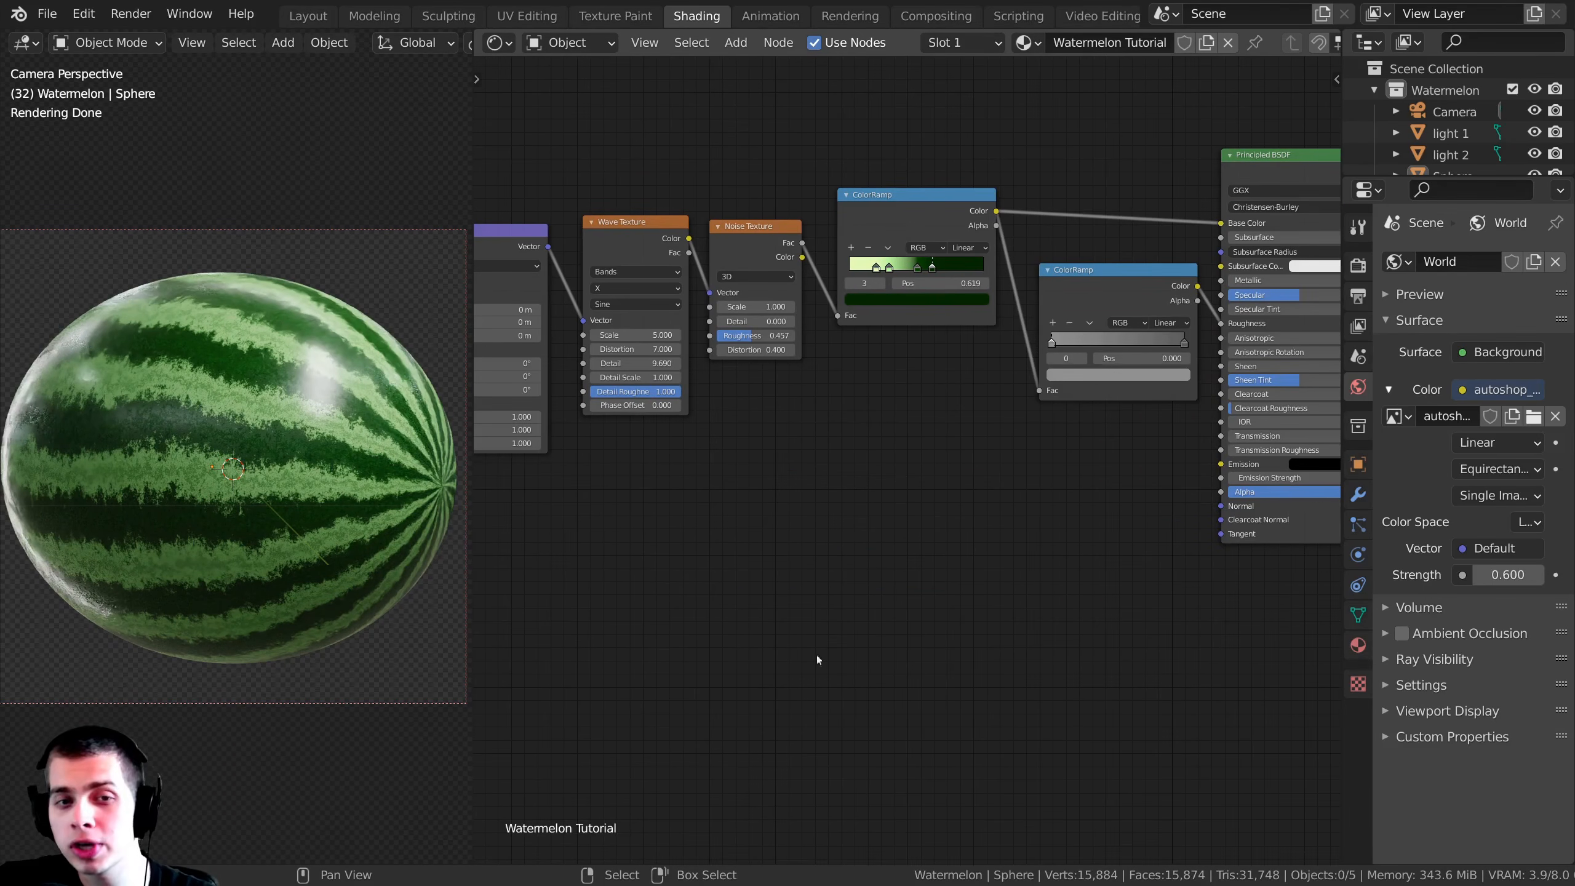
Step: Add a second Noise Texture node and place it below the color ramps
scroll(928, 517, up, 2)
key(shift+a)
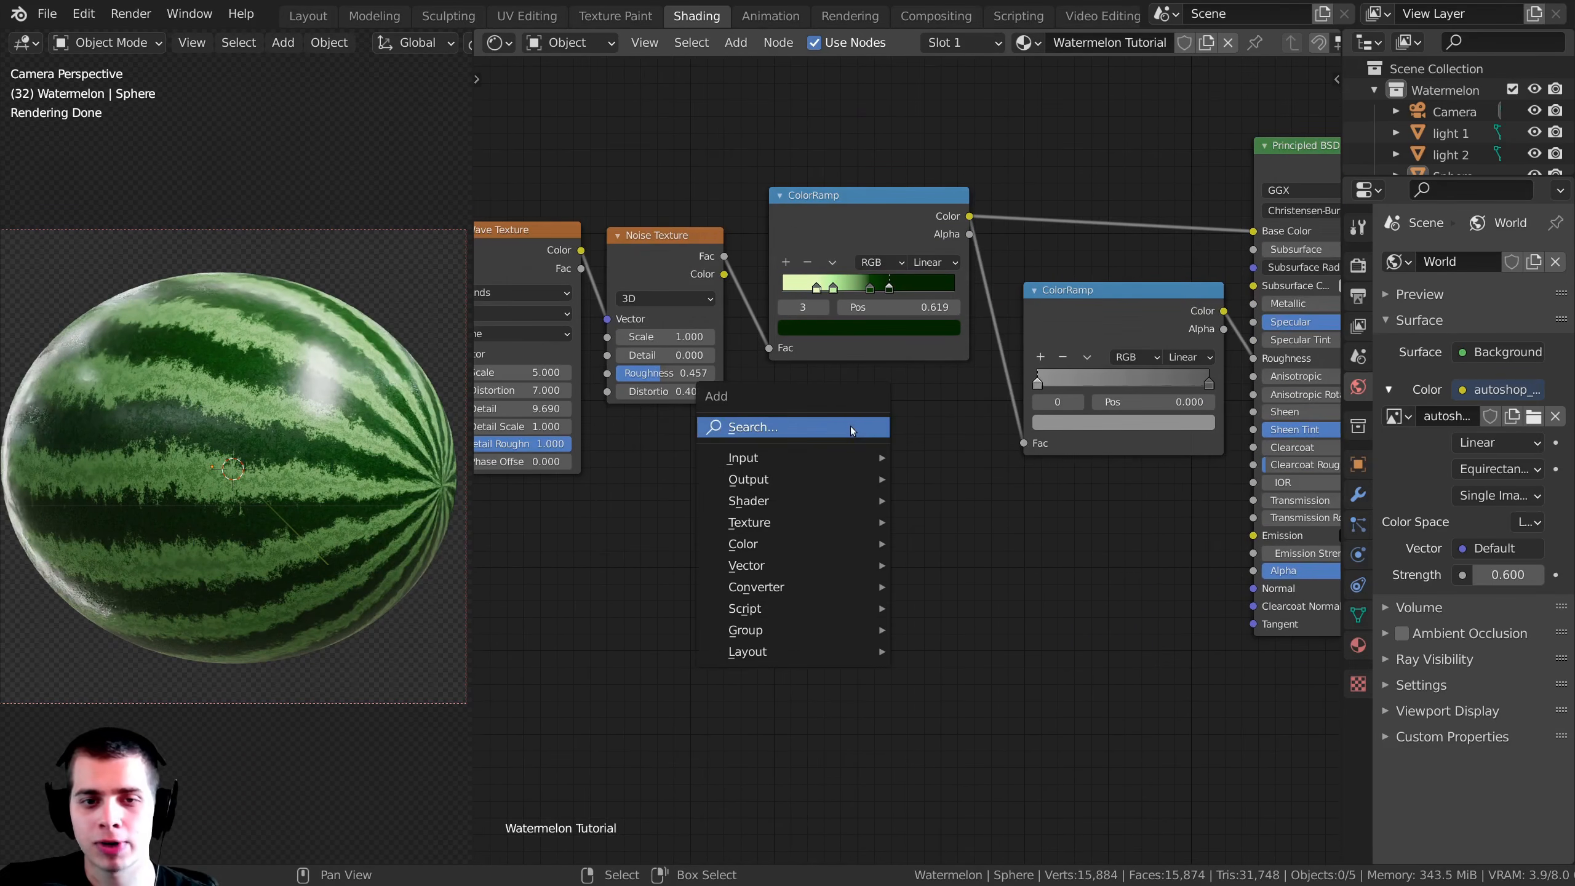
click(851, 427)
text(noi)
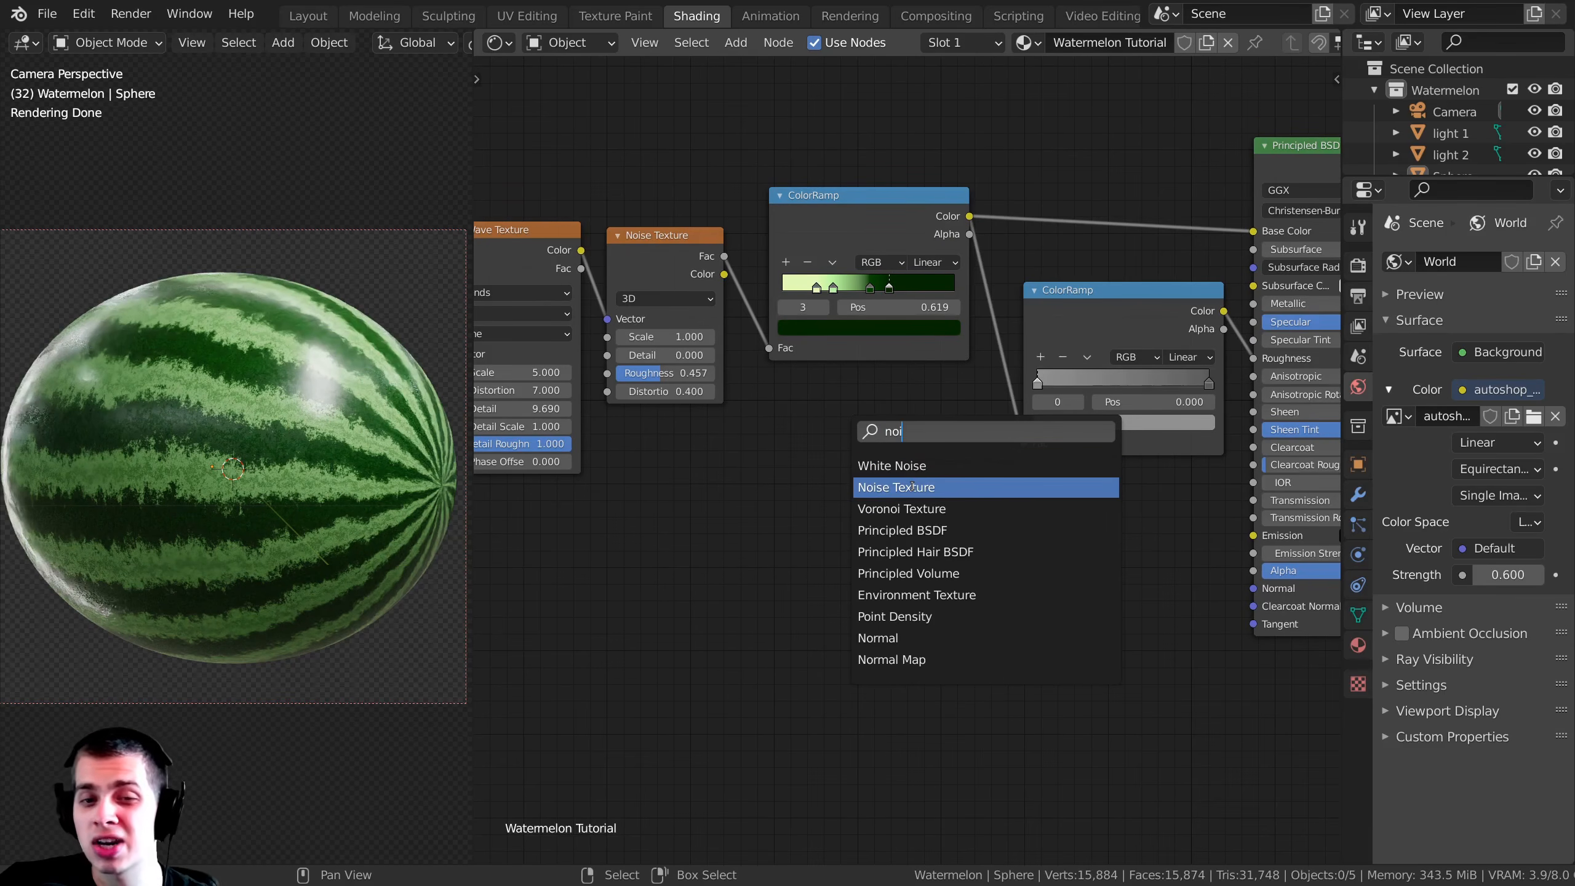
click(912, 487)
drag(927, 532, 934, 536)
middle_drag(805, 500, 879, 463)
scroll(878, 462, down, 3)
middle_drag(573, 256, 675, 254)
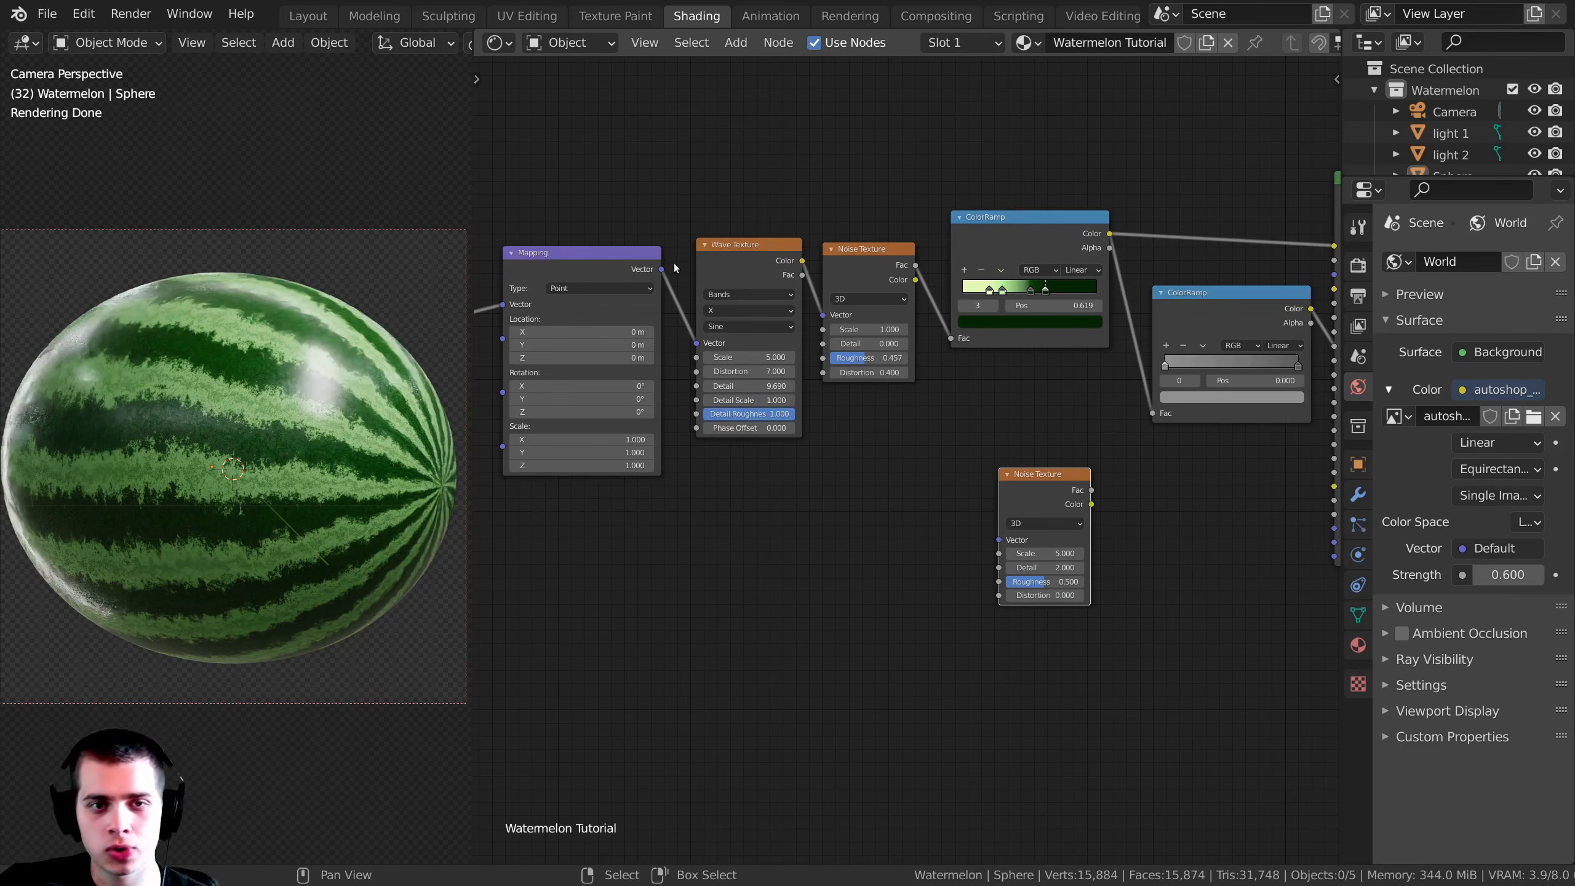
Step: Connect the Mapping node's Vector output to the new Noise Texture and move the Mapping and Texture Coordinate nodes lower
drag(661, 269, 999, 539)
scroll(567, 273, down, 3)
middle_drag(568, 273, 830, 295)
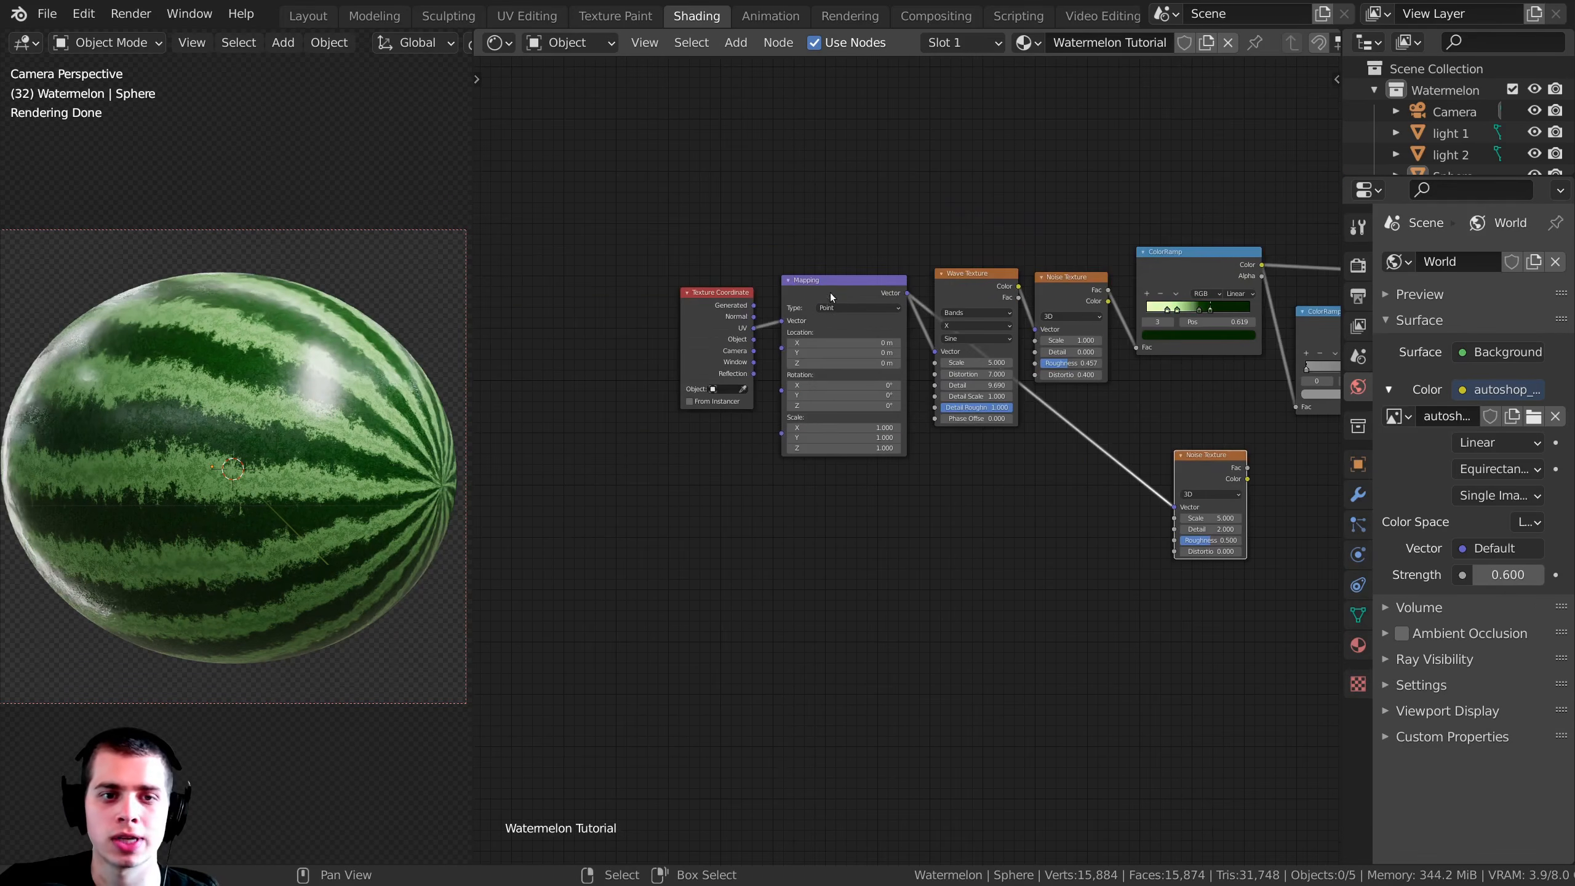
drag(828, 296, 833, 426)
drag(715, 300, 715, 437)
click(828, 423)
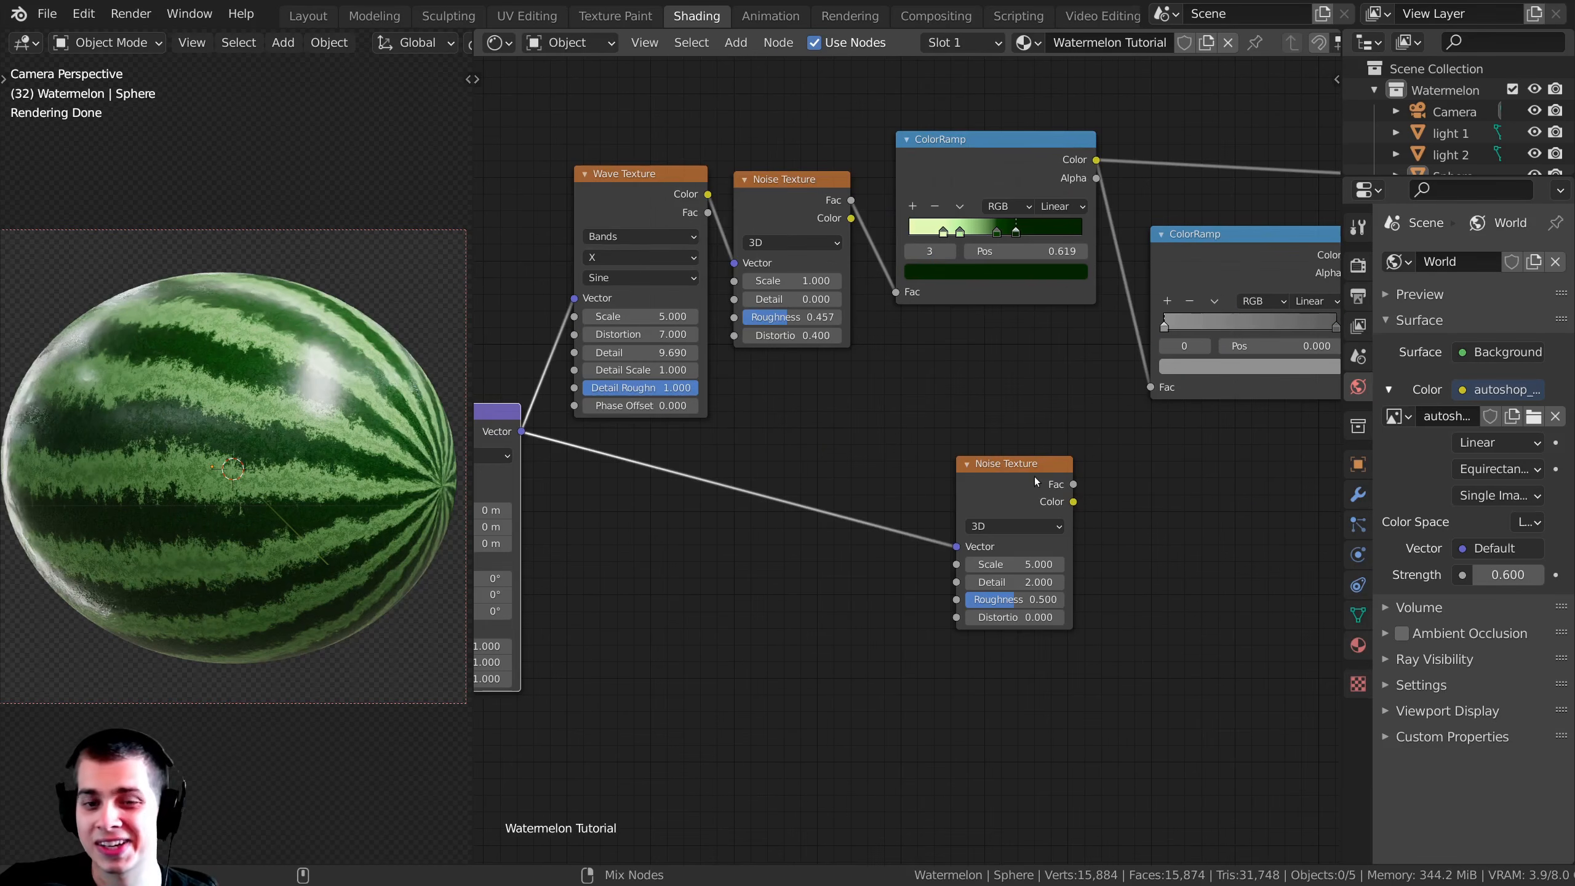
Step: Preview the new Noise Texture on the watermelon and raise its Scale to 19.8
ctrl+shift+click(1034, 476)
middle_drag(1037, 493, 971, 492)
scroll(971, 493, up, 1)
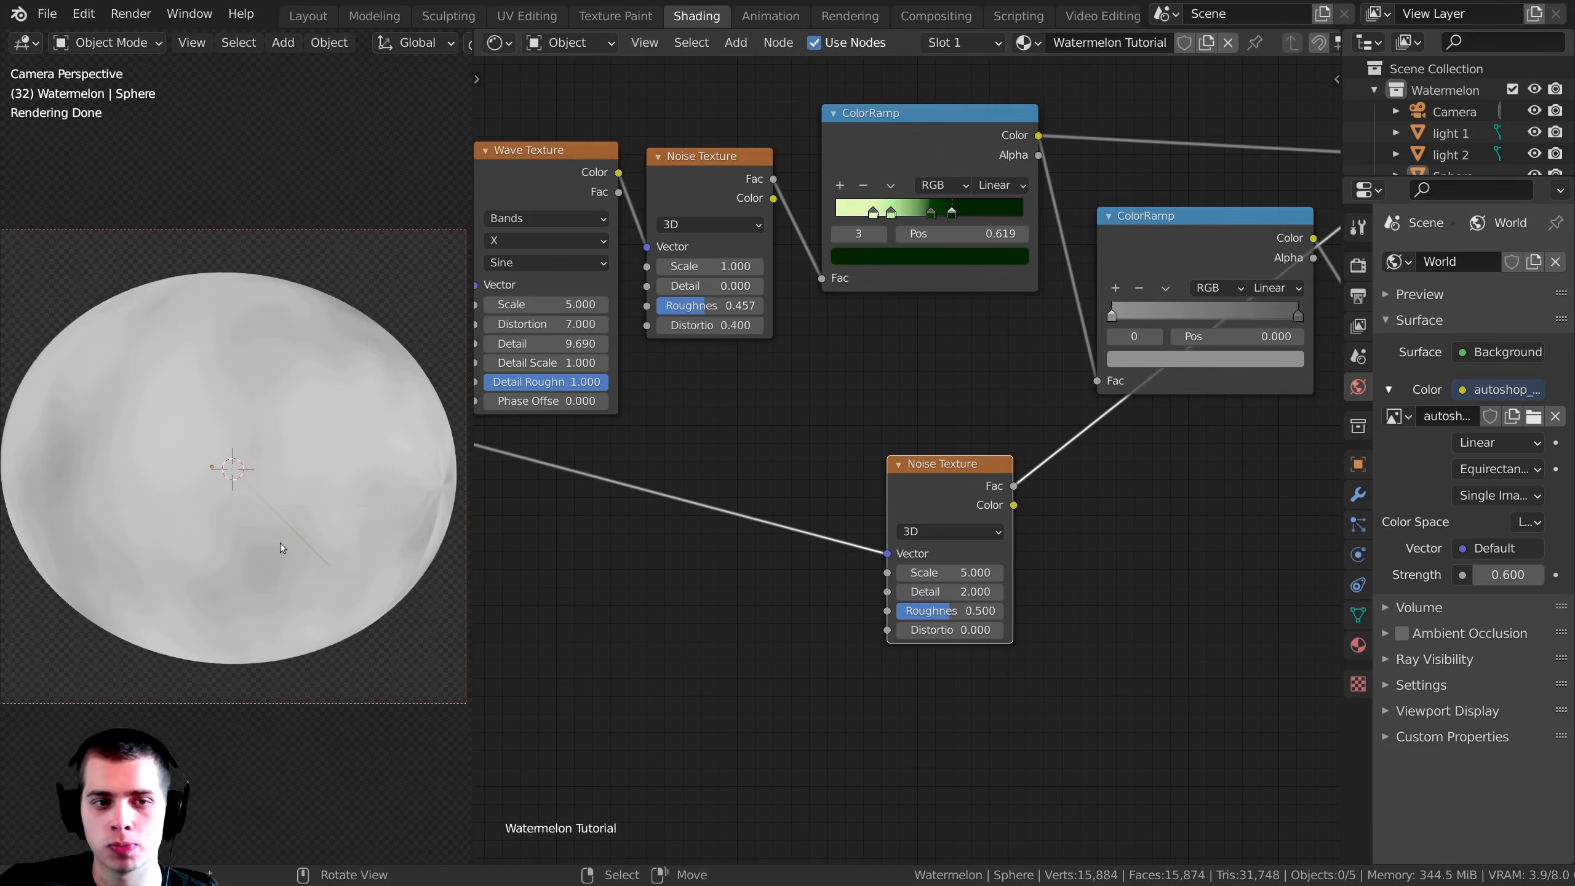
shift+middle_drag(295, 497, 278, 507)
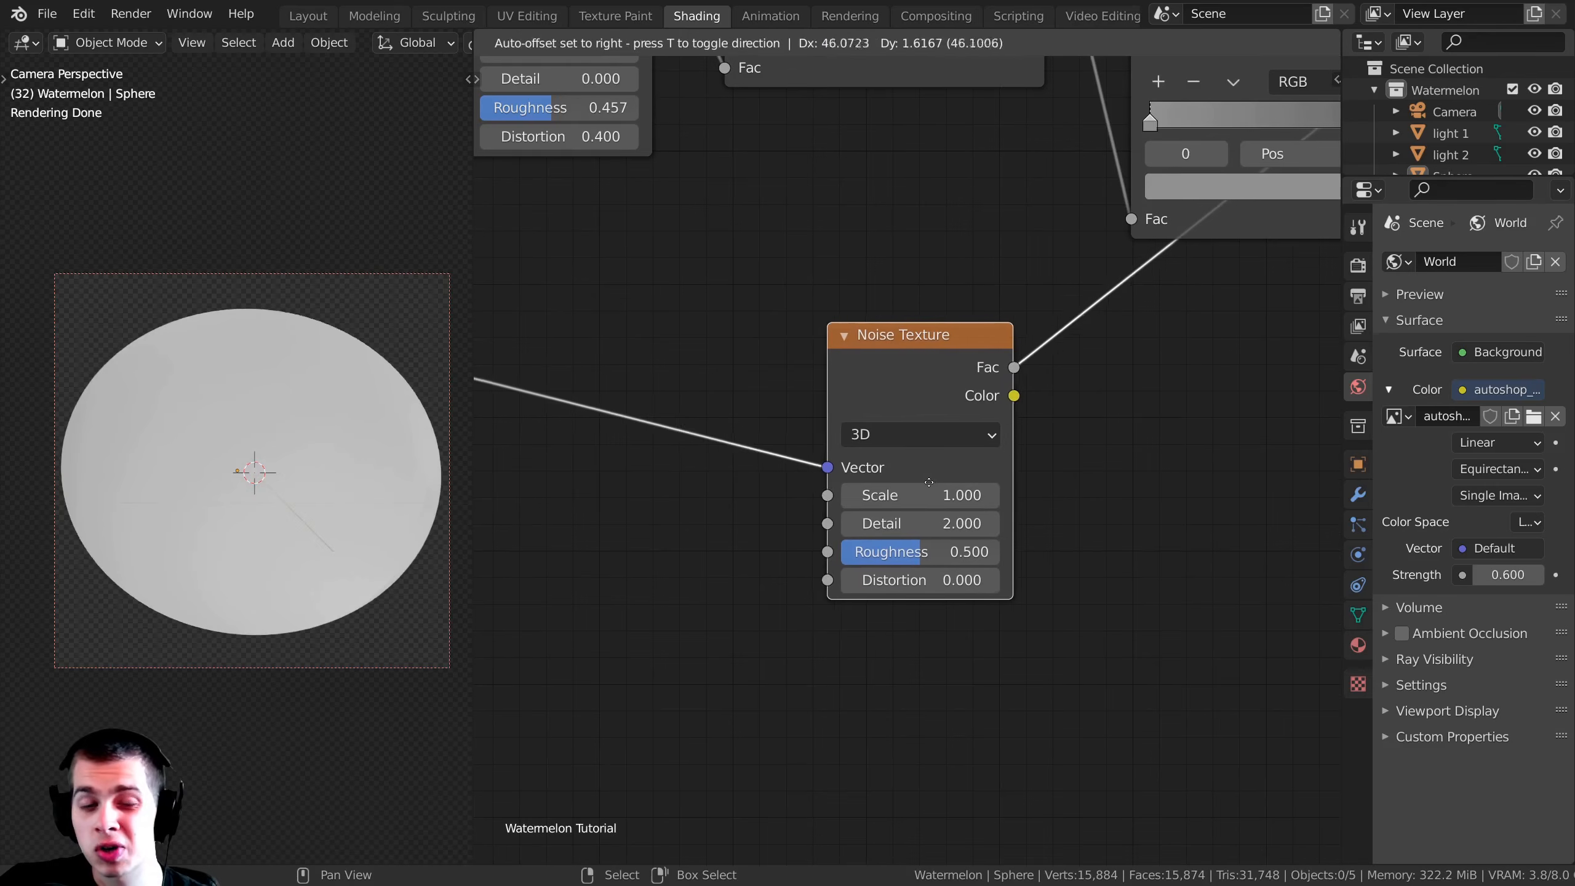
drag(924, 495, 961, 495)
drag(909, 373, 859, 376)
drag(869, 498, 920, 498)
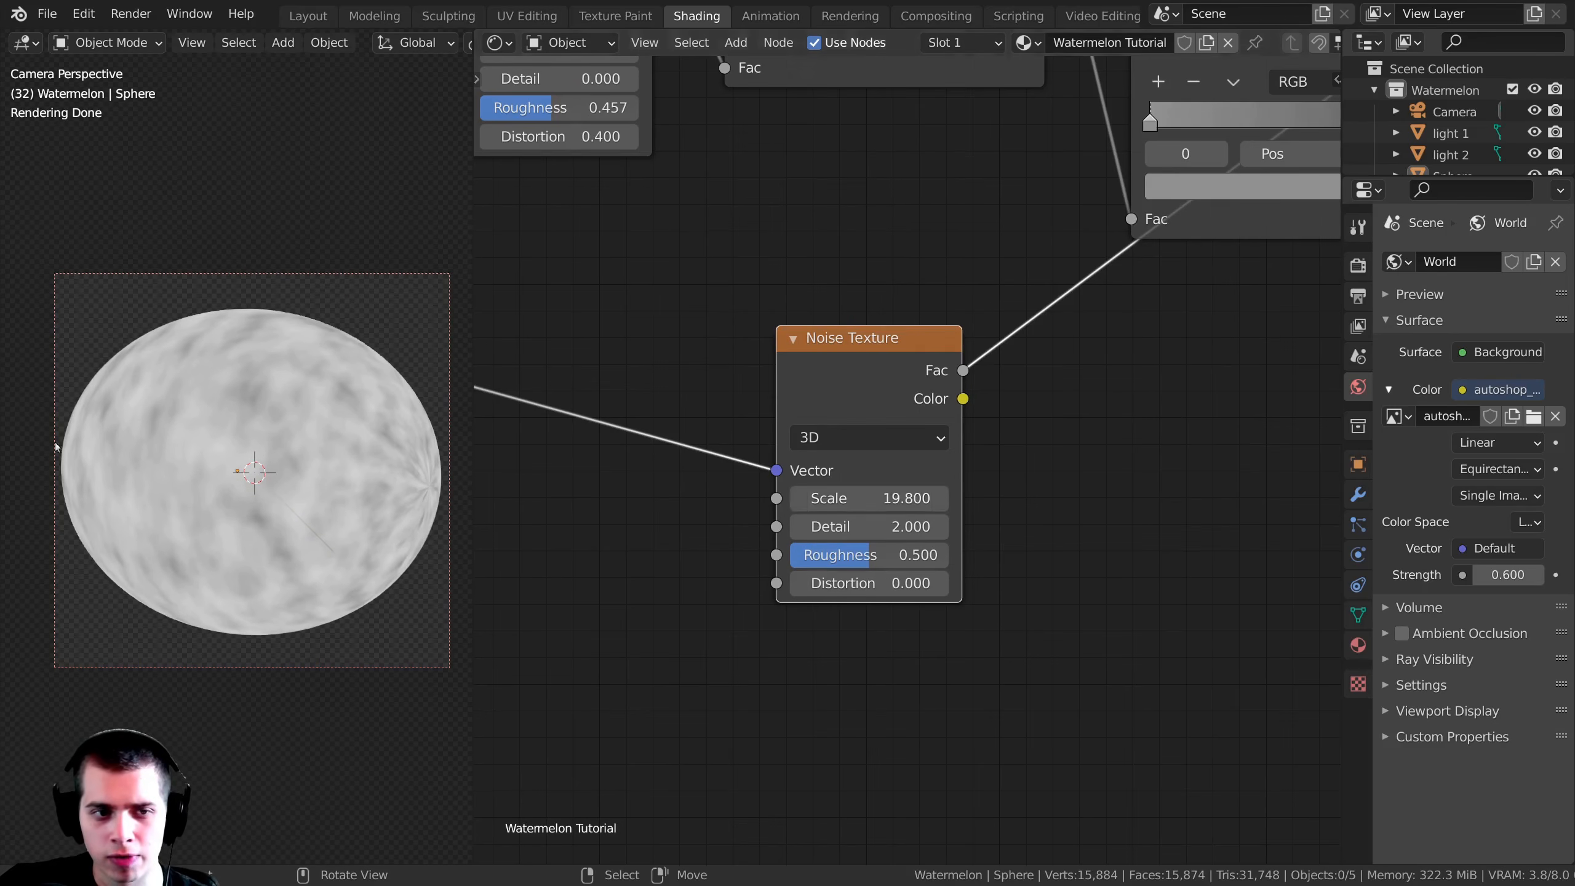
Step: Connect the new Noise Texture's Fac output to the Principled BSDF's Normal input and preview the shader
drag(868, 339, 839, 340)
scroll(992, 322, down, 5)
middle_drag(969, 289, 882, 316)
scroll(896, 315, up, 2)
scroll(893, 319, down, 1)
middle_drag(862, 372, 683, 374)
drag(680, 366, 1124, 429)
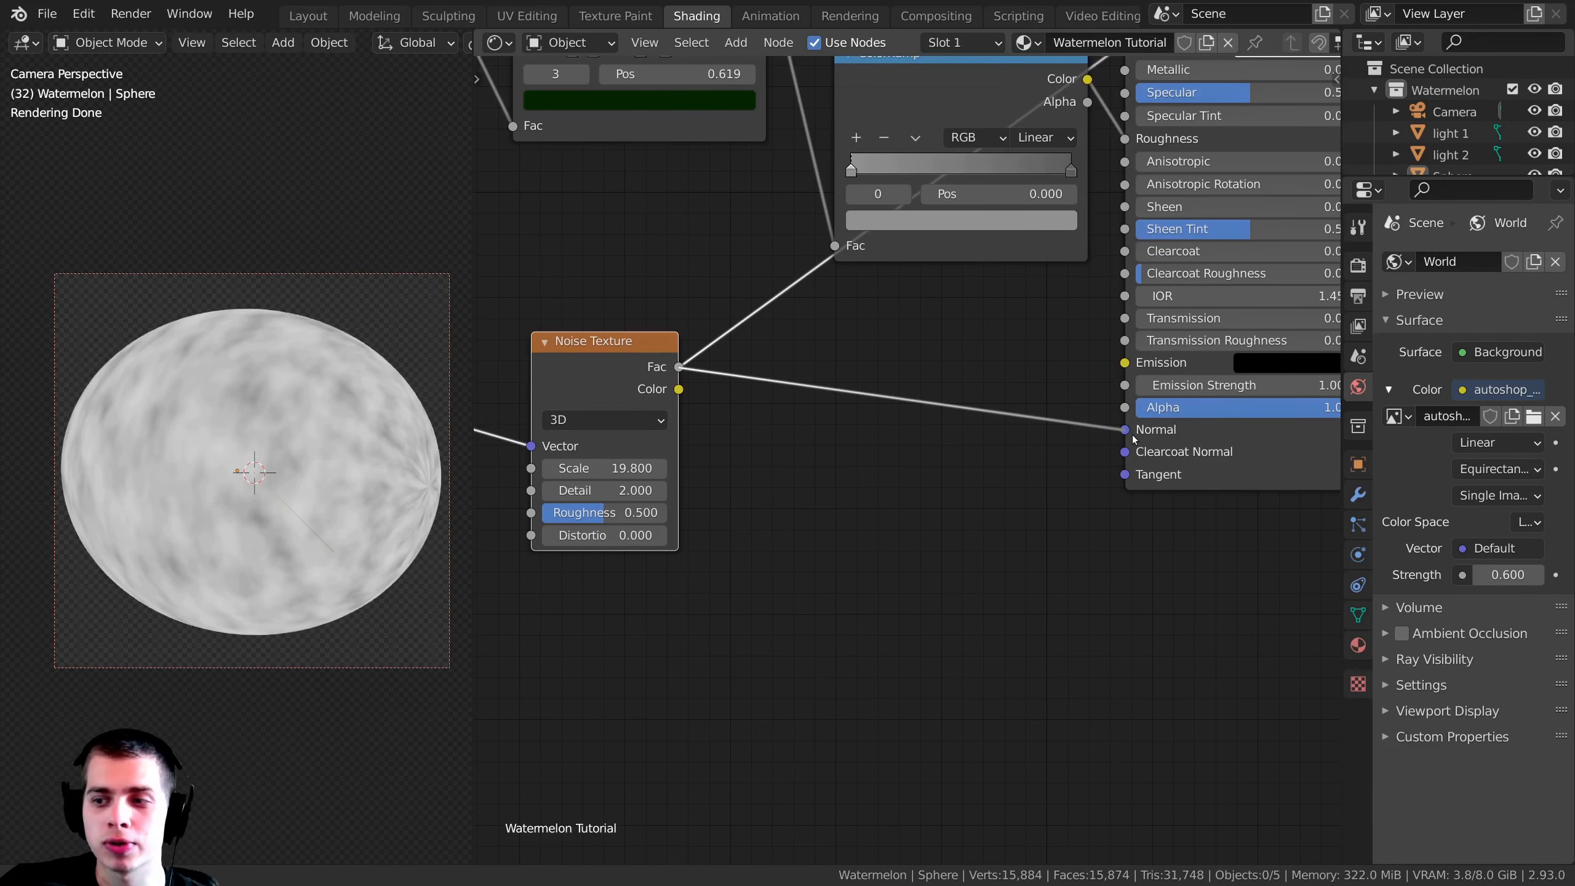
scroll(1134, 440, down, 1)
scroll(288, 323, up, 4)
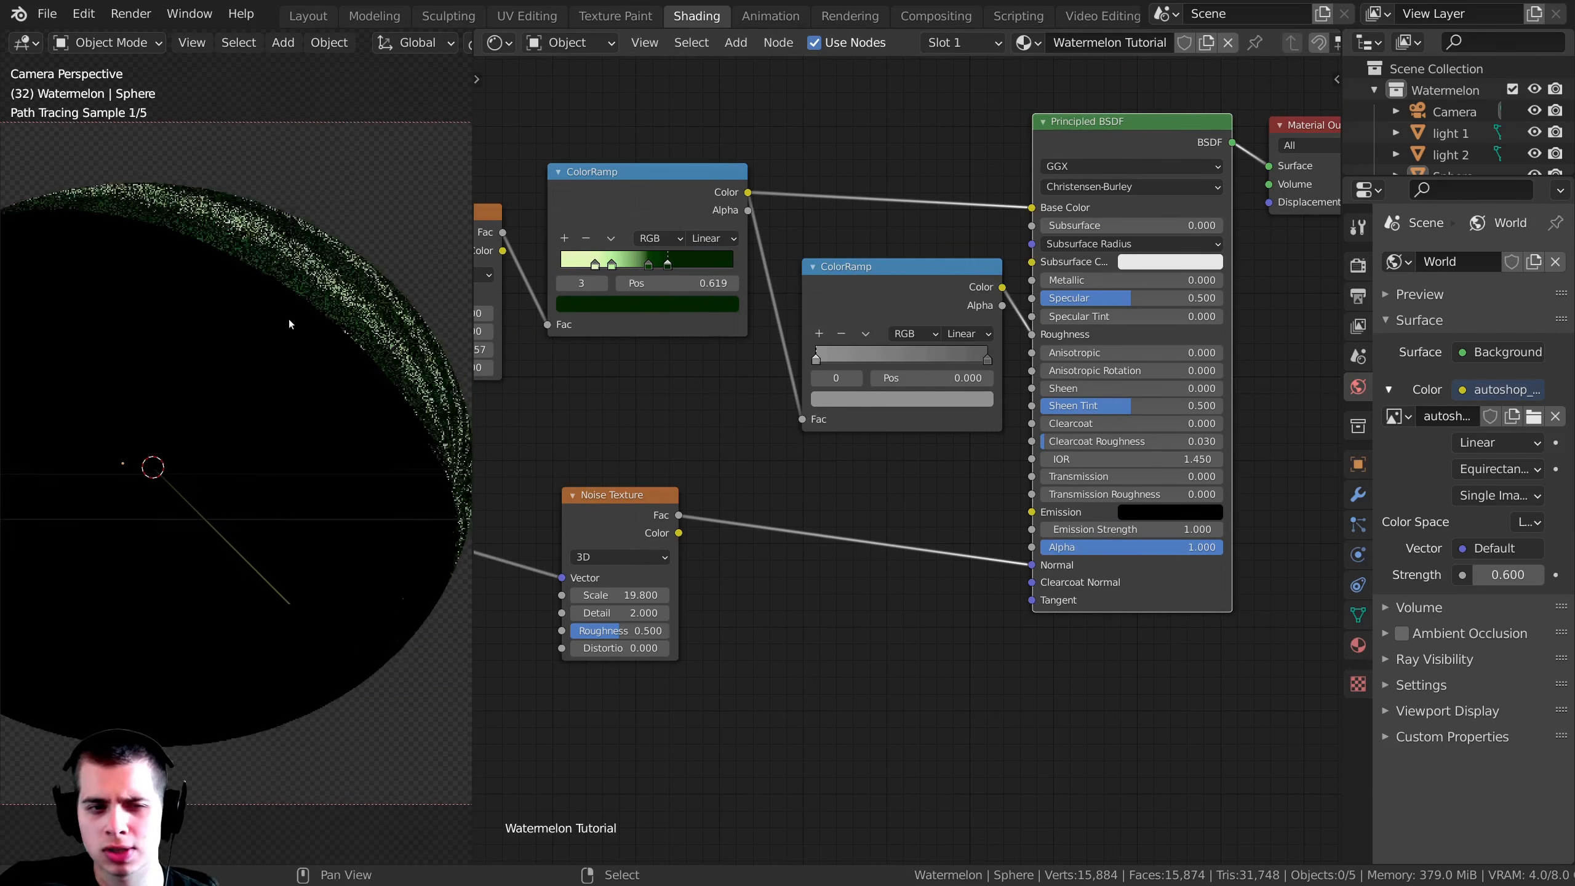
Step: Inspect the shaded watermelon with the direct Normal link, then preview the Noise Texture connected to it again
shift+middle_drag(380, 362, 357, 334)
middle_drag(805, 526, 938, 400)
scroll(937, 400, up, 1)
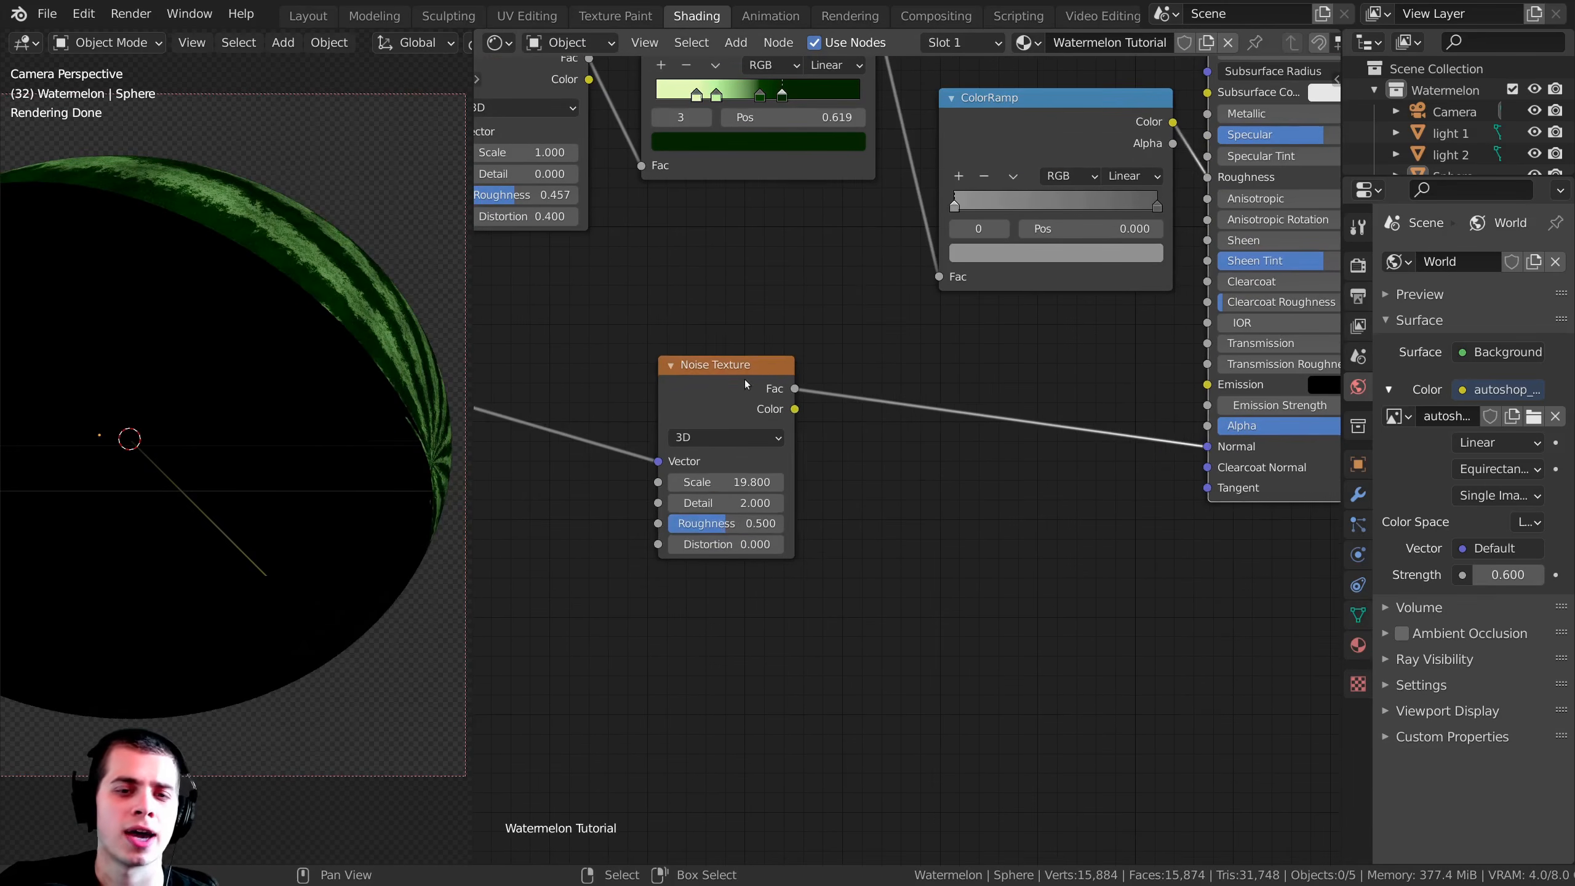
drag(744, 382, 756, 351)
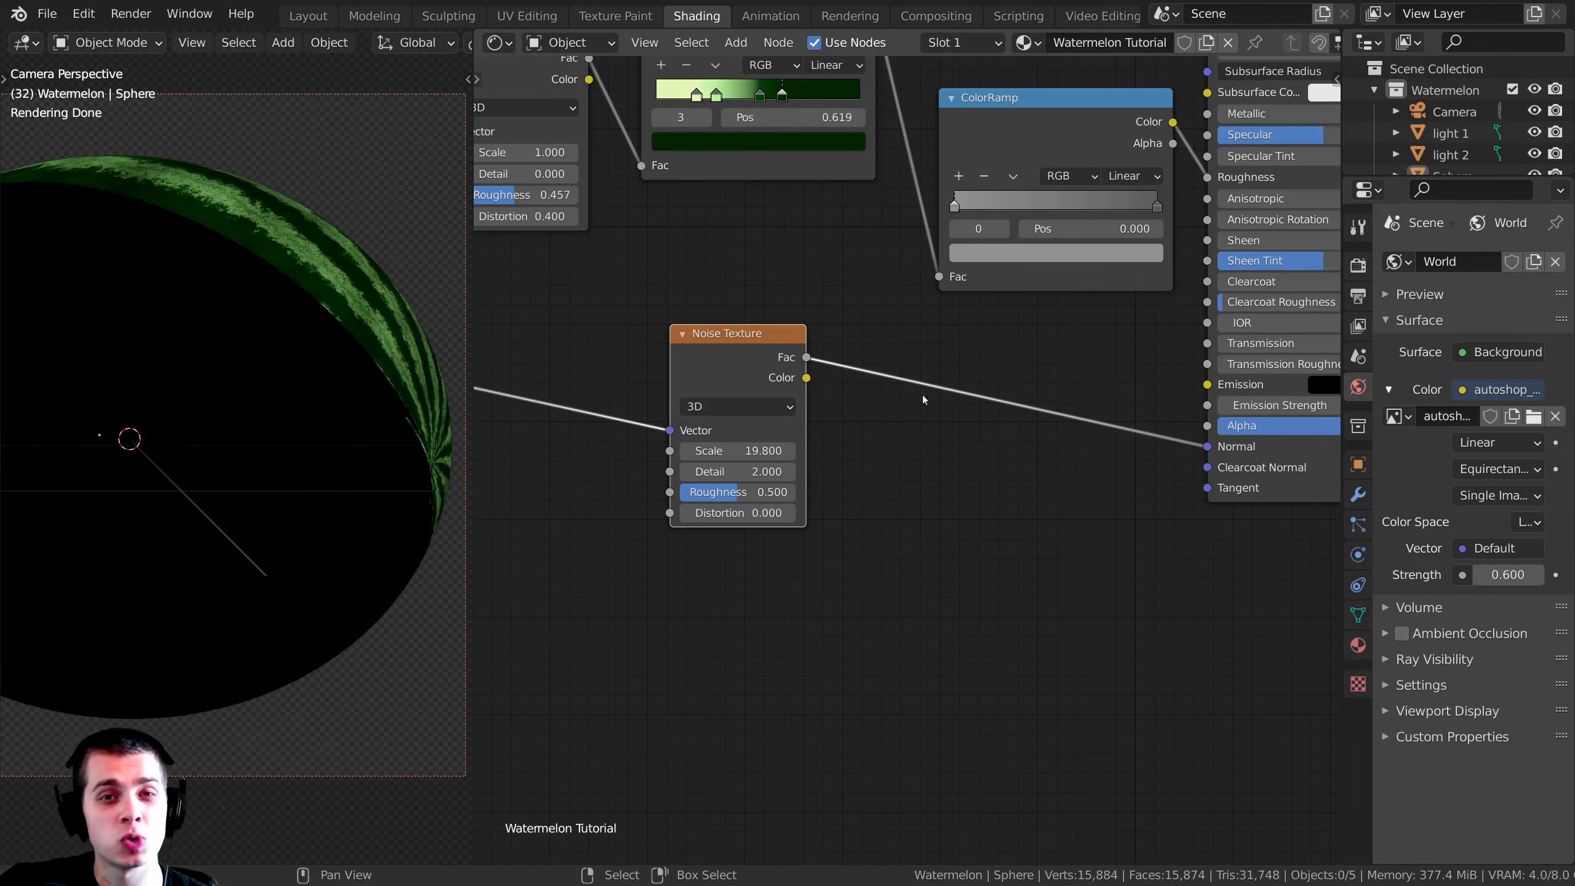
drag(806, 359, 938, 276)
scroll(995, 376, up, 1)
middle_drag(995, 376, 935, 509)
mouse_move(1152, 502)
mouse_down()
mouse_move(1133, 493)
mouse_move(1149, 504)
mouse_up()
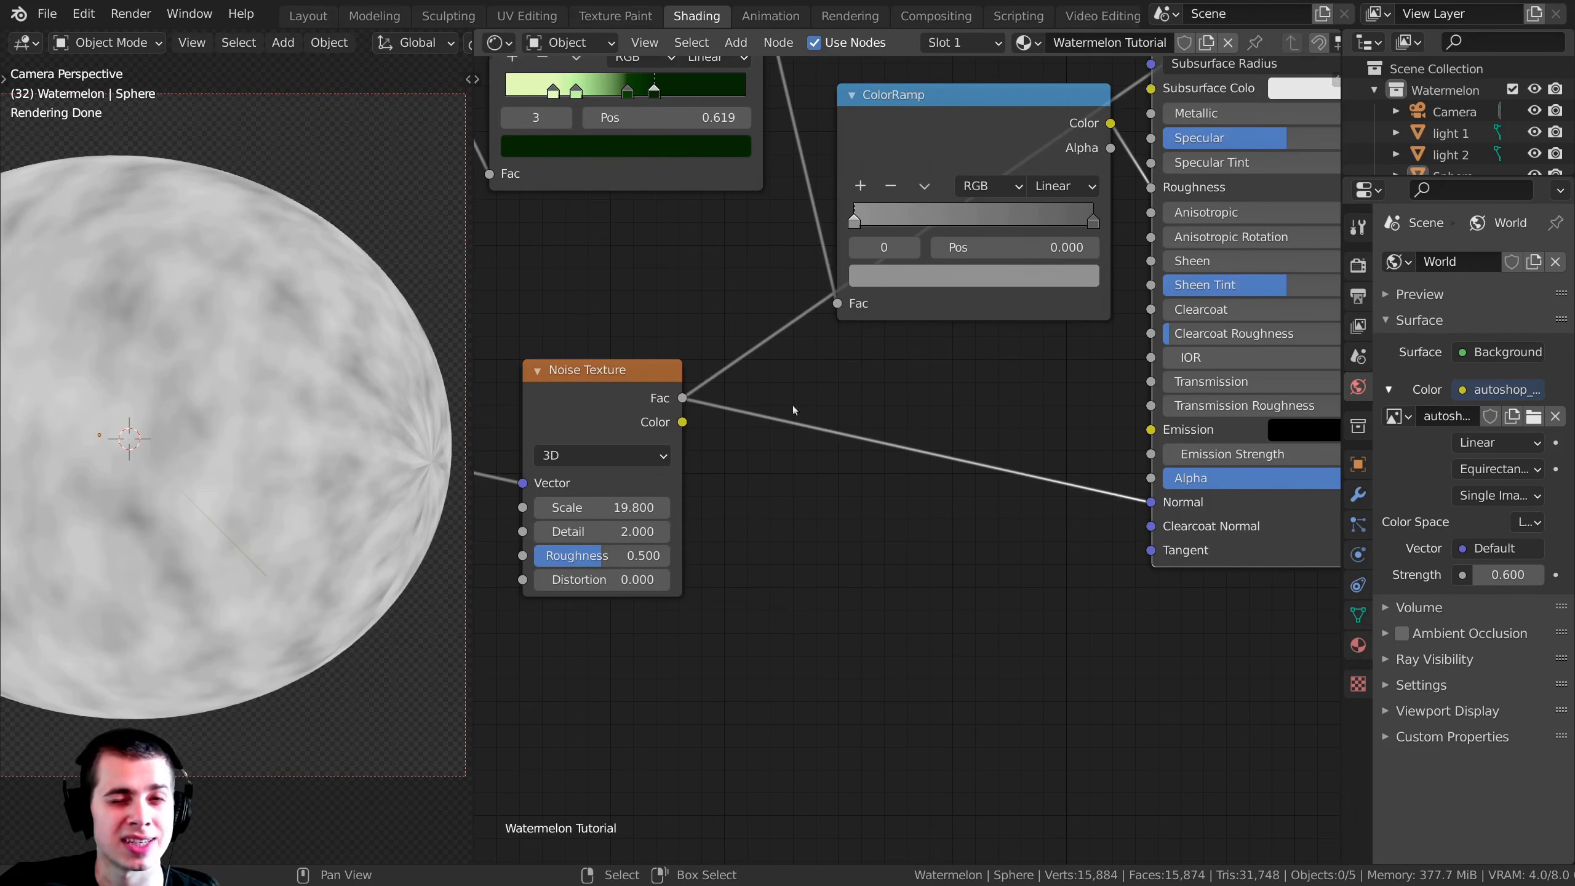
scroll(781, 412, up, 1)
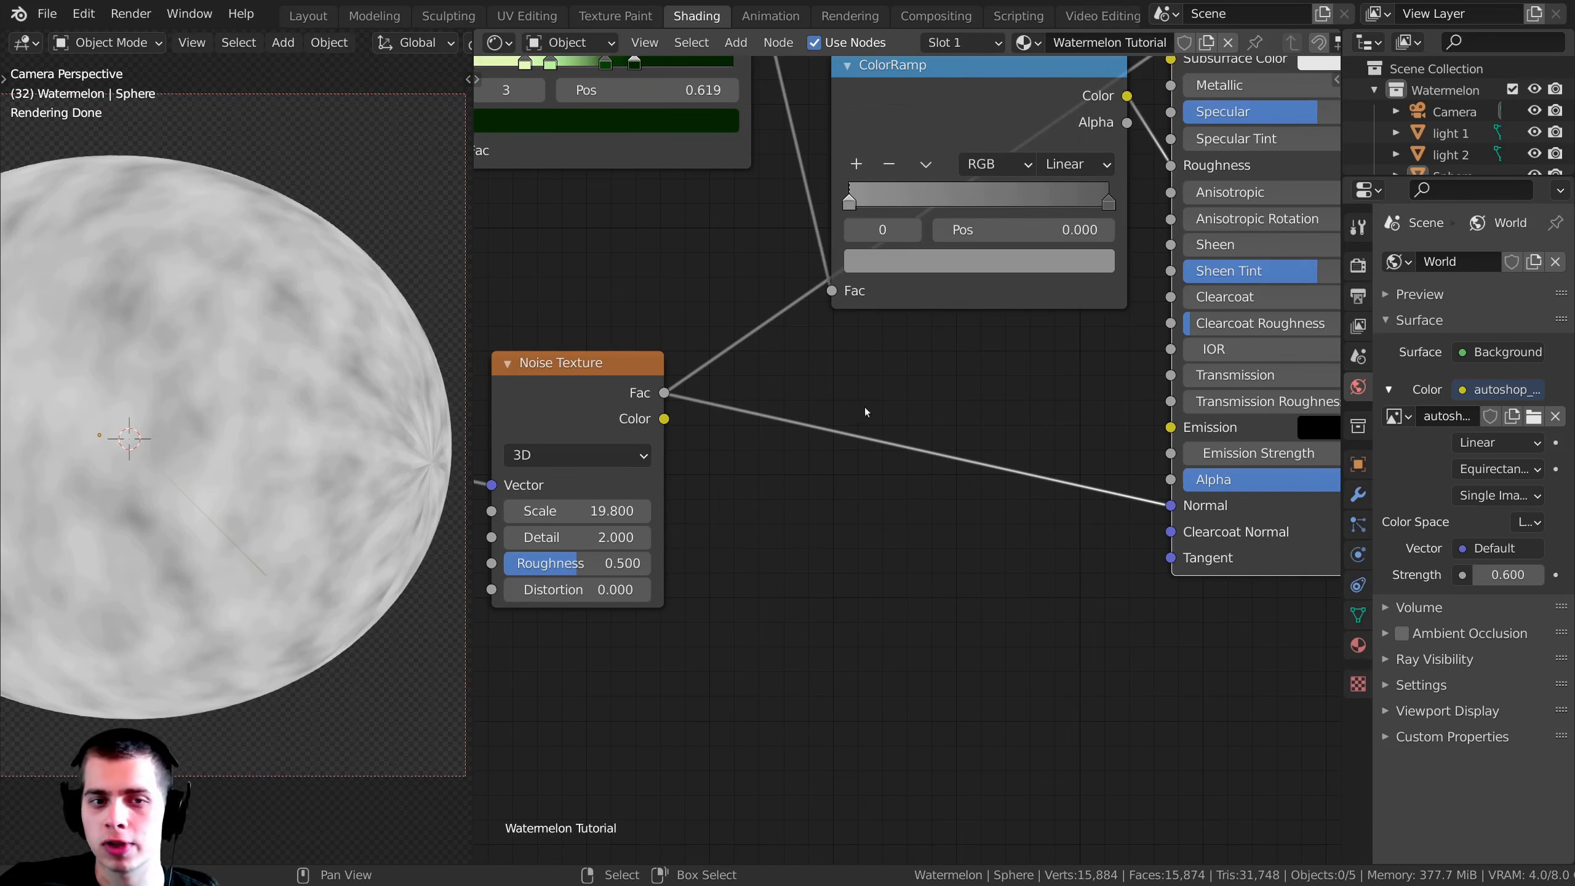
Step: Insert a Bump node into the Noise Texture's Normal link and move the Fac connection to the Bump's Height input
key(shift+a)
text(bump)
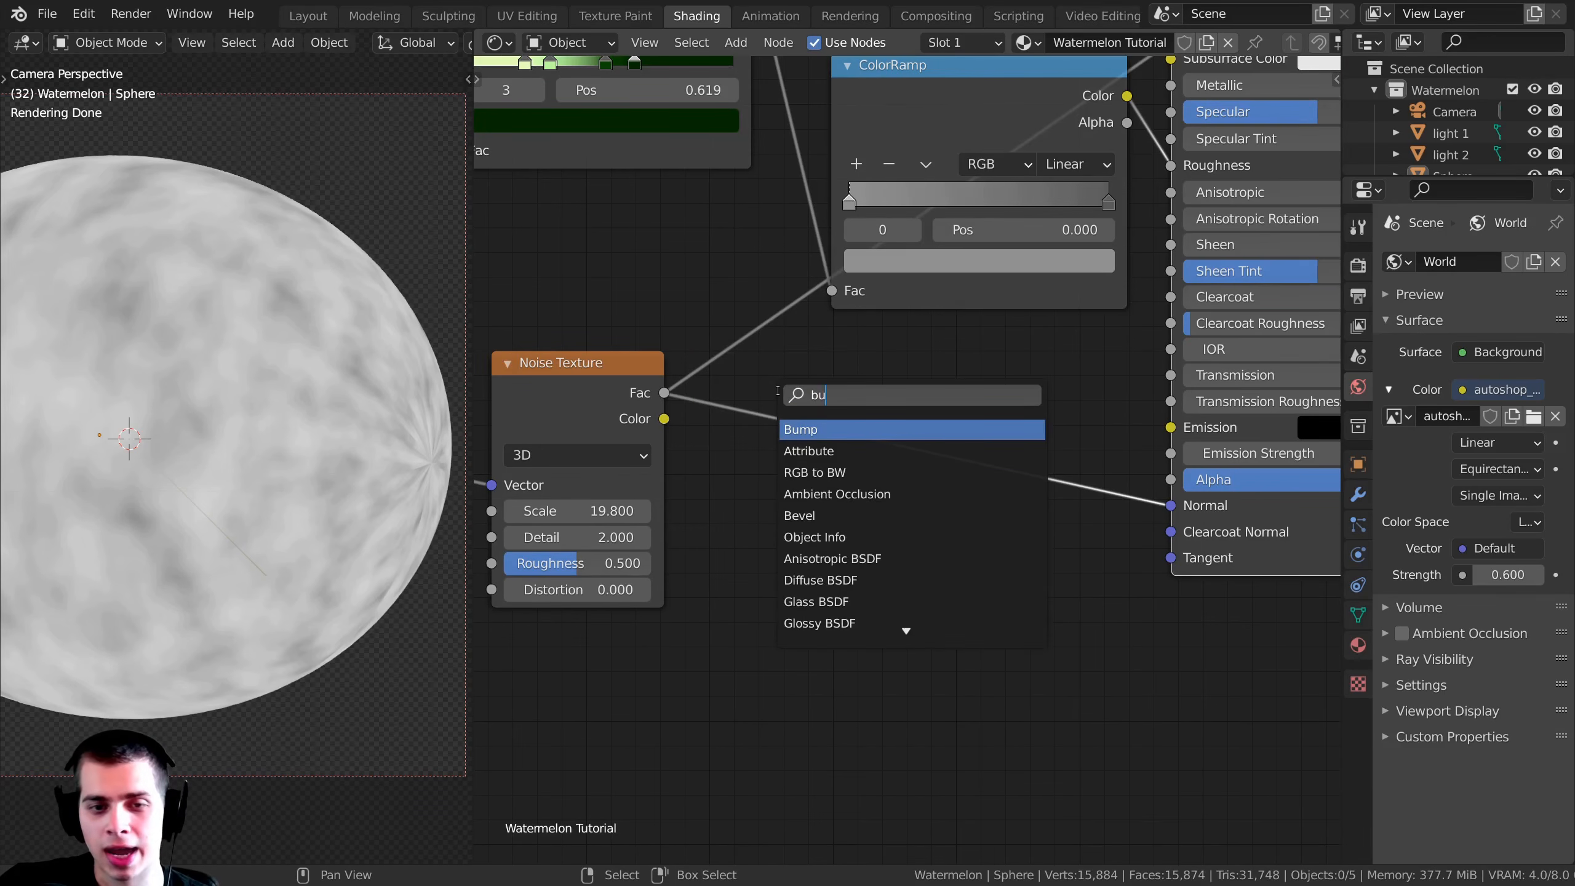
key(Return)
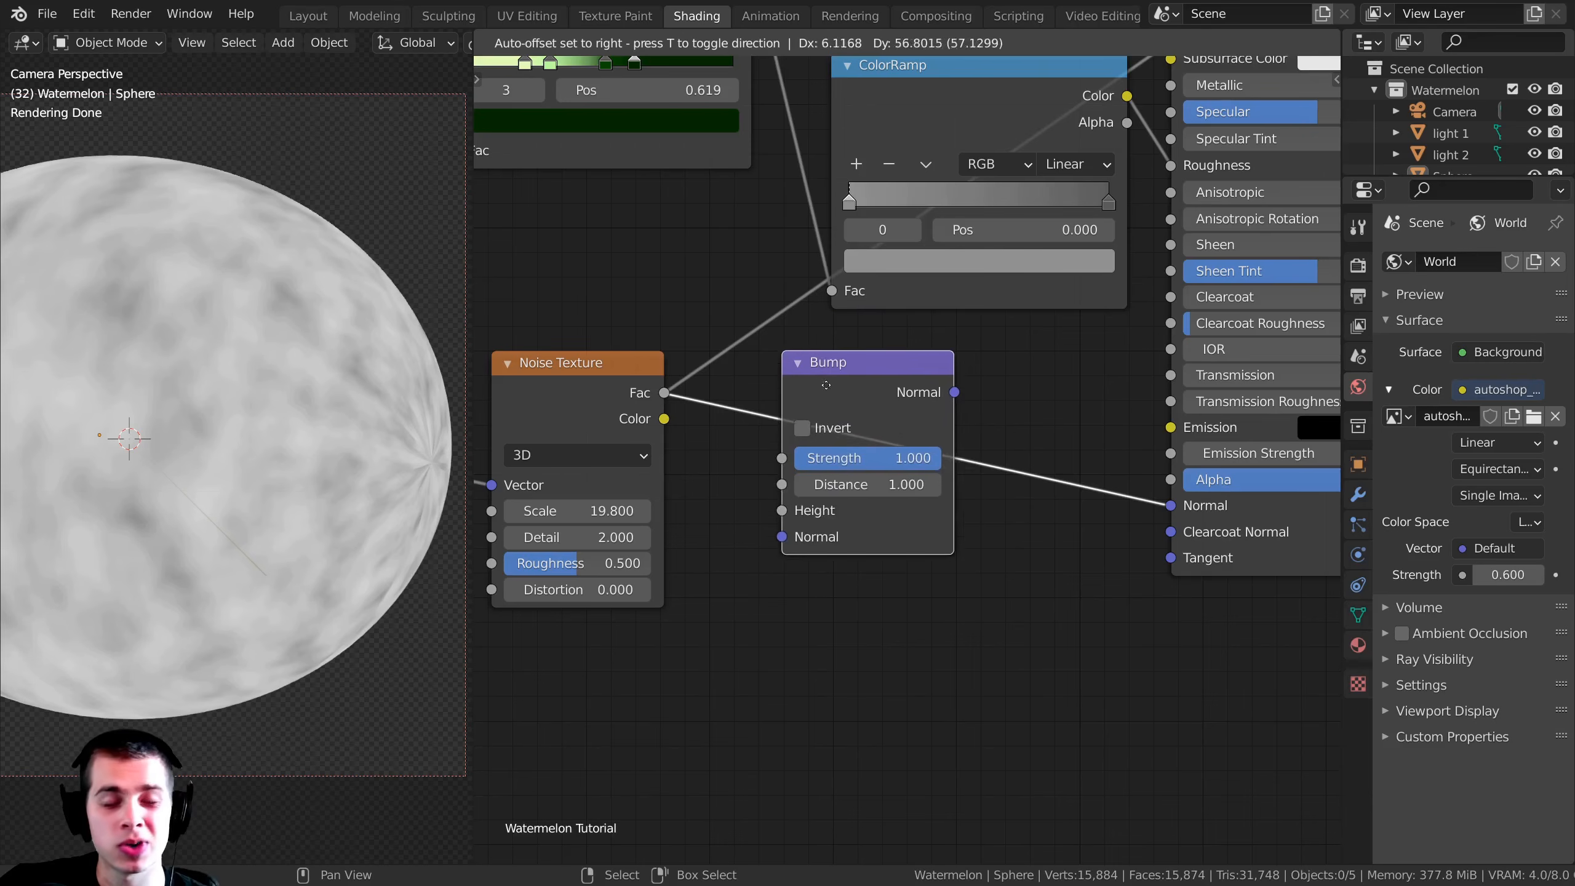
click(832, 379)
drag(885, 401, 903, 405)
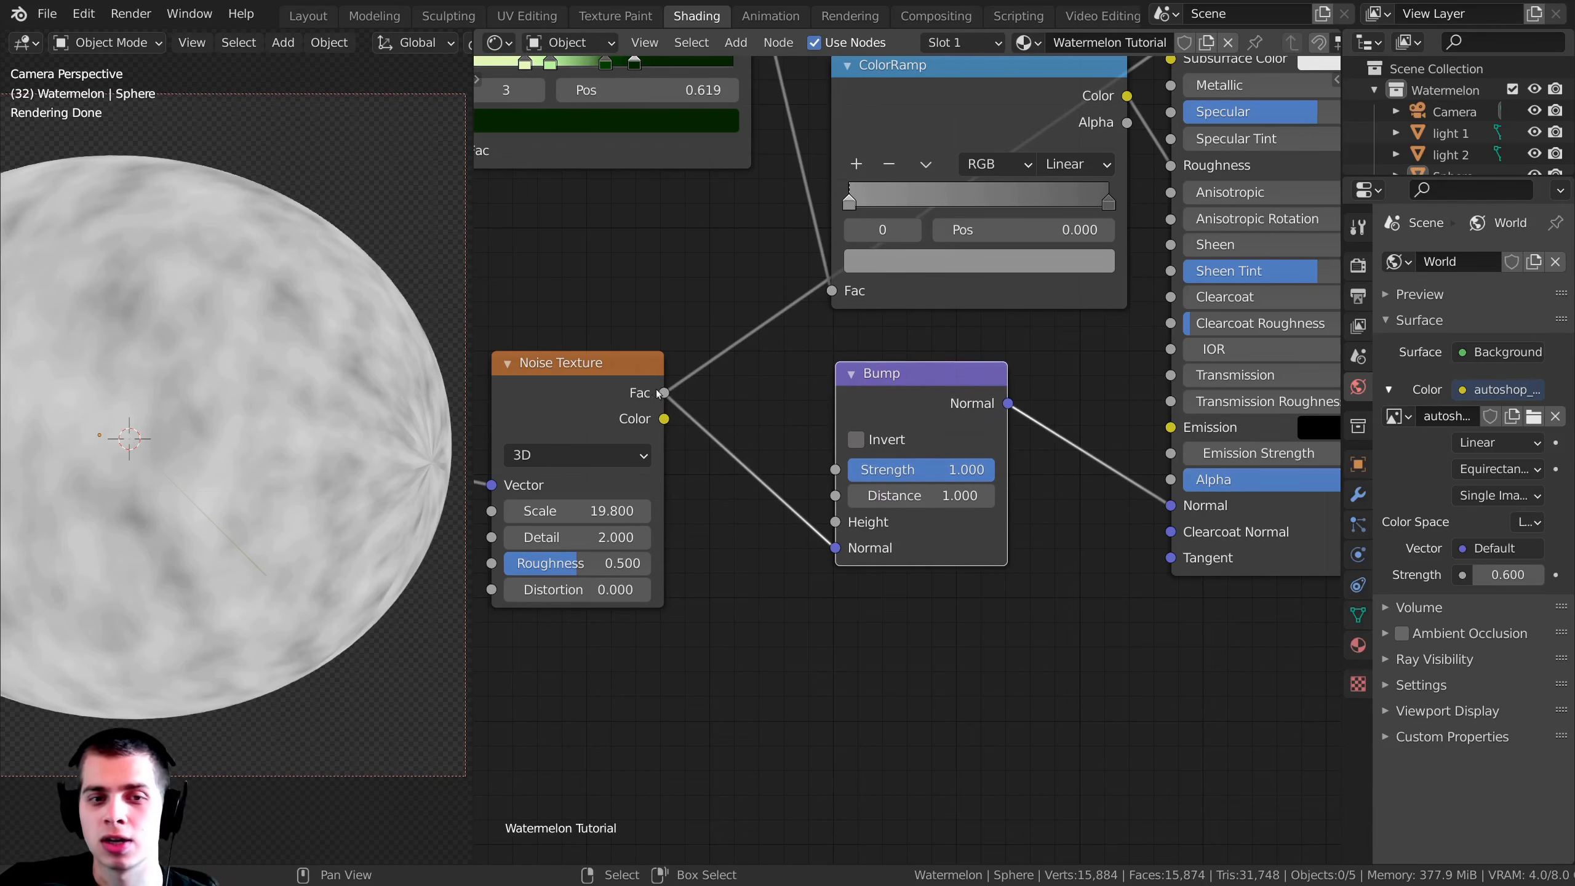
drag(821, 550, 821, 516)
Step: Switch the preview back to the Principled BSDF and examine the bumped surface of the watermelon
scroll(1114, 473, down, 2)
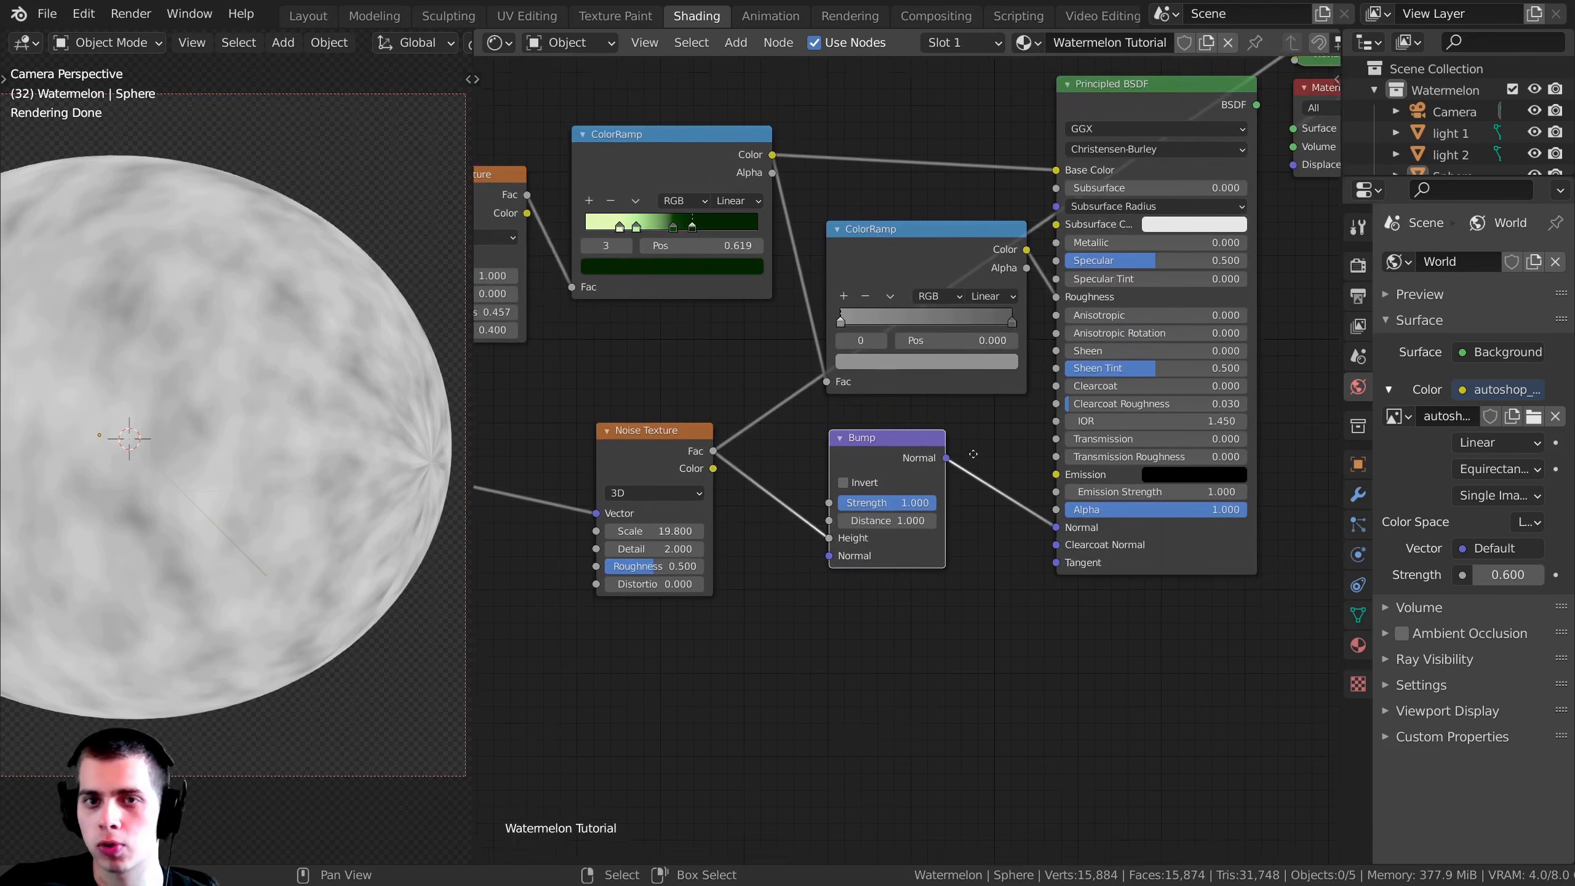
ctrl+shift+click(1085, 114)
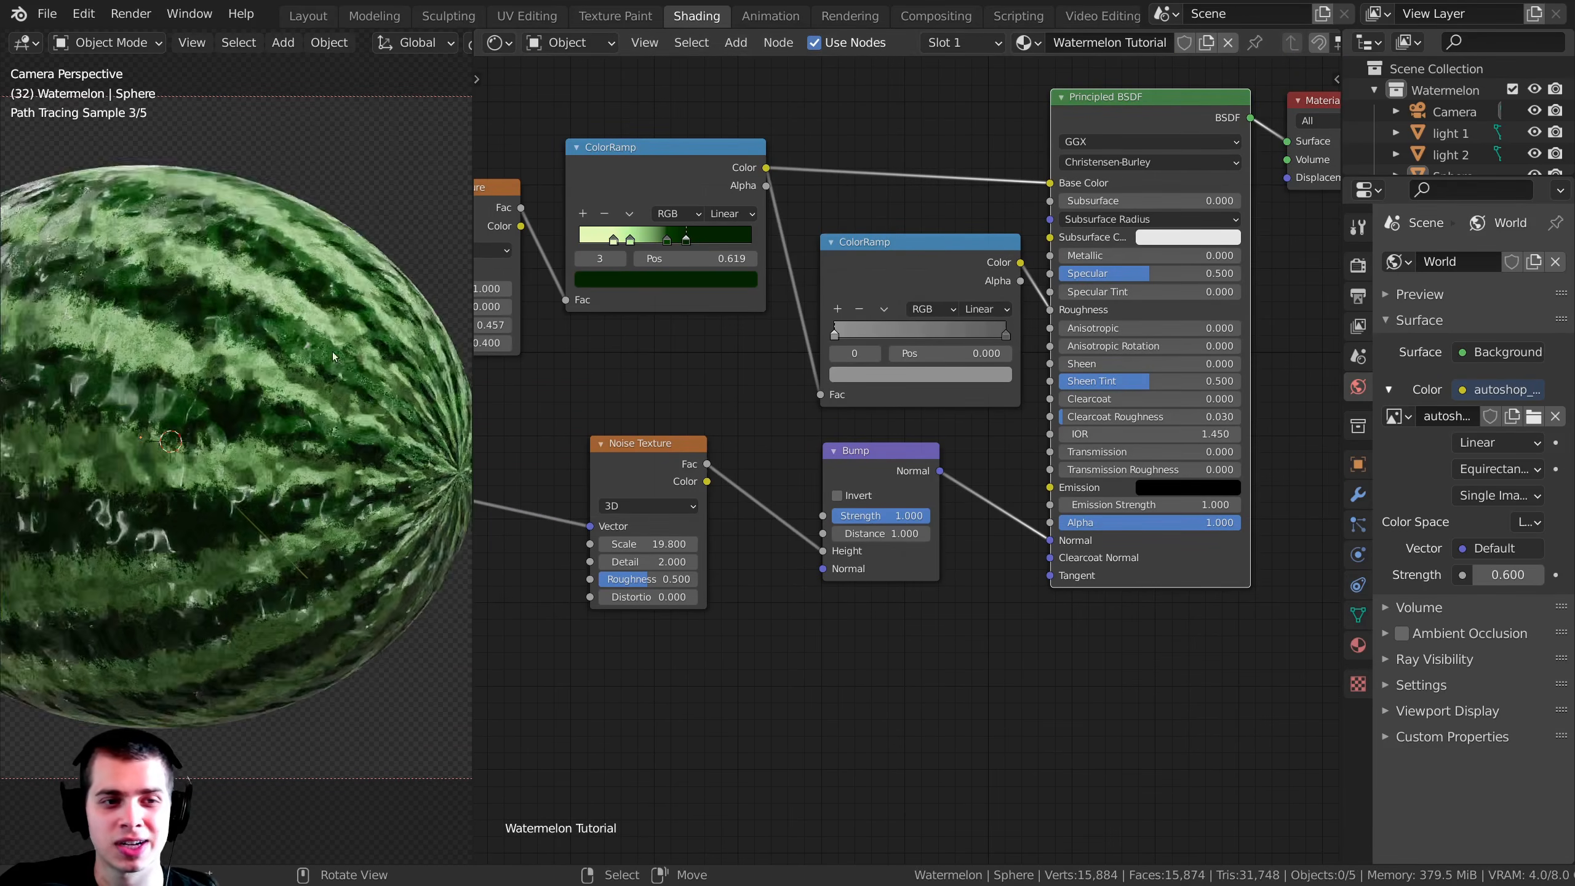
scroll(246, 424, down, 3)
scroll(246, 424, up, 3)
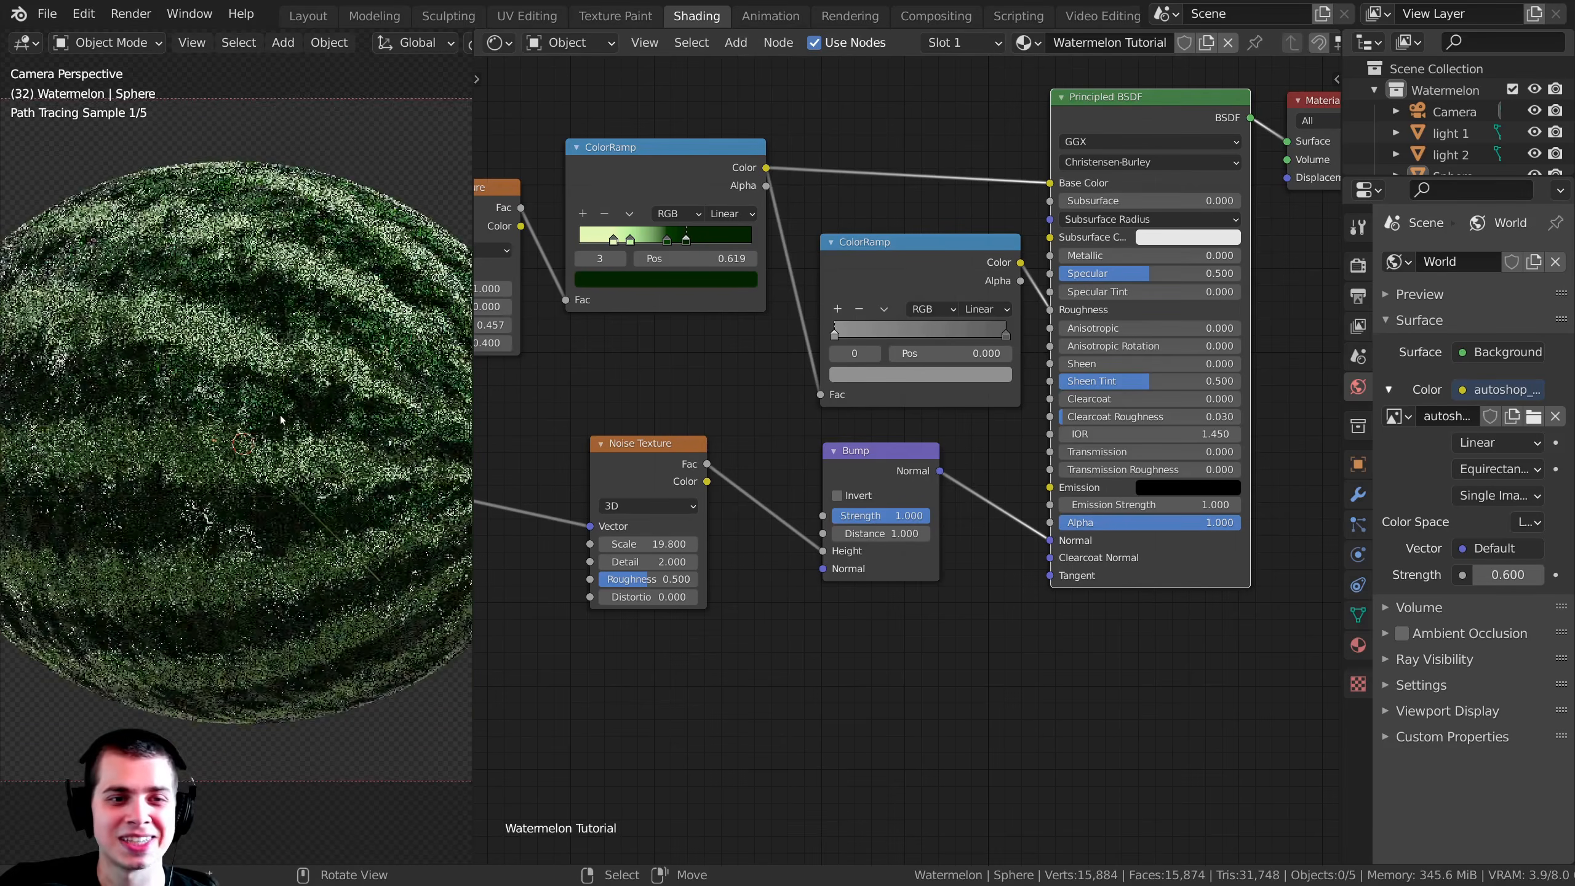
Step: Set the Bump node's Strength to 0.01 and inspect the watermelon's highlight up close
scroll(773, 539, up, 4)
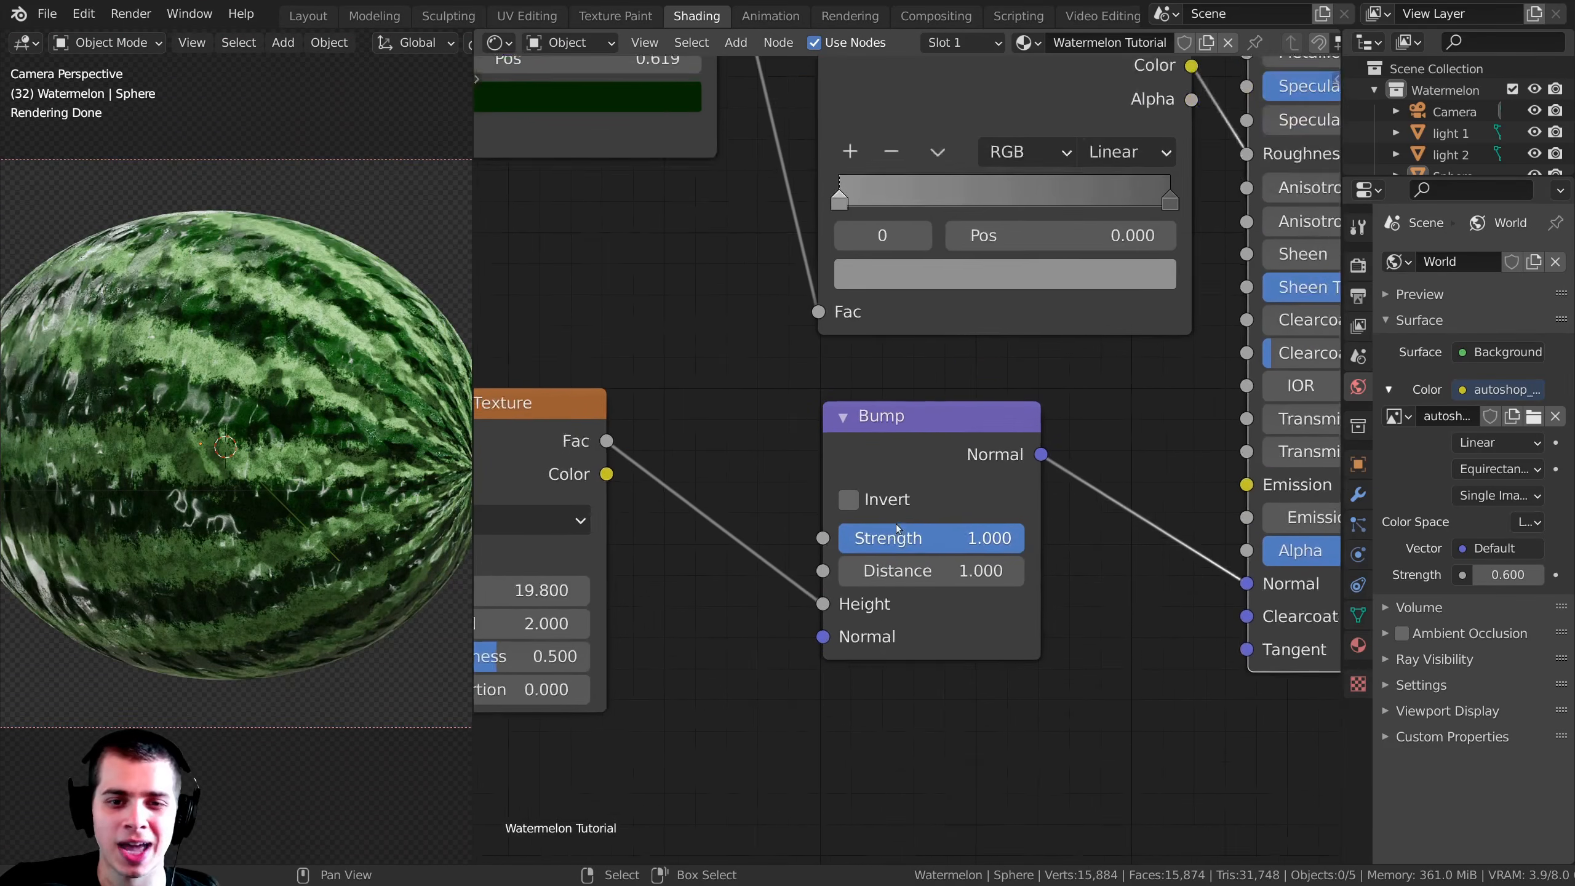
double_click(919, 543)
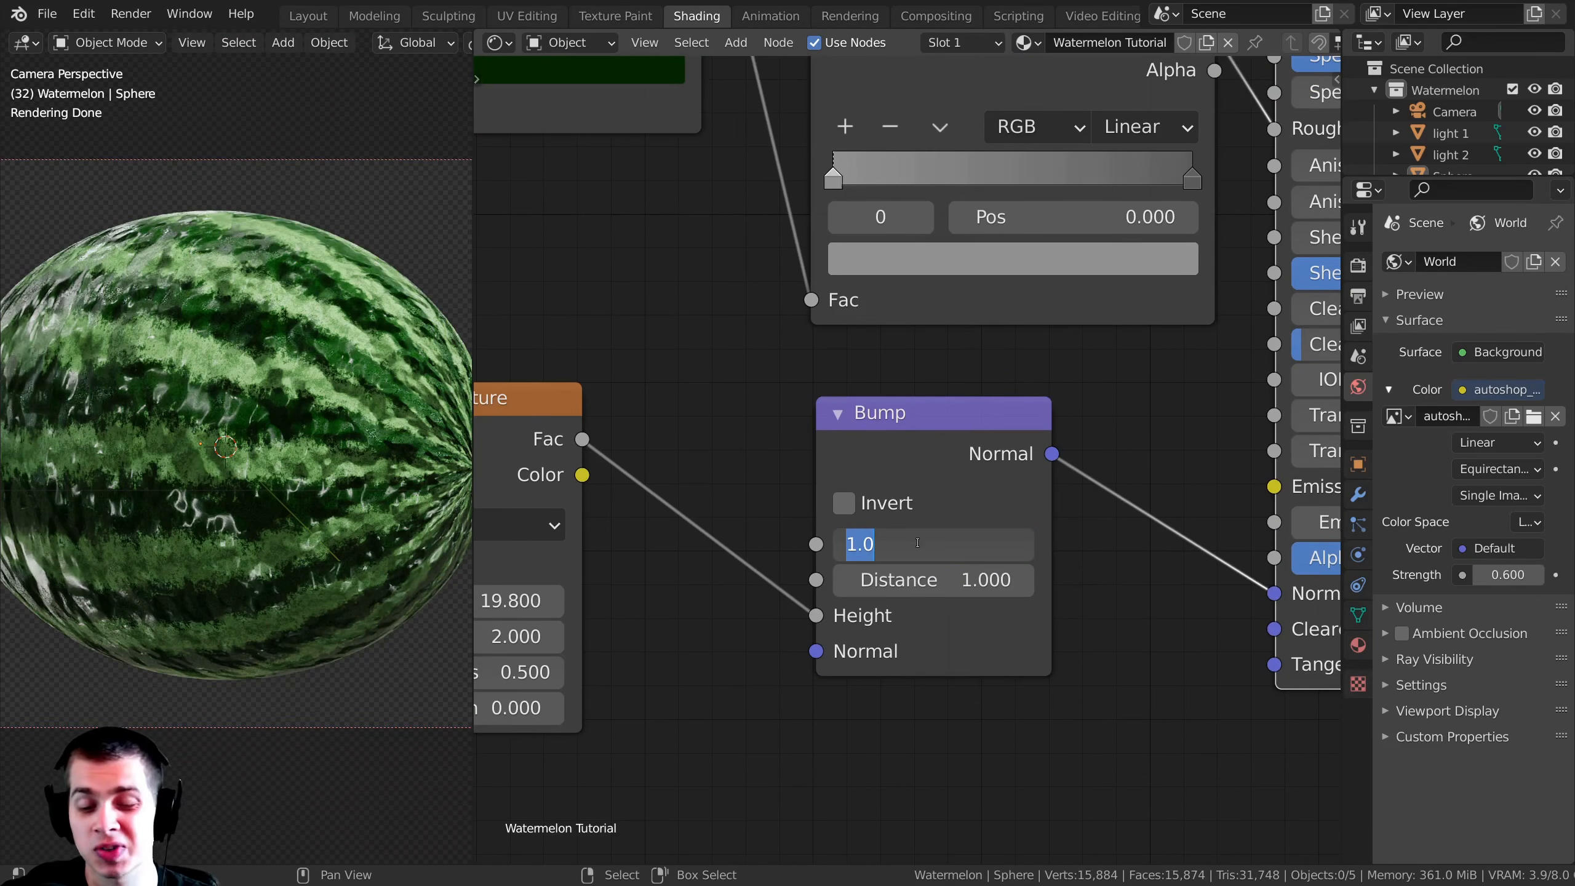
text(.01)
key(Return)
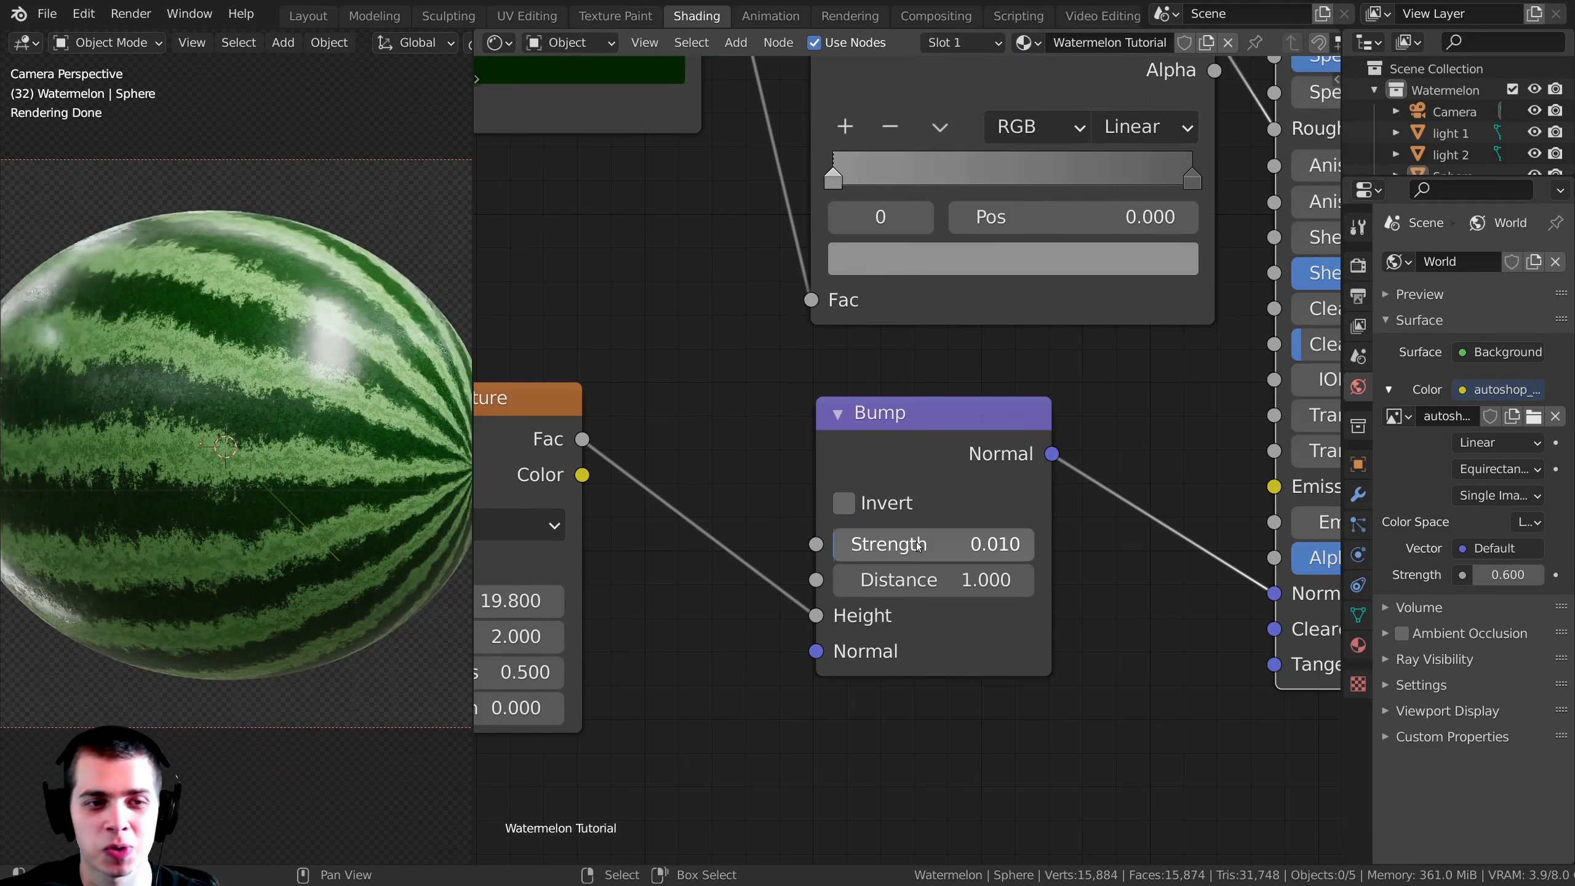
scroll(750, 570, up, 2)
scroll(241, 448, up, 2)
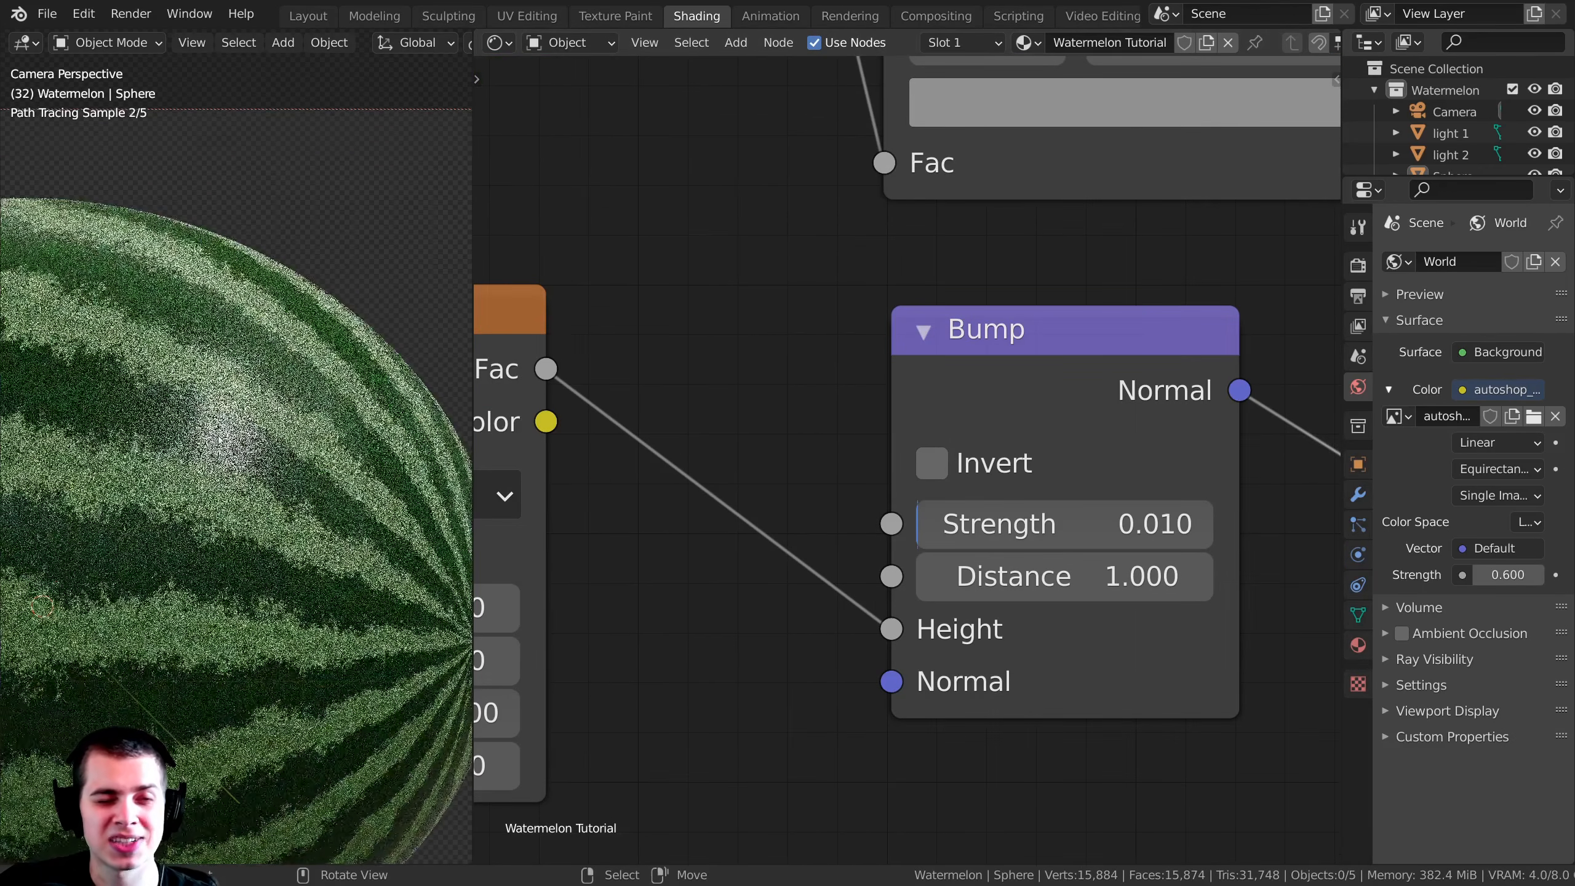
scroll(240, 448, up, 1)
scroll(241, 448, up, 2)
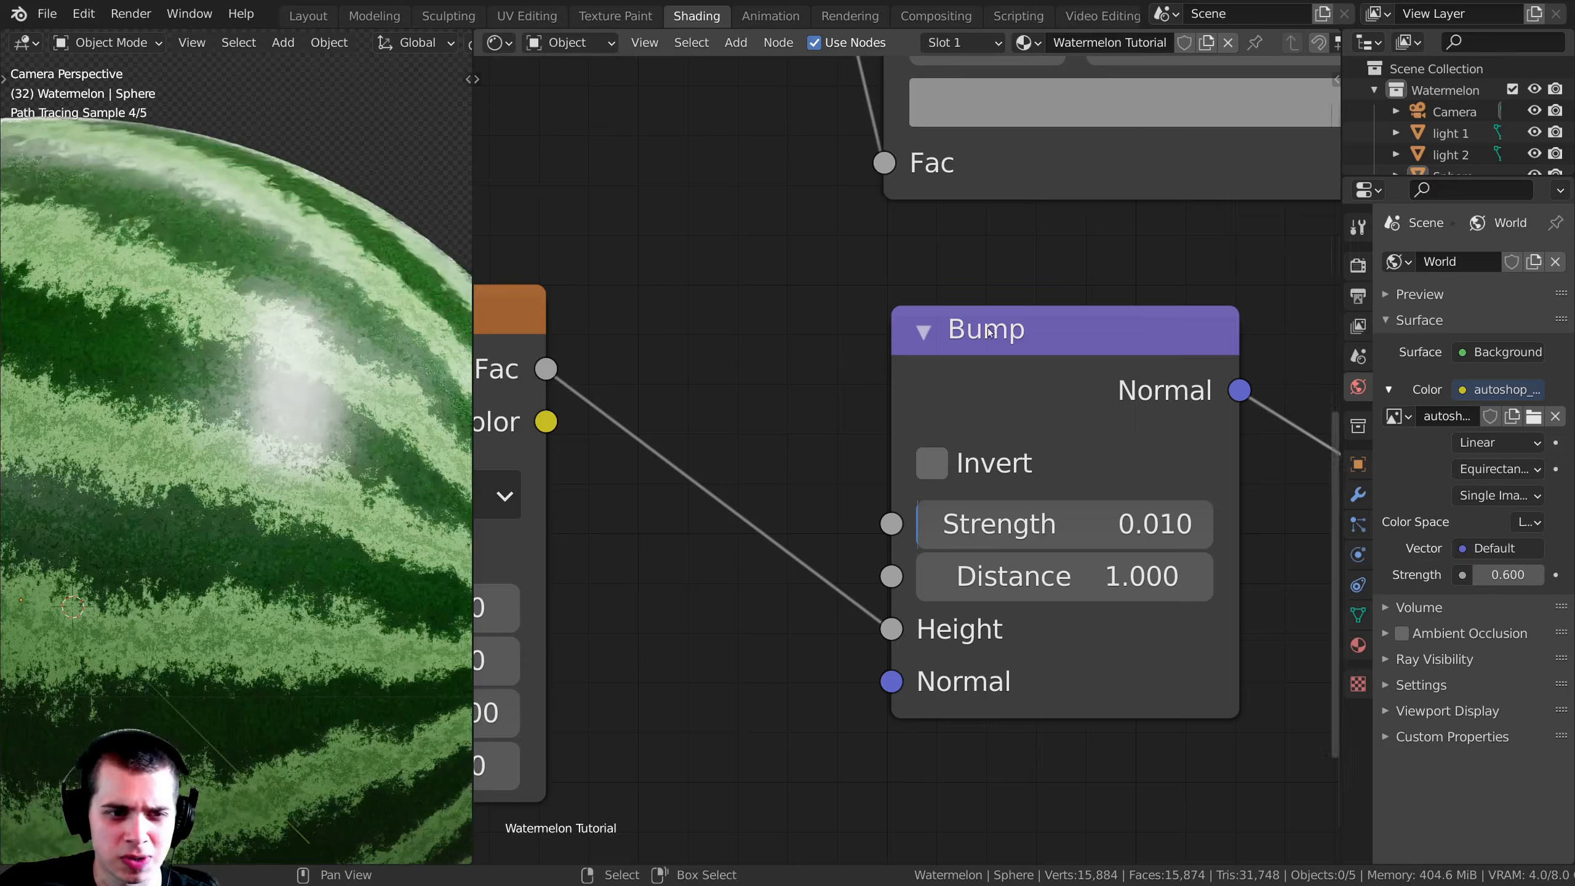
Step: Preview the Bump node's normal output and set its Strength to 0.03
scroll(1048, 359, down, 2)
ctrl+shift+click(1031, 370)
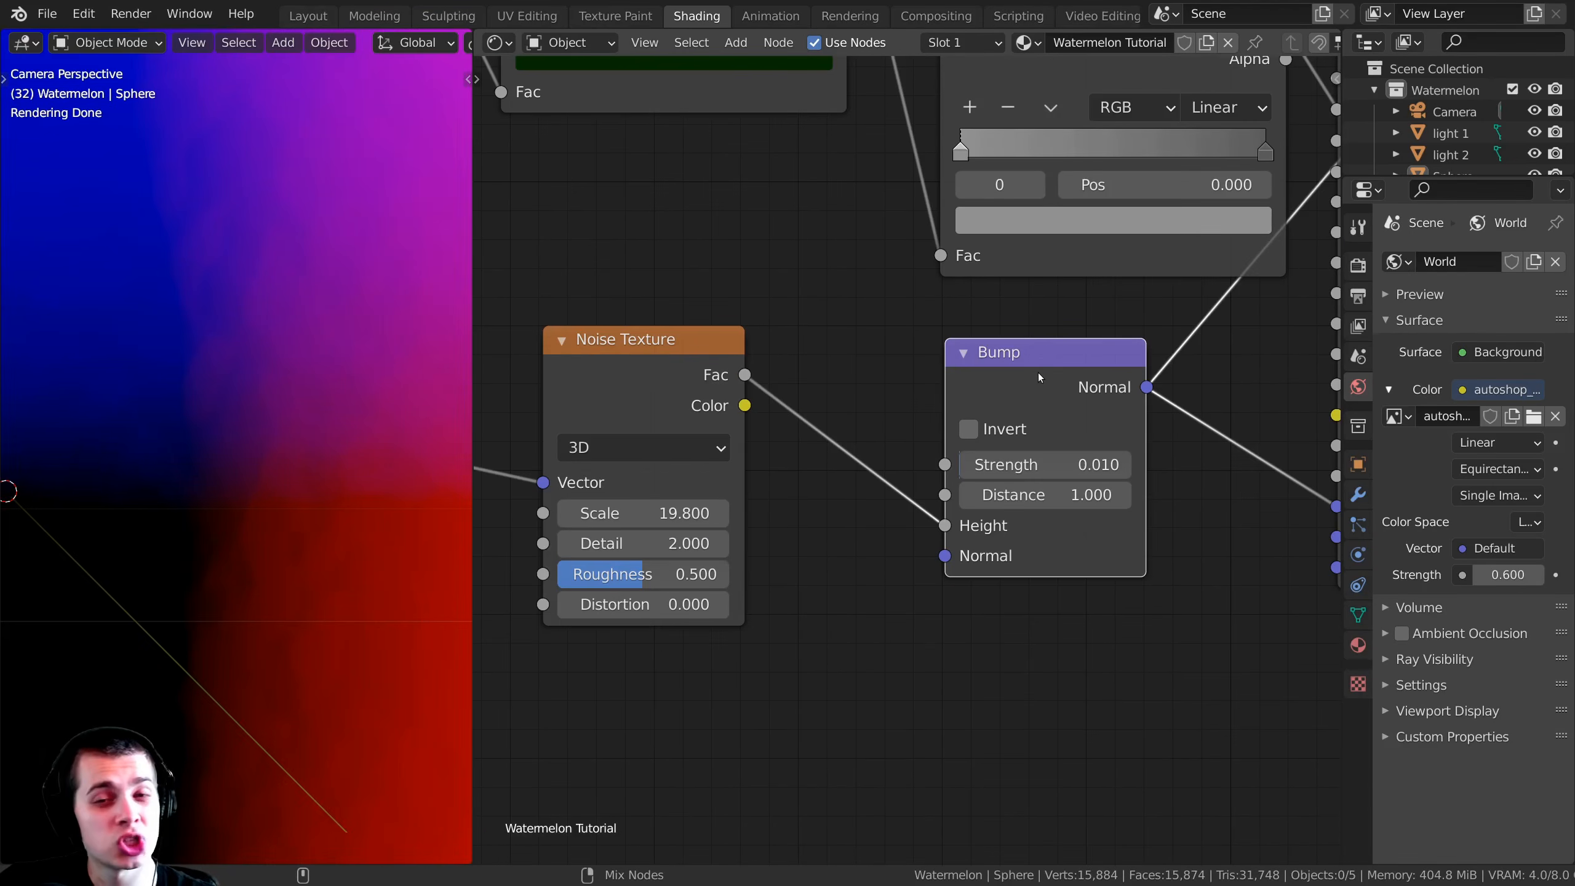
scroll(299, 457, down, 3)
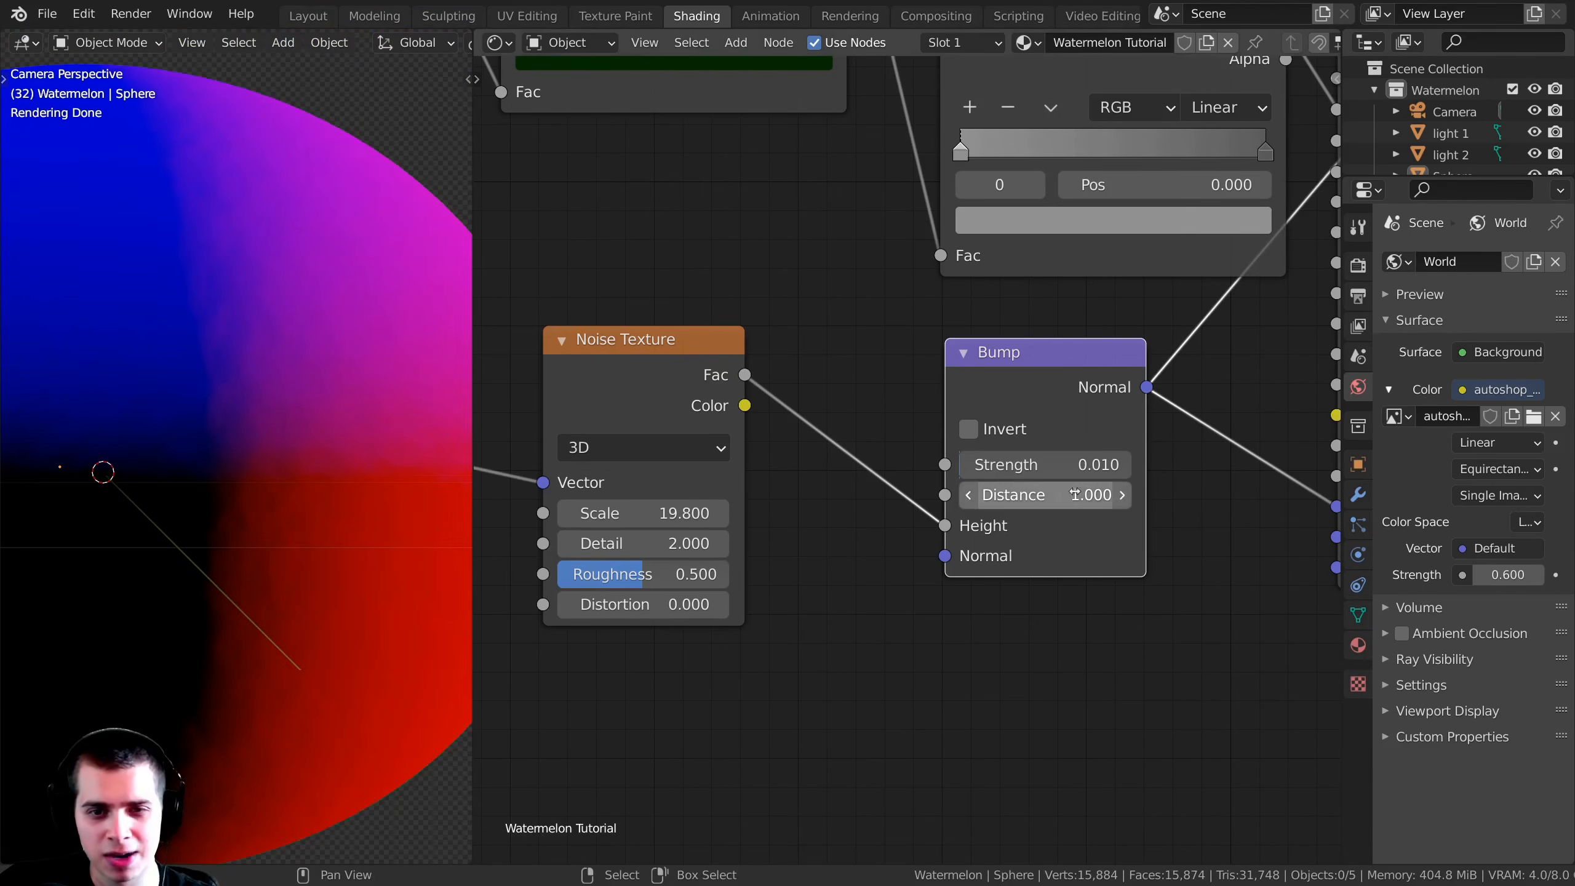
double_click(1034, 463)
text(0.01)
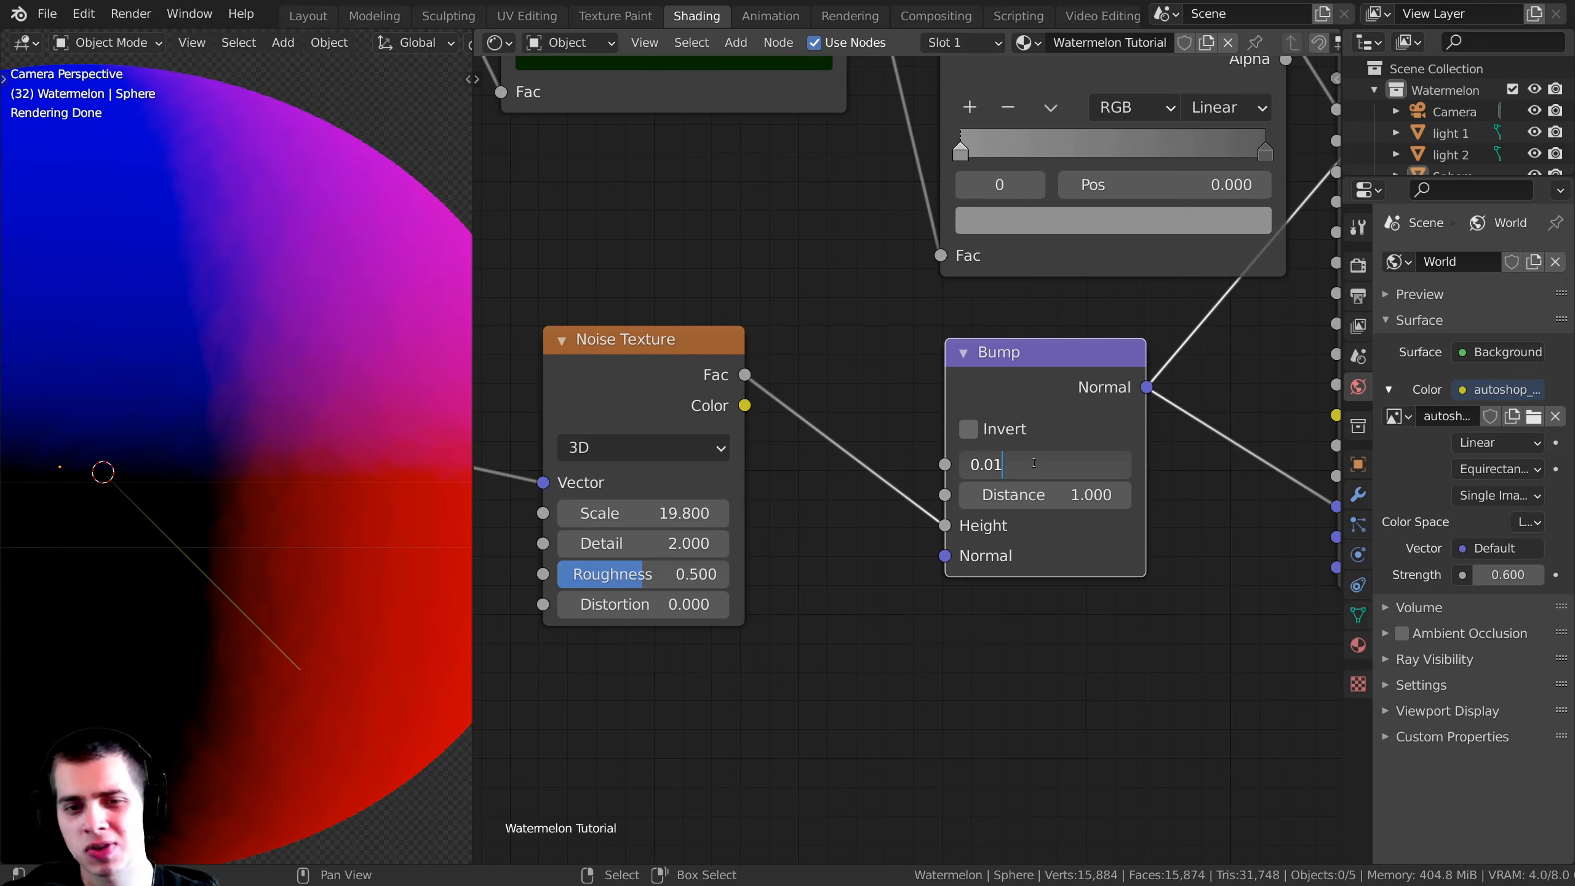
key(BackSpace)
text(3)
key(Return)
Step: Preview the Principled BSDF again and inspect the stronger bump from near and far
scroll(930, 528, down, 8)
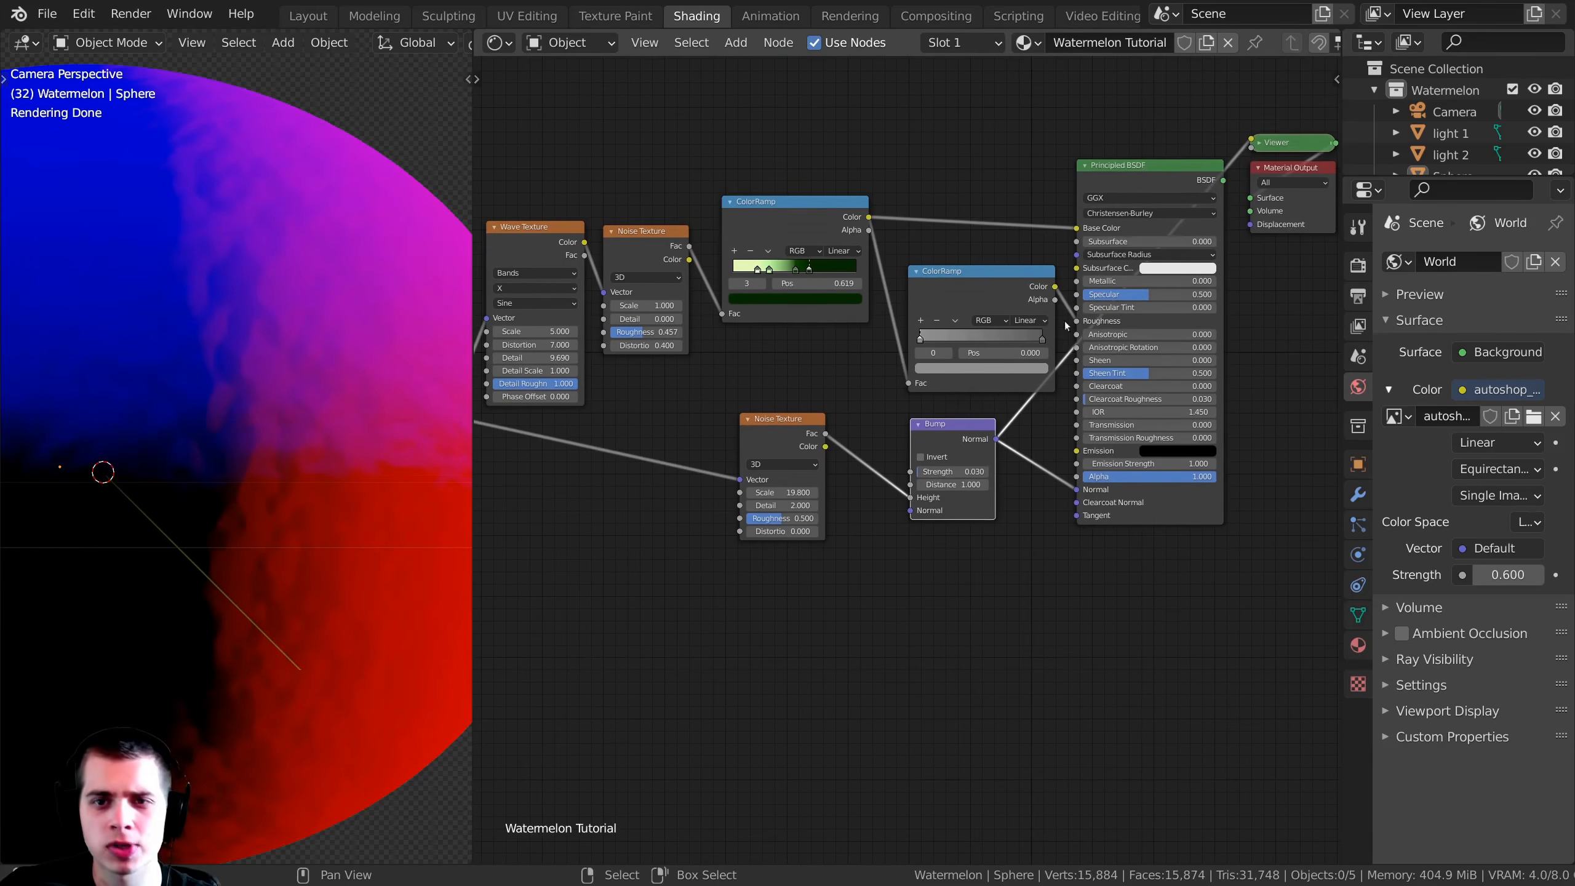
ctrl+shift+click(1116, 168)
shift+middle_drag(199, 408, 295, 438)
scroll(199, 443, down, 4)
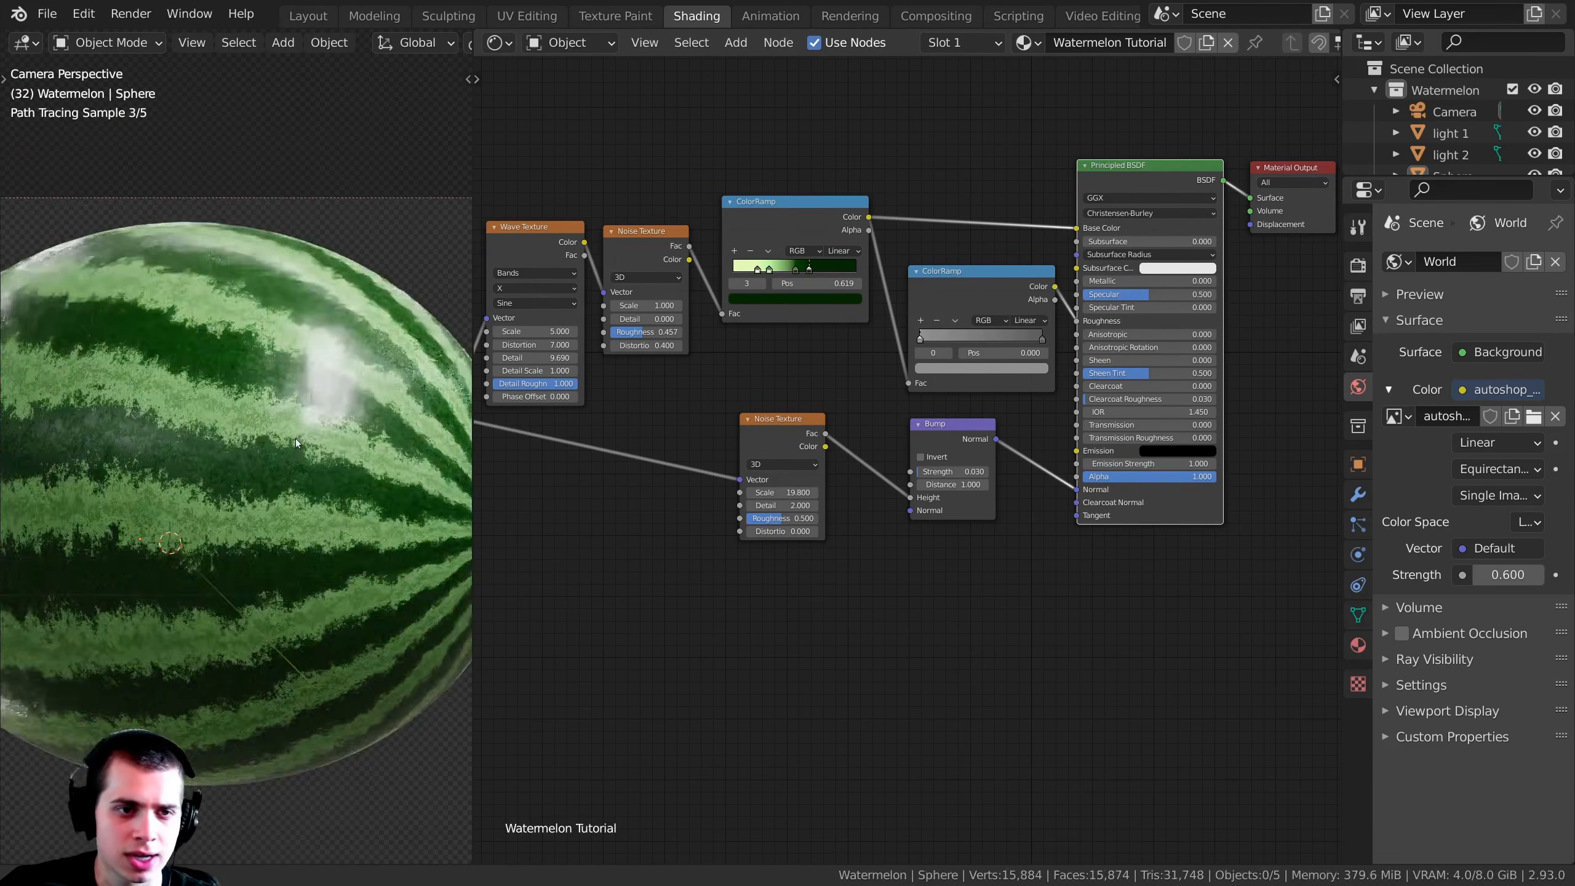
scroll(335, 365, up, 6)
scroll(288, 438, down, 4)
scroll(288, 438, down, 4)
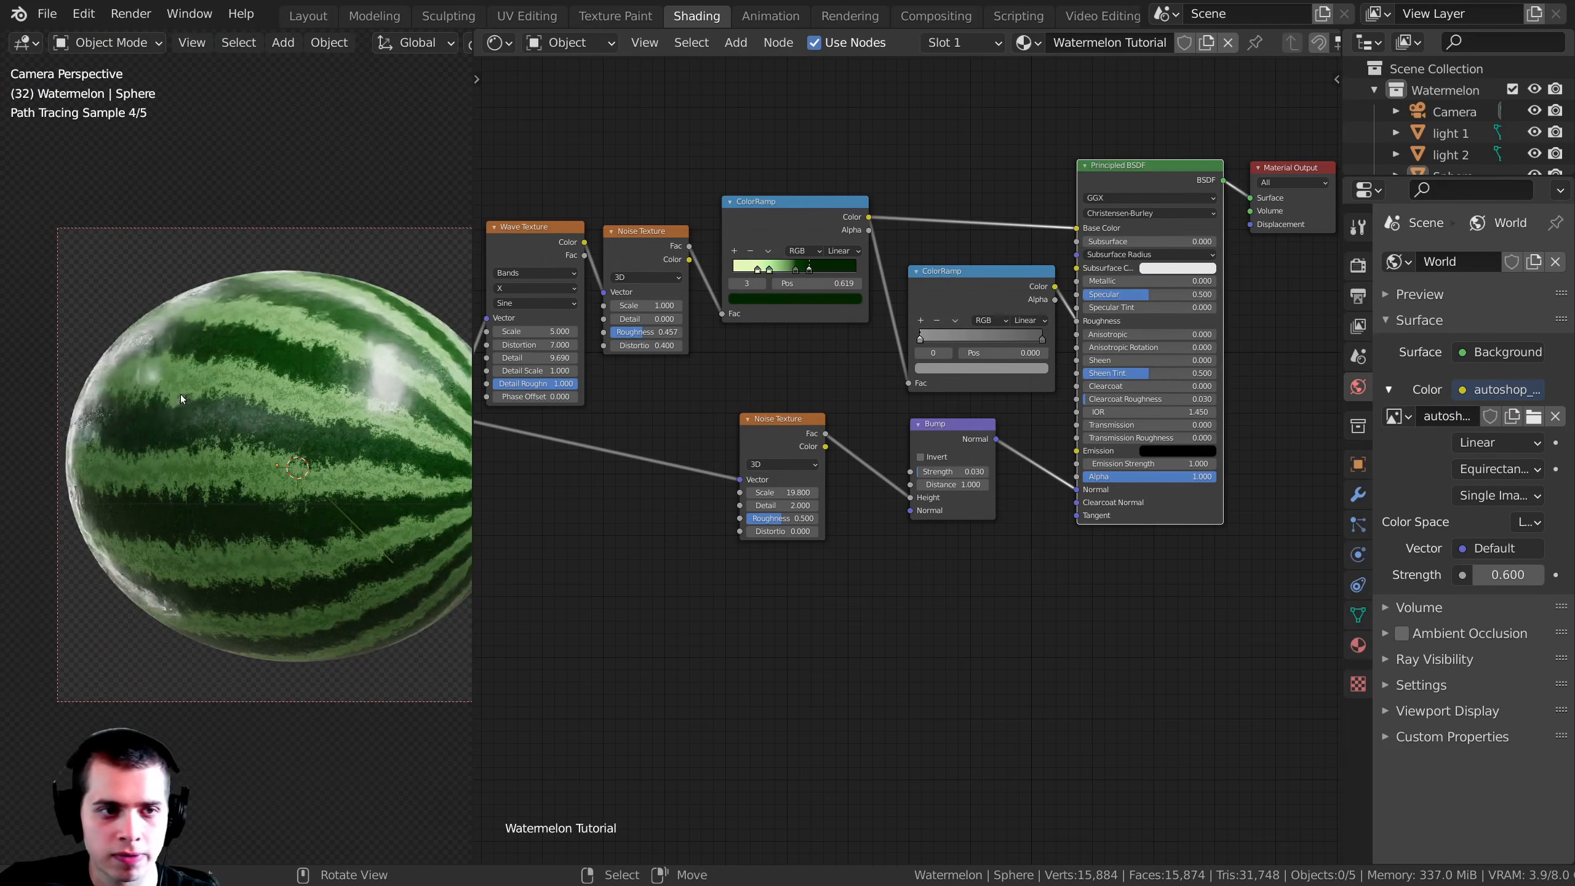
shift+middle_drag(164, 335, 154, 335)
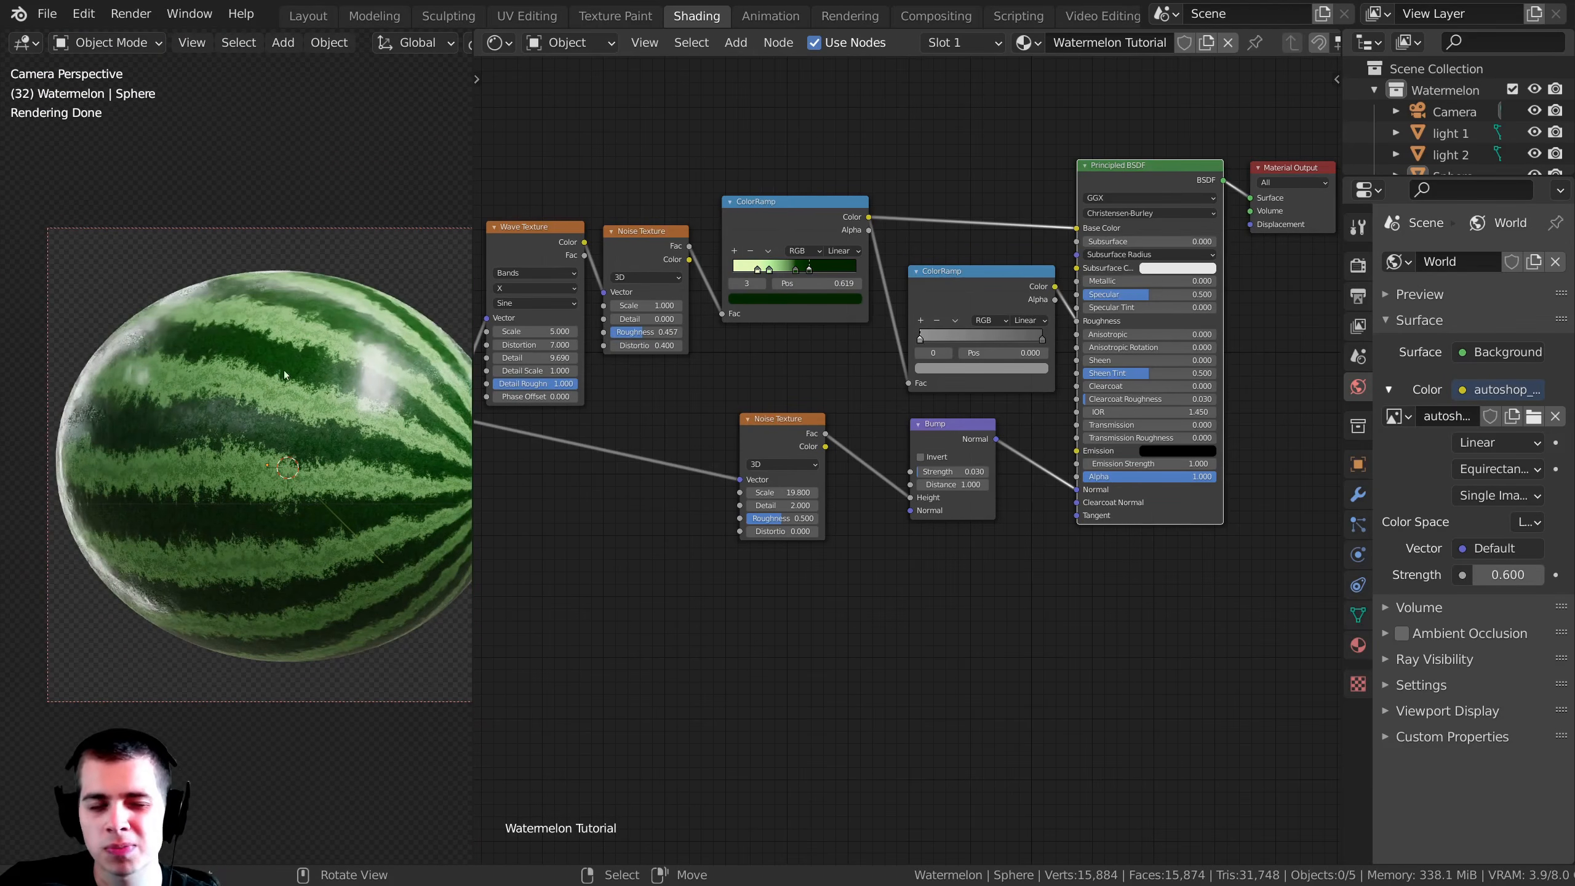
Step: Set the Scale of the Noise Texture feeding the Bump node to 14 and preview the noise on the watermelon
scroll(286, 372, up, 3)
double_click(783, 492)
text(23.5)
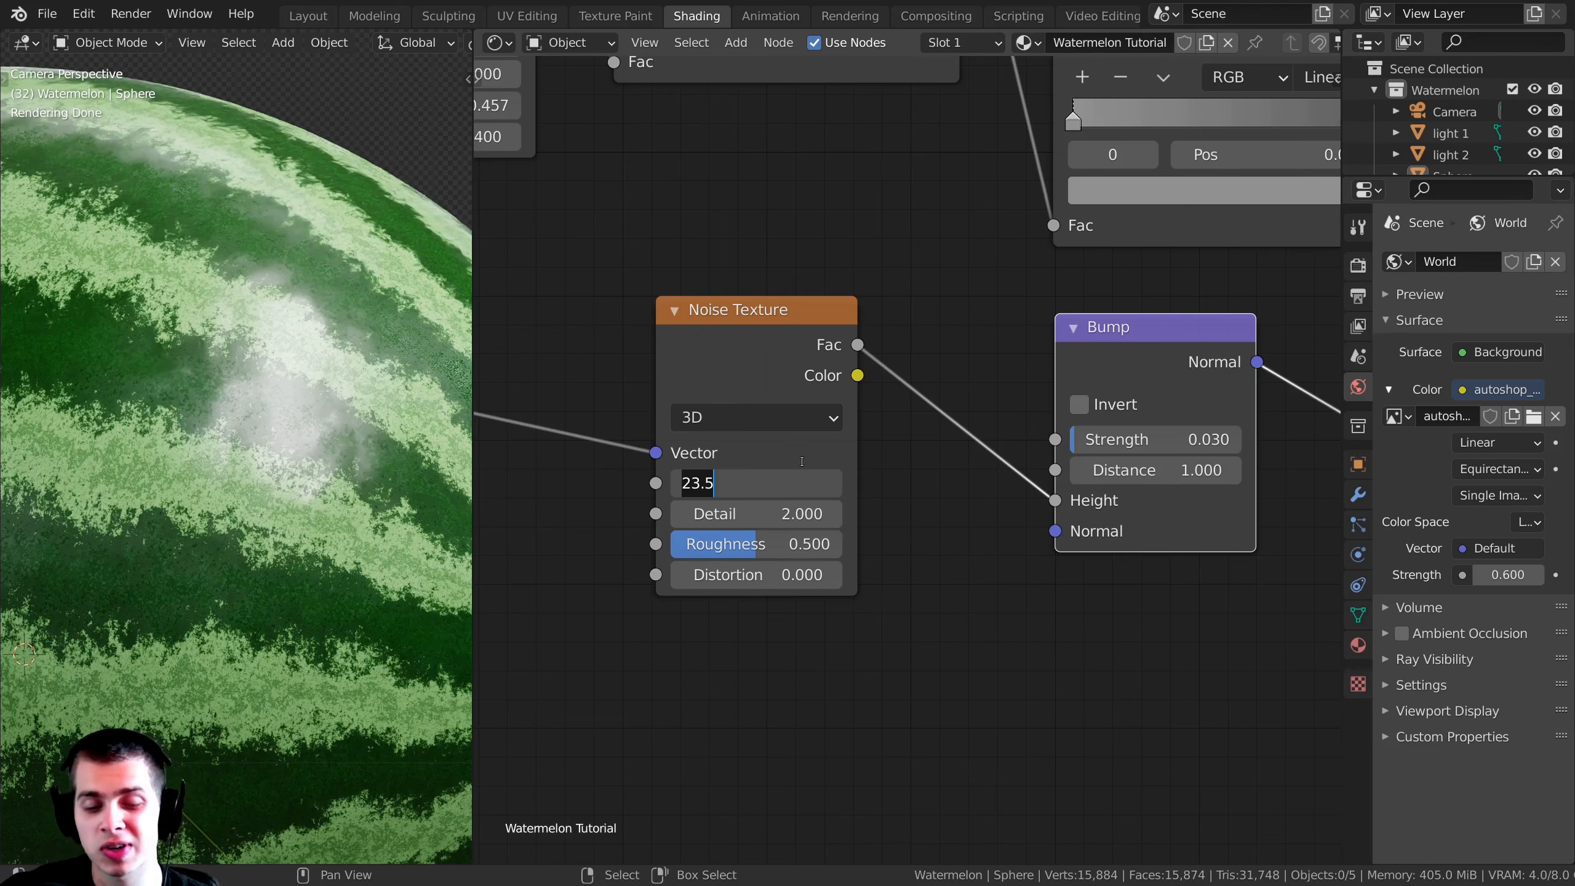
key(Escape)
scroll(267, 365, down, 1)
ctrl+shift+click(737, 369)
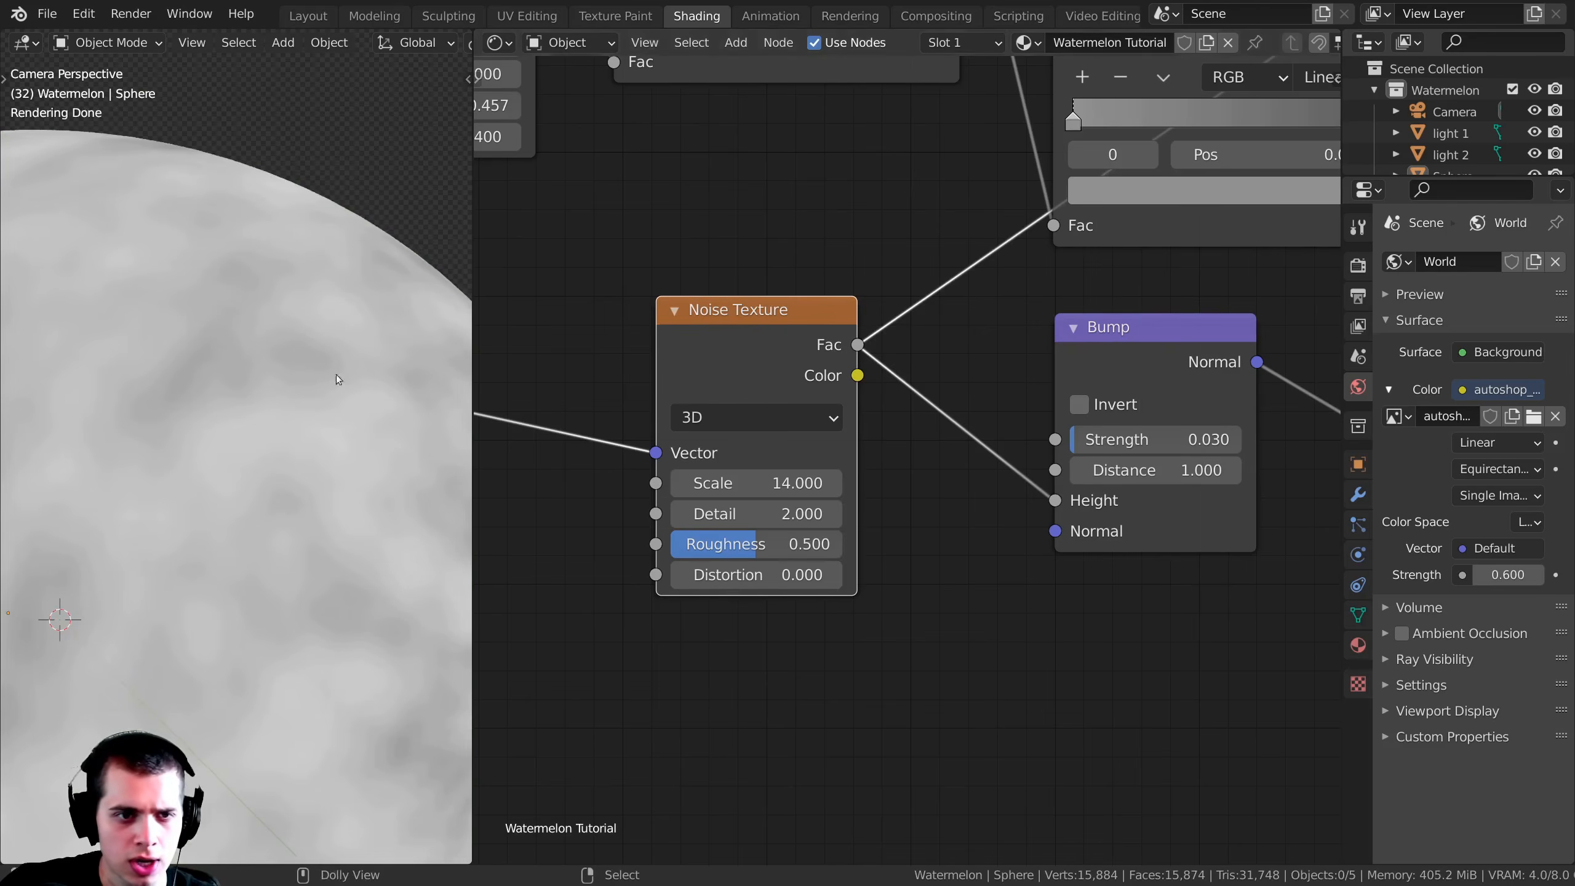
scroll(349, 483, down, 5)
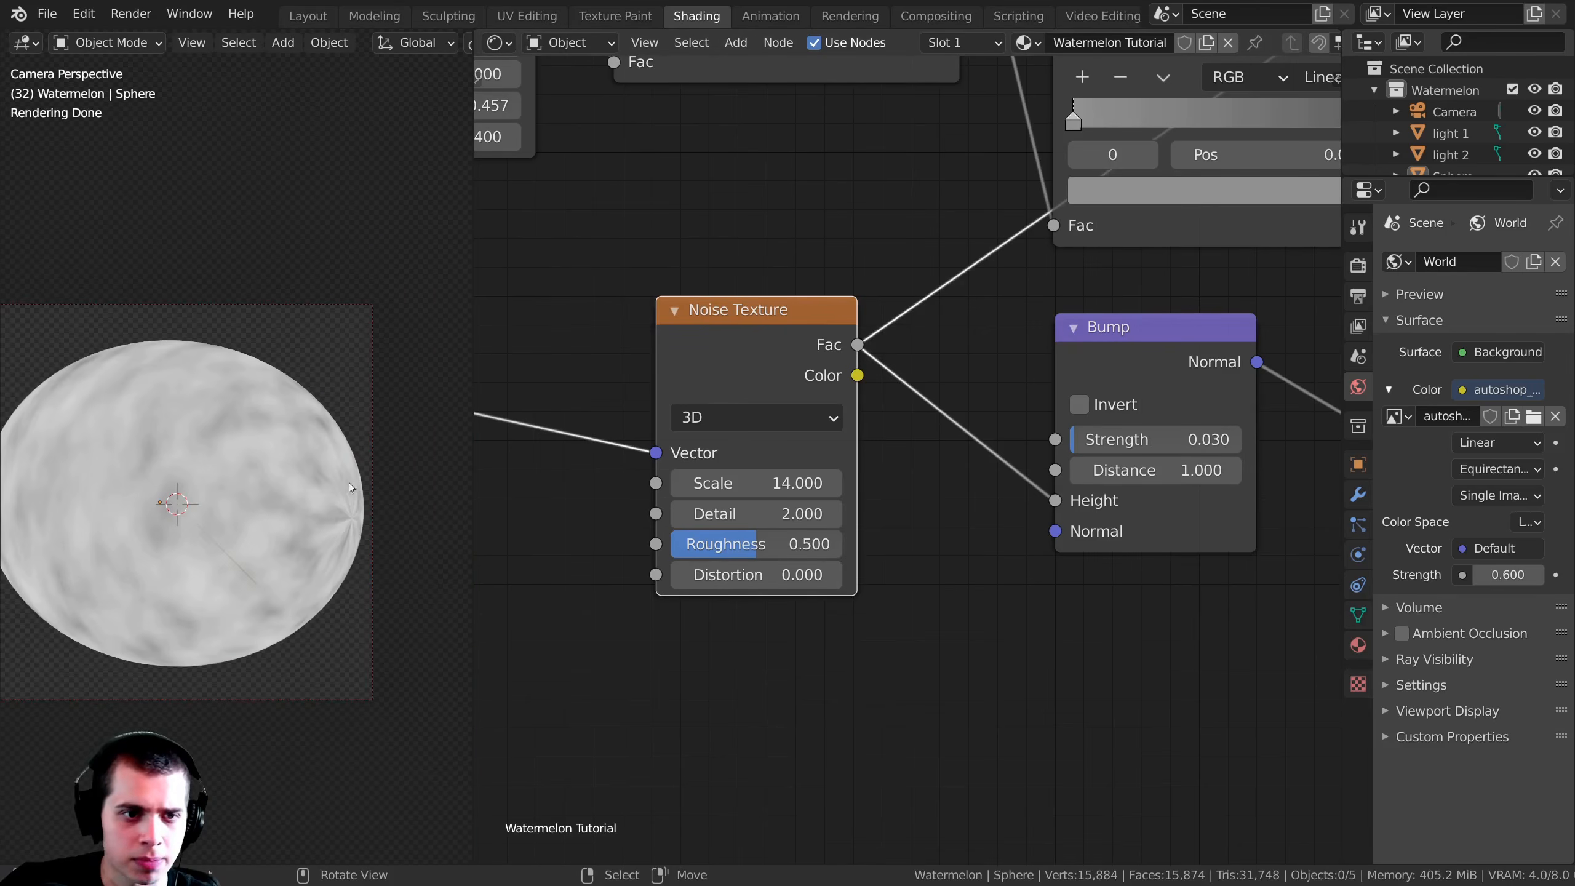
scroll(348, 488, up, 5)
scroll(1191, 287, down, 2)
Step: Switch the preview back to the Principled BSDF and save the watermelon file
middle_drag(1191, 287, 930, 409)
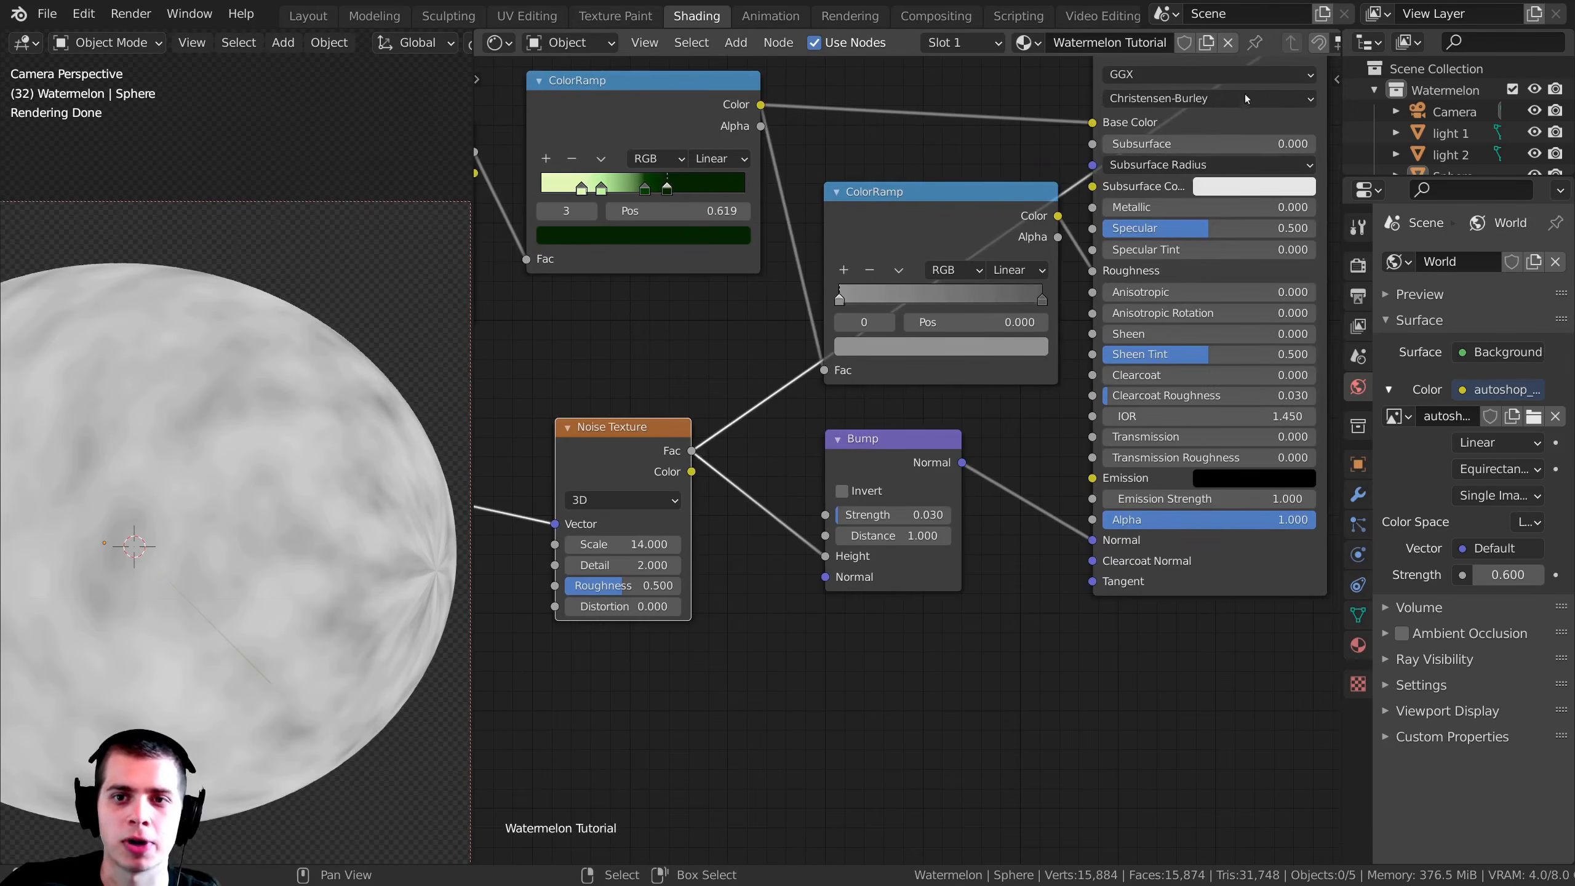
scroll(1230, 105, down, 2)
middle_drag(1230, 104, 1073, 279)
ctrl+shift+click(1049, 272)
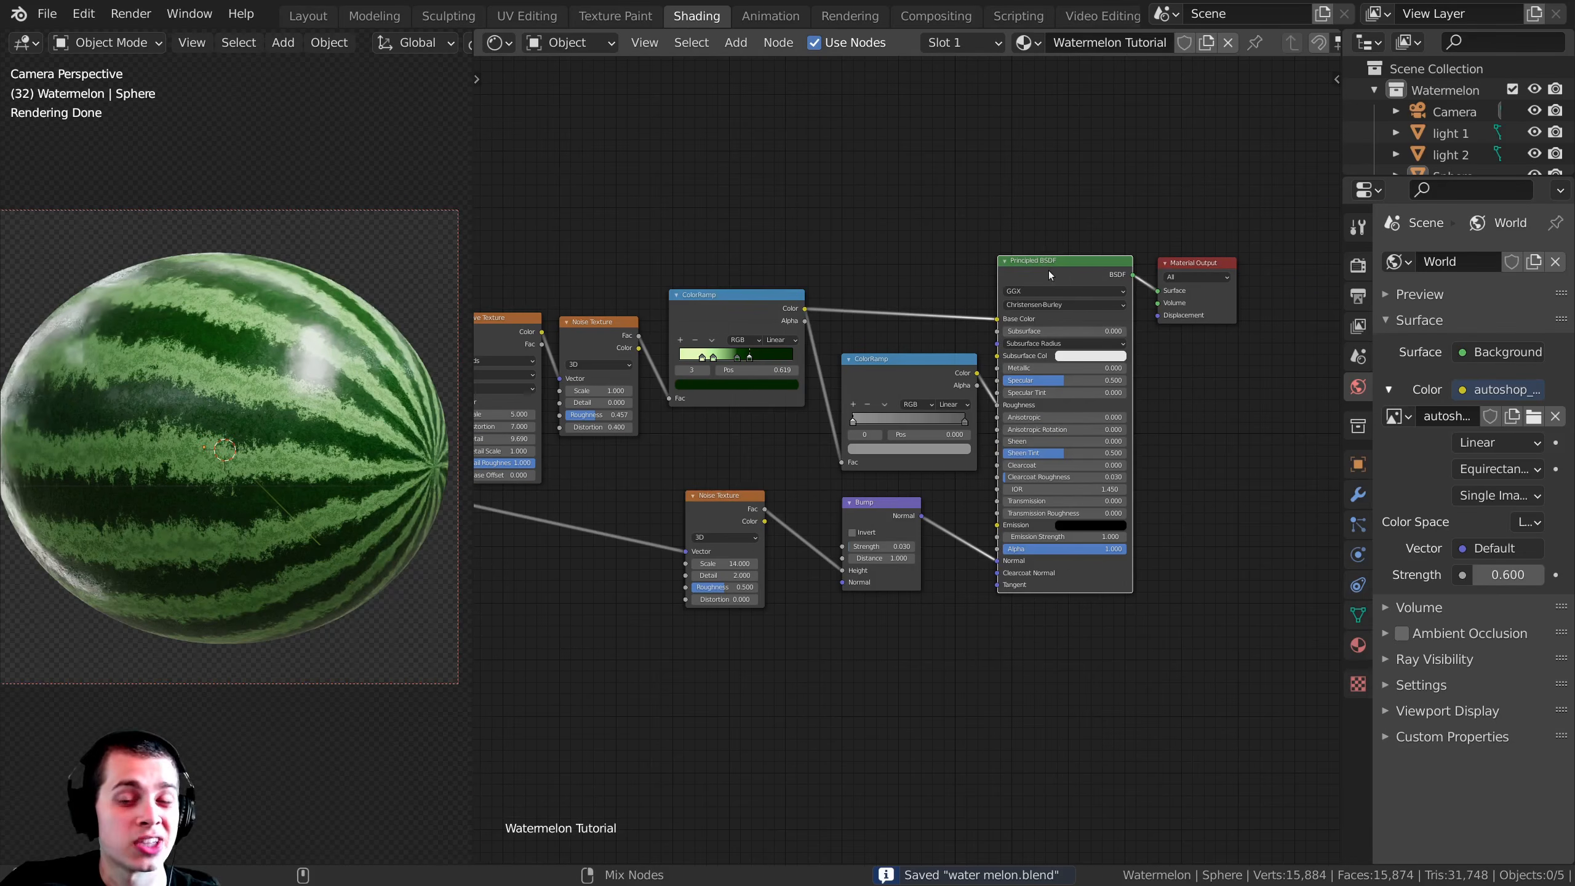
scroll(1049, 271, up, 2)
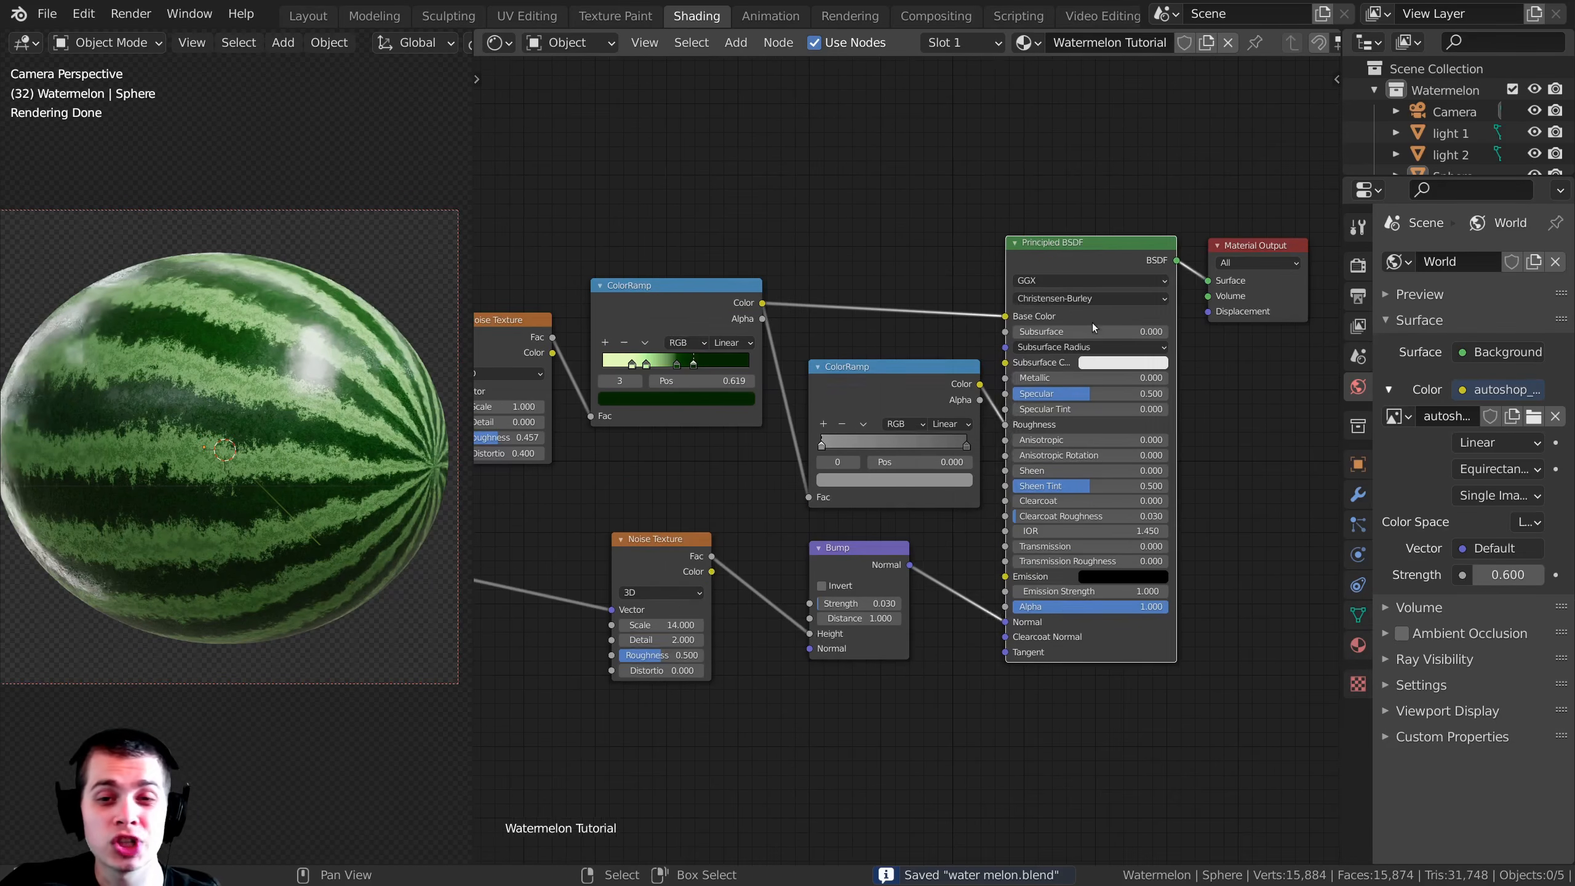
Step: Select the watermelon, switch to the UV Editing workspace, and scale its whole UV layout down to about four-fifths of the tile
drag(1023, 293, 1030, 297)
shift+middle_drag(225, 323, 240, 328)
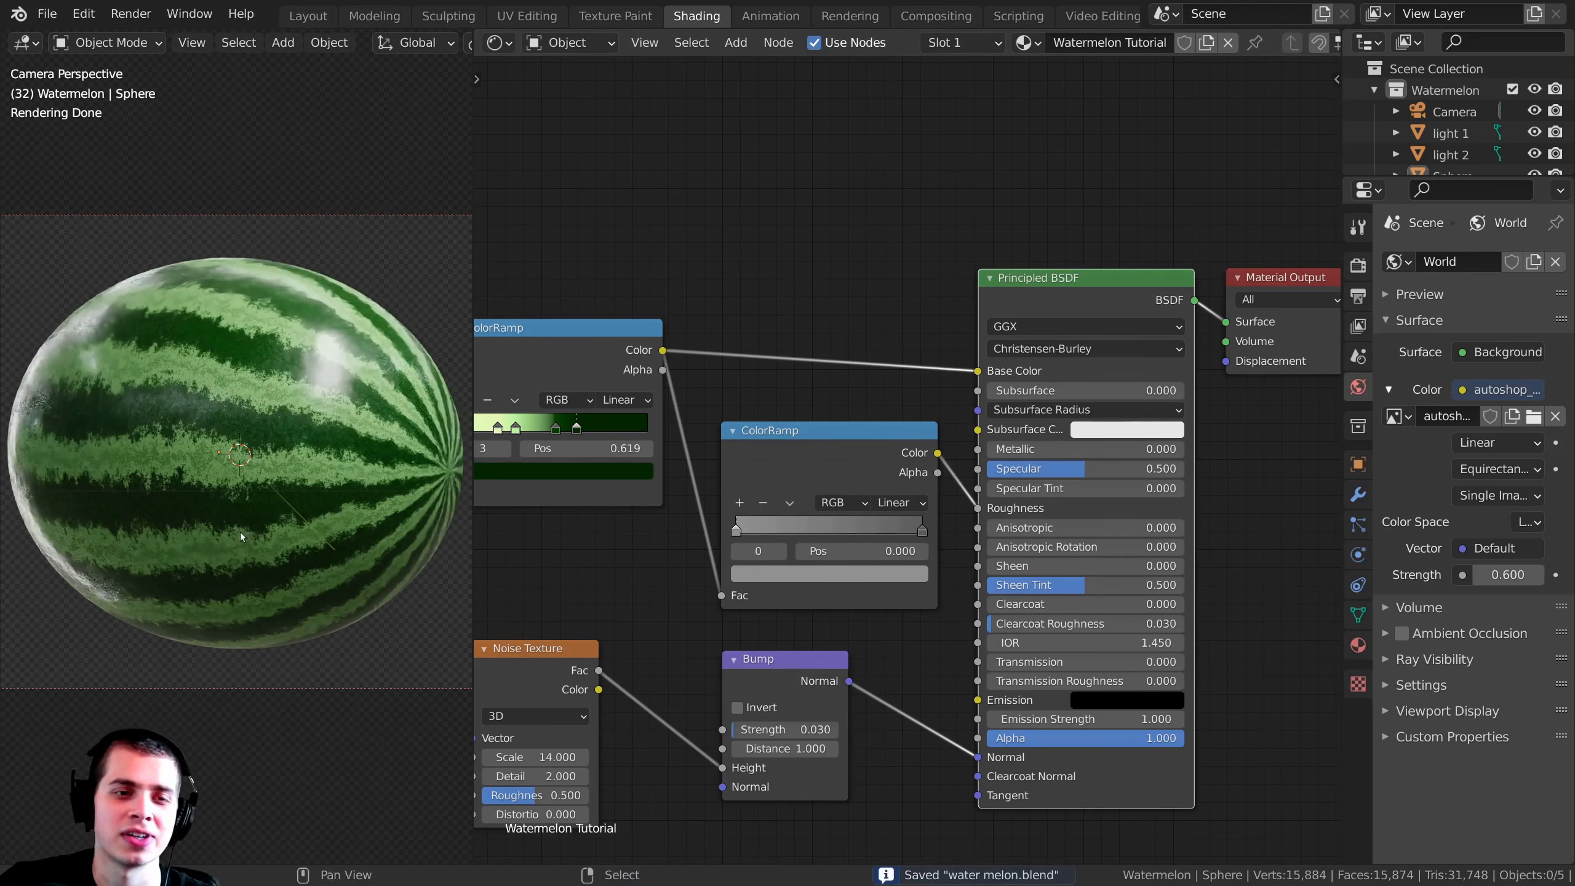
shift+middle_drag(330, 377, 321, 379)
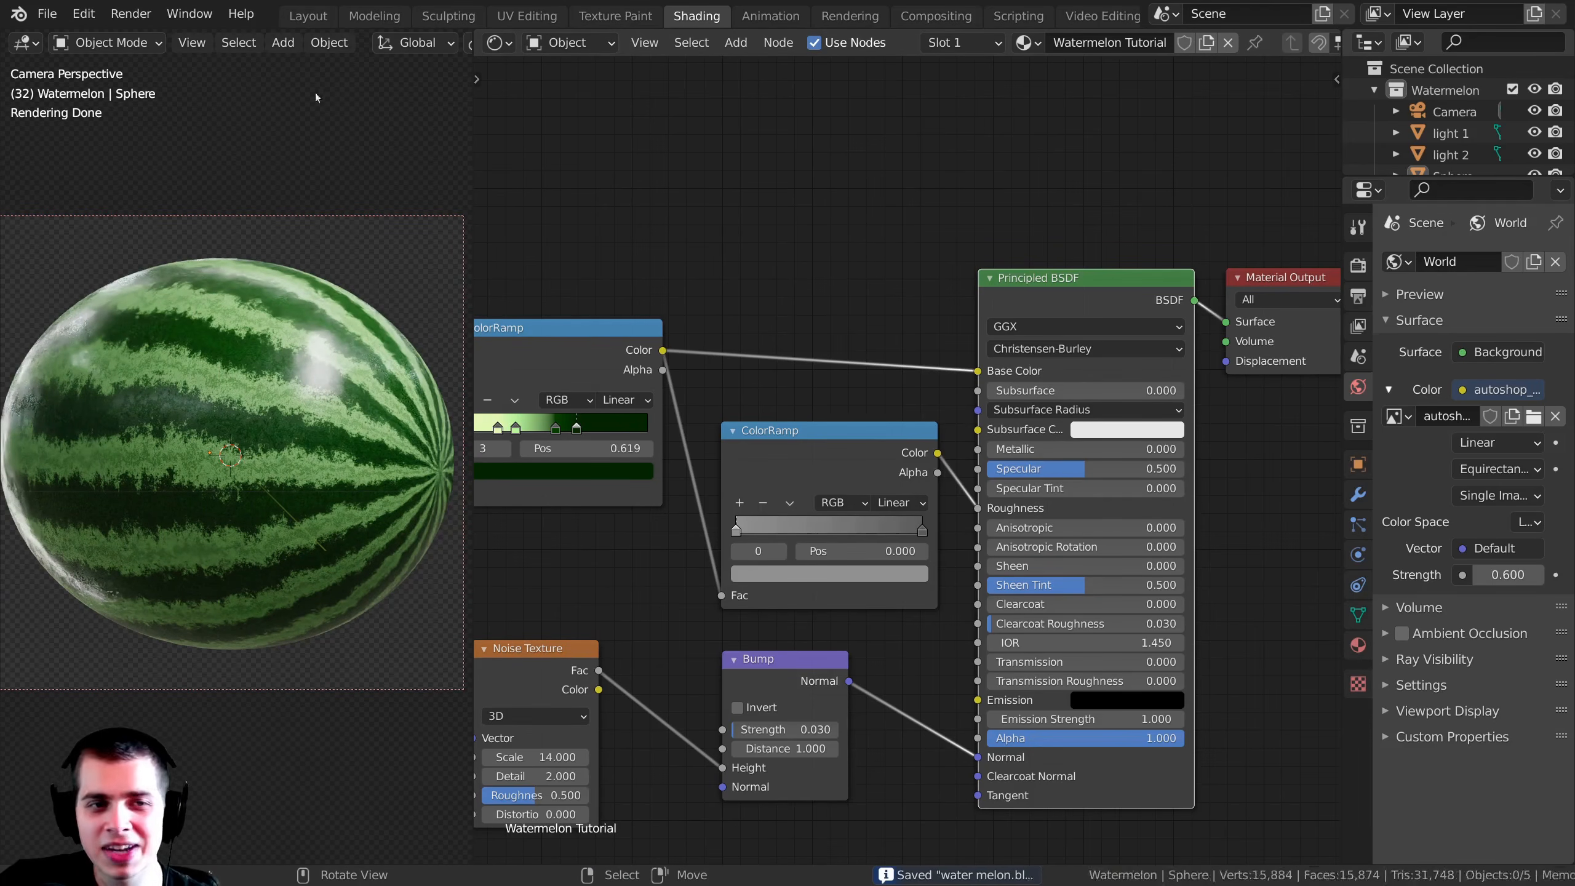
click(267, 422)
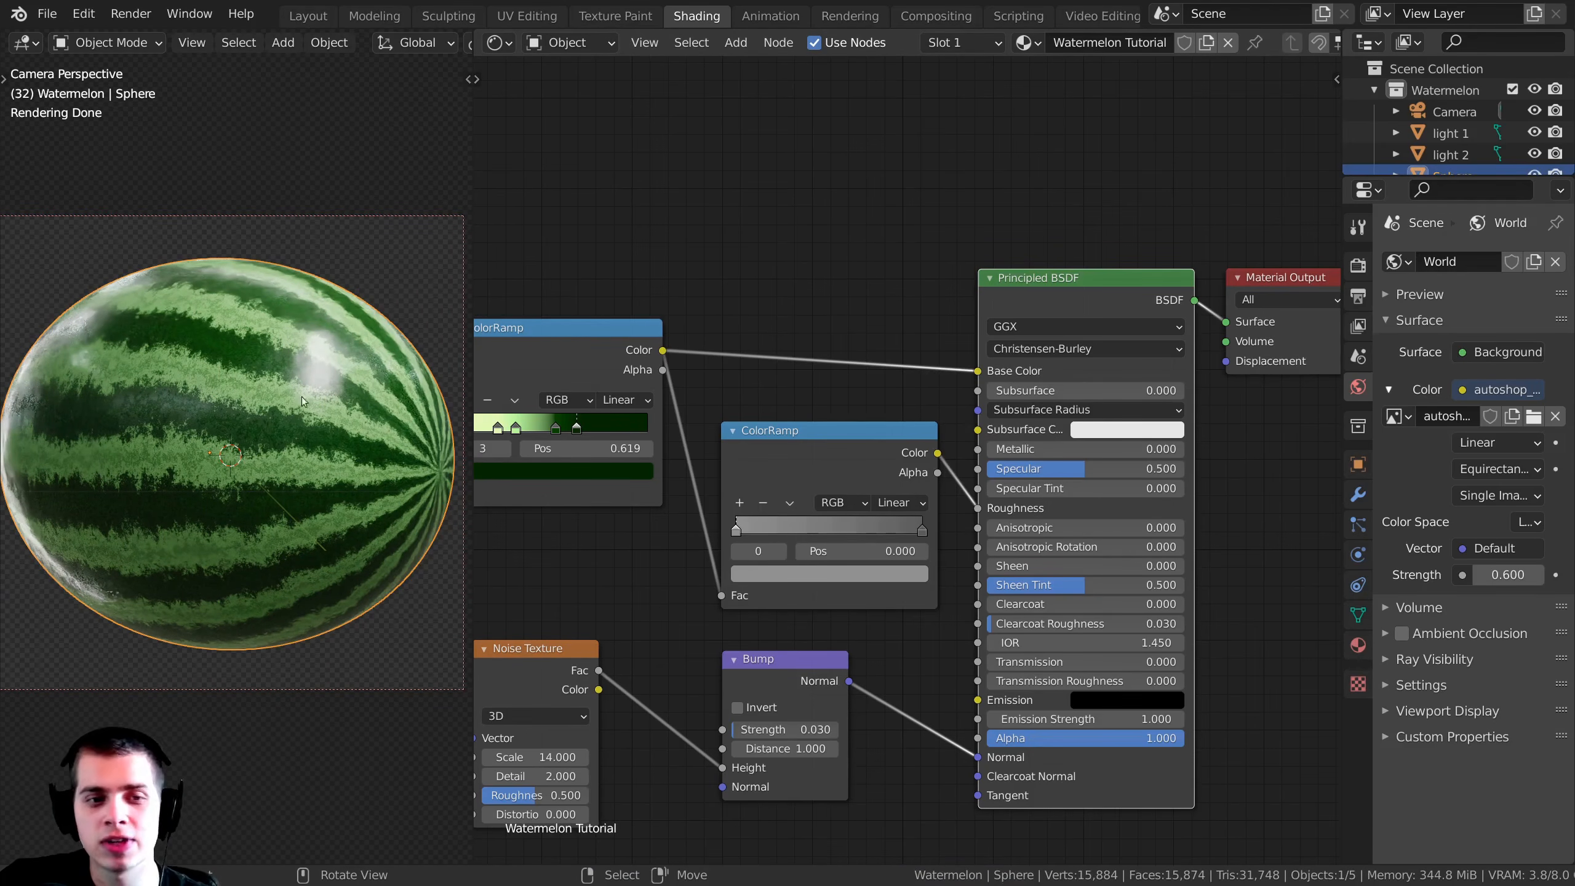
click(527, 15)
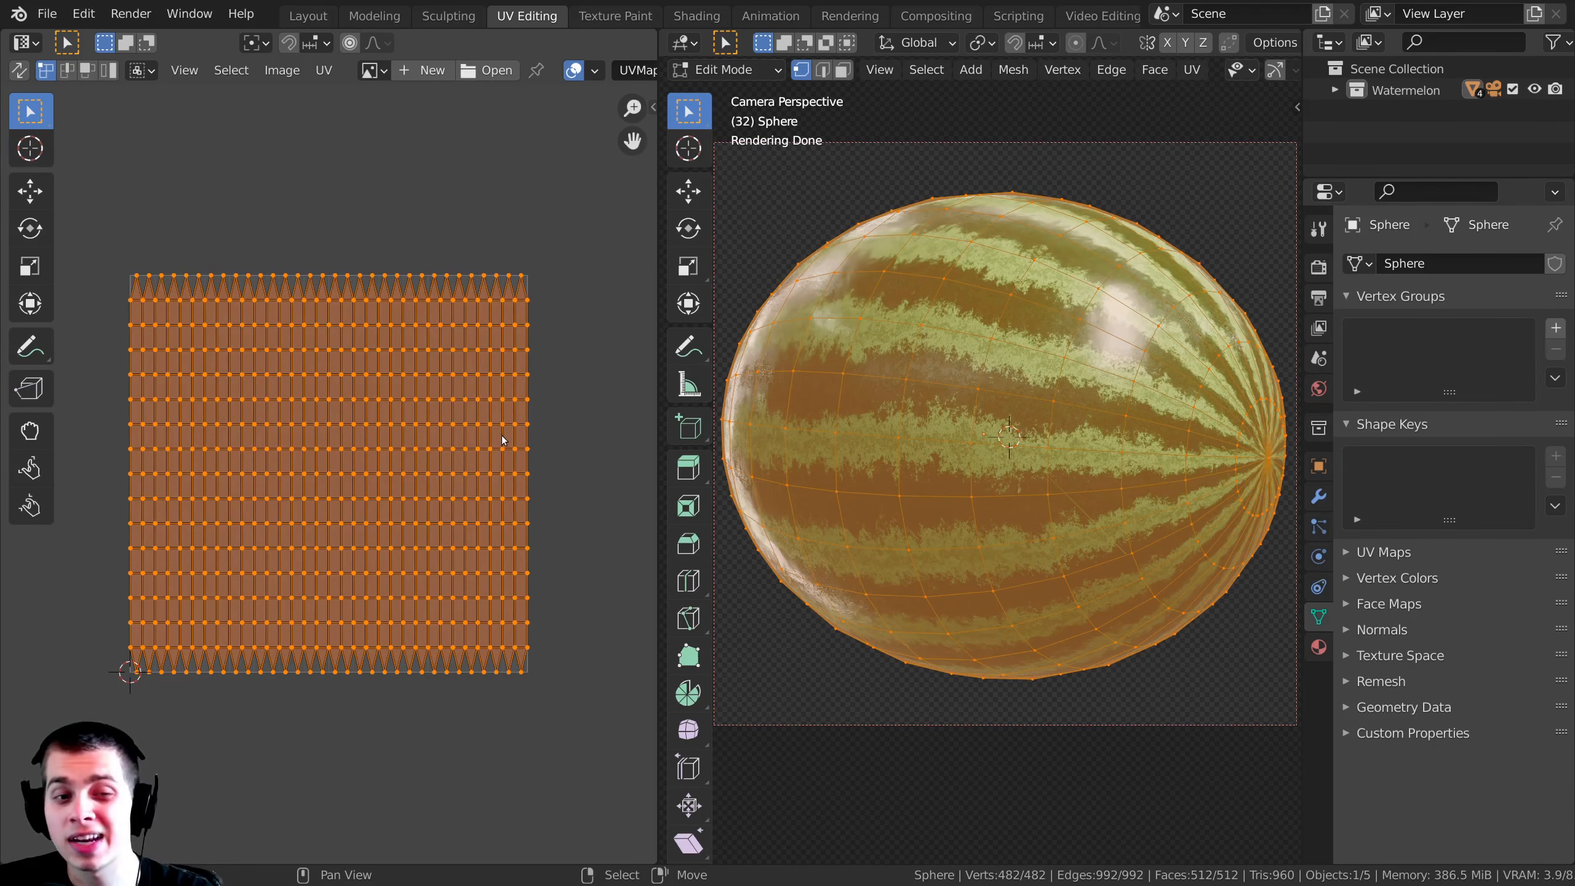
key(s)
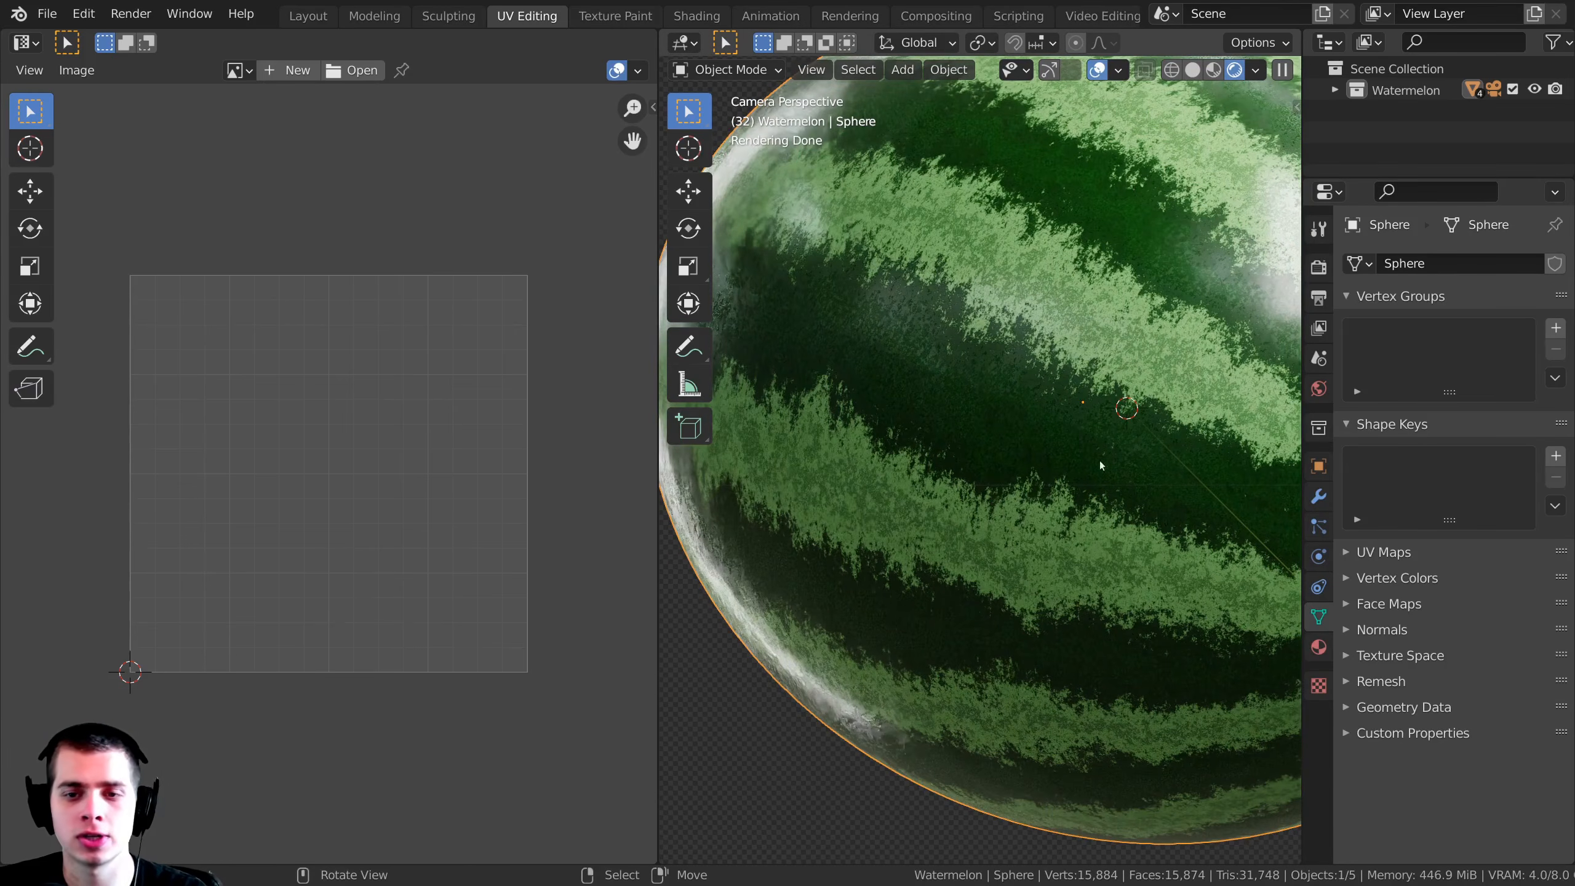
scroll(1054, 456, up, 3)
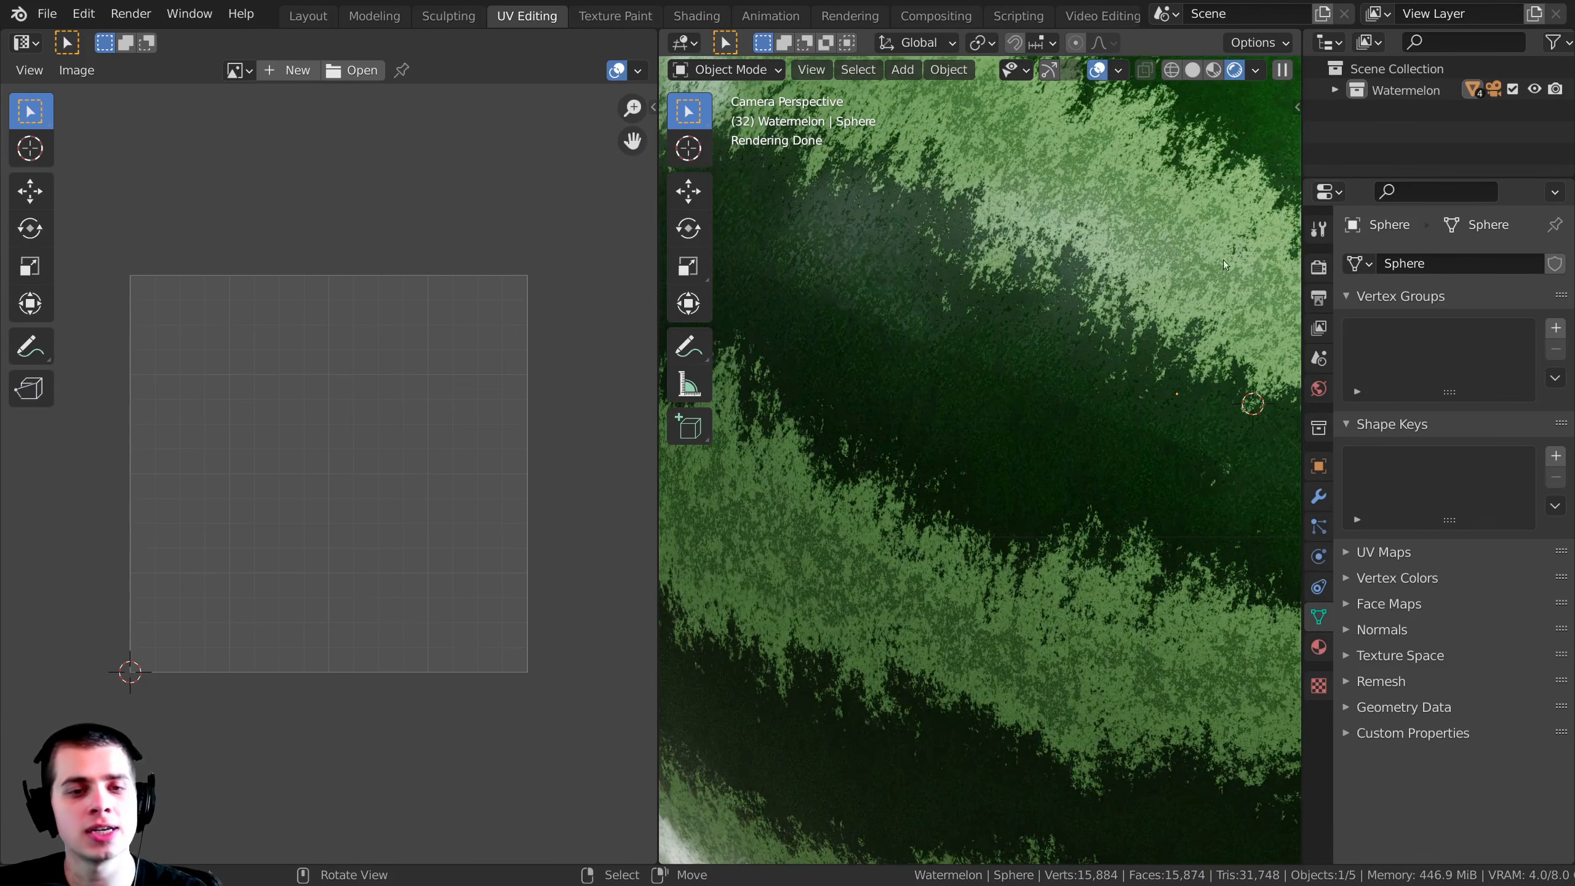
Step: Enlarge the watermelon's entire UV layout to nearly fill the tile, and view the stripes in Object Mode
key(Tab)
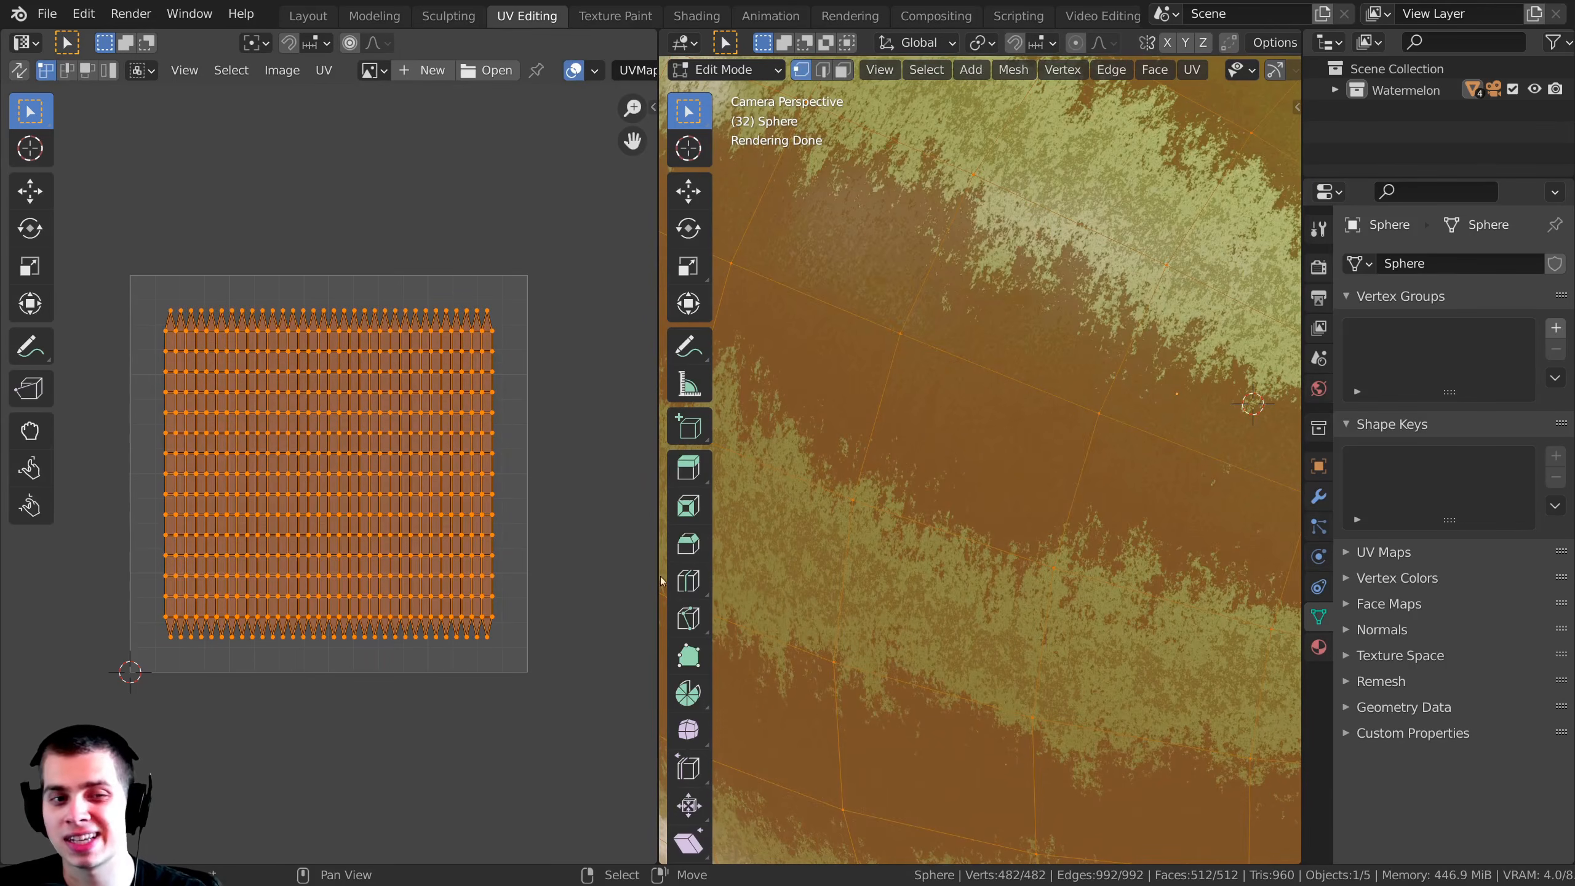
key(s)
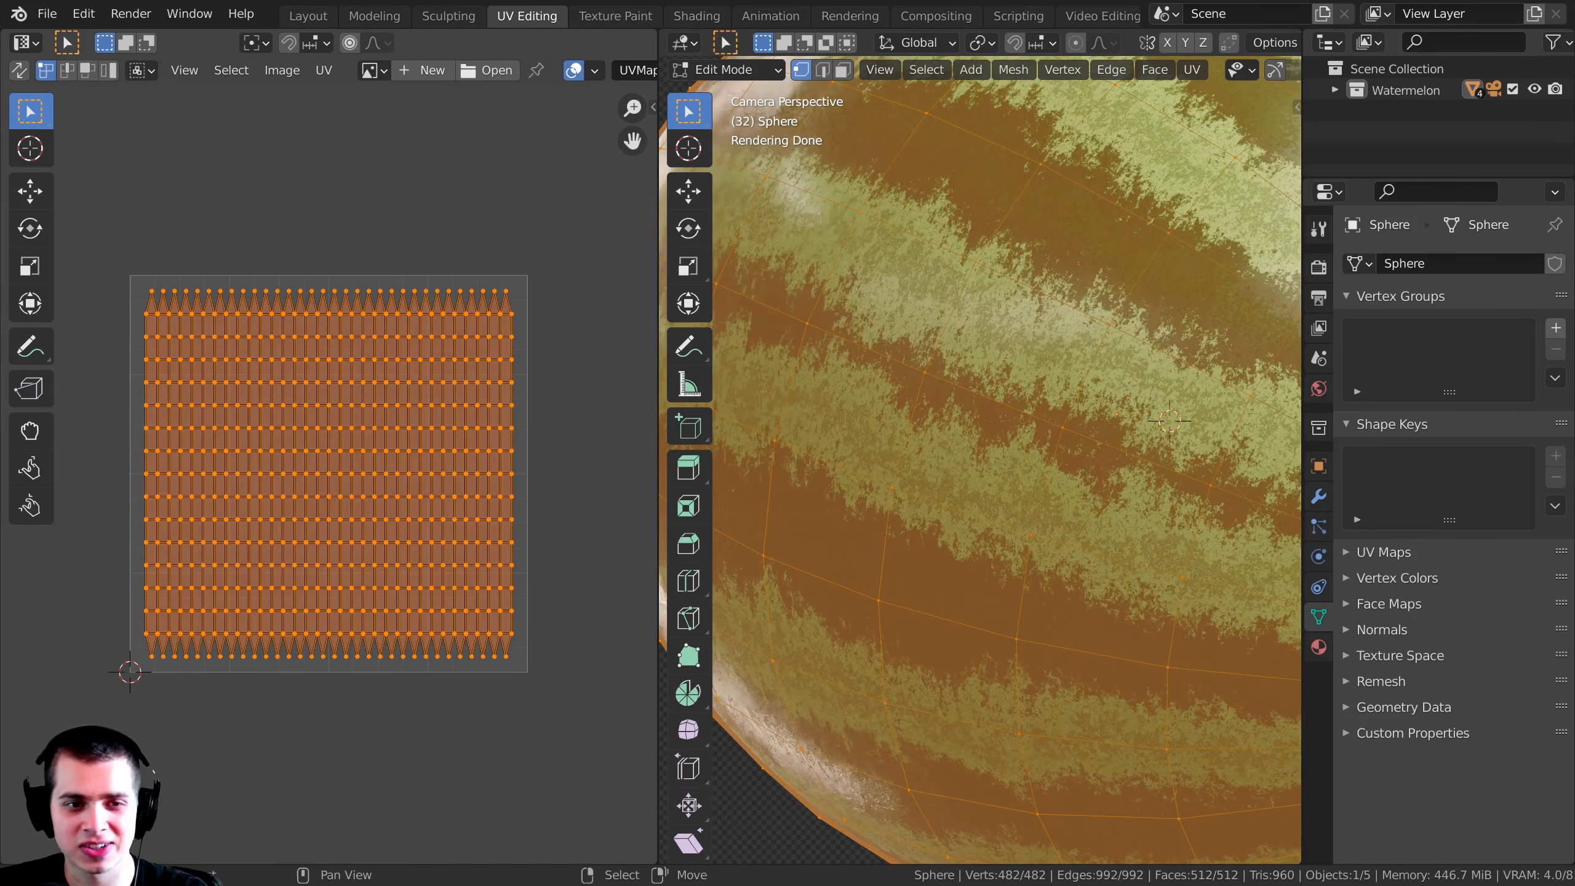
click(521, 527)
key(Tab)
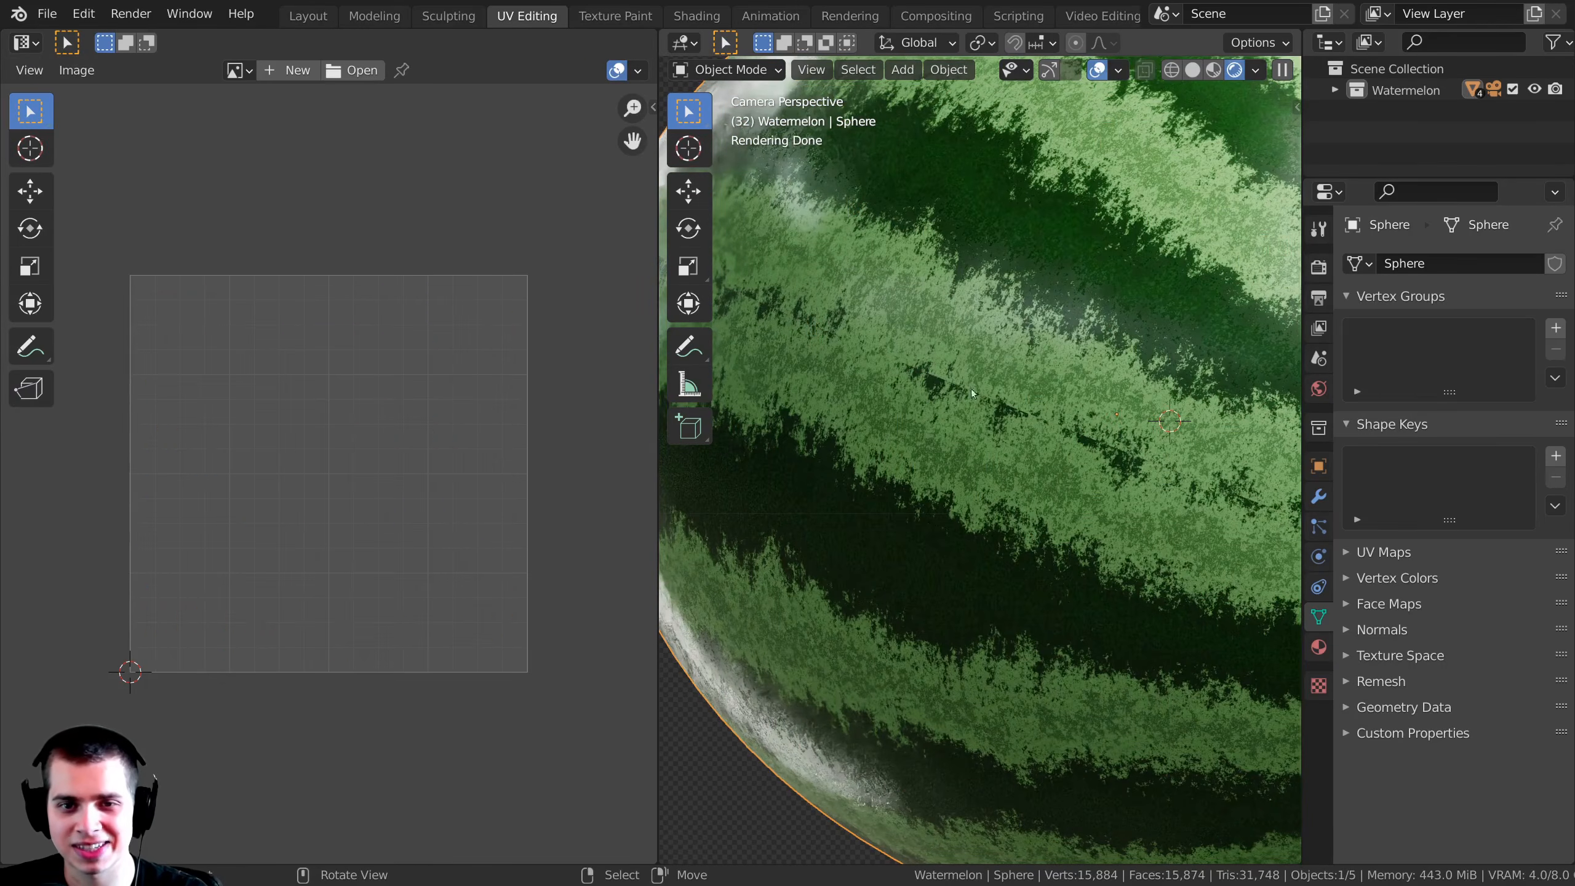
Step: Scale the watermelon's UV layout up uniformly by about 1.04 and return to Object Mode
key(Tab)
key(s)
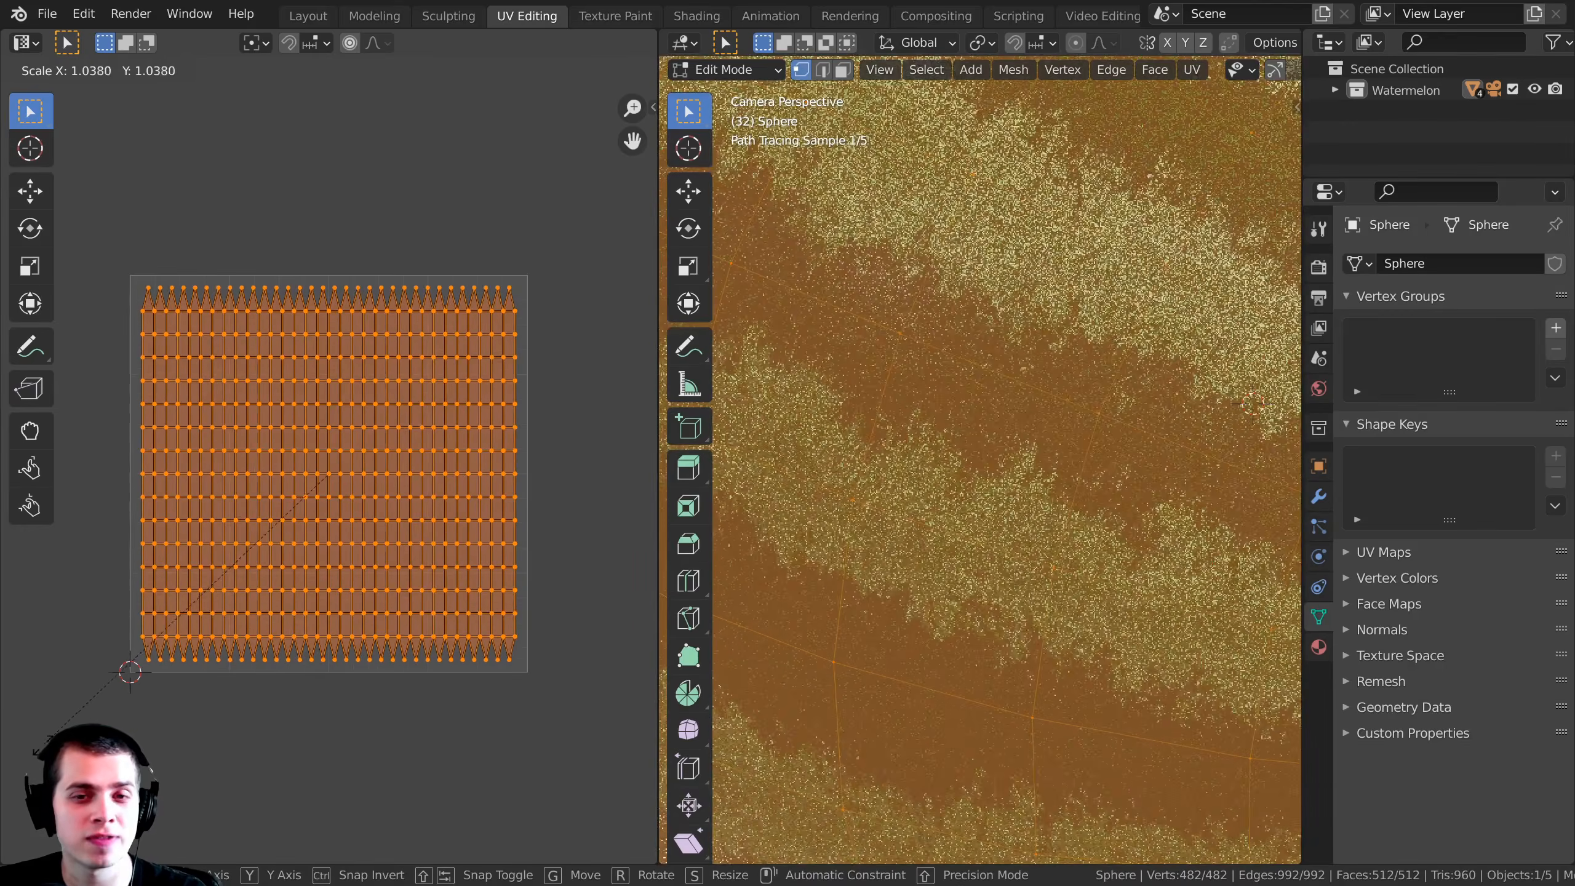
click(92, 721)
key(Tab)
key(Tab)
Step: Scale the full UV layout up uniformly by about 1.01 and inspect the resulting stripes up close in Object Mode
key(s)
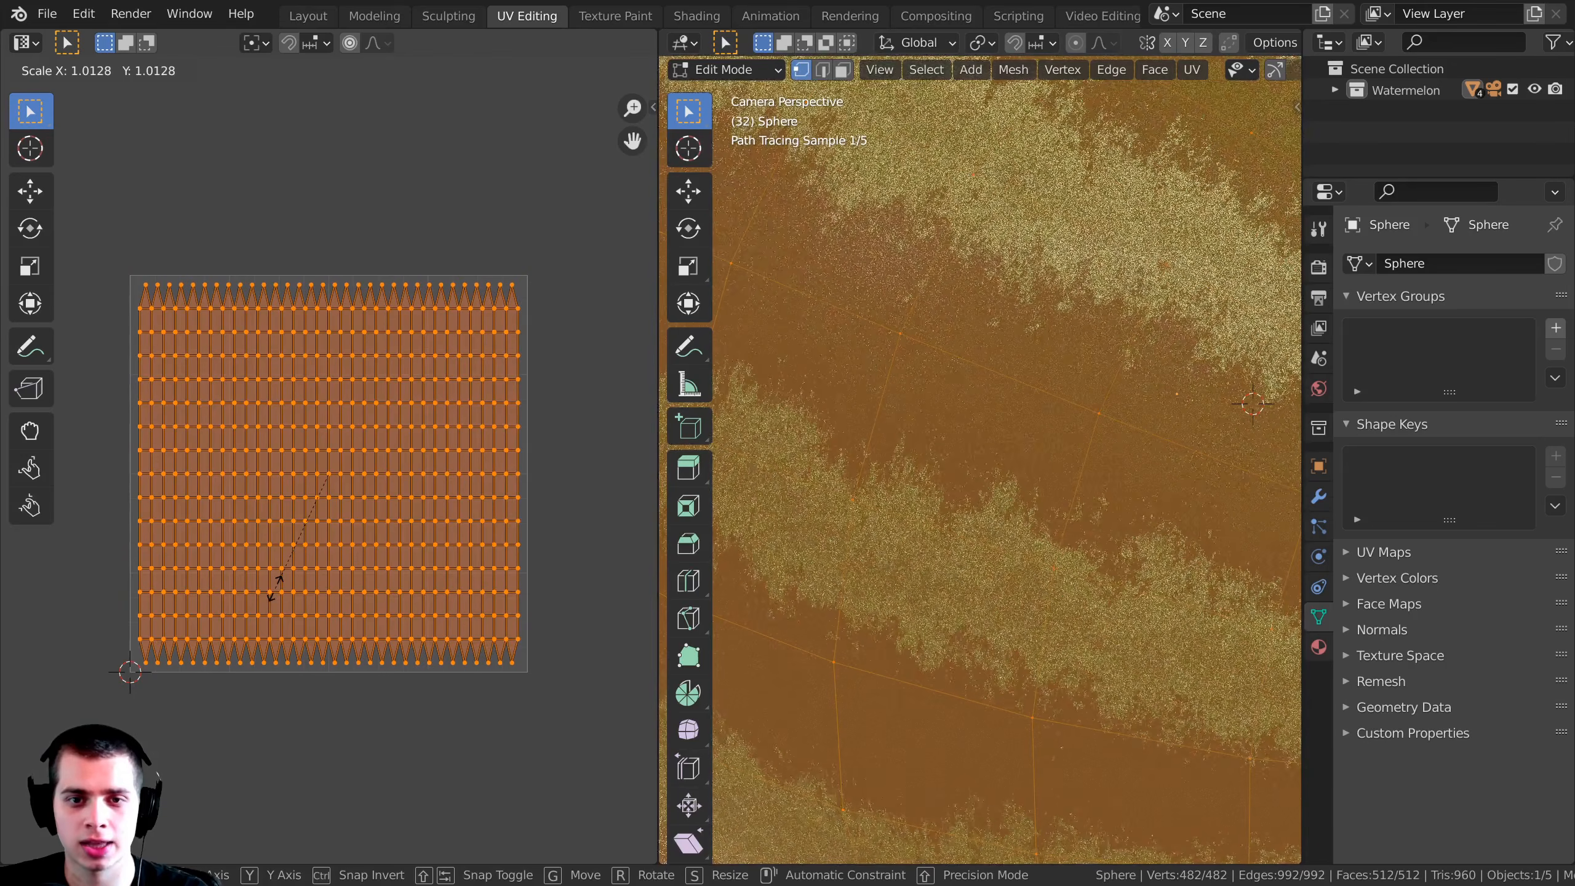
click(278, 588)
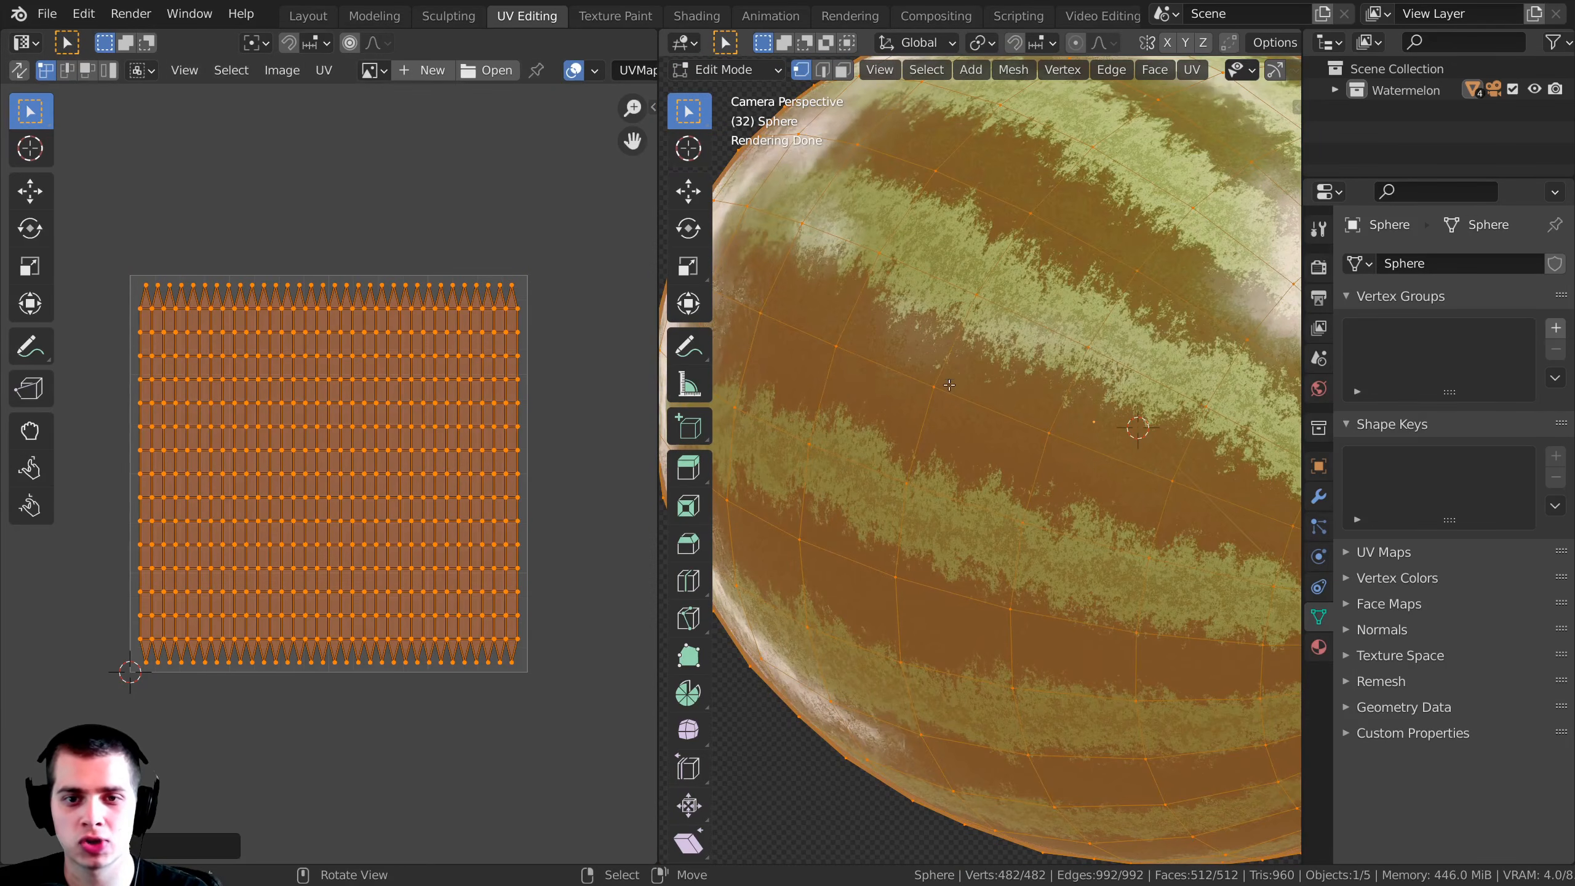
key(Tab)
scroll(1028, 438, up, 6)
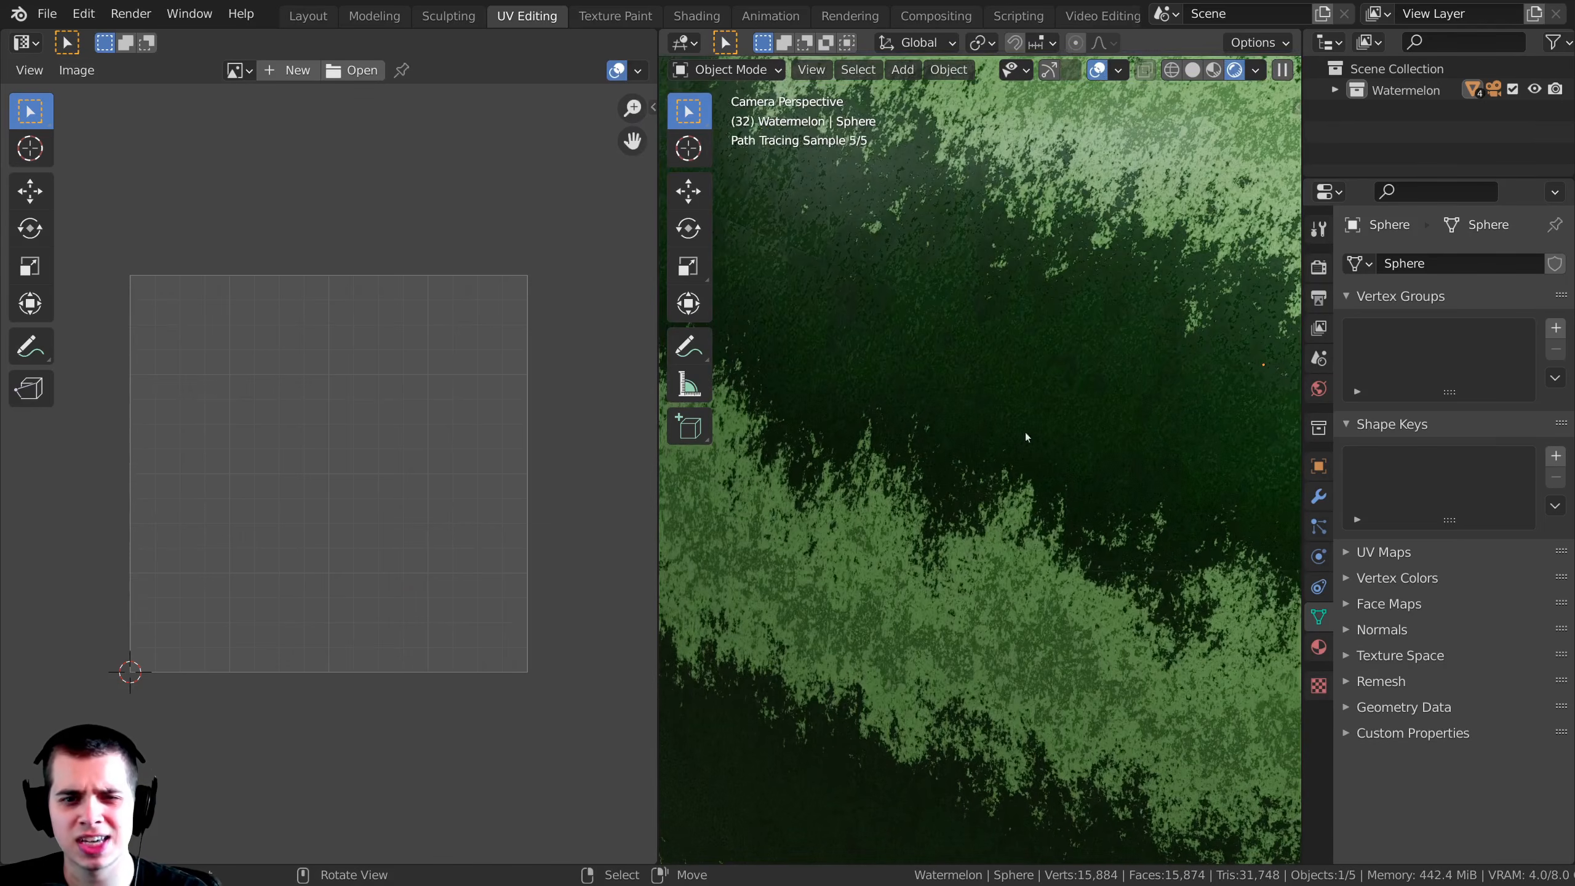
scroll(996, 309, up, 3)
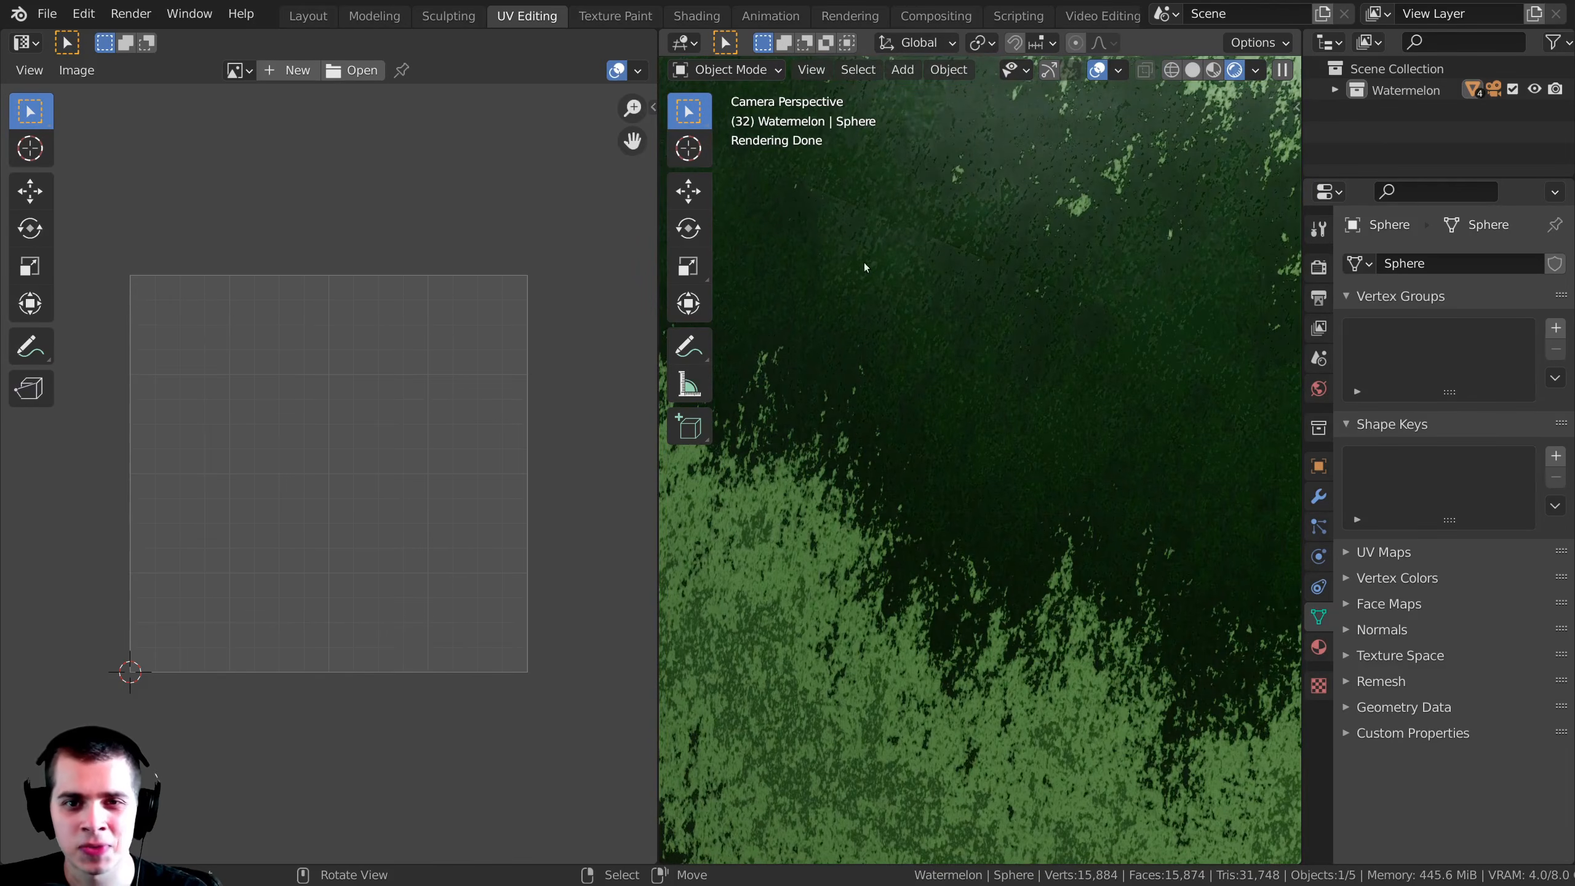
Step: Rotate the watermelon repeatedly with free and trackball rotation to check its stripes from several angles
scroll(864, 262, down, 9)
key(r)
key(r)
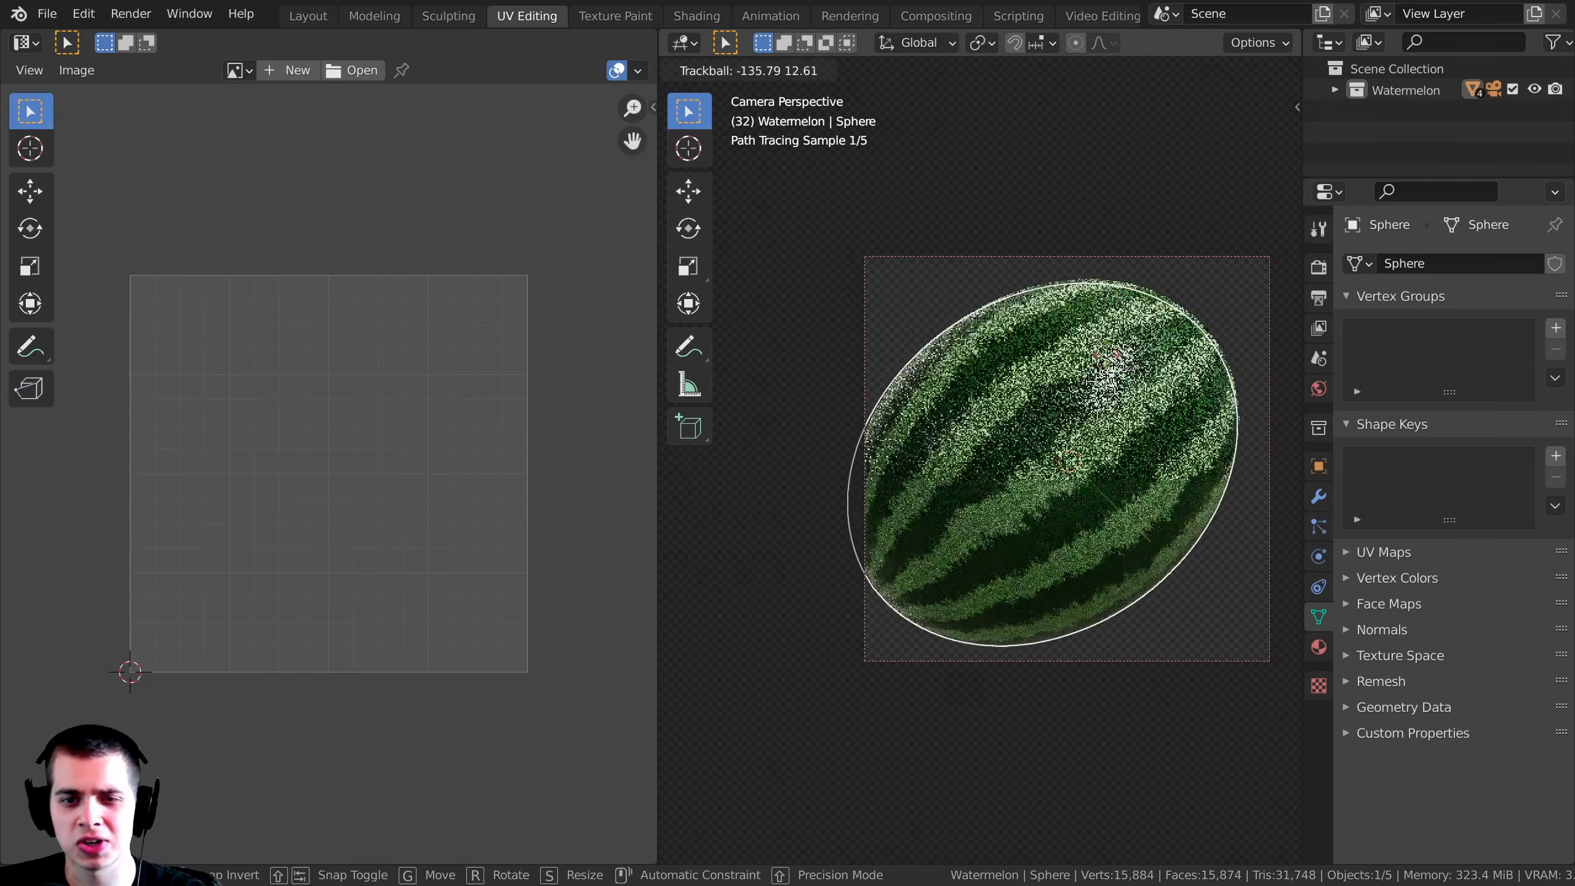
click(1107, 356)
key(r)
click(1092, 373)
key(r)
key(r)
click(1197, 483)
key(r)
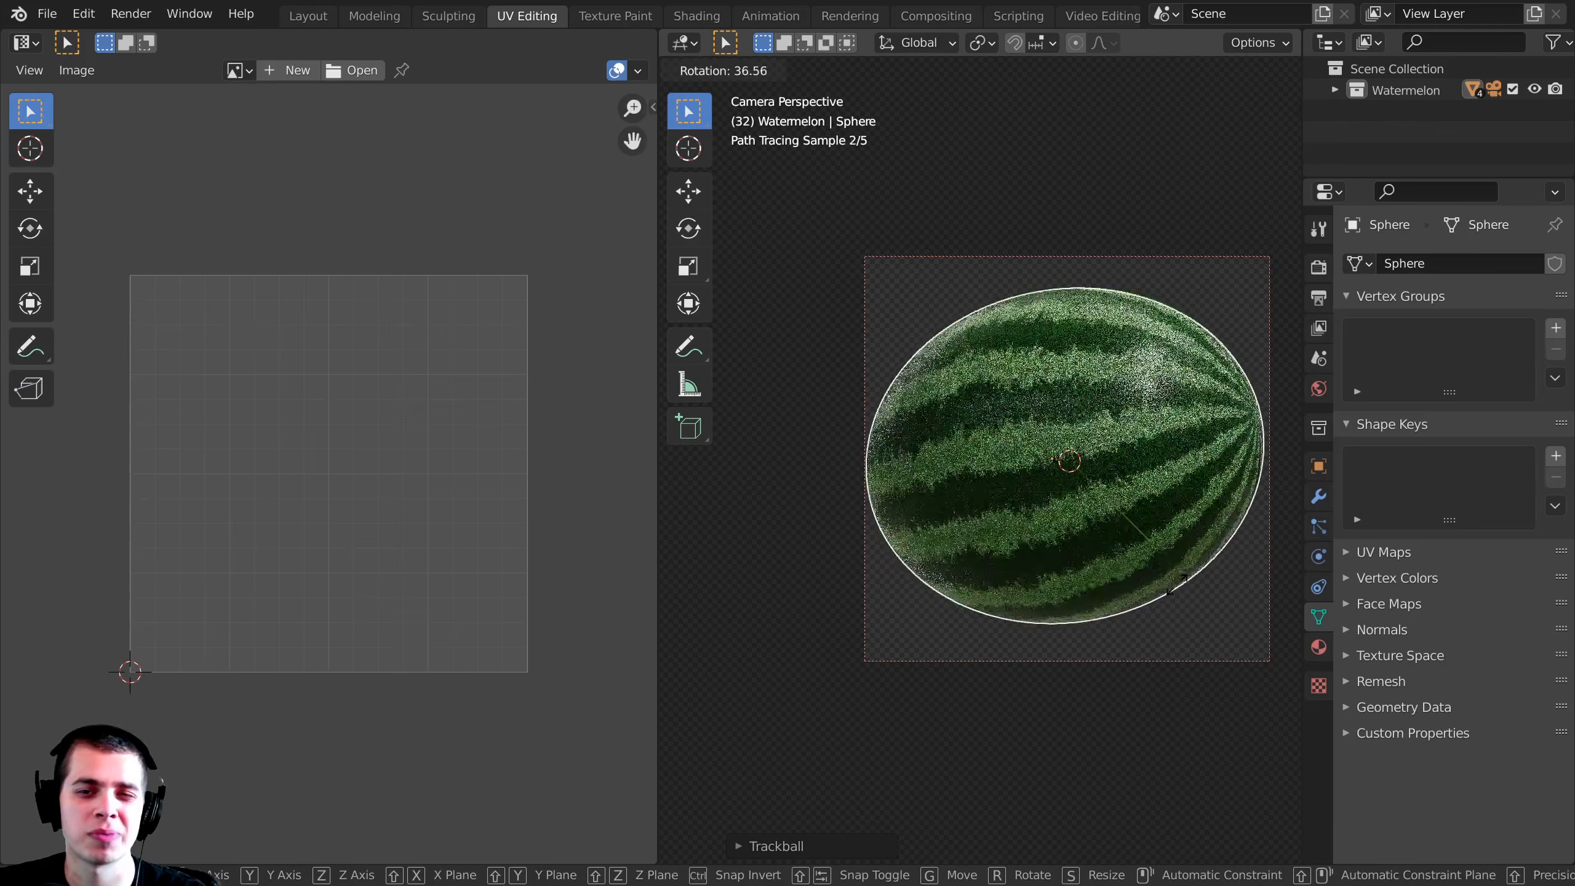
click(1172, 594)
key(r)
key(r)
click(1208, 572)
key(r)
click(1229, 586)
key(r)
key(r)
click(1241, 587)
key(r)
click(1231, 583)
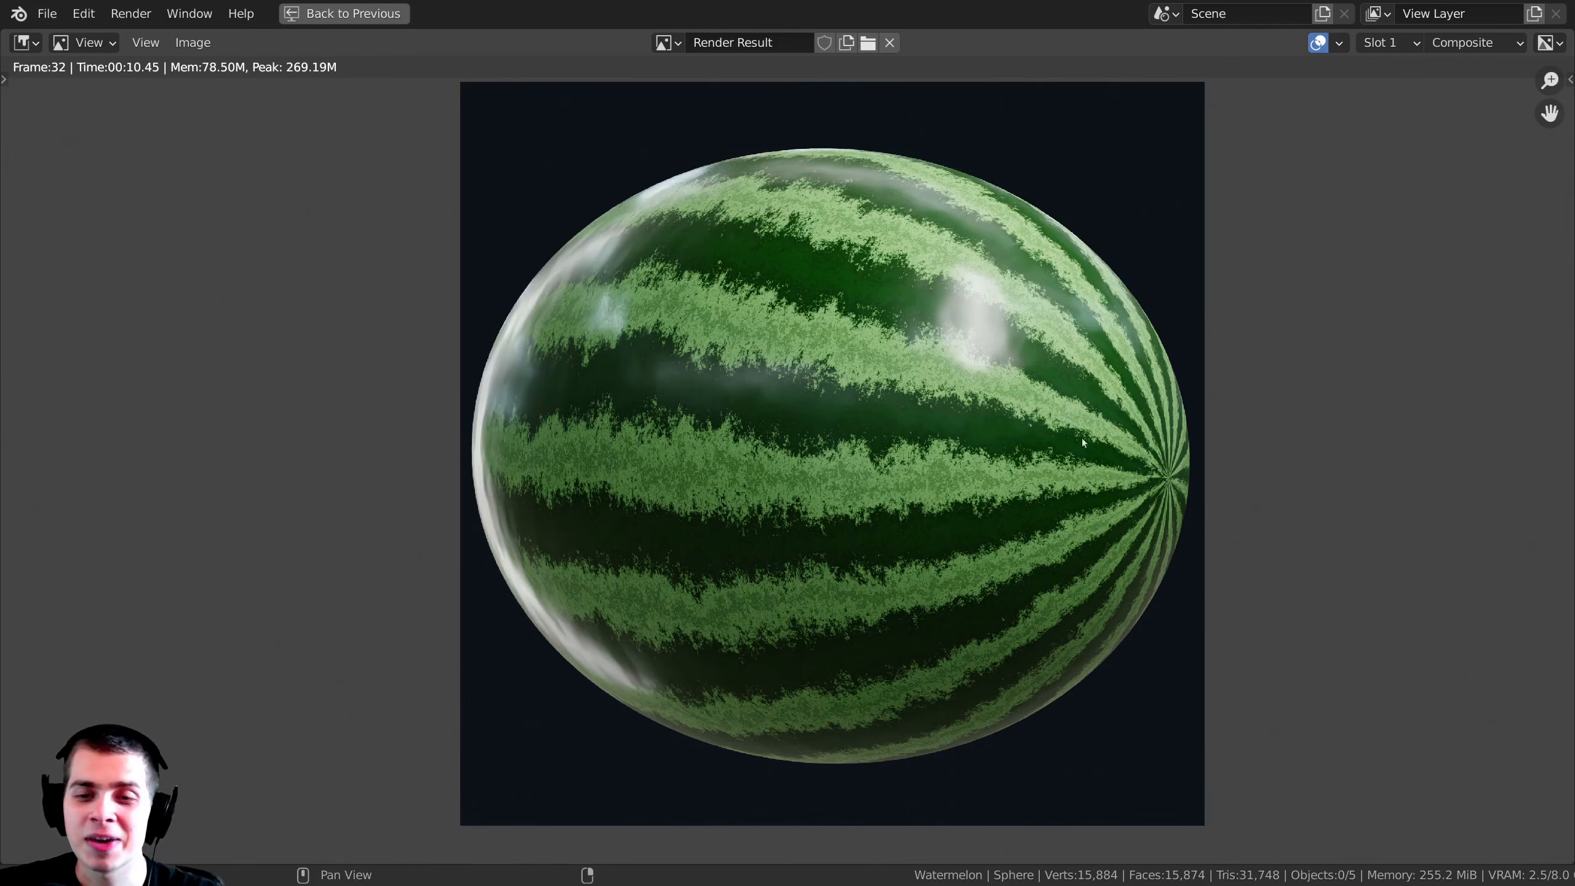